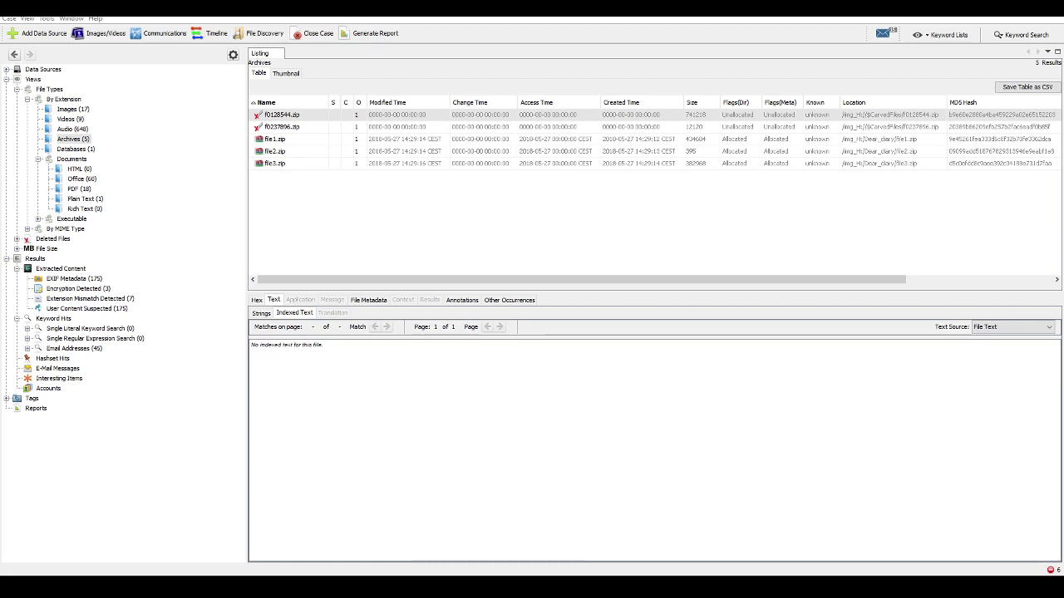
Step: Record file1's recovered password on empty line 7 of the Notepad++ case notes
key(alt+Tab)
click(852, 245)
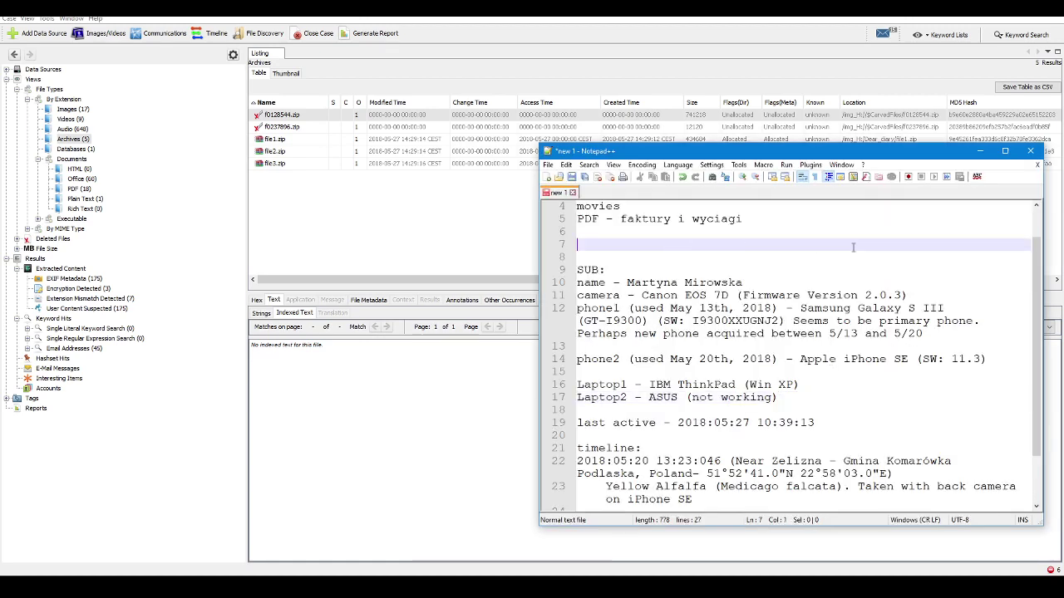
text(file1 - 12345)
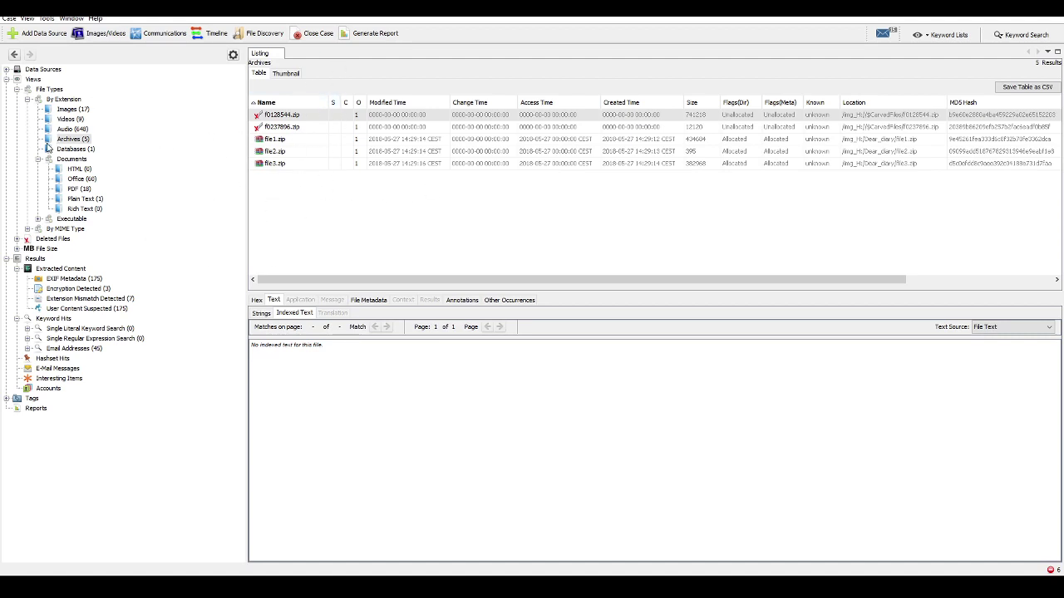
Step: List the 9 videos, inspect the Blow-Up and Erika Lust Films entries, and widen the Name column
click(71, 119)
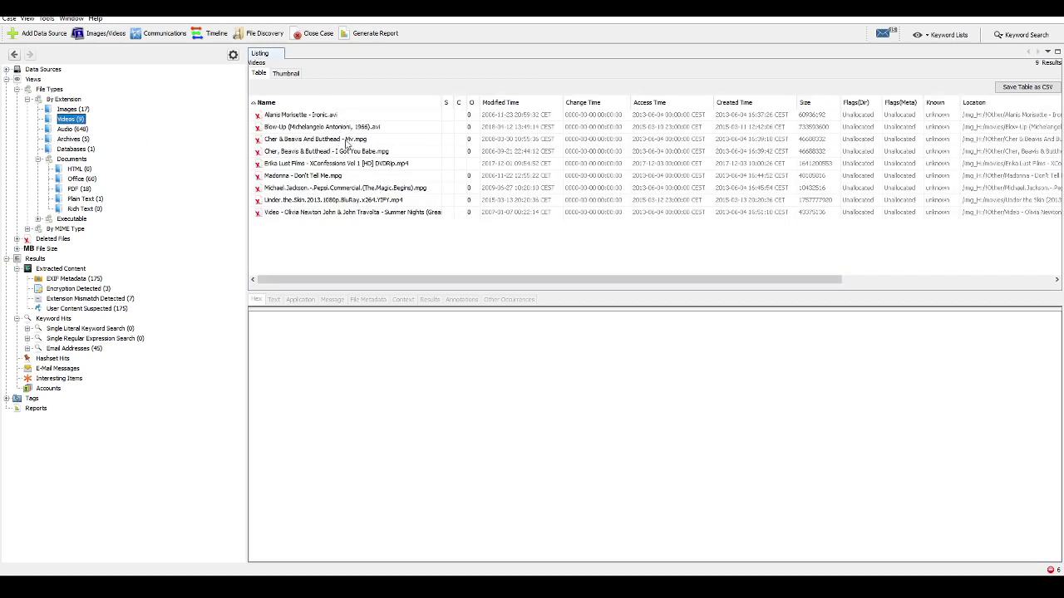
click(362, 129)
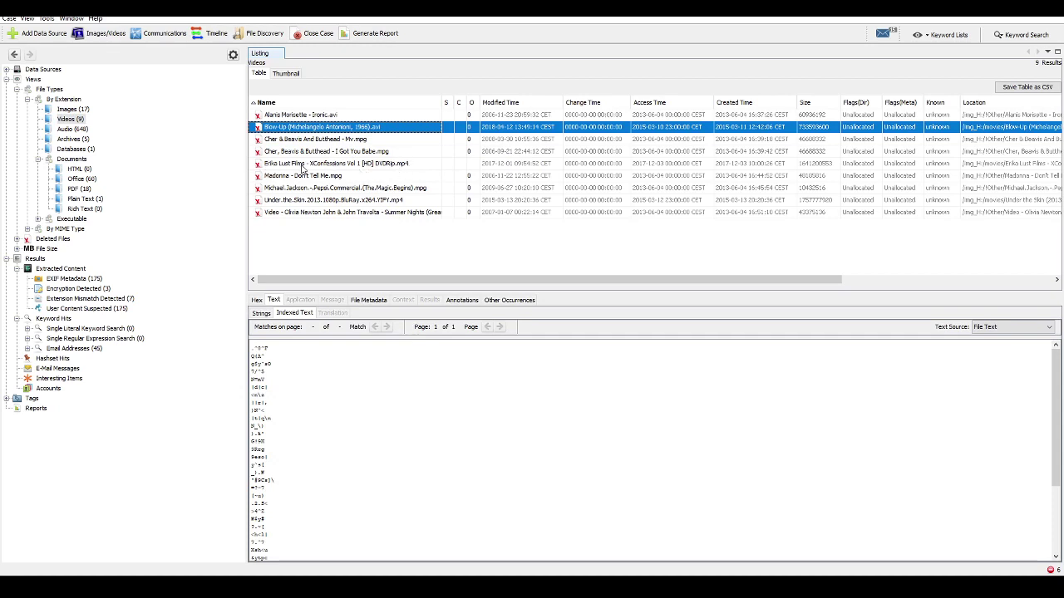
click(333, 165)
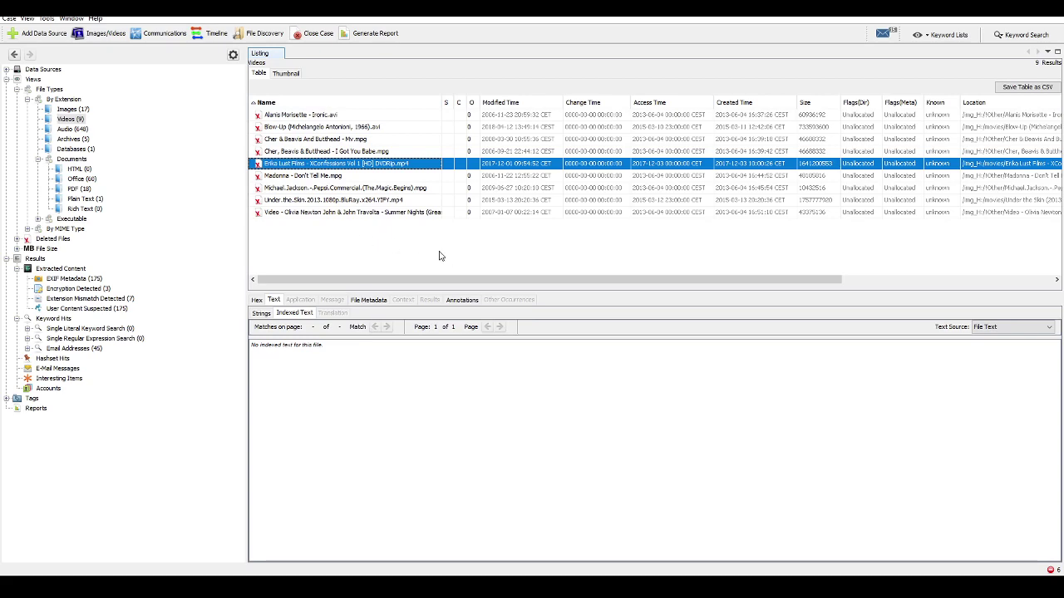
drag(443, 102, 474, 102)
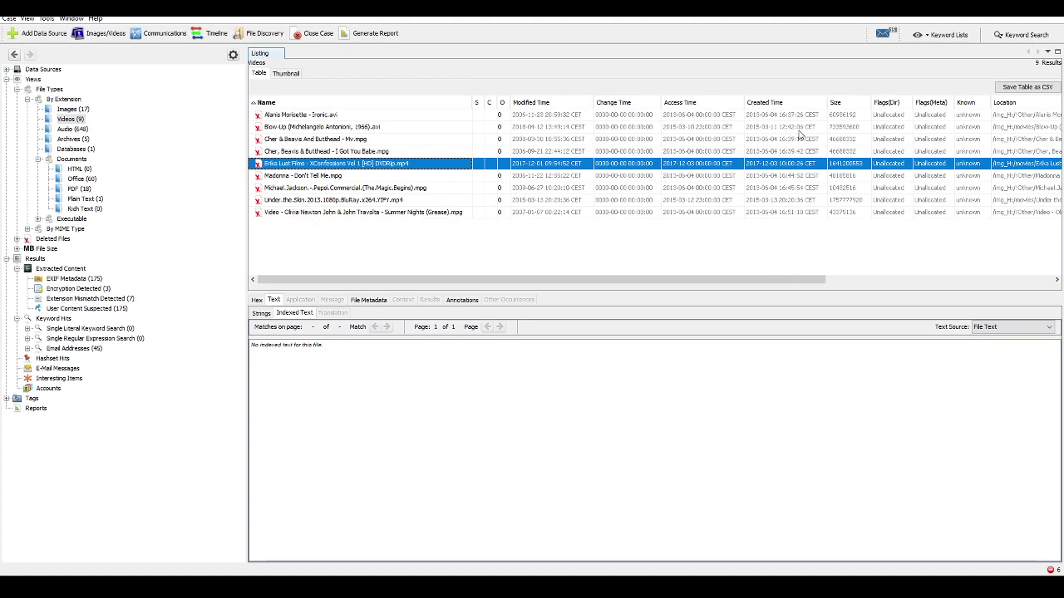
click(83, 111)
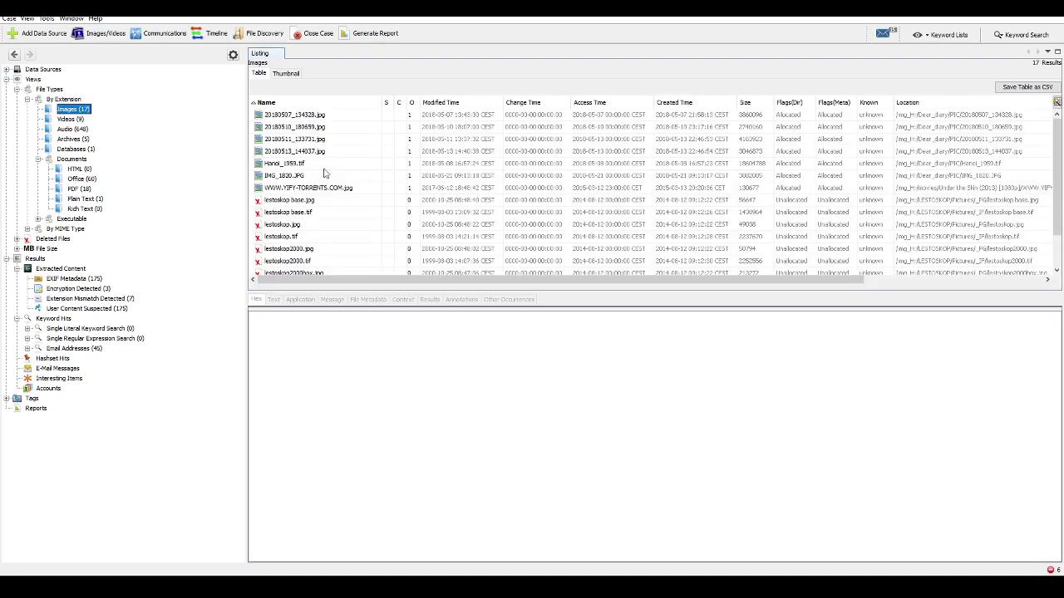
click(307, 117)
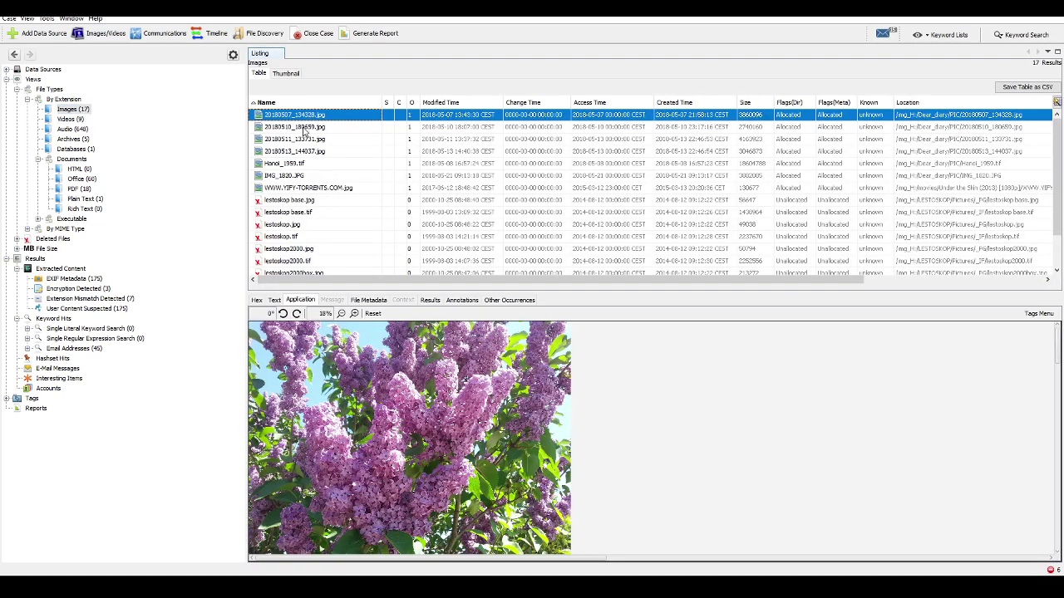
click(304, 127)
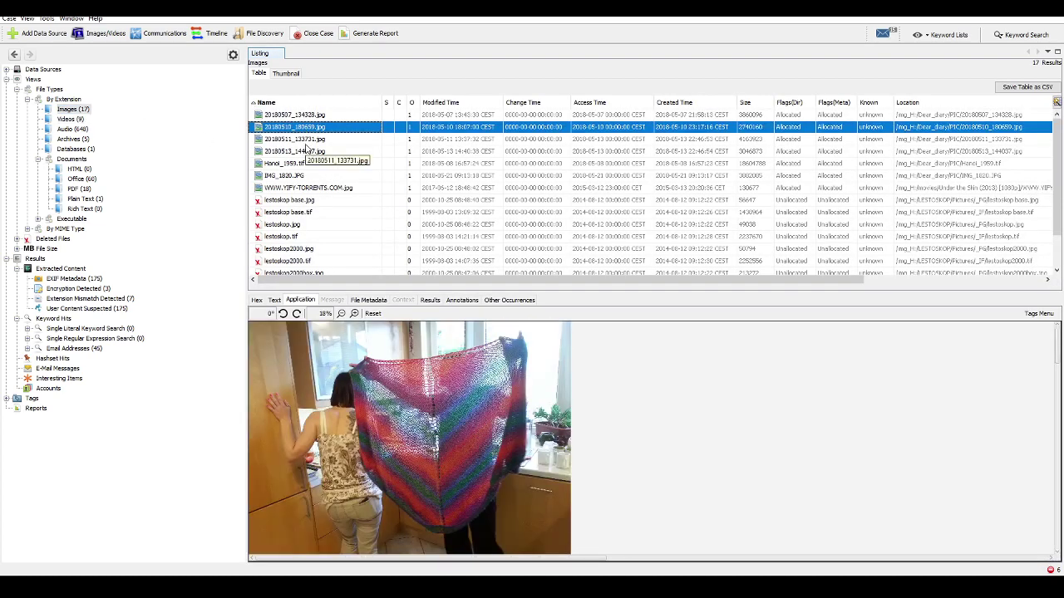
click(305, 143)
click(310, 153)
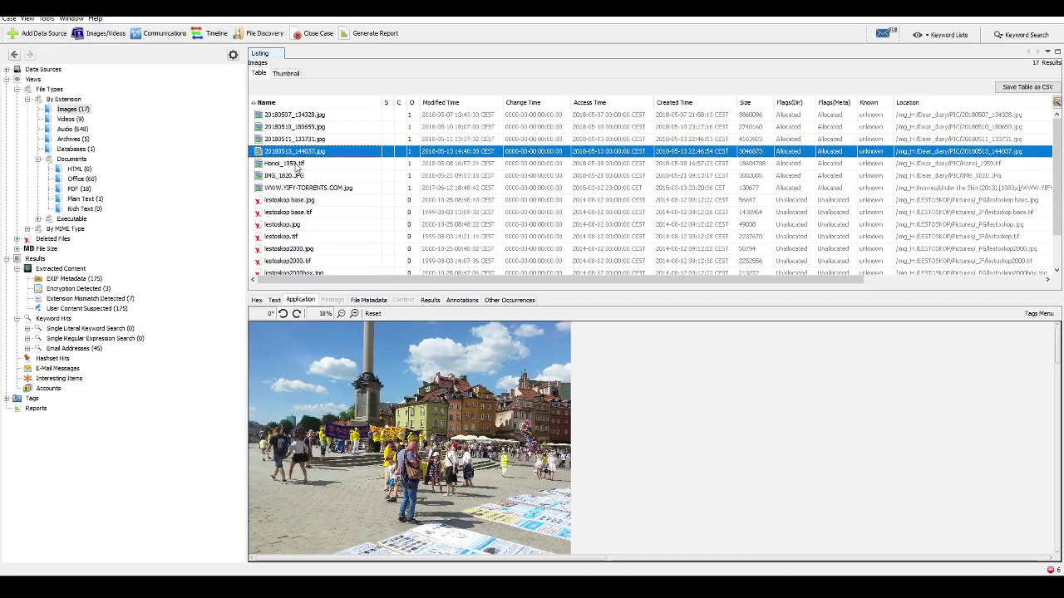
click(295, 165)
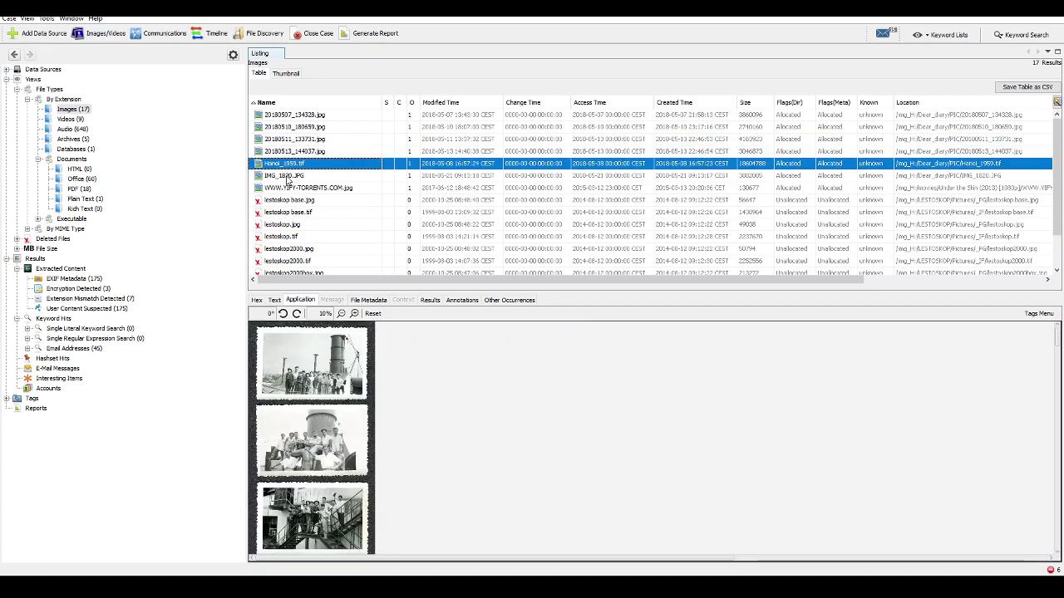
click(291, 176)
click(316, 188)
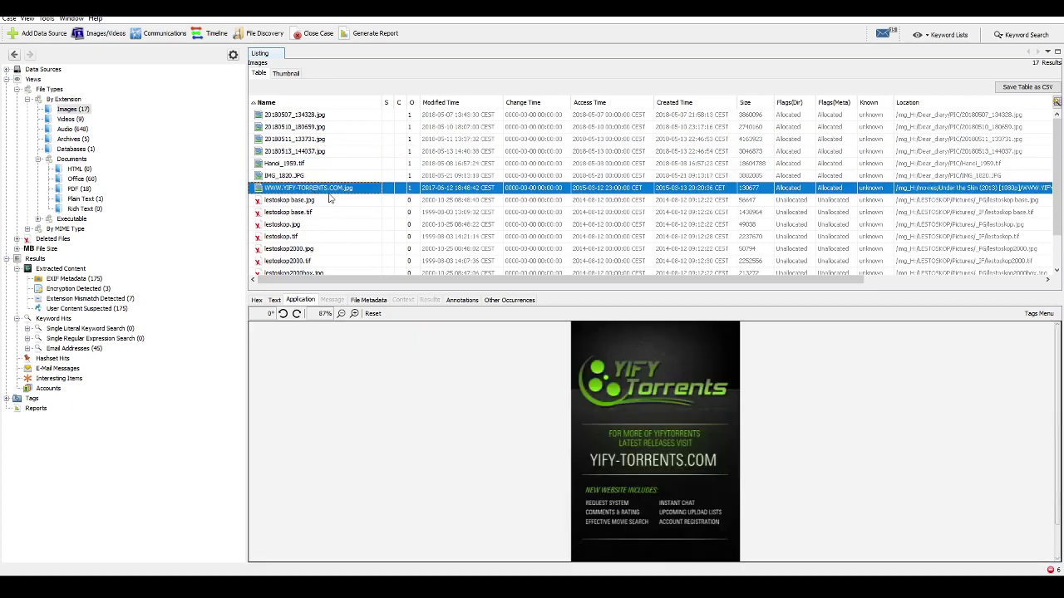
Step: Preview the deleted lestoskop base and lestoskop .jpg/.tif files, then select lestoskoptyl.jpg
click(331, 202)
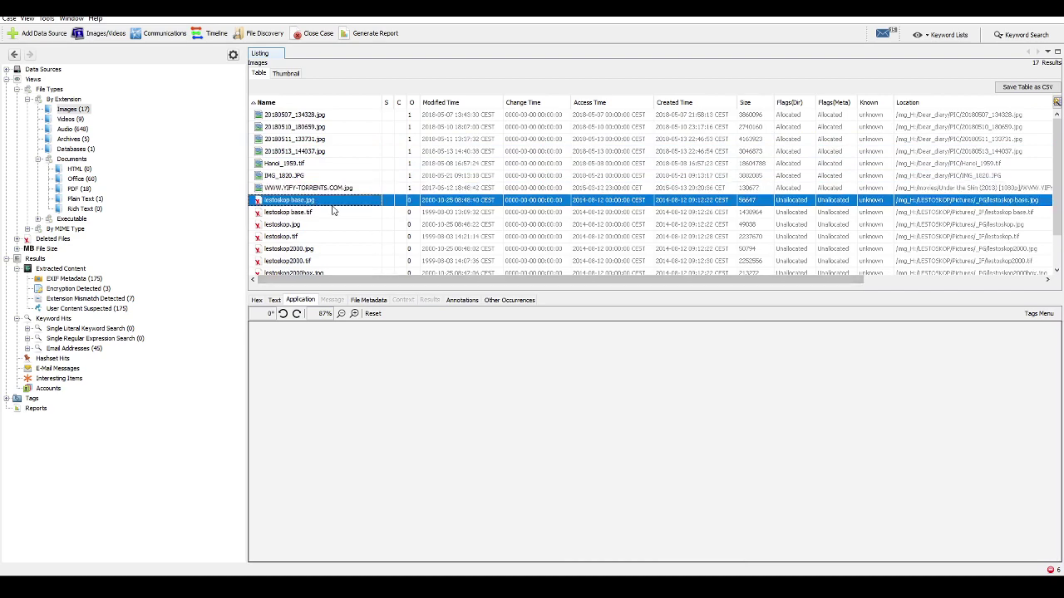
click(304, 214)
click(304, 224)
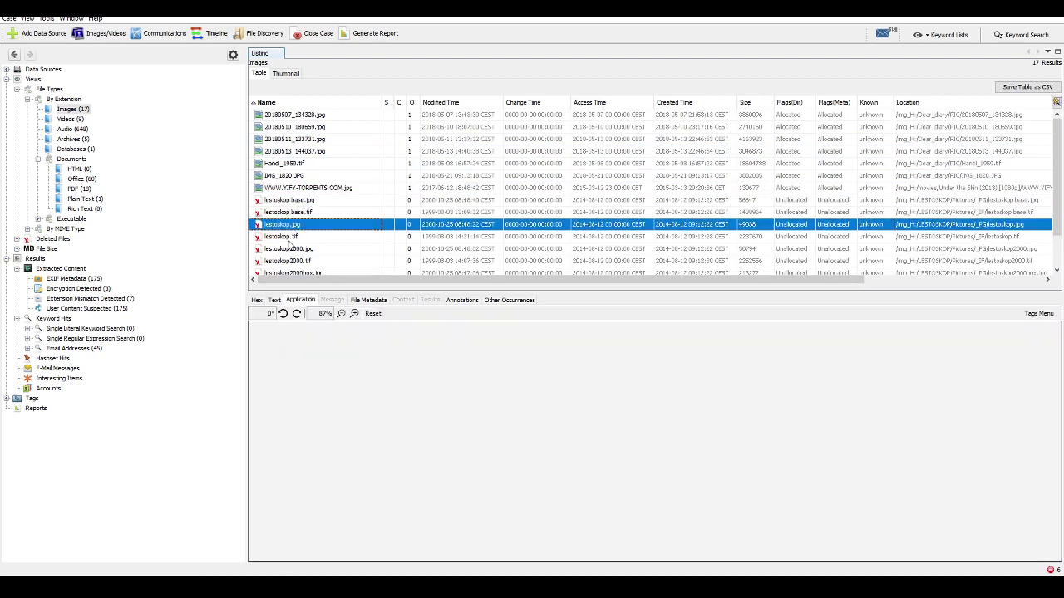
click(289, 238)
click(295, 226)
scroll(337, 236, down, 2)
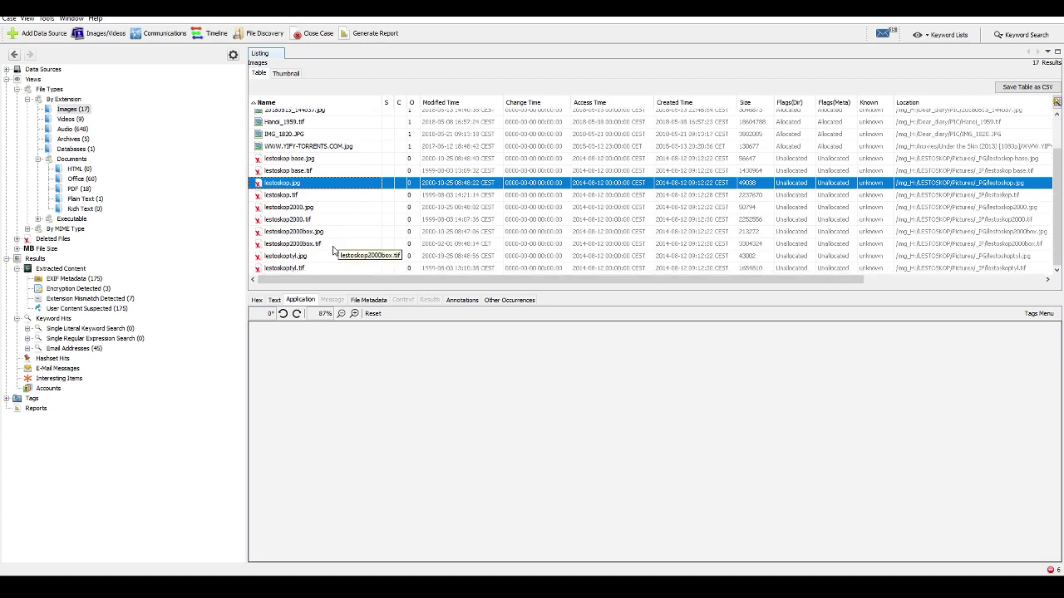
click(303, 257)
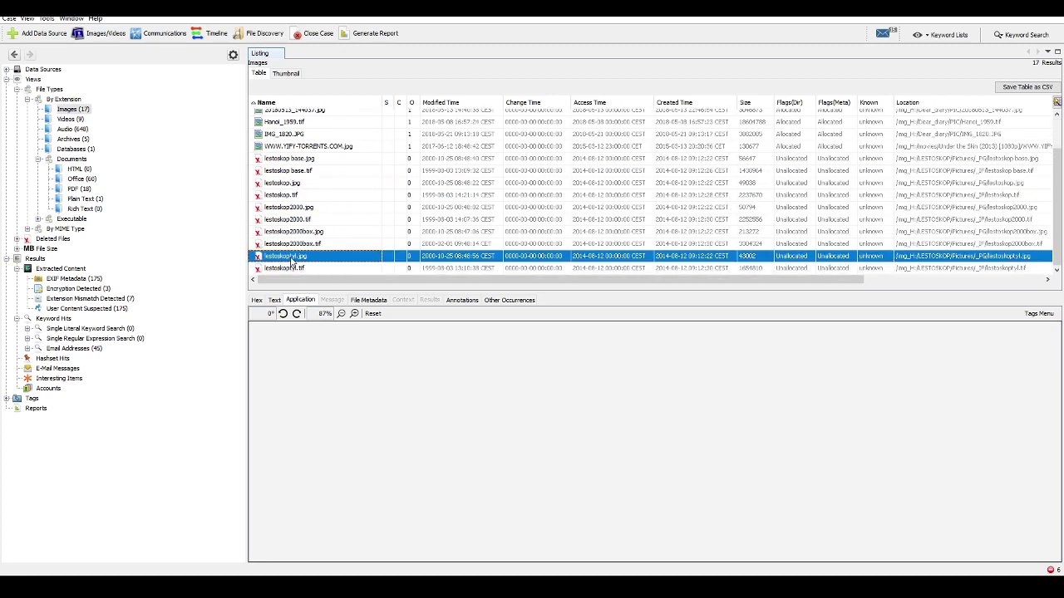
Step: Bring up the context menu for the deleted lestoskoptyl.jpg image
right_click(301, 258)
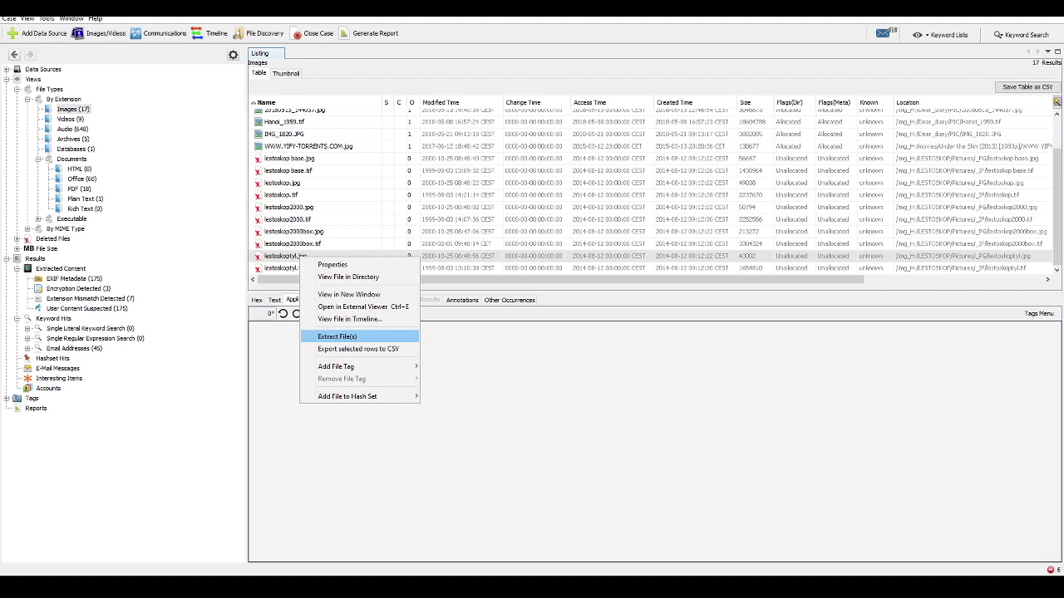
Step: Extract lestoskoptyl.jpg to the Export folder under its own name and dismiss the follow-up prompts
click(336, 336)
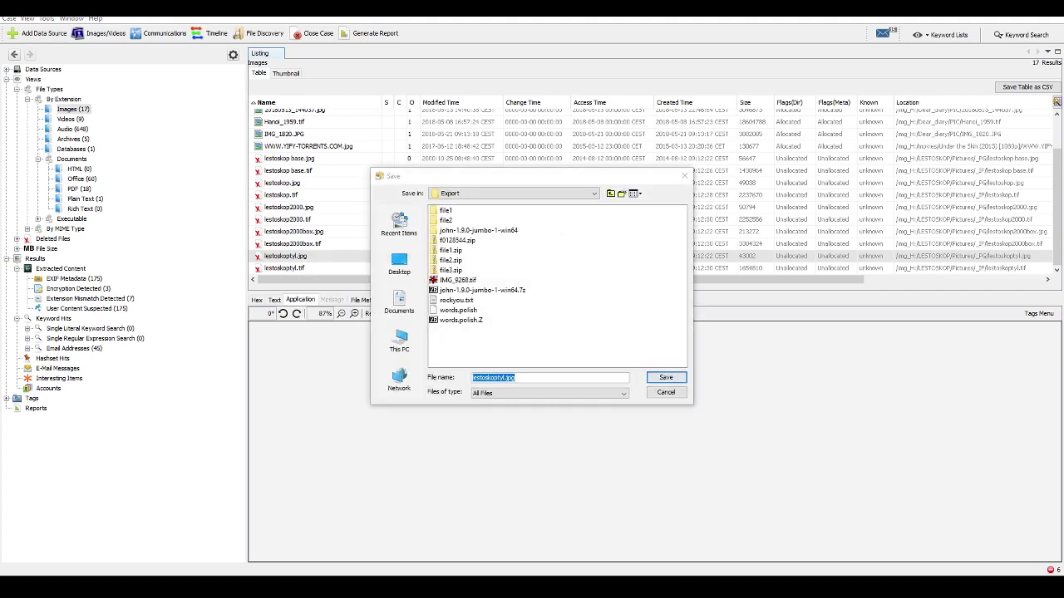
click(666, 378)
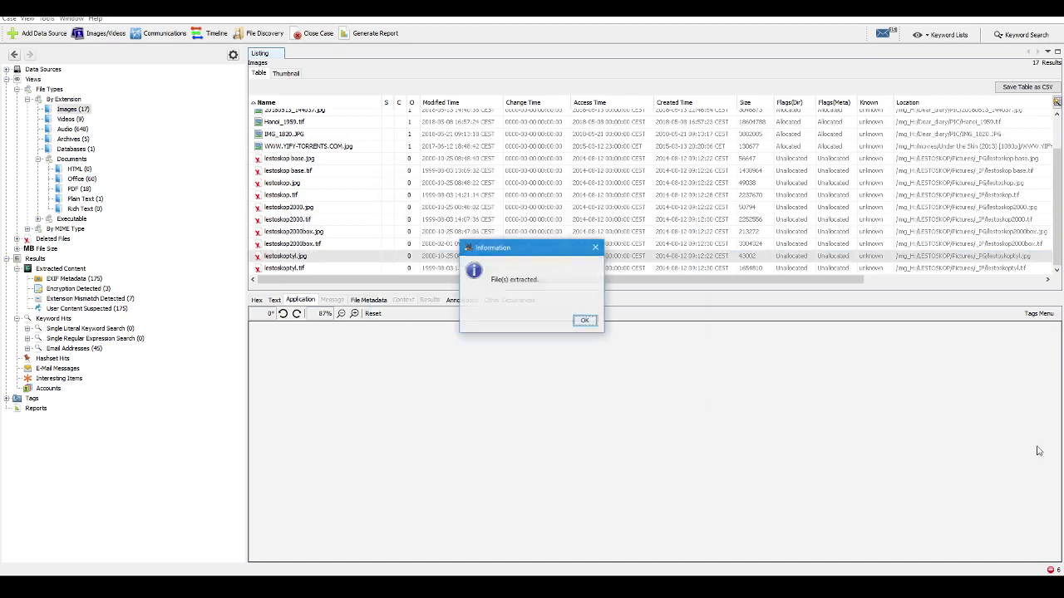
click(585, 321)
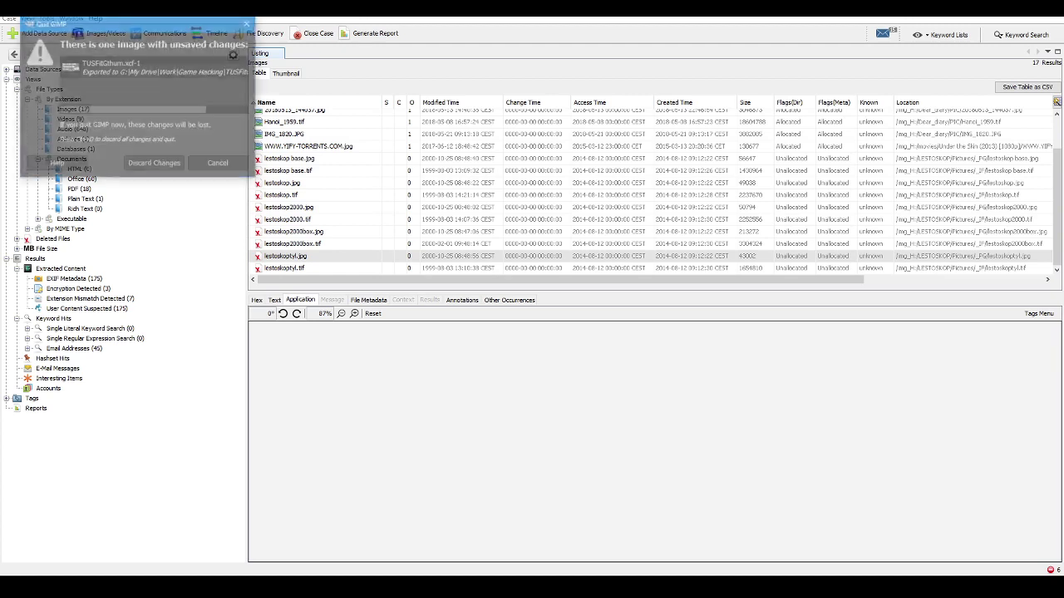
click(152, 164)
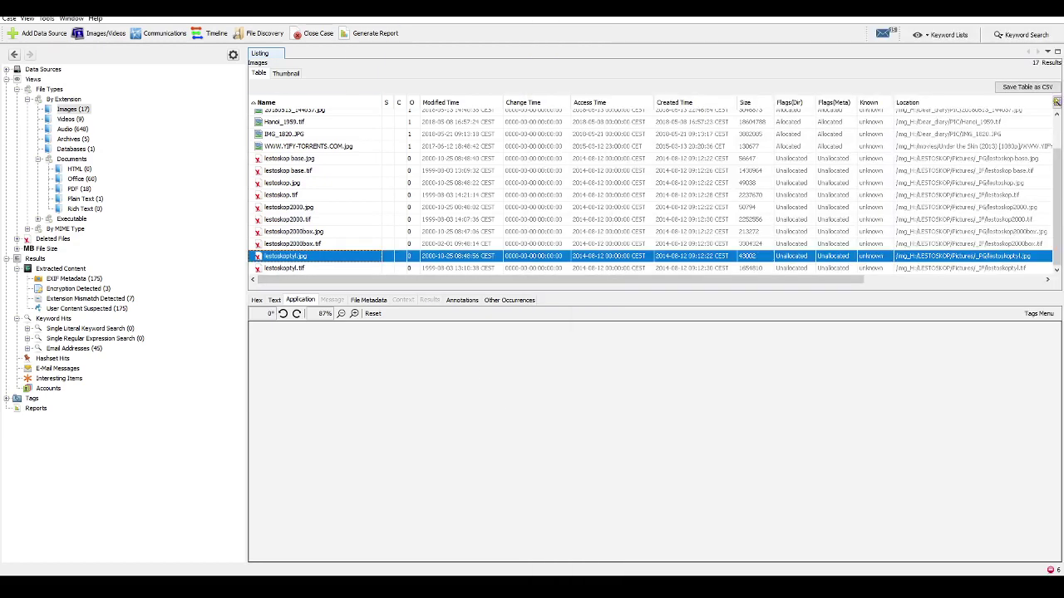
Step: Try opening lestoskoptyl.jpg in IrfanView, dismiss the JPEG decode error, and load it into FileAlyzer
key(alt+Tab)
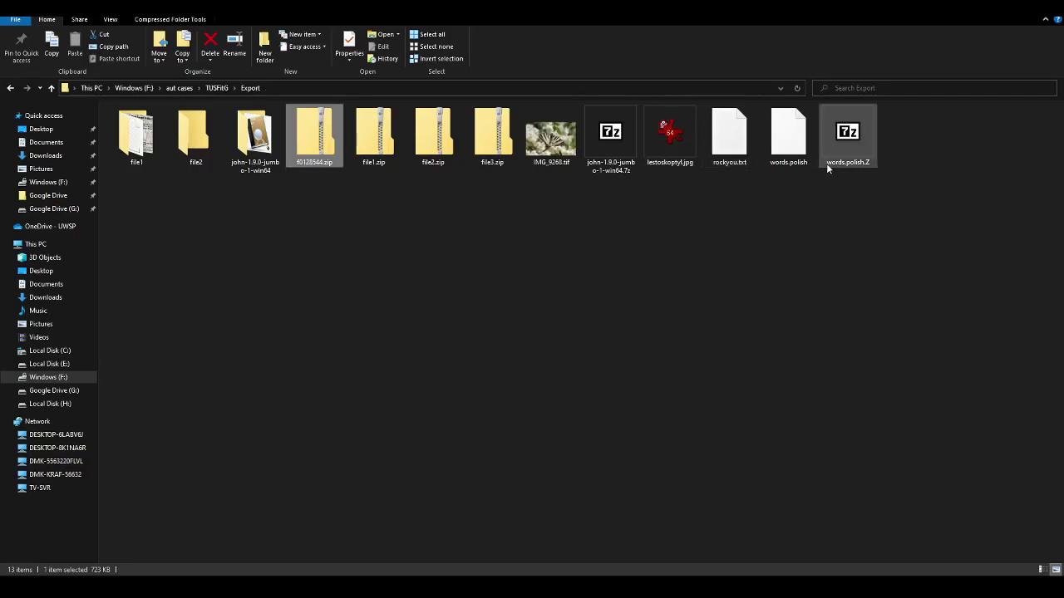
double_click(675, 138)
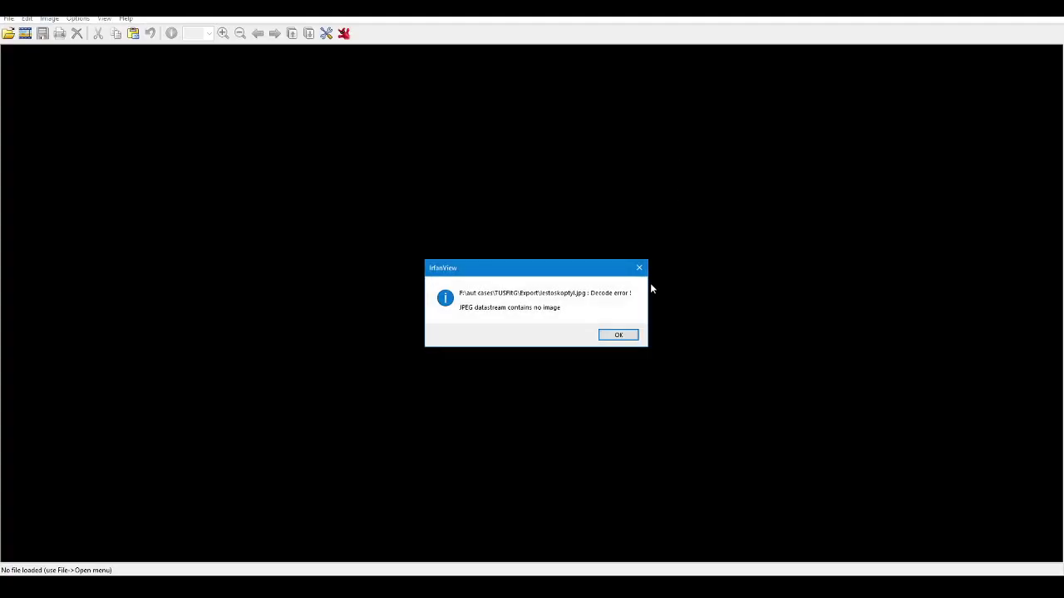
click(619, 335)
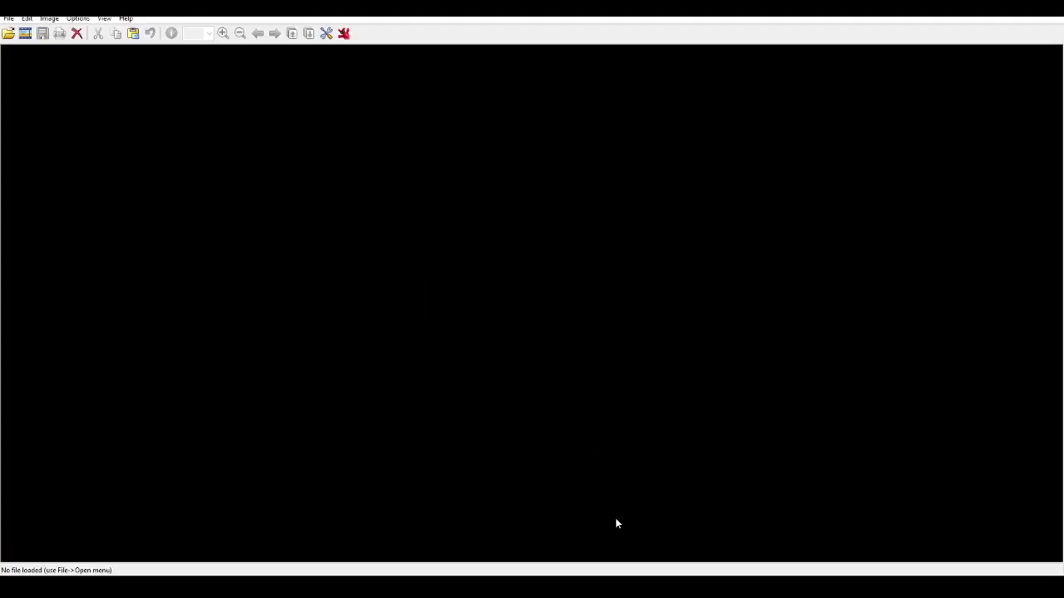
key(Escape)
drag(687, 131, 655, 401)
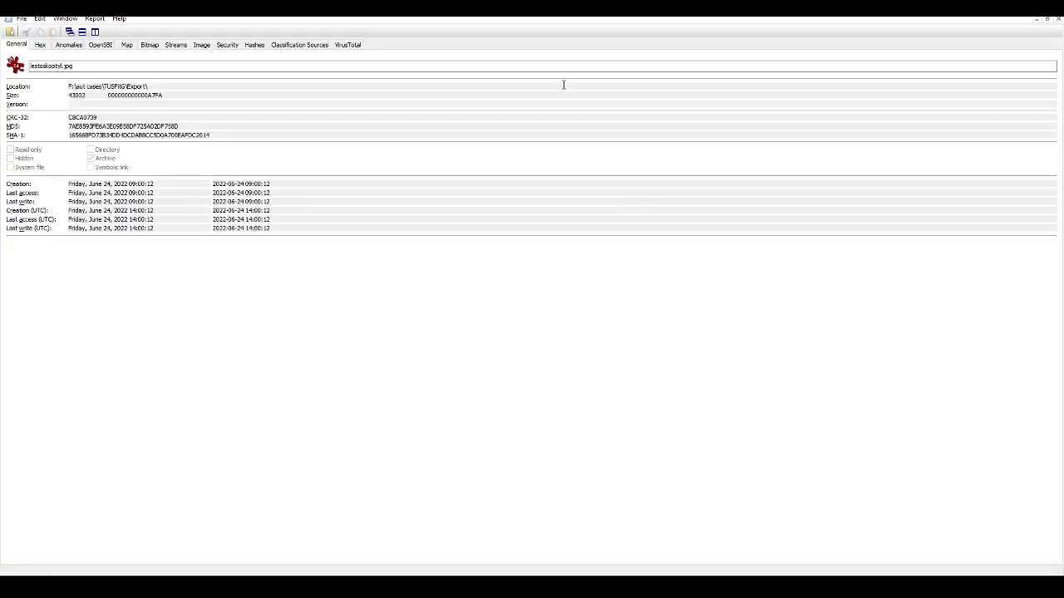
Step: Inspect lestoskoptyl.jpg's hex dump from the FFD8 header past offset 1473, then close FileAlyzer
click(42, 48)
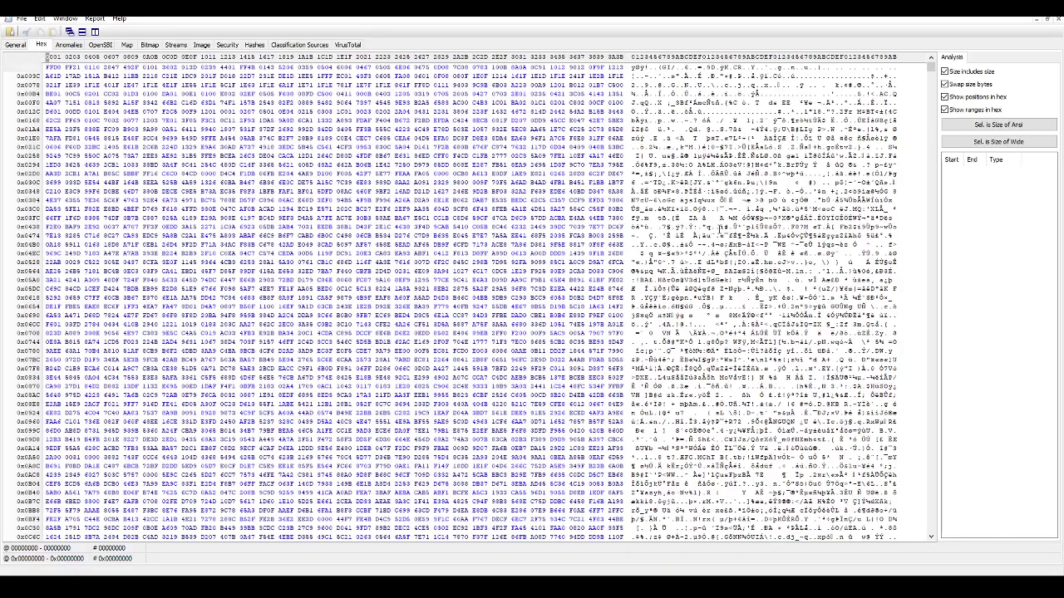
click(51, 66)
click(779, 280)
scroll(781, 281, down, 15)
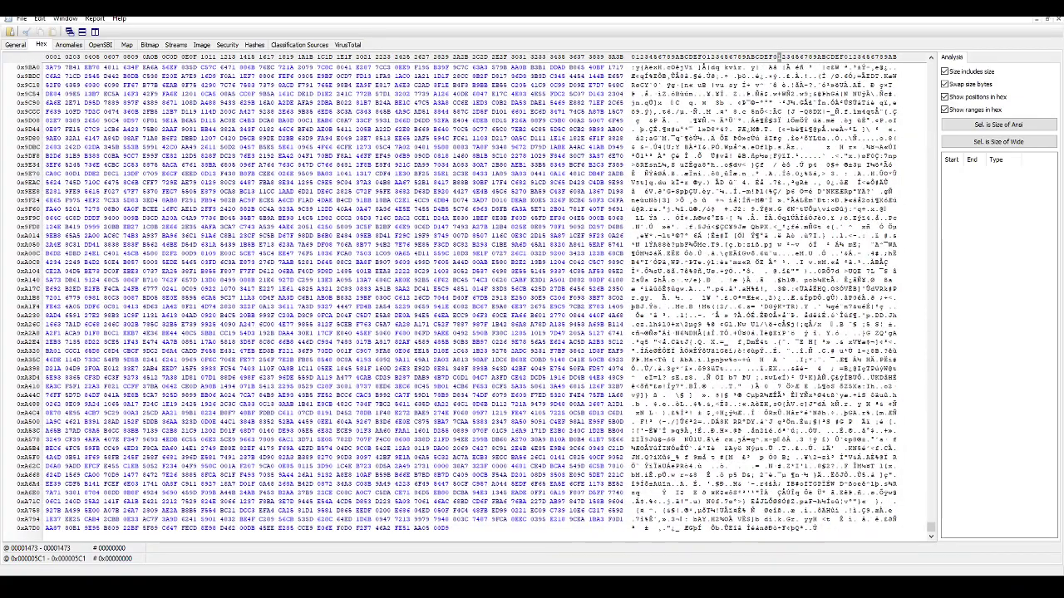
key(alt+F4)
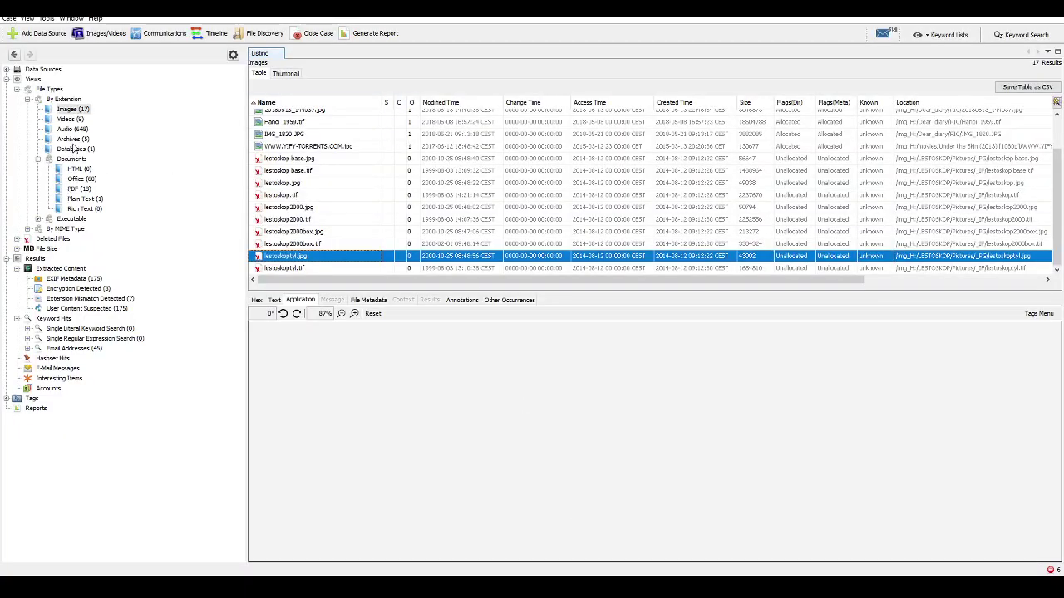
Step: Expand Data Sources and scroll through the 86 CR2 files in 2011_03_08_Wisla
click(6, 70)
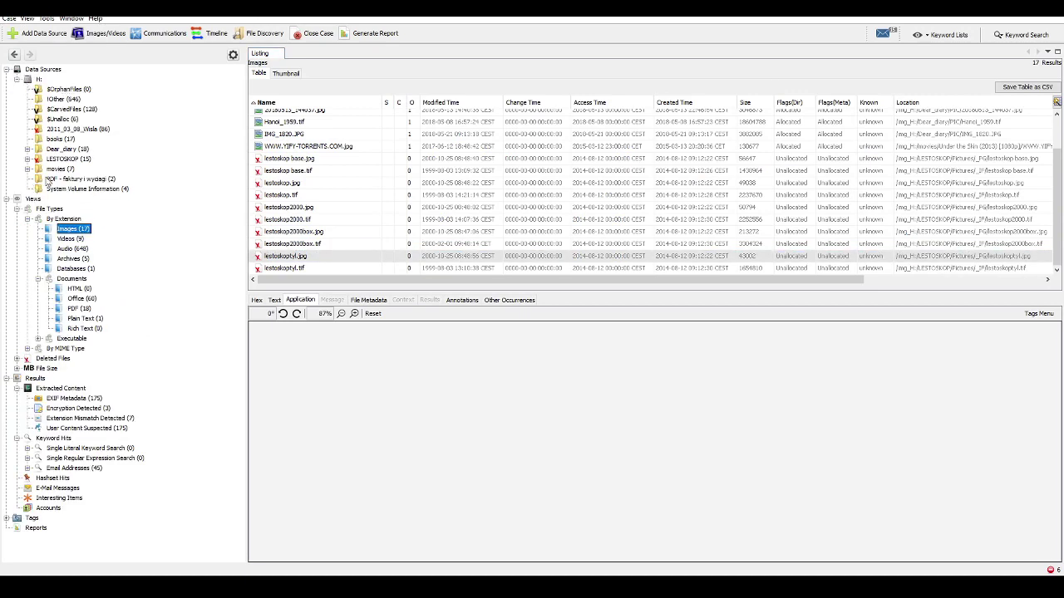
click(71, 130)
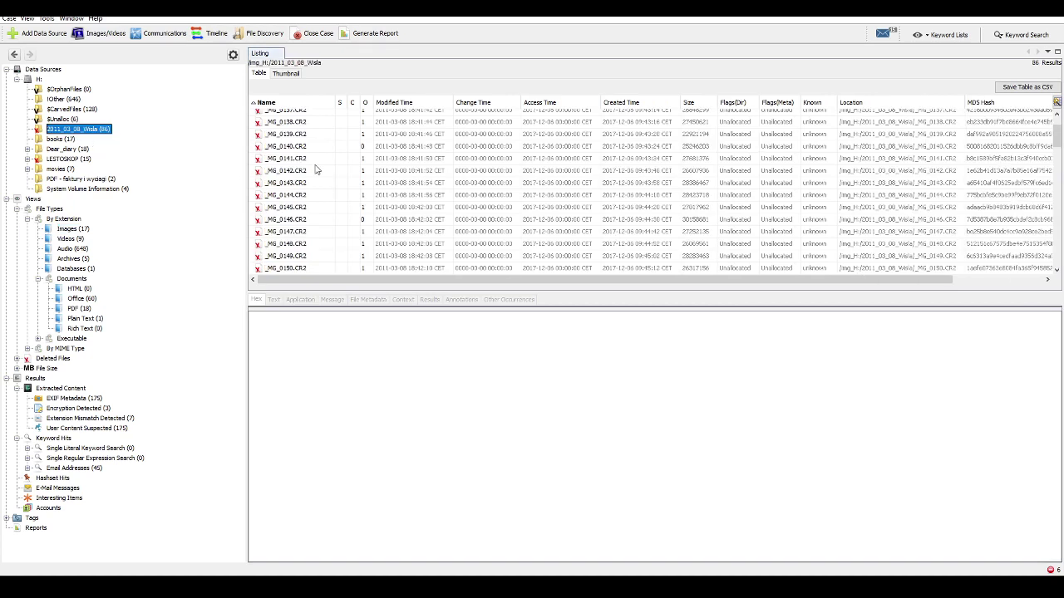
scroll(315, 172, up, 2)
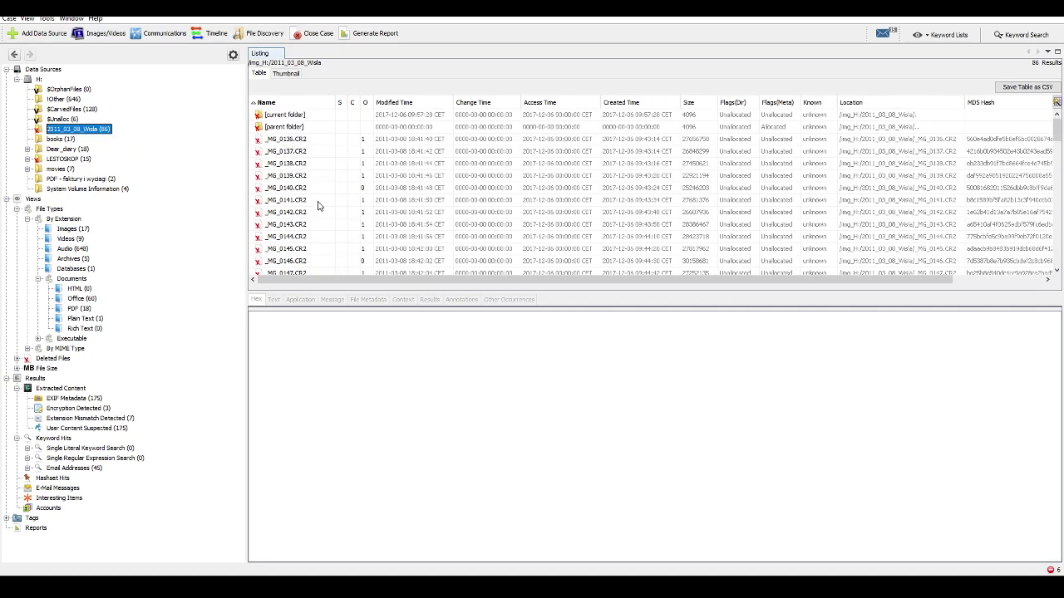
scroll(307, 202, down, 9)
scroll(307, 202, down, 12)
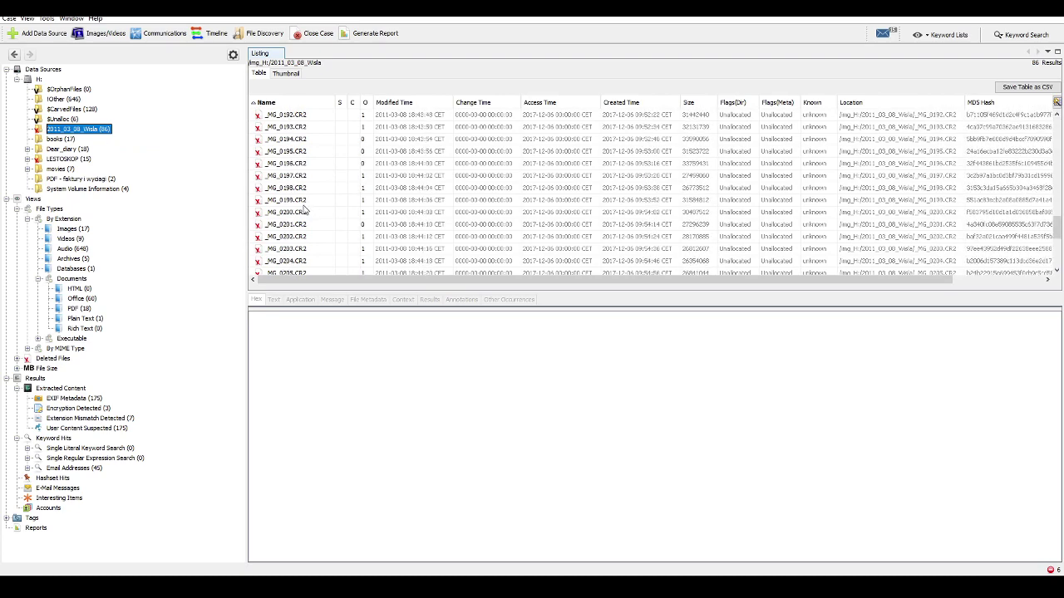
scroll(306, 219, up, 20)
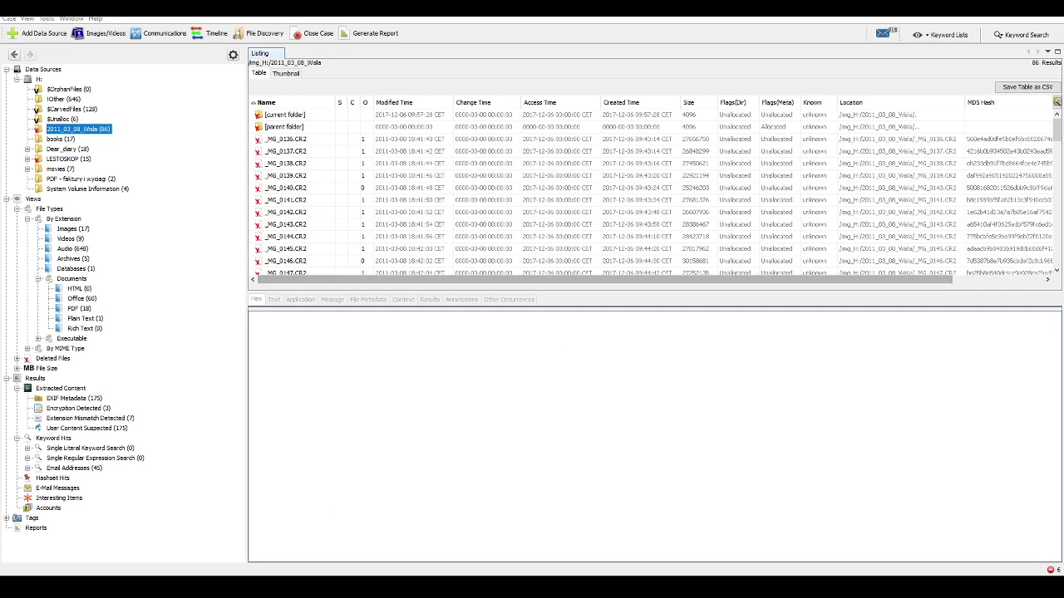
key(alt+Tab)
Step: Select IMG_9268.CR2 in Dear_diary\PIC, then select IMG_9268.tif in the Export folder
double_click(133, 123)
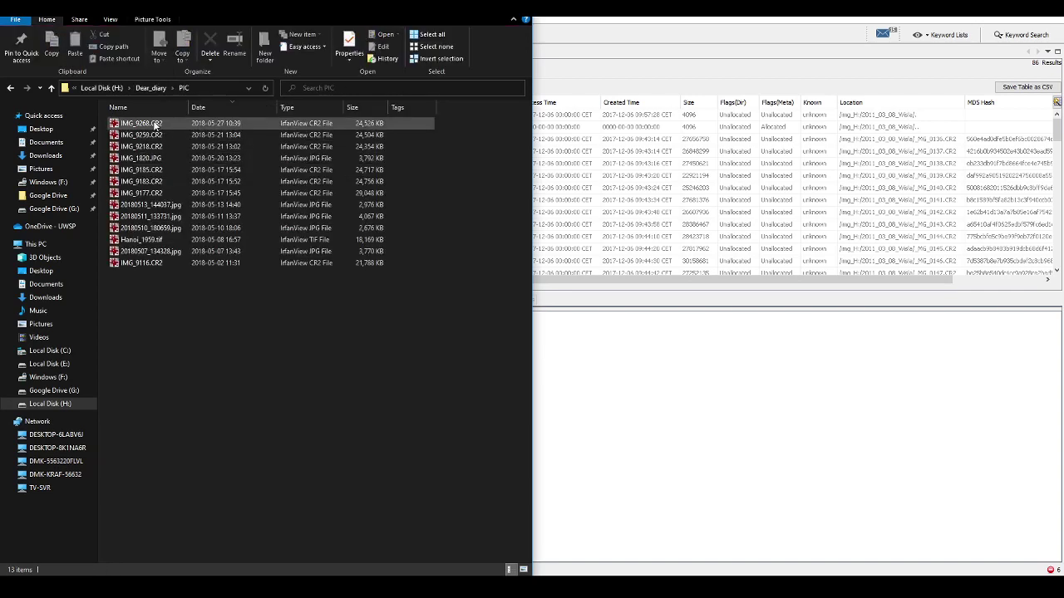
click(157, 124)
key(alt+Tab)
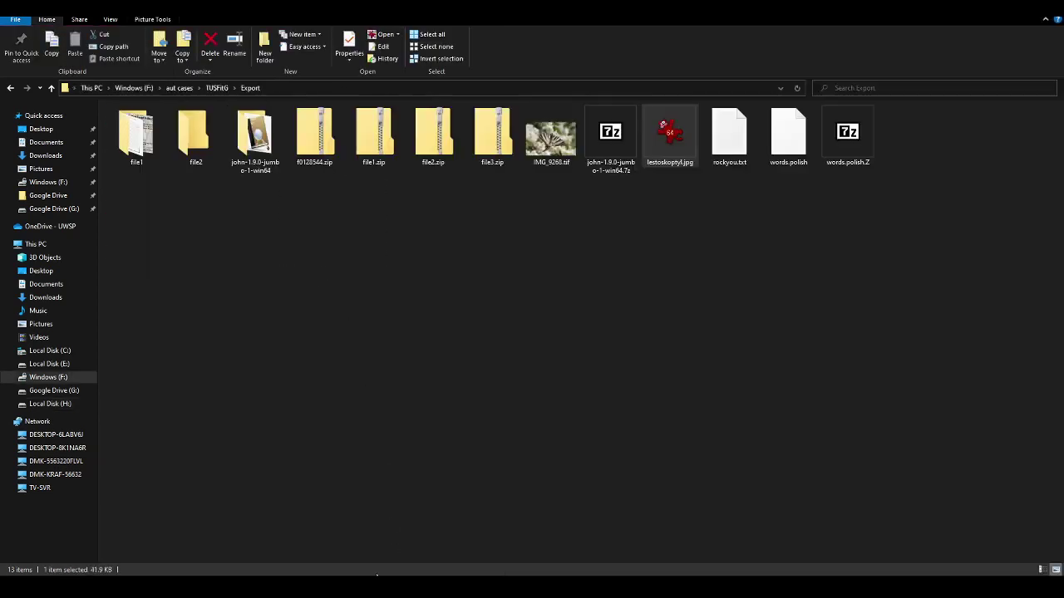
click(550, 165)
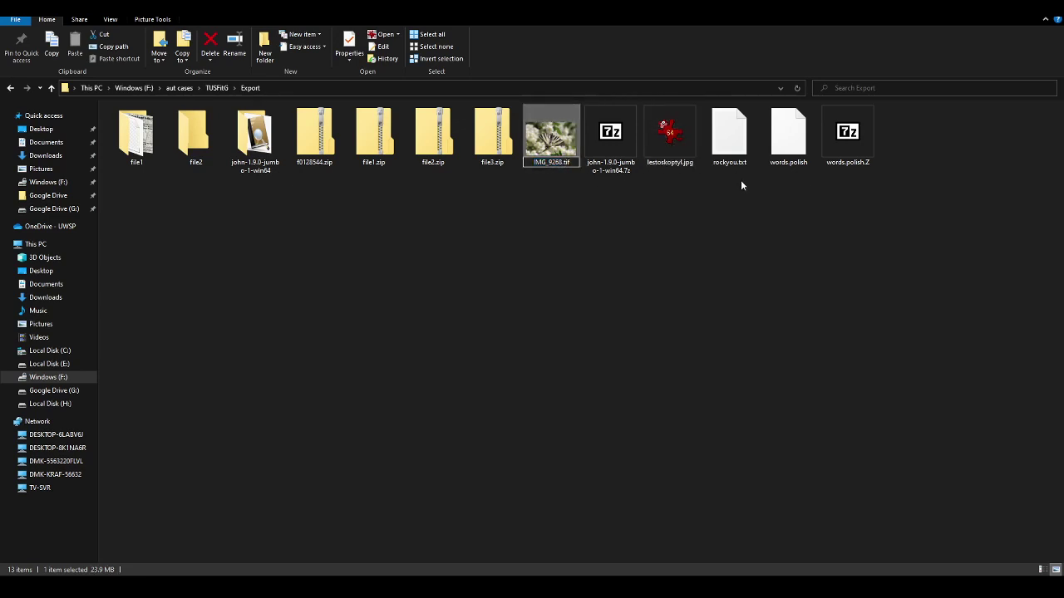
Step: Open IMG_9268.tif in IrfanView and zoom out to 26.3% to see the all-white page
double_click(553, 136)
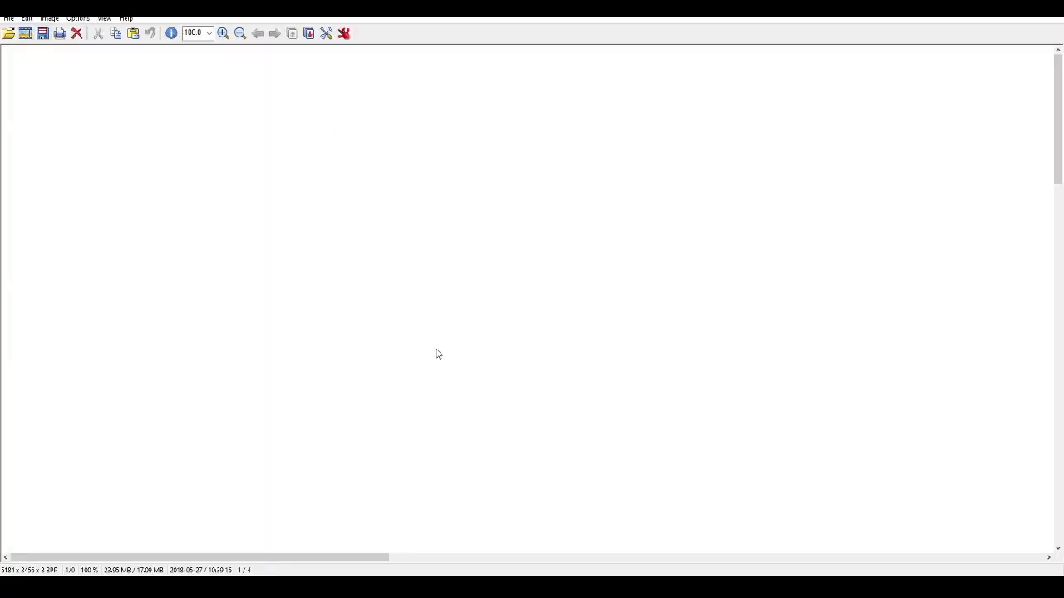
scroll(361, 300, down, 1)
scroll(362, 301, down, 1)
scroll(246, 221, down, 4)
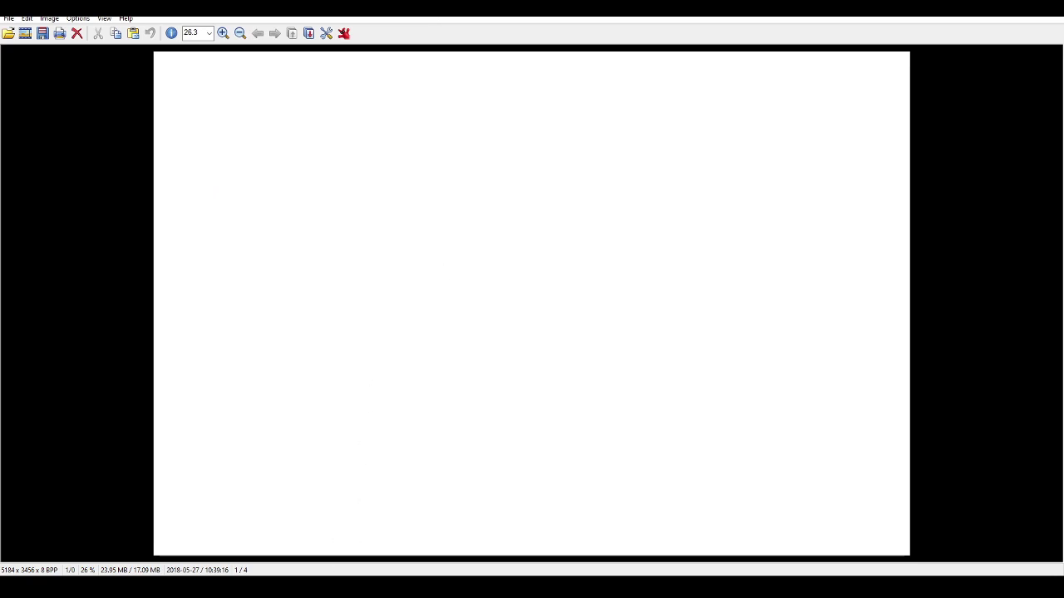
key(alt+Tab)
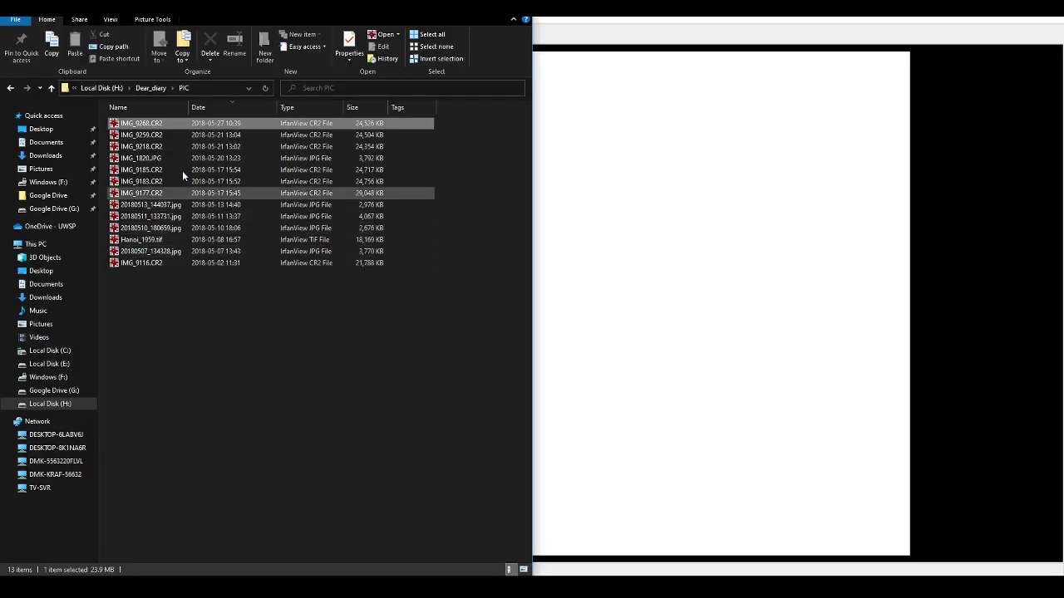
Step: Attempt IMG_9259.CR2 in IrfanView, dismiss the missing-plugin error, close it, and select IMG_9268.tif
double_click(148, 135)
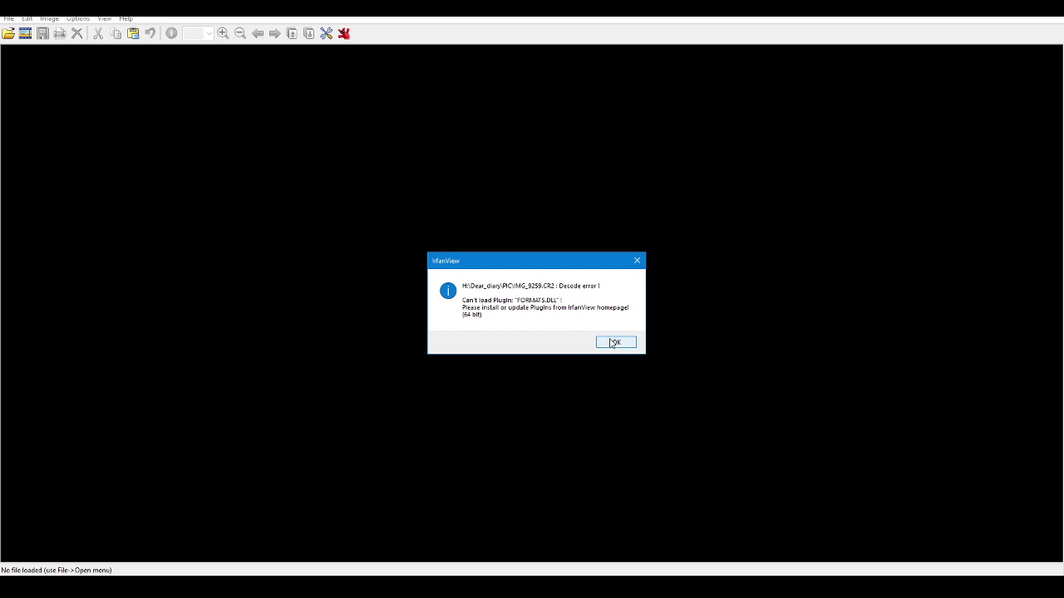
click(613, 343)
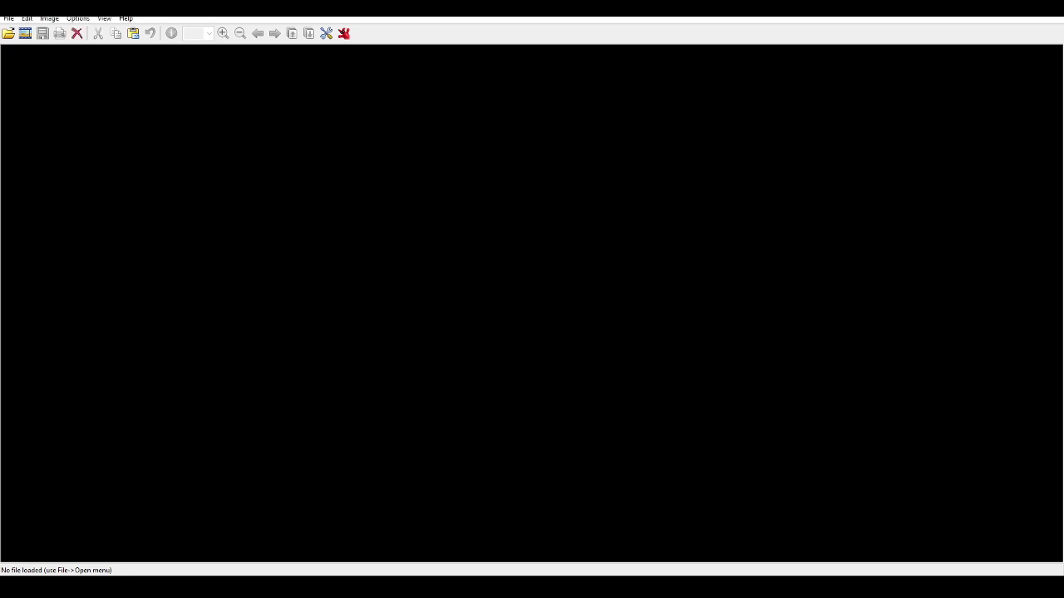
key(super+Right)
click(929, 205)
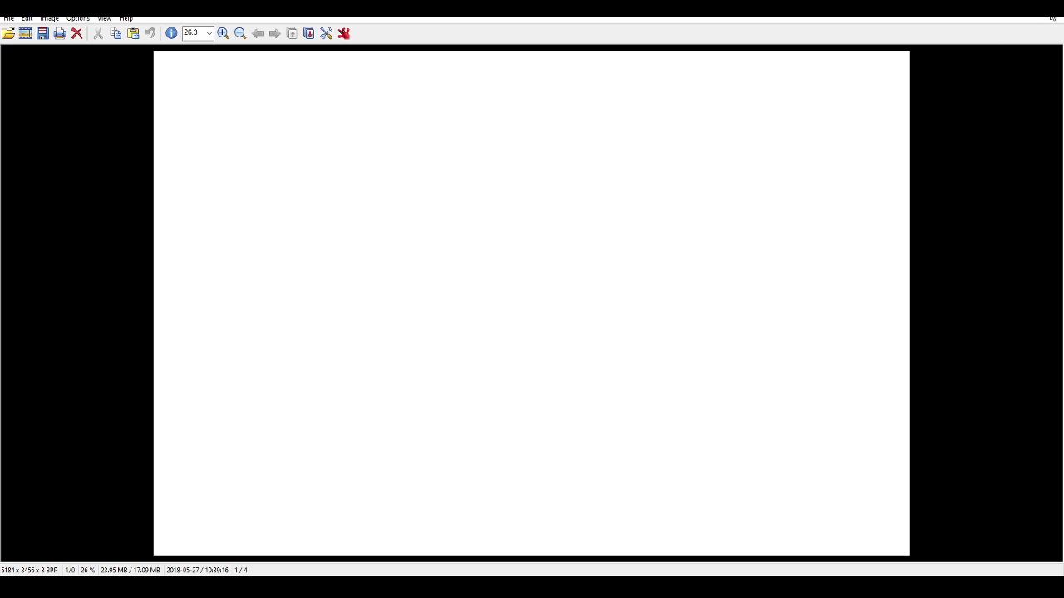
key(Escape)
click(562, 160)
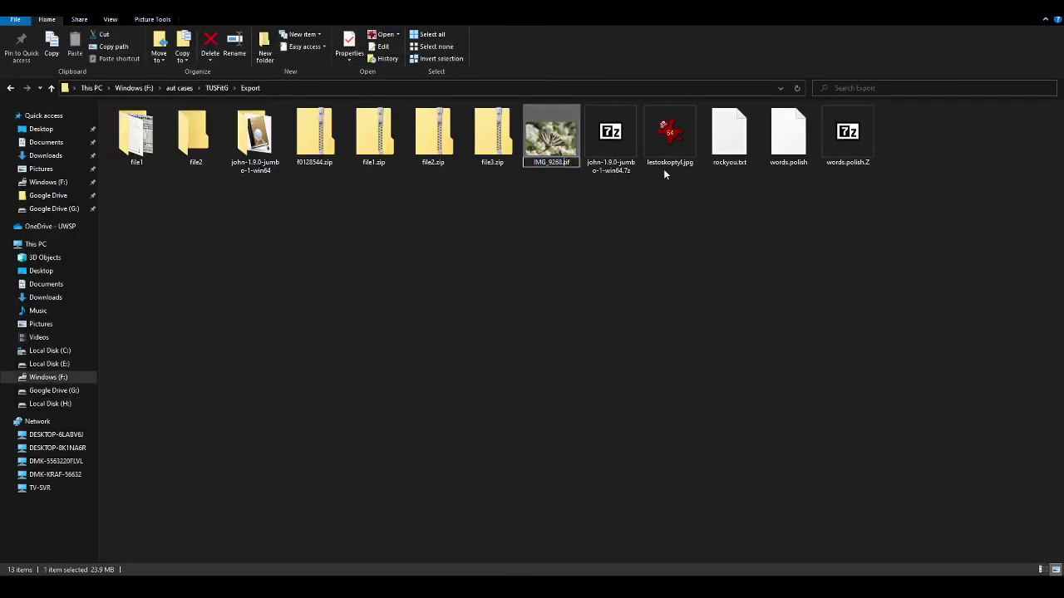
Step: Change IMG_9268.tif's extension to .raw and confirm the extension-change warning
key(End)
key(BackSpace)
key(BackSpace)
key(BackSpace)
text(raw)
key(Return)
click(582, 298)
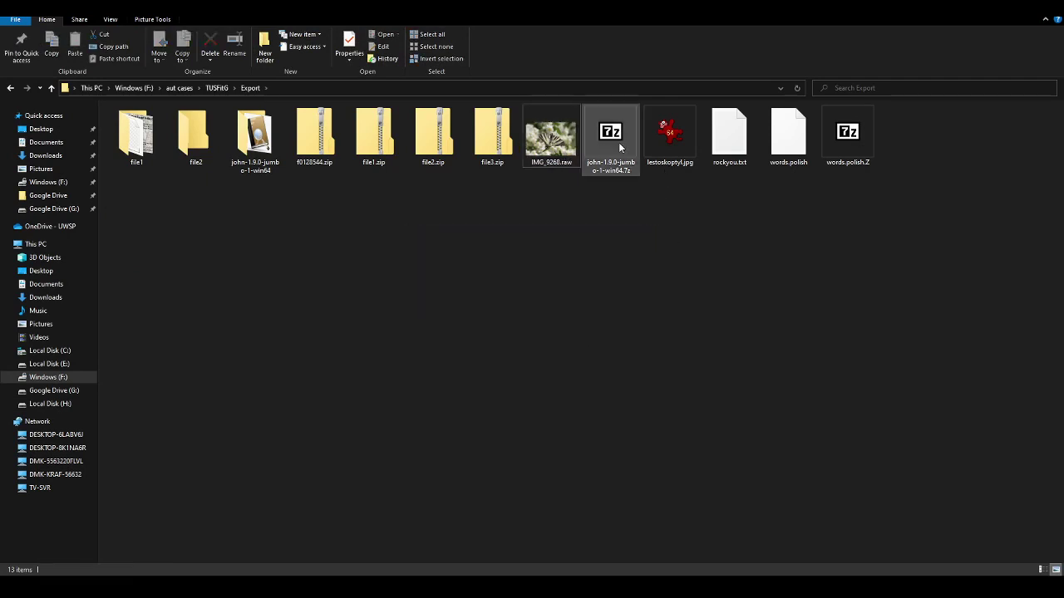
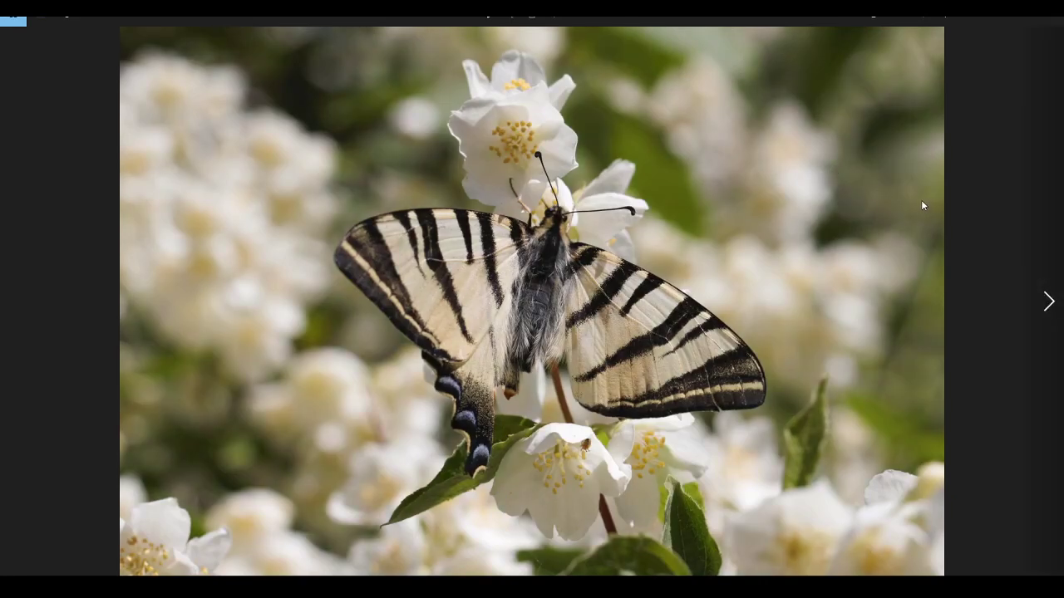
Step: Try IMG_9268.raw in IrfanView, dismiss its decode error, then close the viewers and butterfly photo
click(1050, 9)
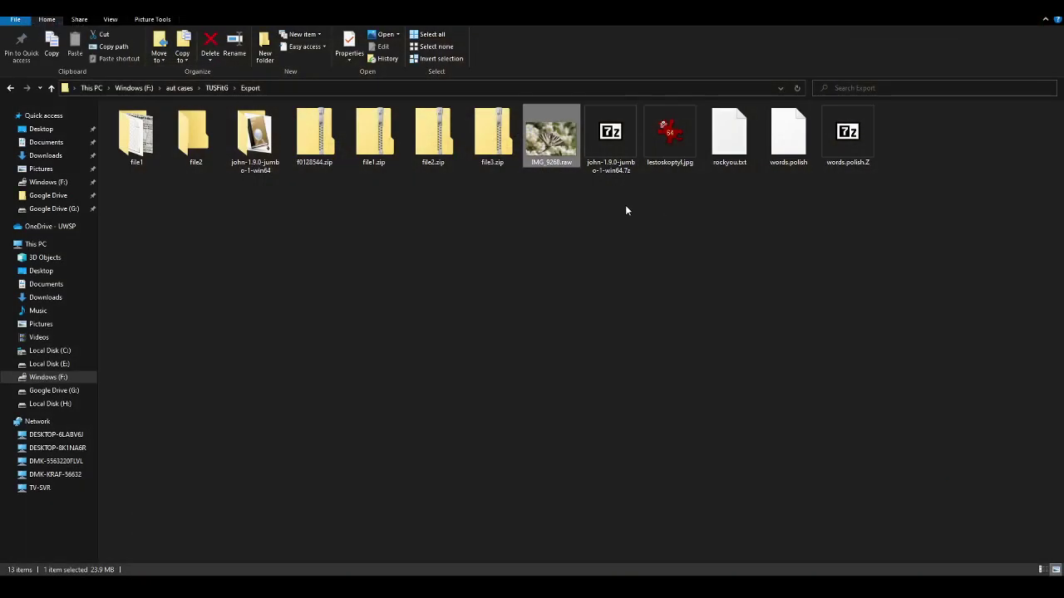
right_click(548, 143)
mouse_move(457, 275)
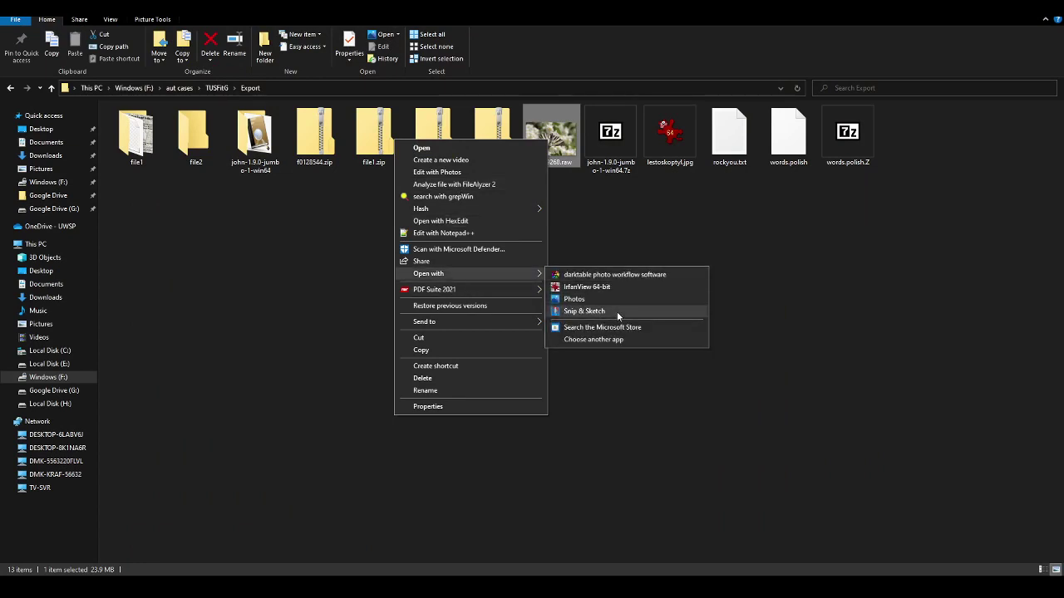
click(591, 287)
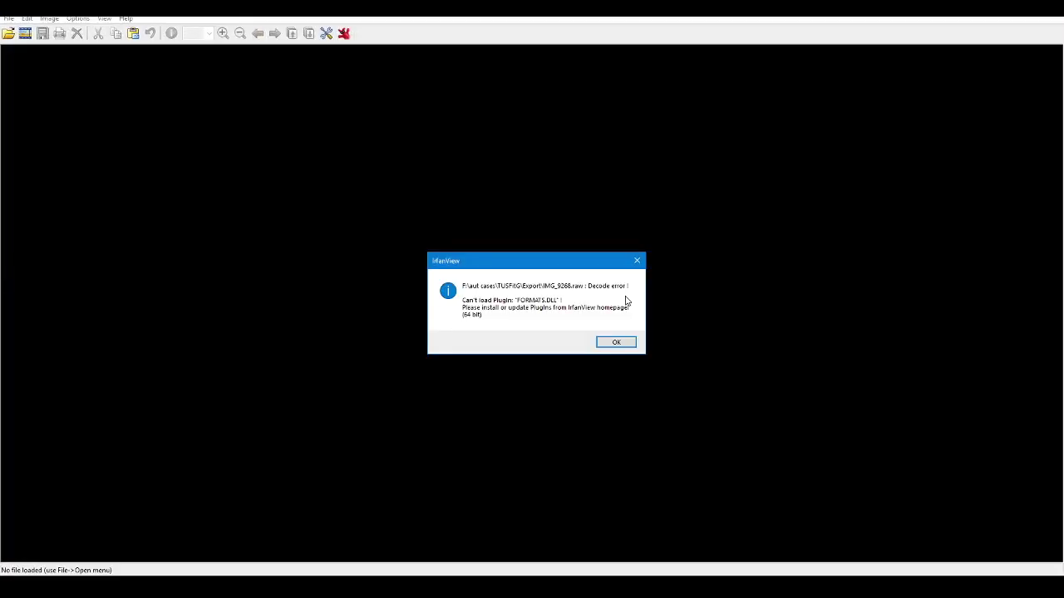
click(612, 346)
key(alt+F4)
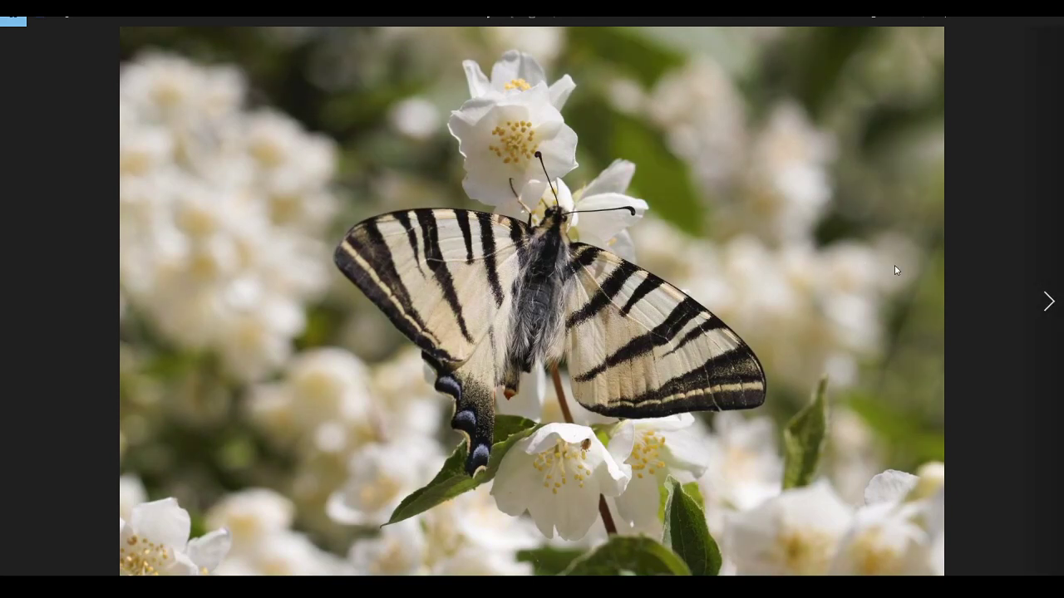
click(1044, 20)
key(alt+Tab)
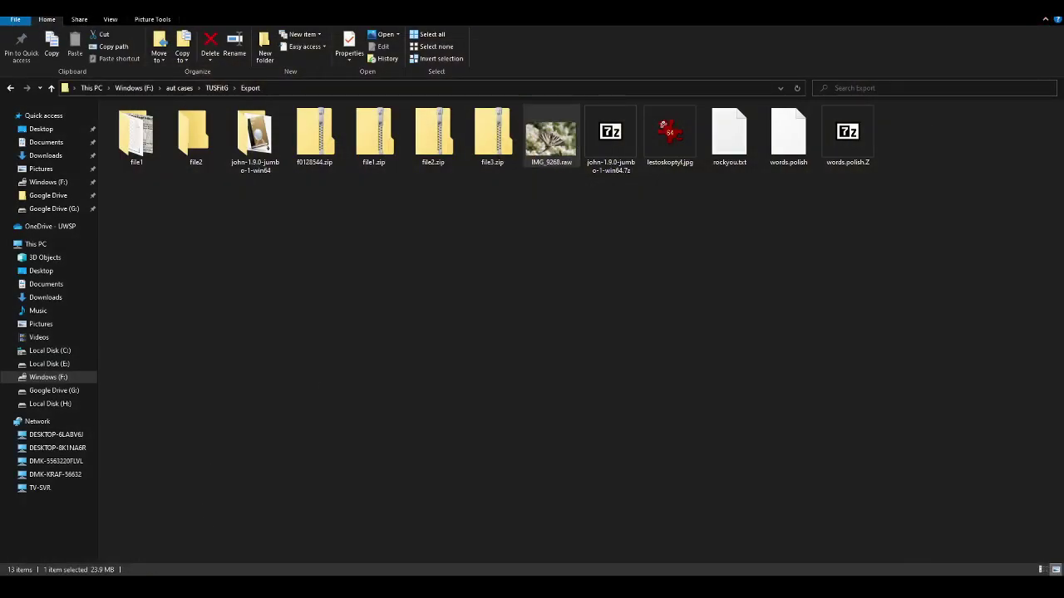
Step: Show the PIC folder as Large icons and compare the IMG_9185 and IMG_9183 photos
right_click(326, 366)
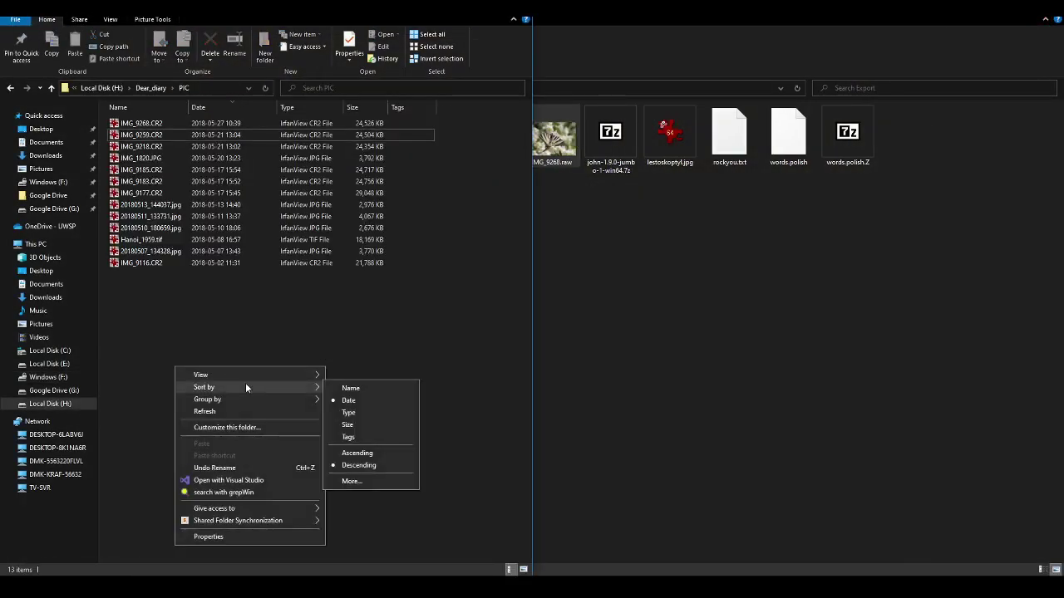
mouse_move(256, 374)
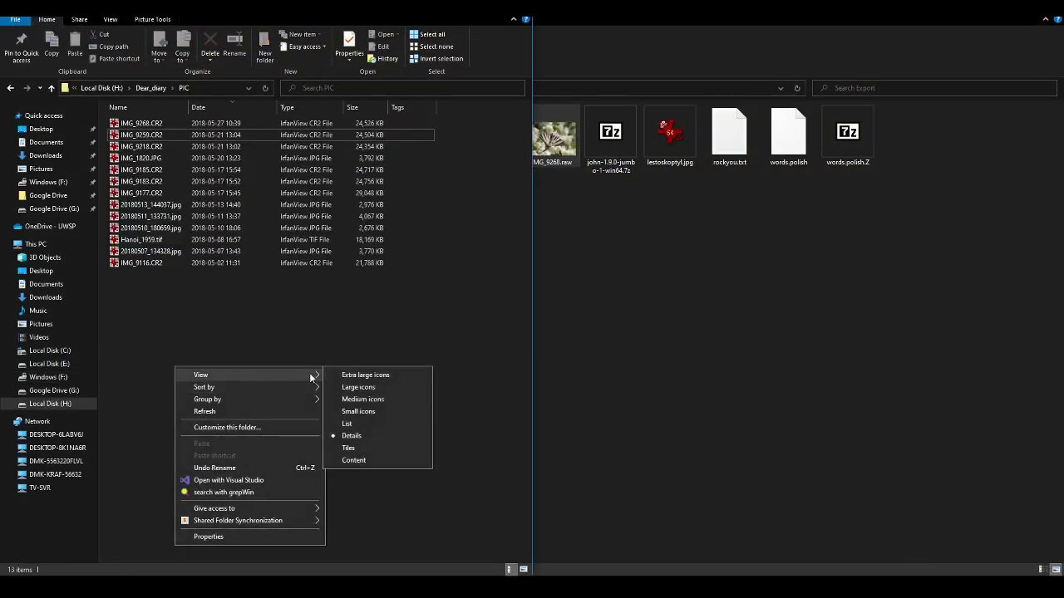
click(404, 387)
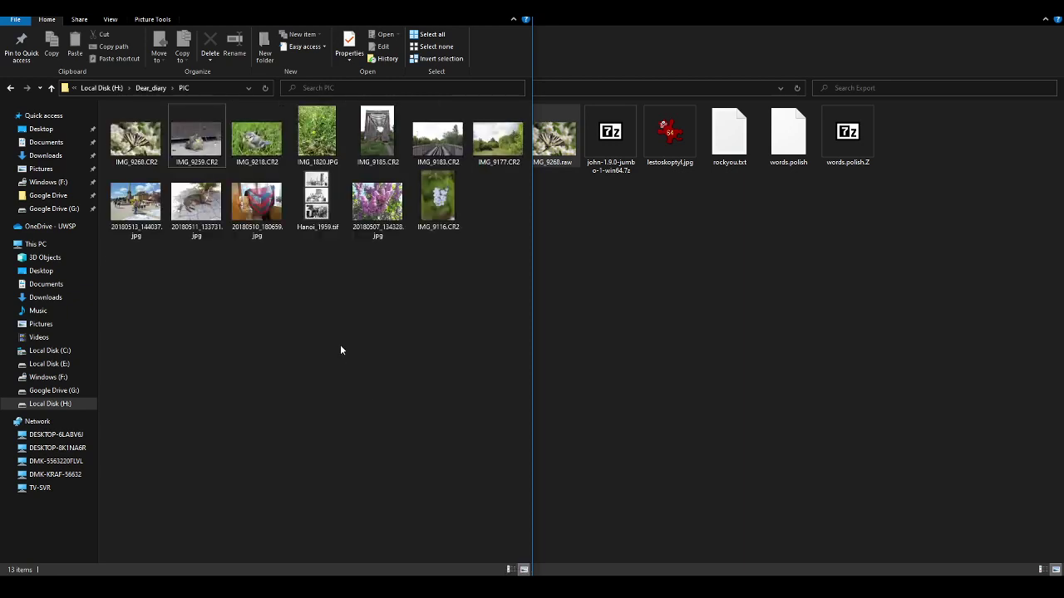
click(385, 133)
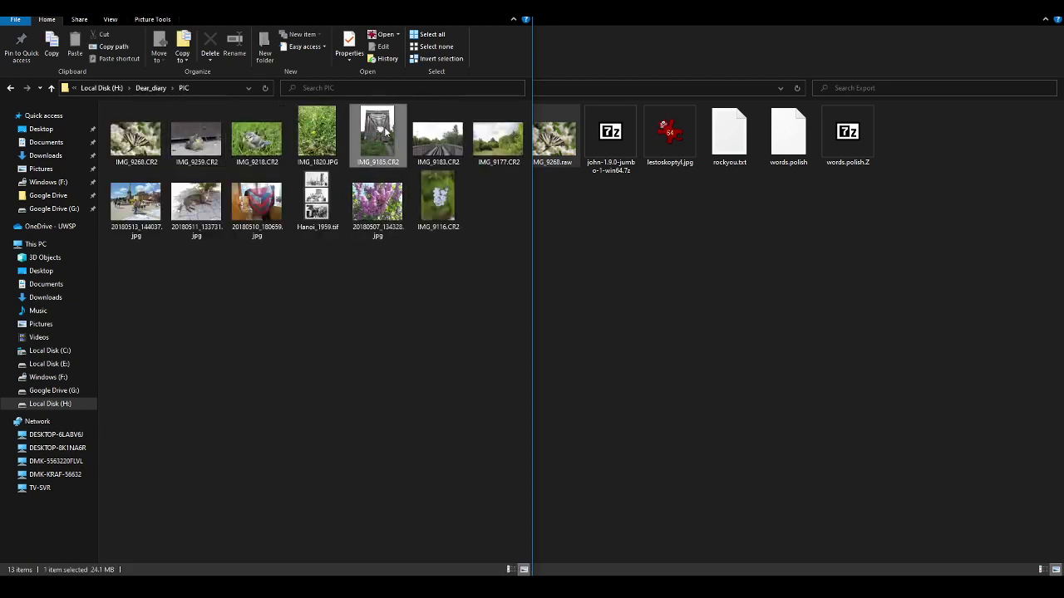
click(439, 146)
click(377, 148)
click(435, 148)
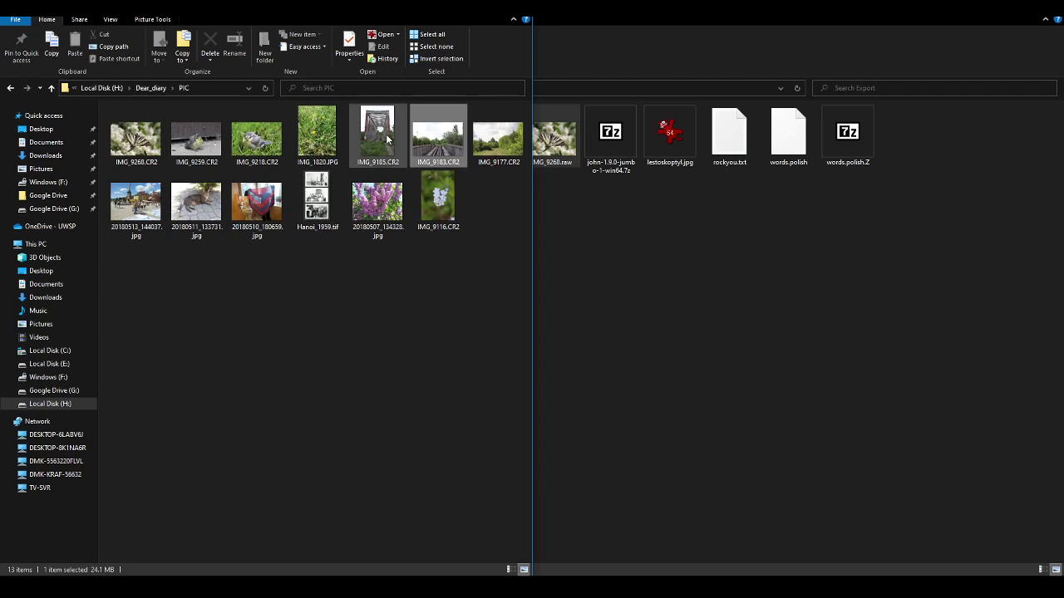
click(389, 141)
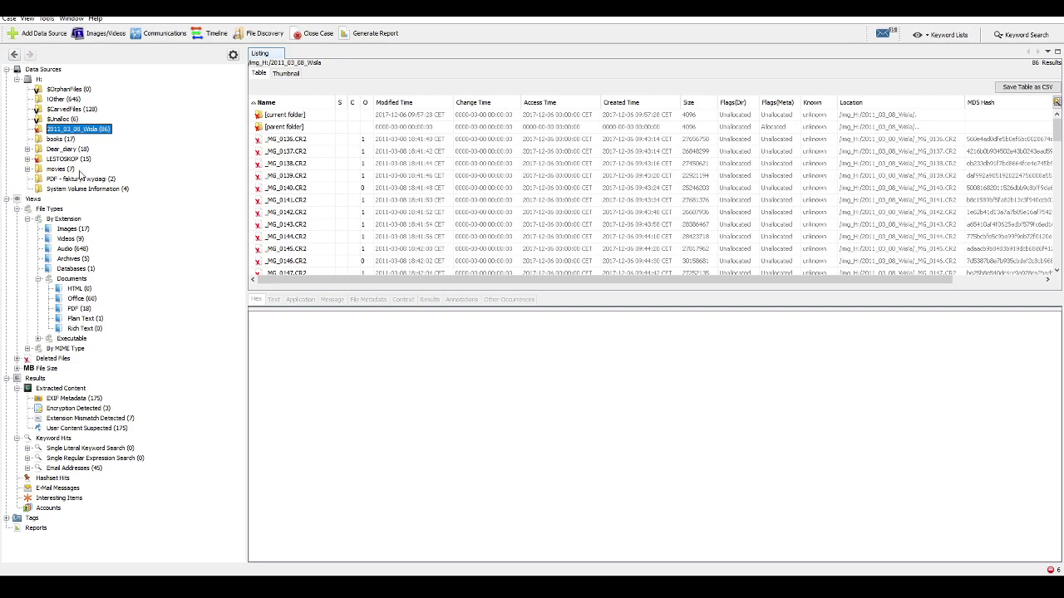
Step: List Dear_diary and view the text of run as far as I can.ods and its lock files
click(27, 149)
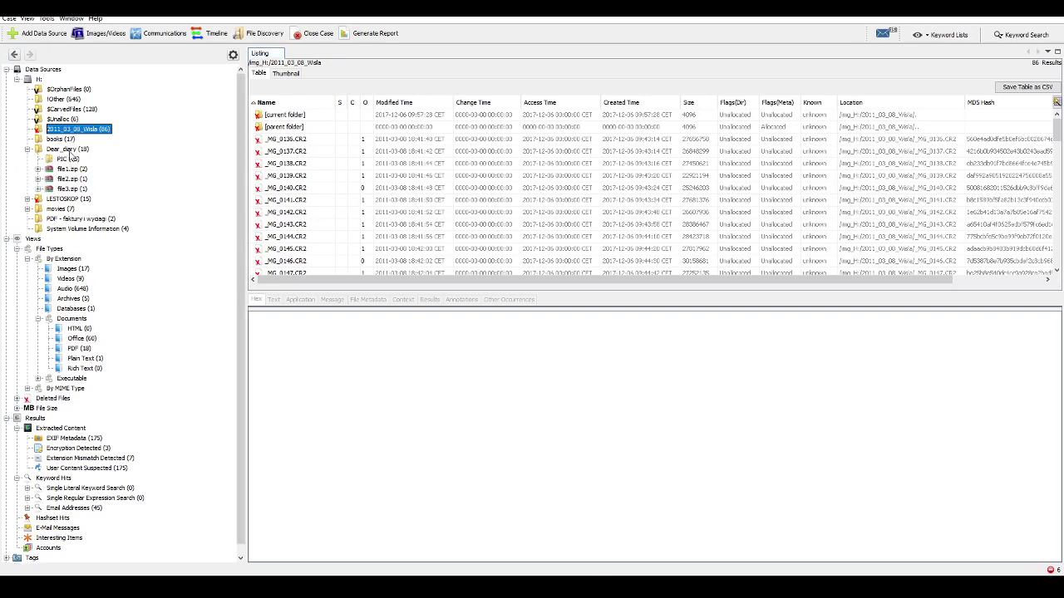
click(70, 152)
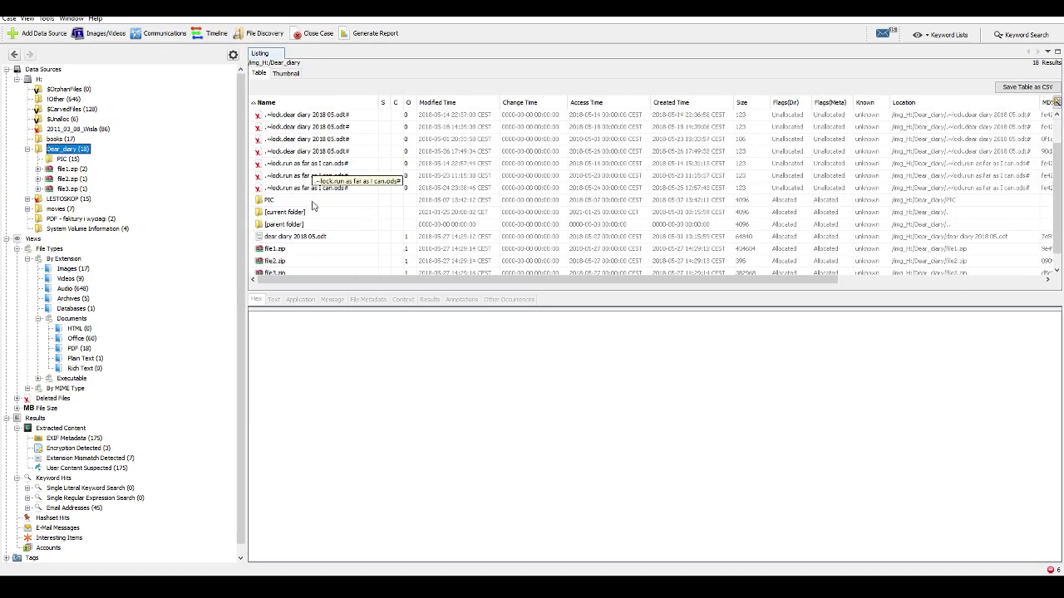
scroll(313, 207, down, 3)
click(306, 268)
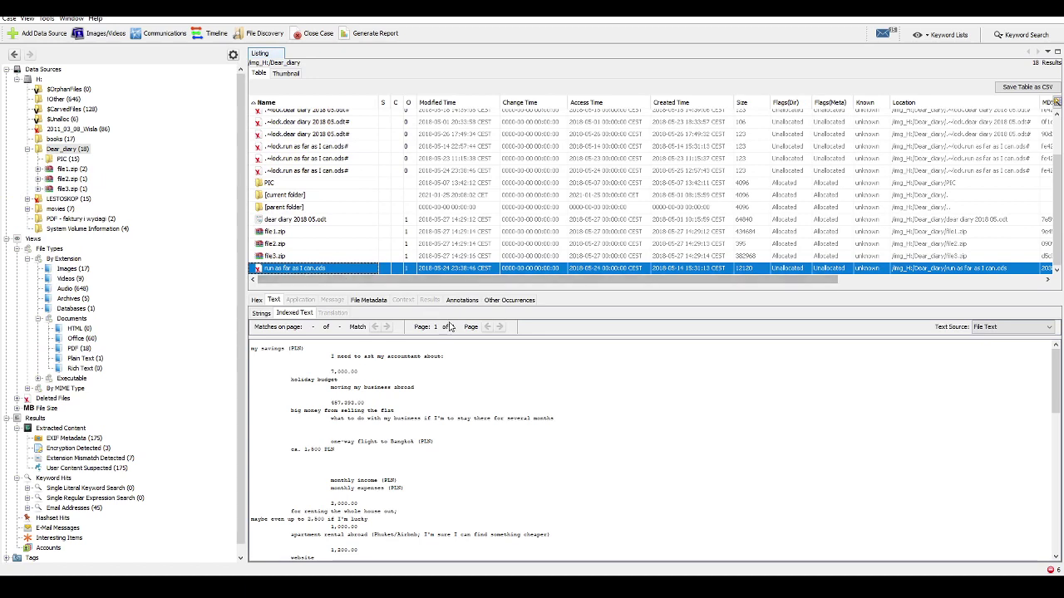
click(328, 171)
click(323, 159)
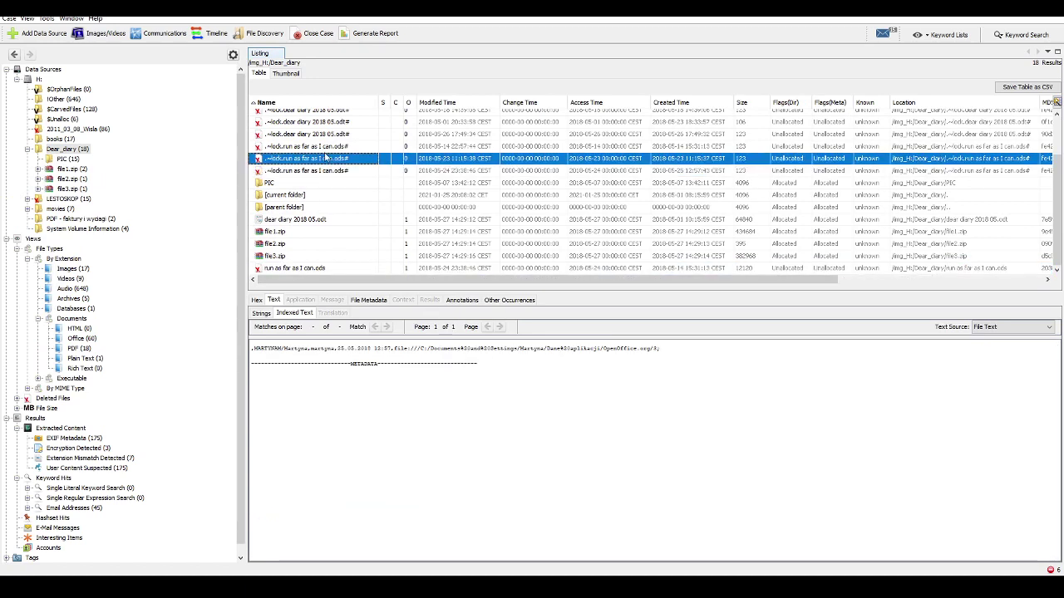
click(328, 146)
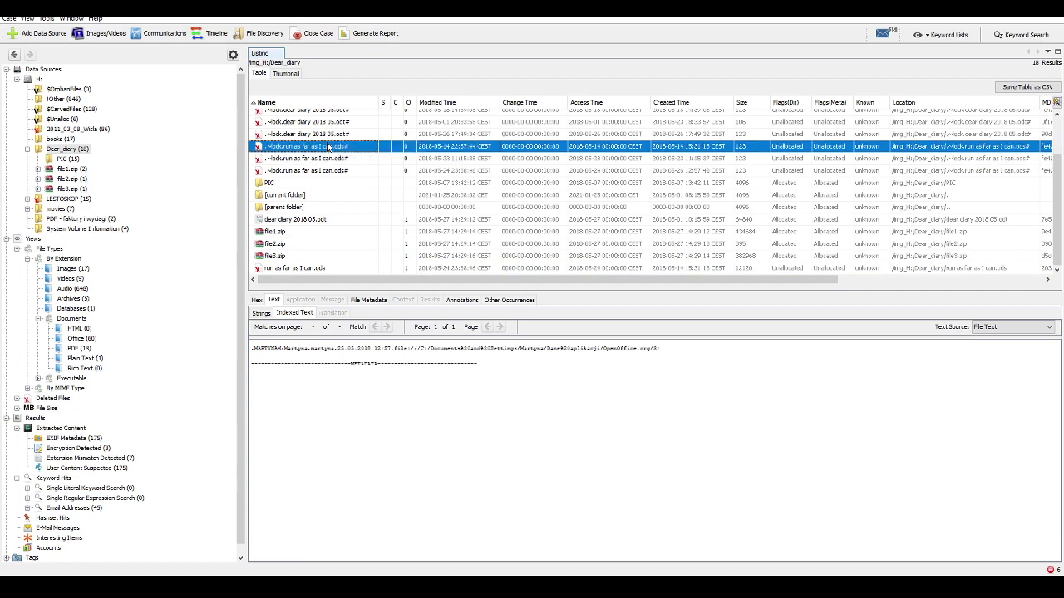
click(283, 269)
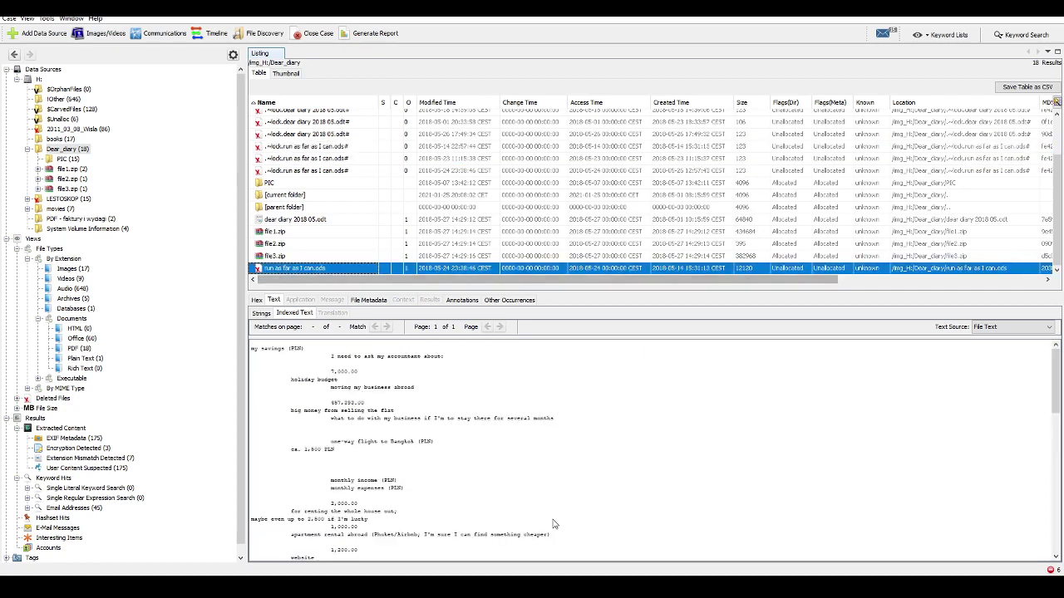
Step: Display the extracted text of dear diary 2018 05.odt
scroll(541, 515, down, 2)
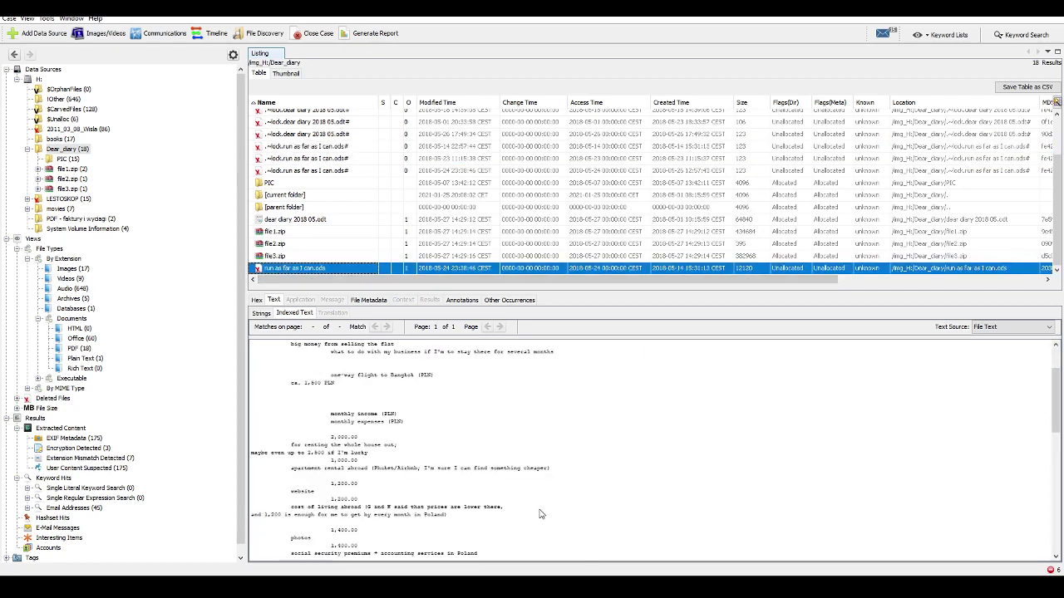
scroll(539, 515, down, 2)
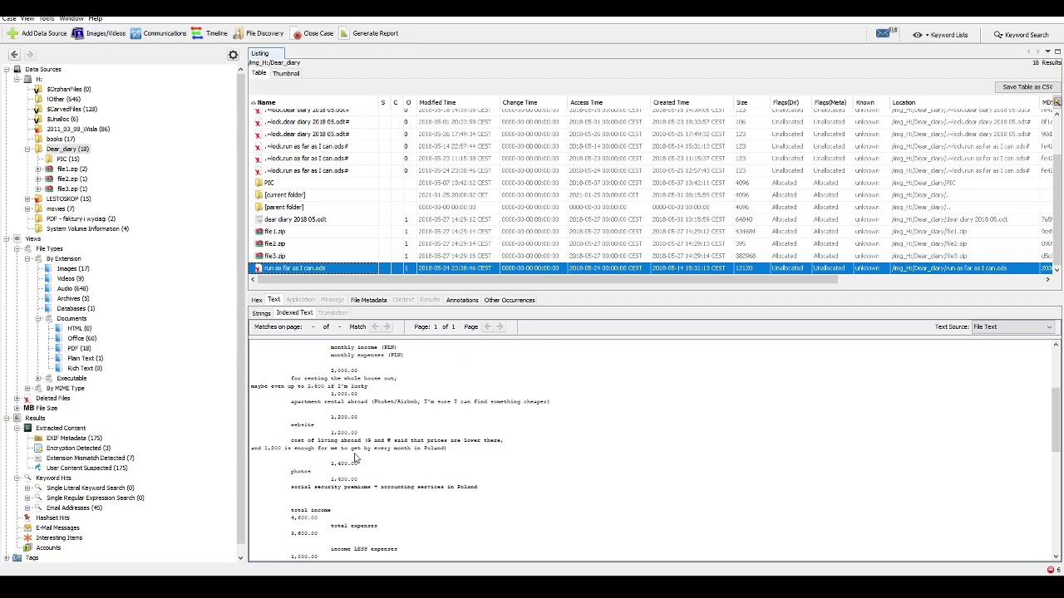
scroll(362, 493, down, 2)
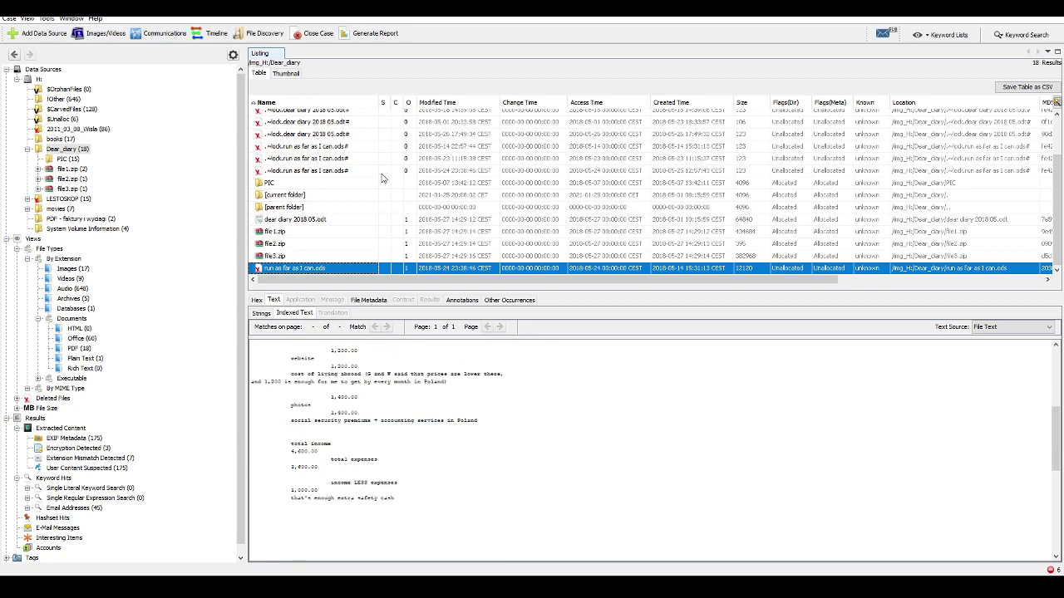
click(299, 221)
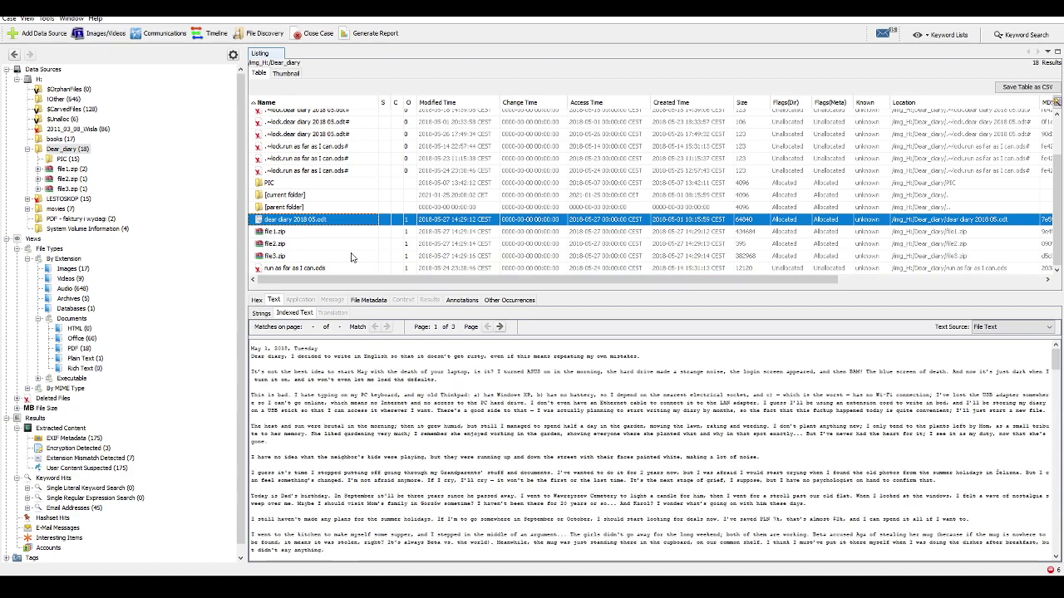
Step: Copy the full diary text from Autopsy and paste it below line 26 of the case notes
click(481, 409)
drag(479, 409, 565, 439)
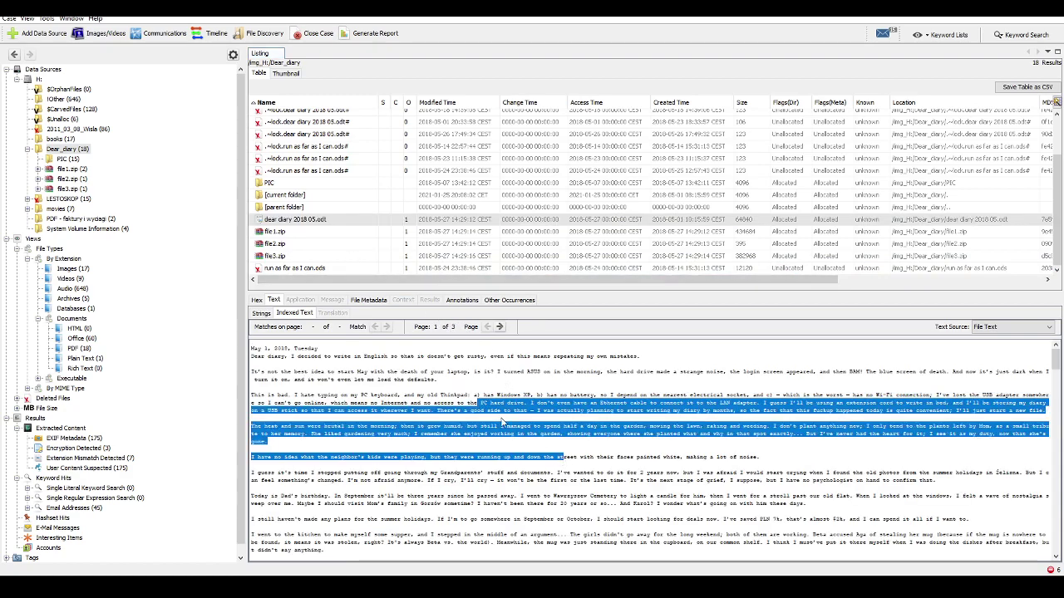
click(499, 423)
key(ctrl+a)
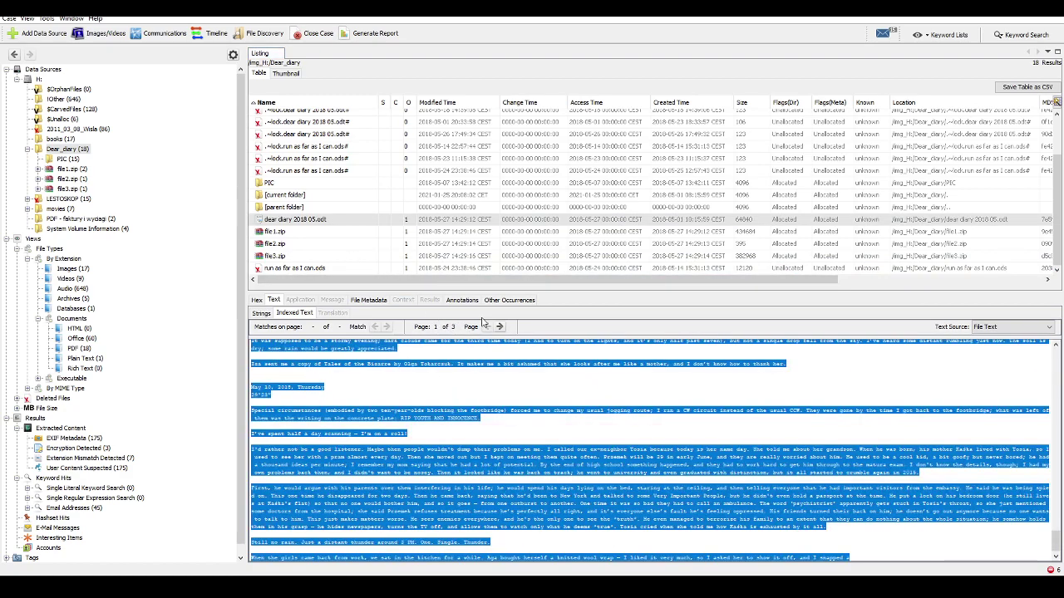
key(alt+Tab)
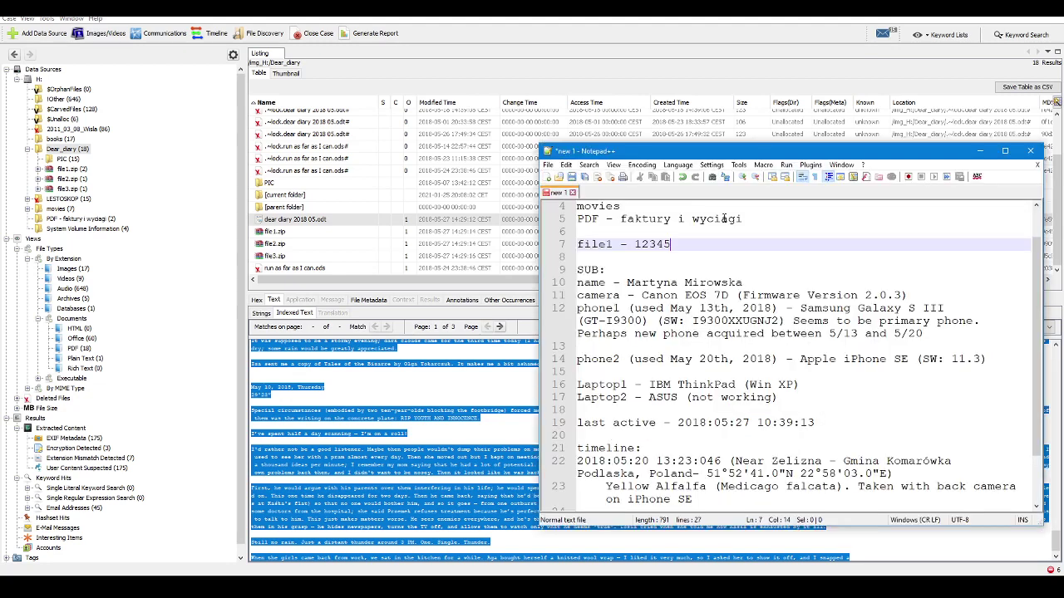
scroll(790, 332, down, 2)
click(965, 486)
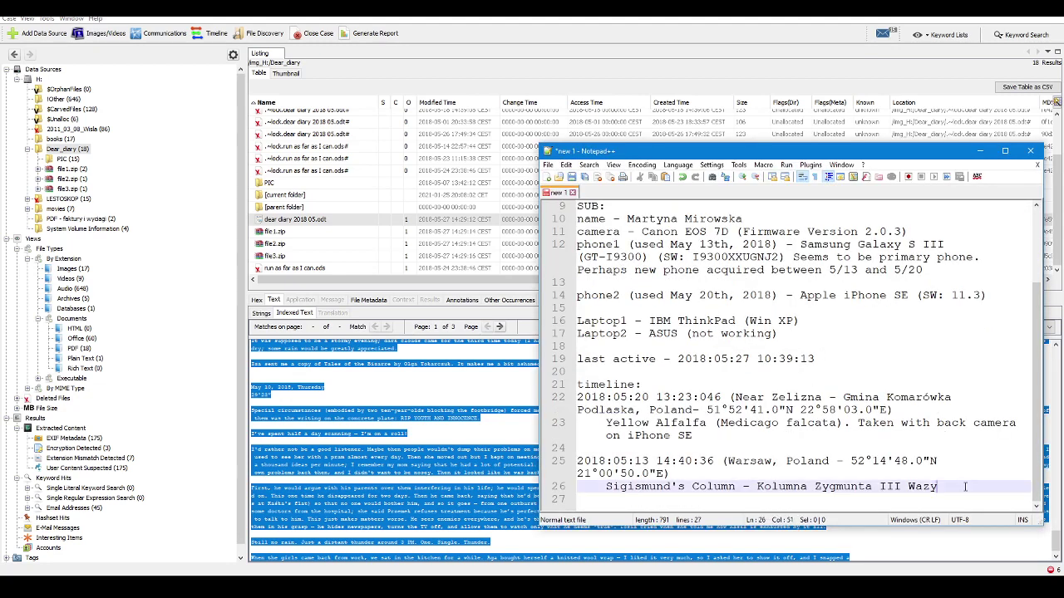
key(Return)
key(Return)
key(Return)
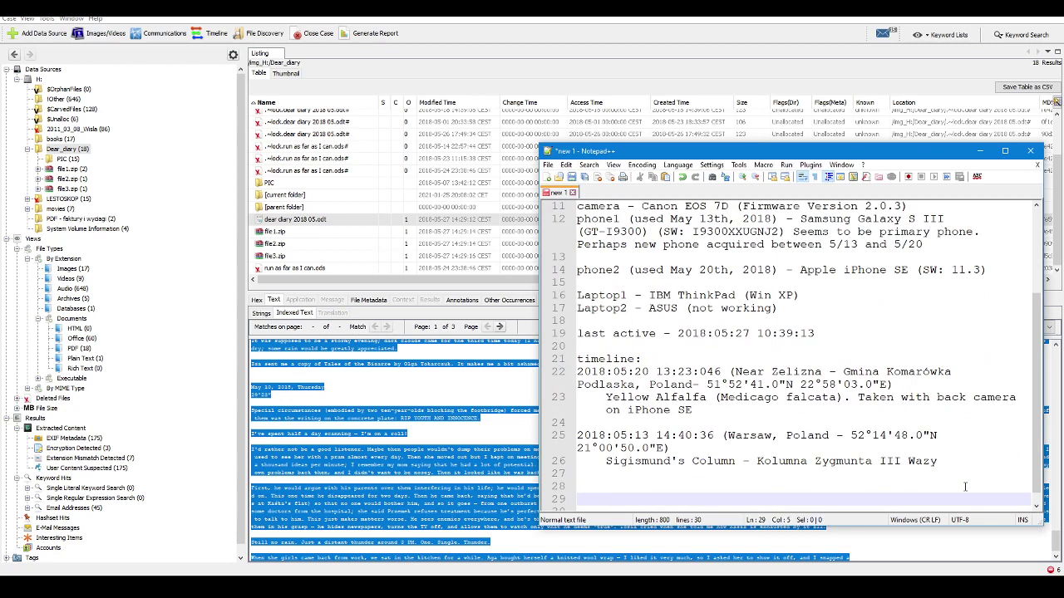
key(ctrl+v)
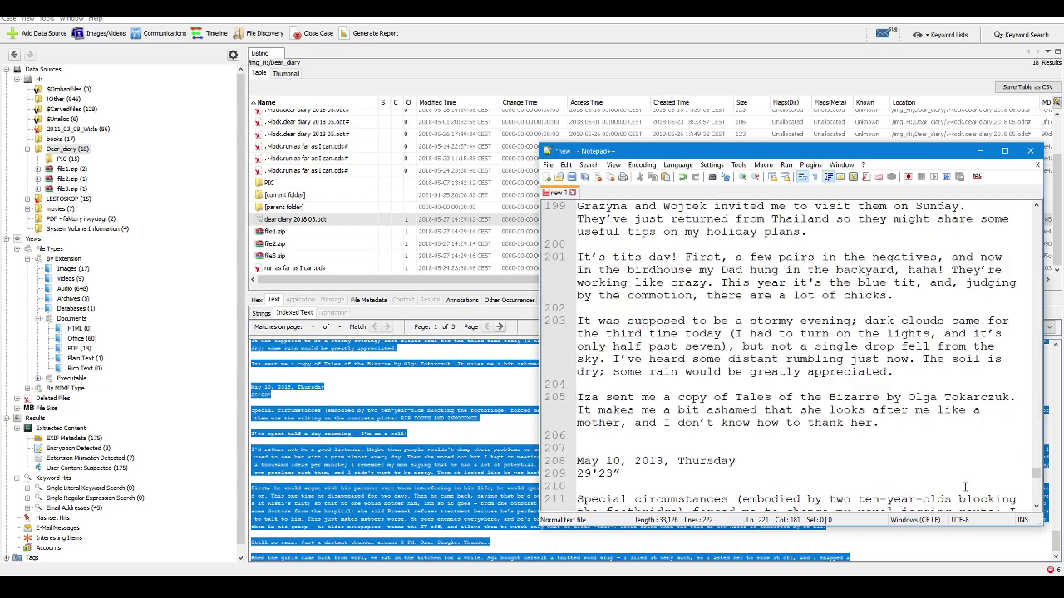
Step: Search the notes for 'password', then for 'pass', uncovering line 43
key(ctrl+f)
text(pwass)
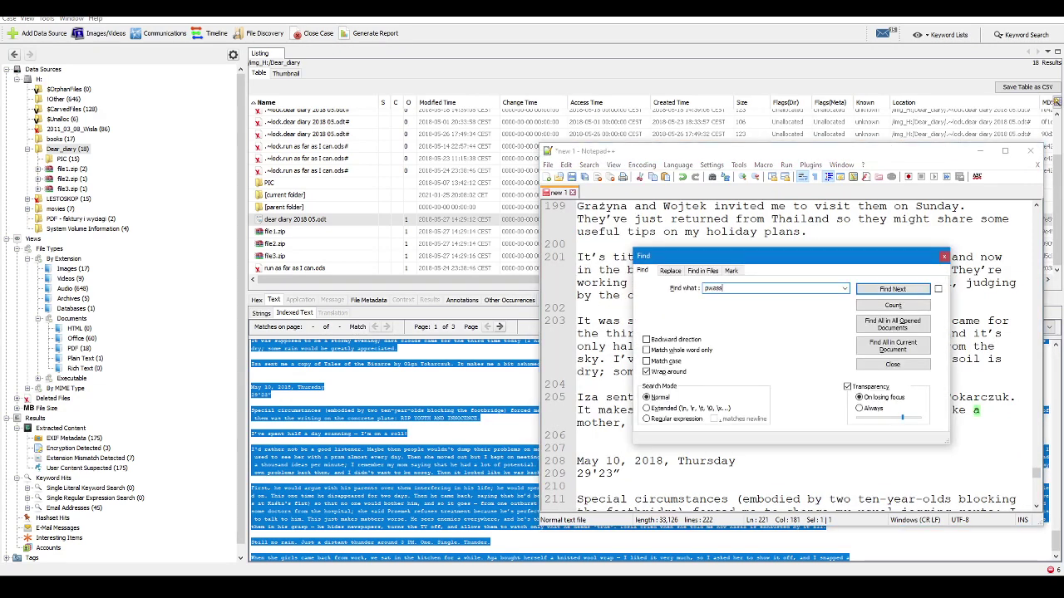
key(BackSpace)
text(ssword)
key(Return)
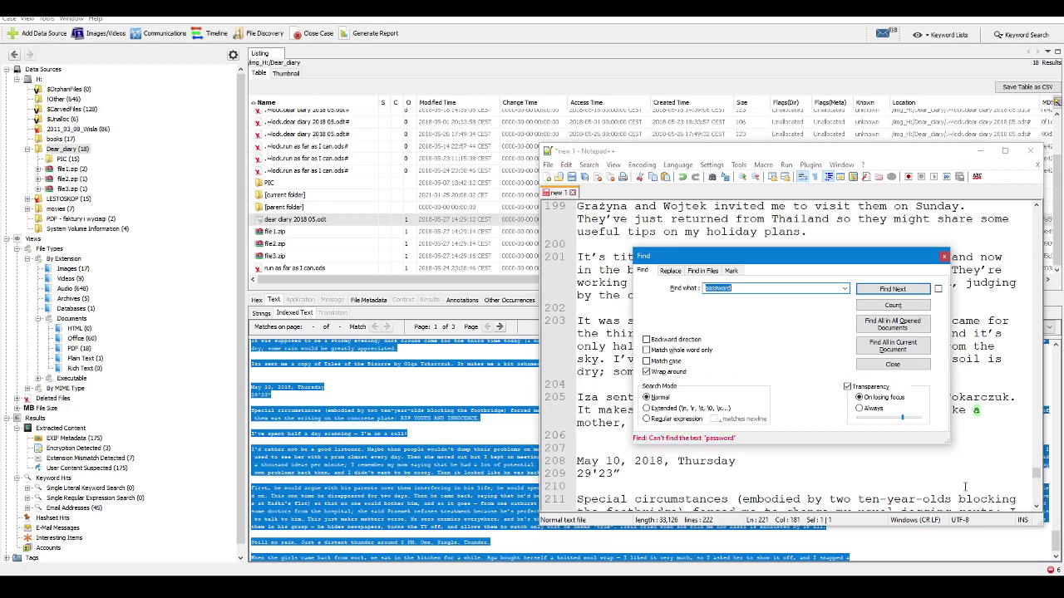
key(BackSpace)
text(oass)
key(Return)
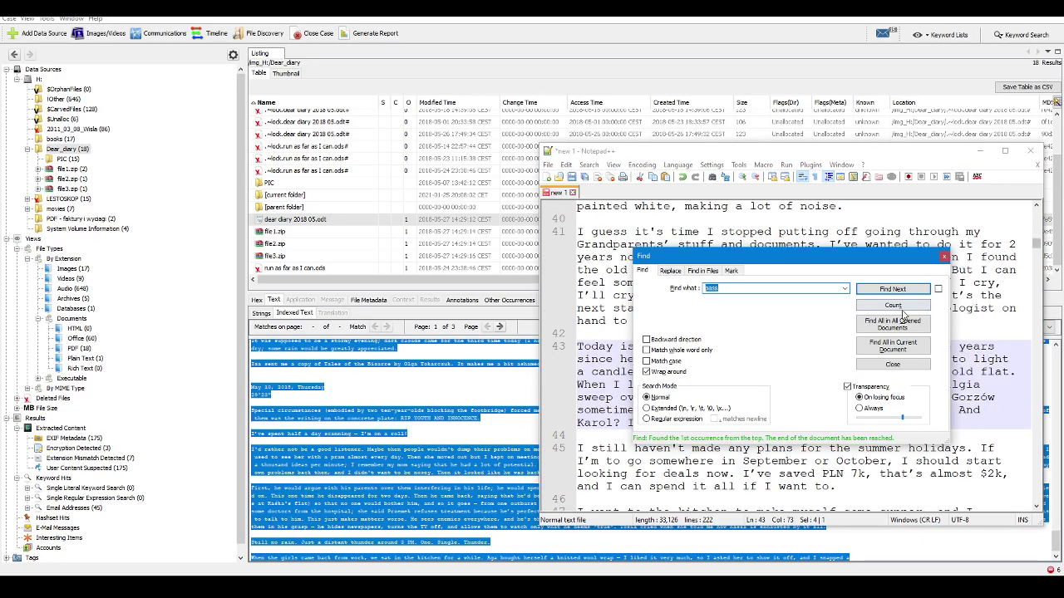
drag(843, 260, 884, 104)
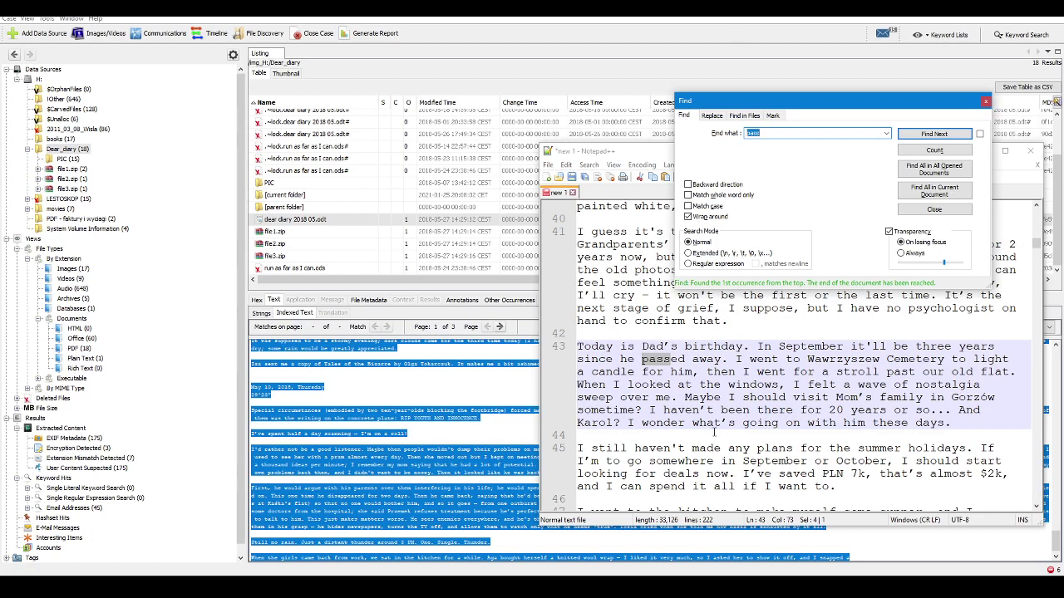
Step: Step through the 'pass' matches (passages, gym pass, lines 149, 197, passport) until wrapping to line 43
scroll(714, 432, up, 8)
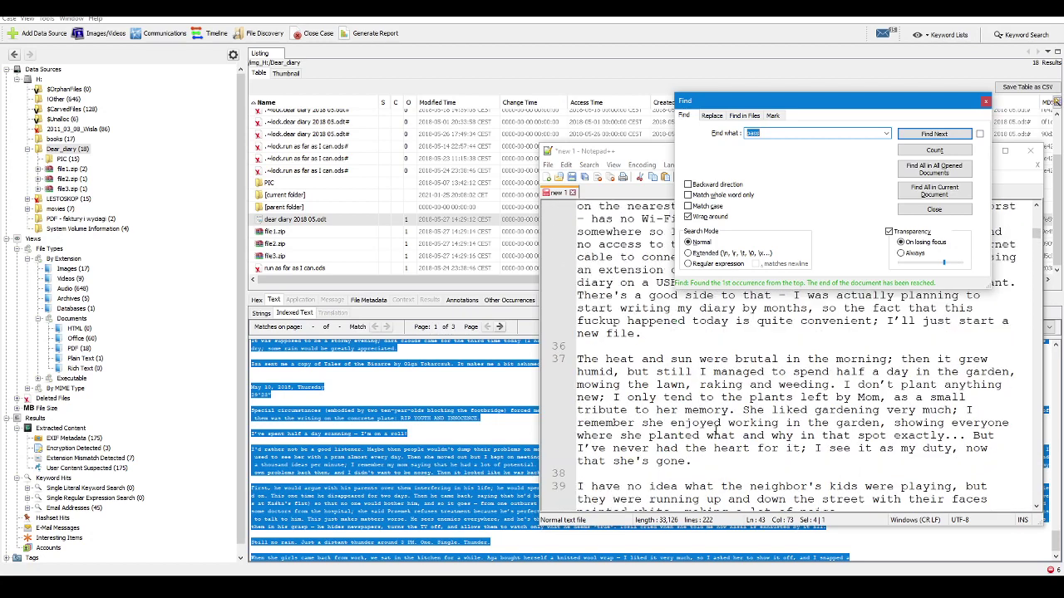
scroll(714, 431, up, 3)
scroll(714, 432, up, 4)
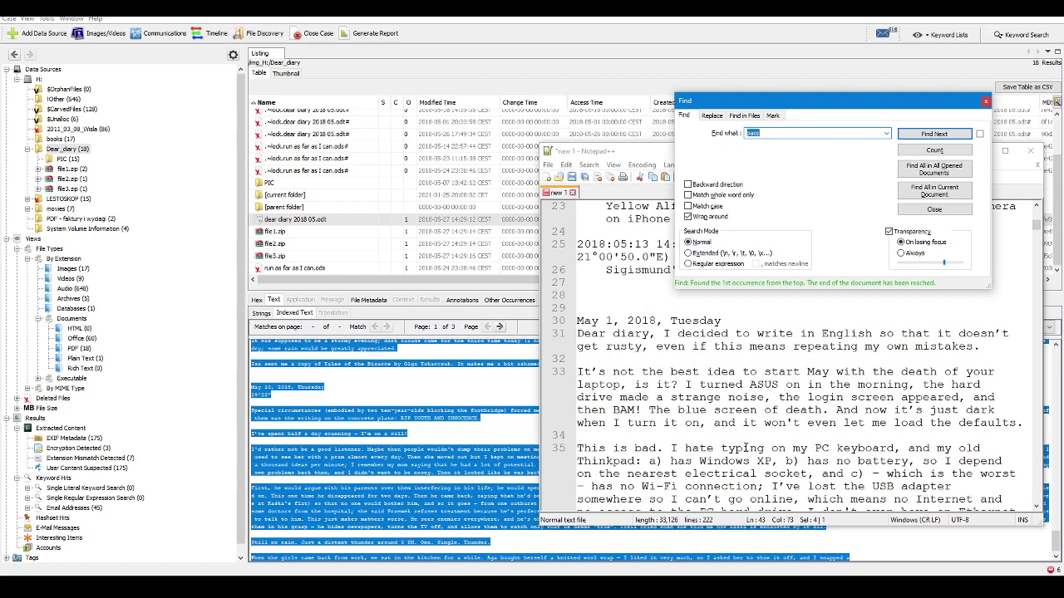
scroll(746, 448, down, 7)
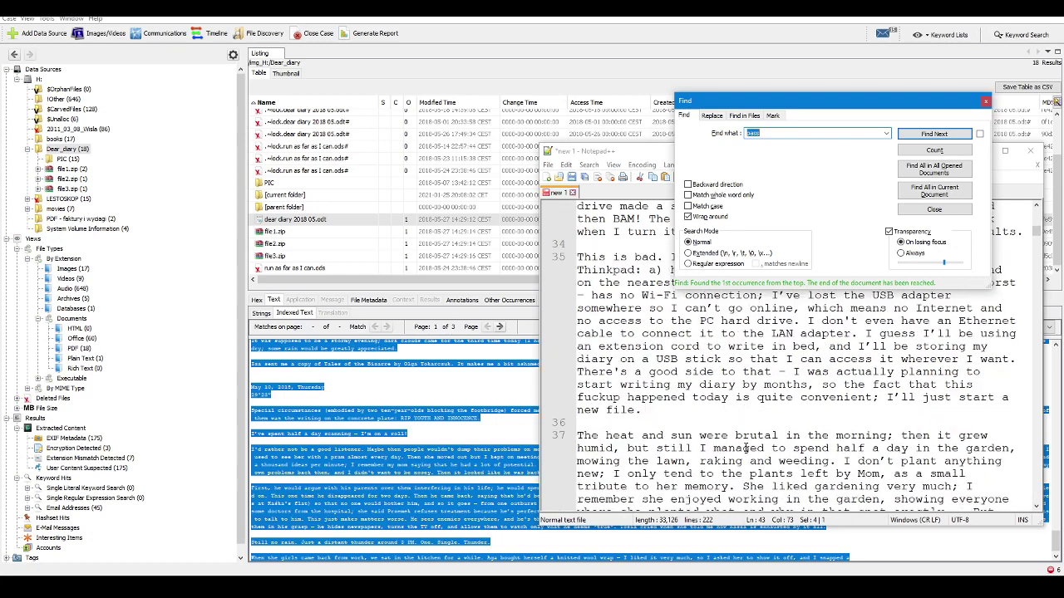
scroll(745, 448, down, 6)
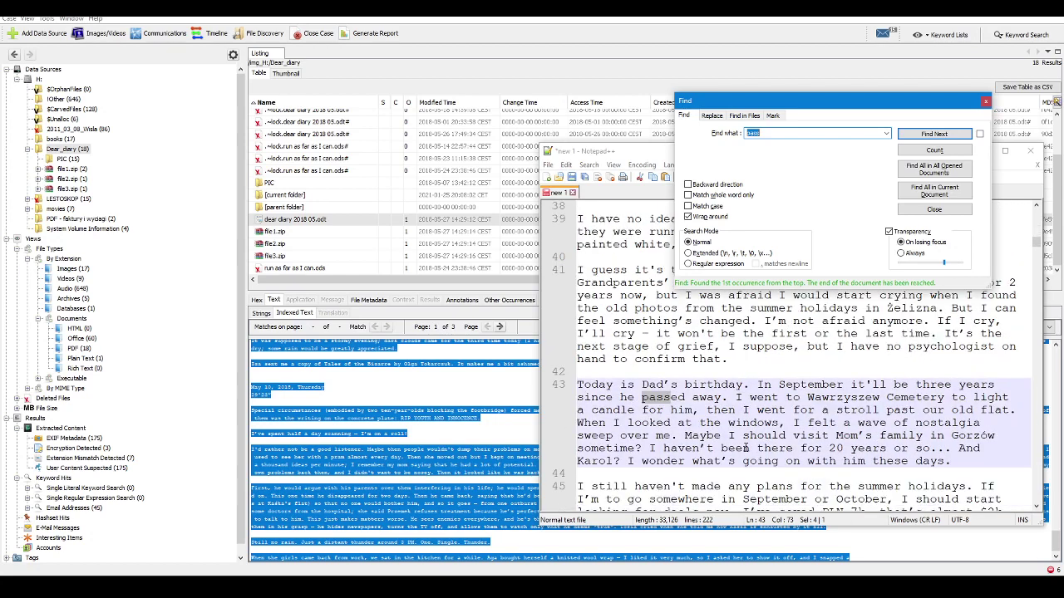
scroll(745, 448, down, 4)
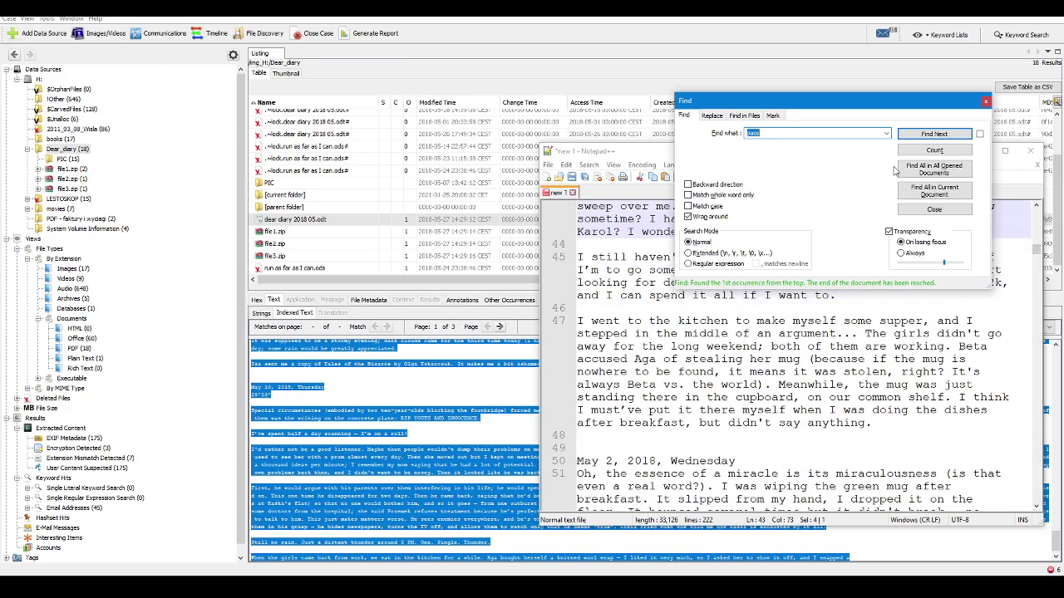
click(928, 135)
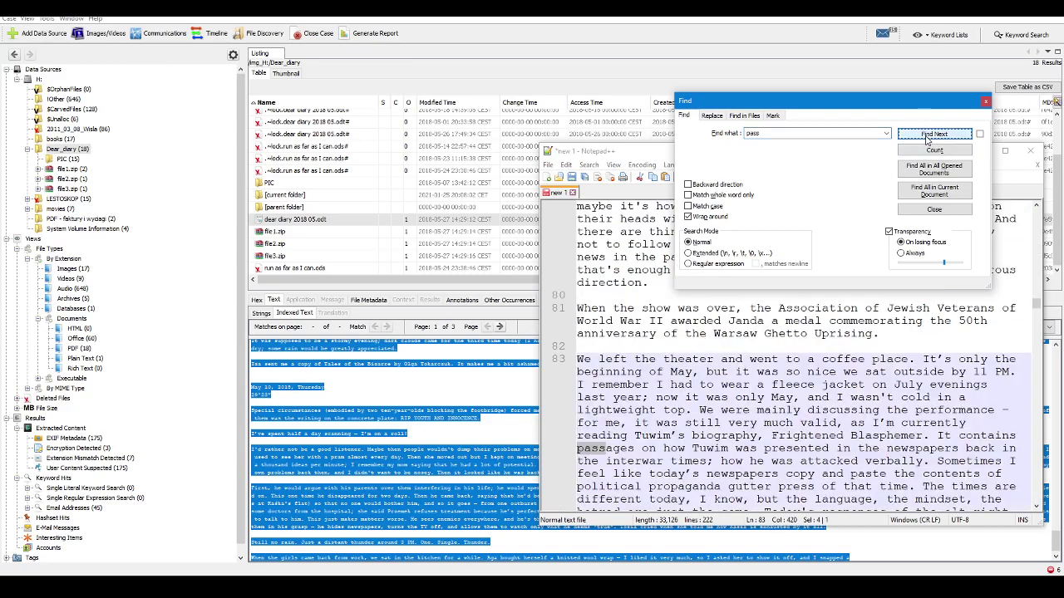
click(928, 136)
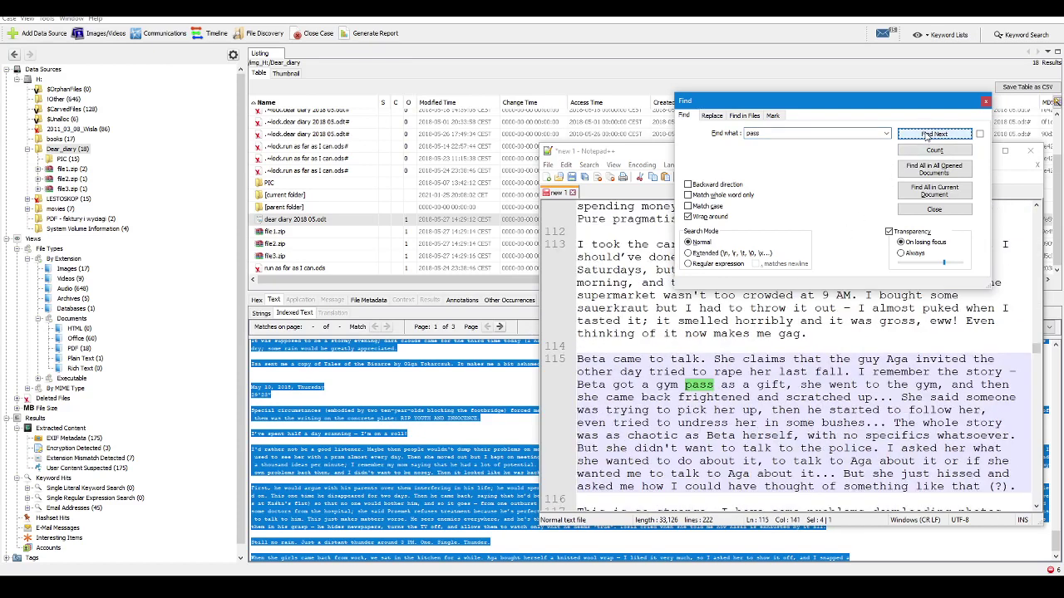
click(928, 135)
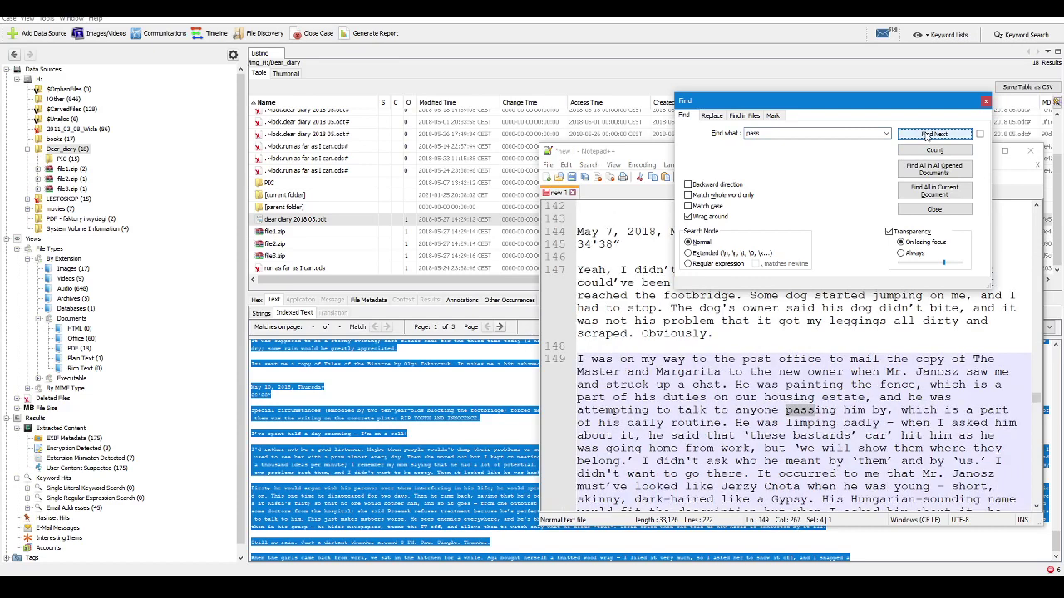
click(928, 135)
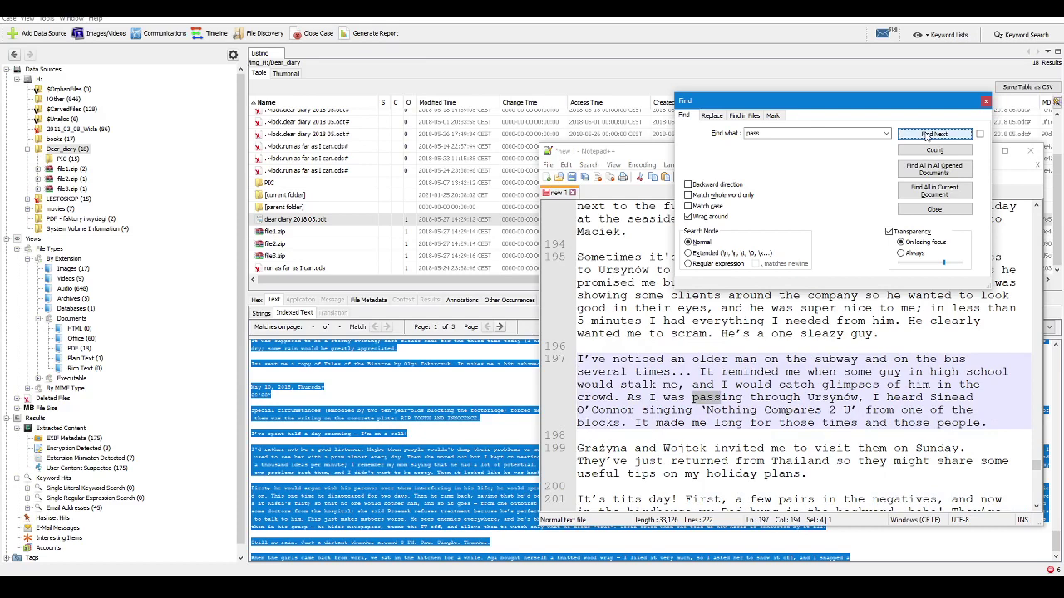
click(928, 136)
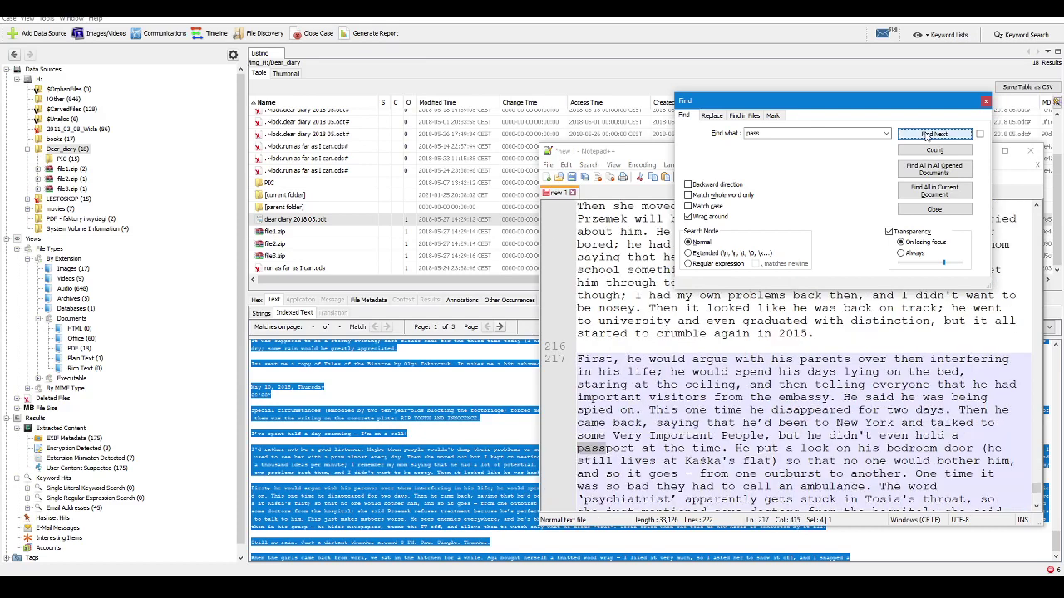
click(928, 135)
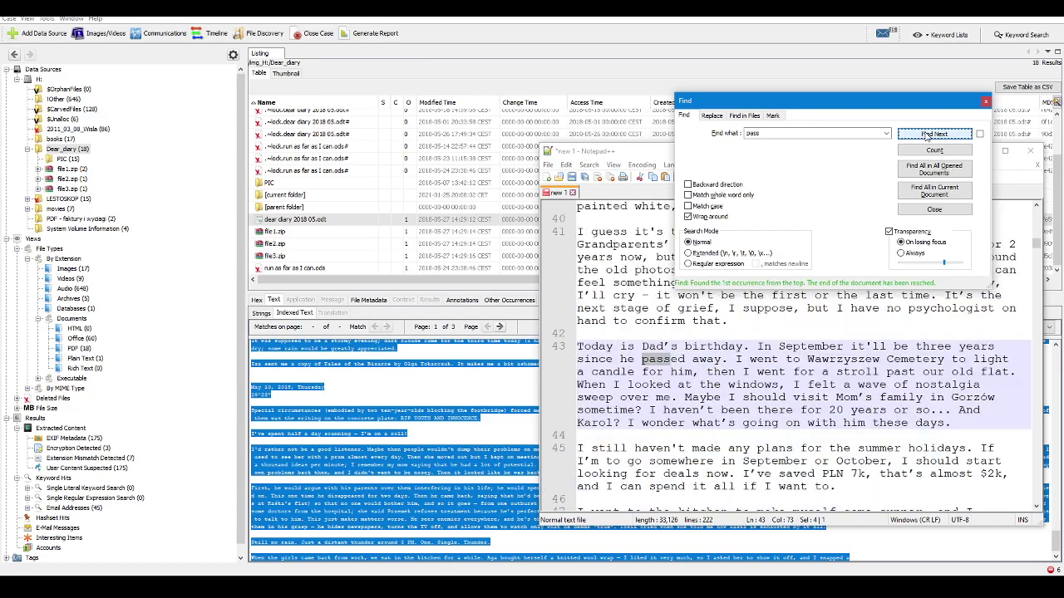
key(Escape)
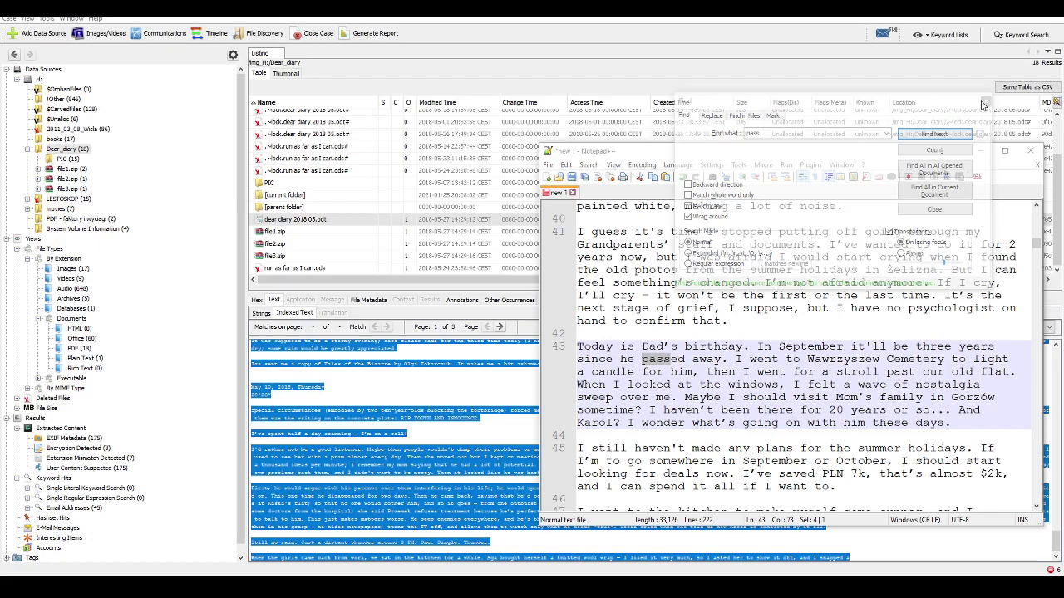
Step: Close the Find dialog, look over the pasted notes, and close Notepad++
click(985, 104)
scroll(972, 416, down, 20)
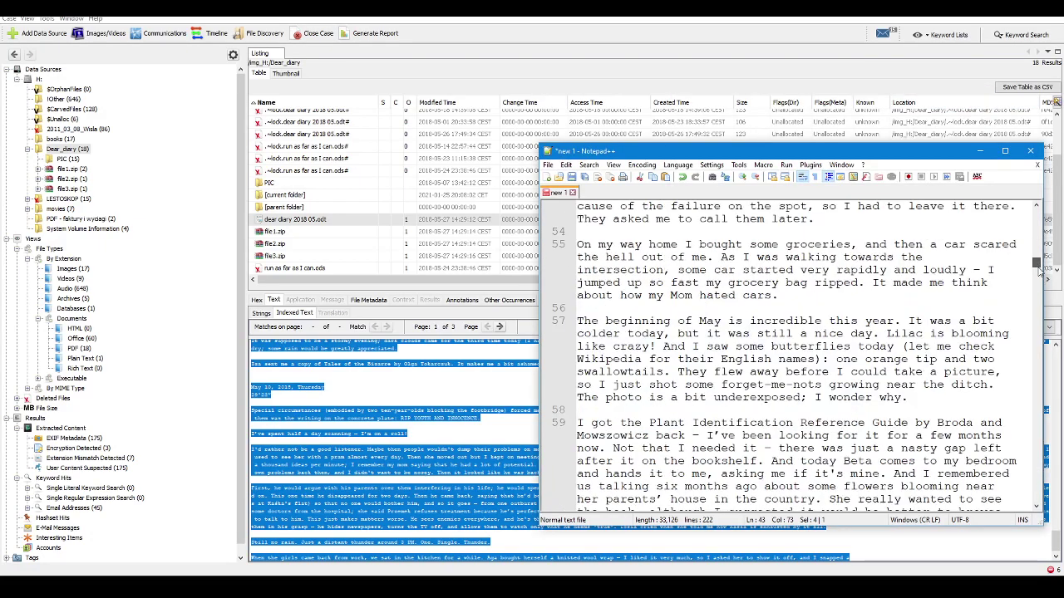
scroll(744, 420, up, 4)
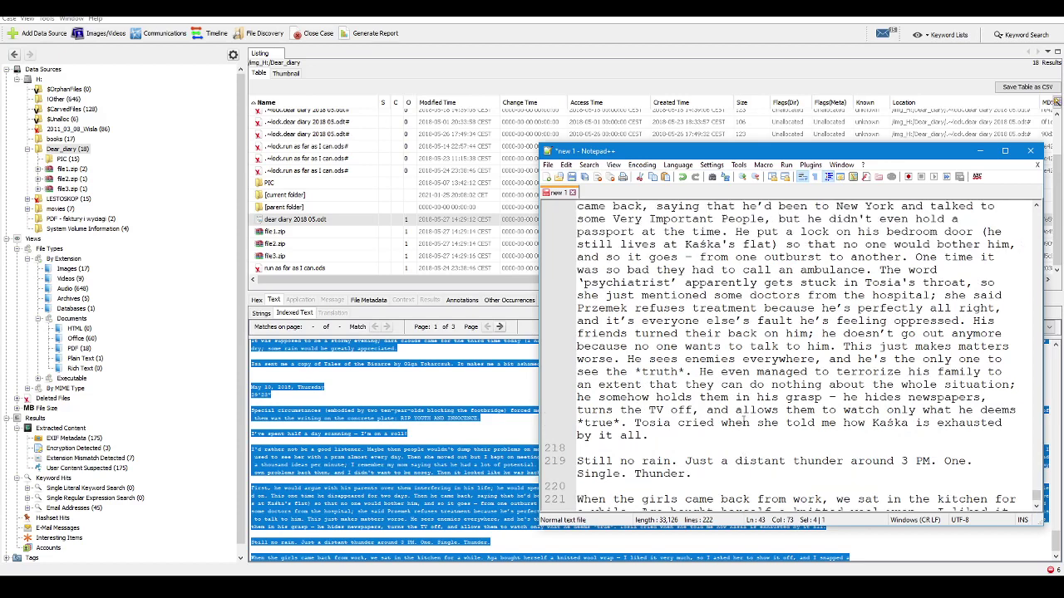
scroll(745, 418, up, 7)
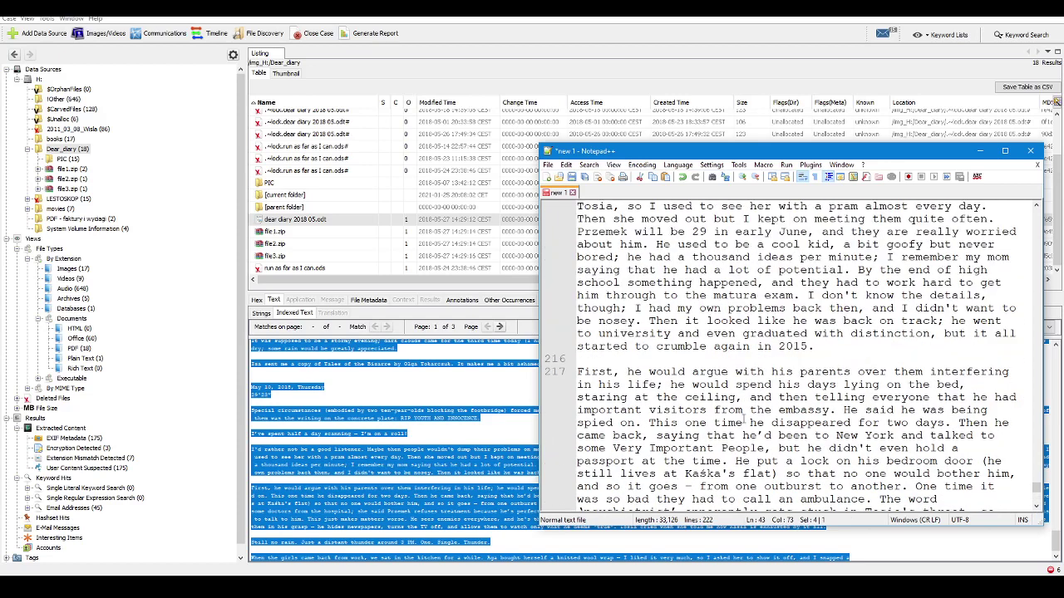
scroll(743, 418, up, 3)
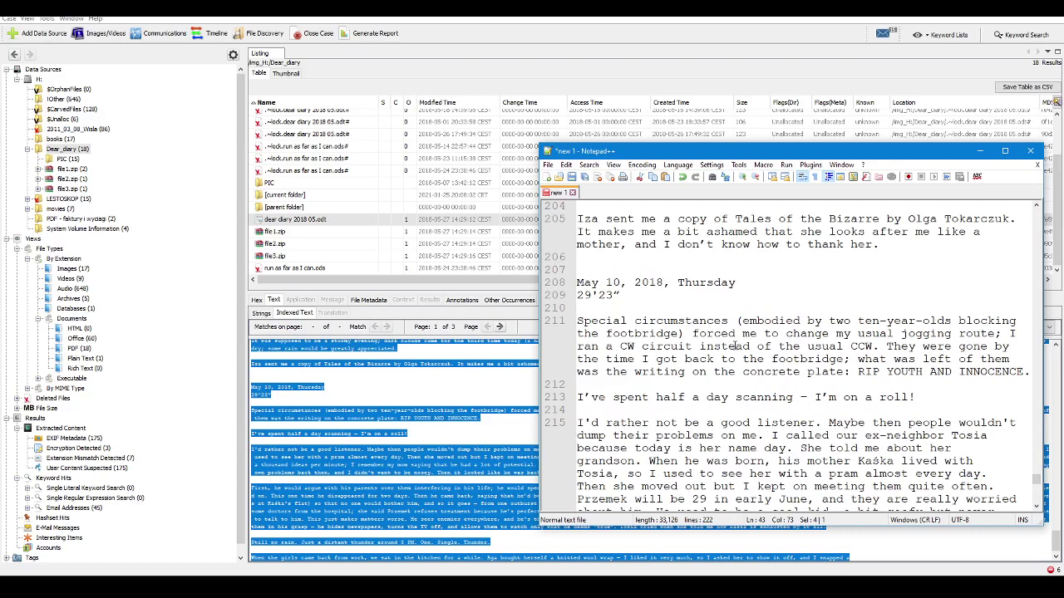
scroll(736, 346, down, 1)
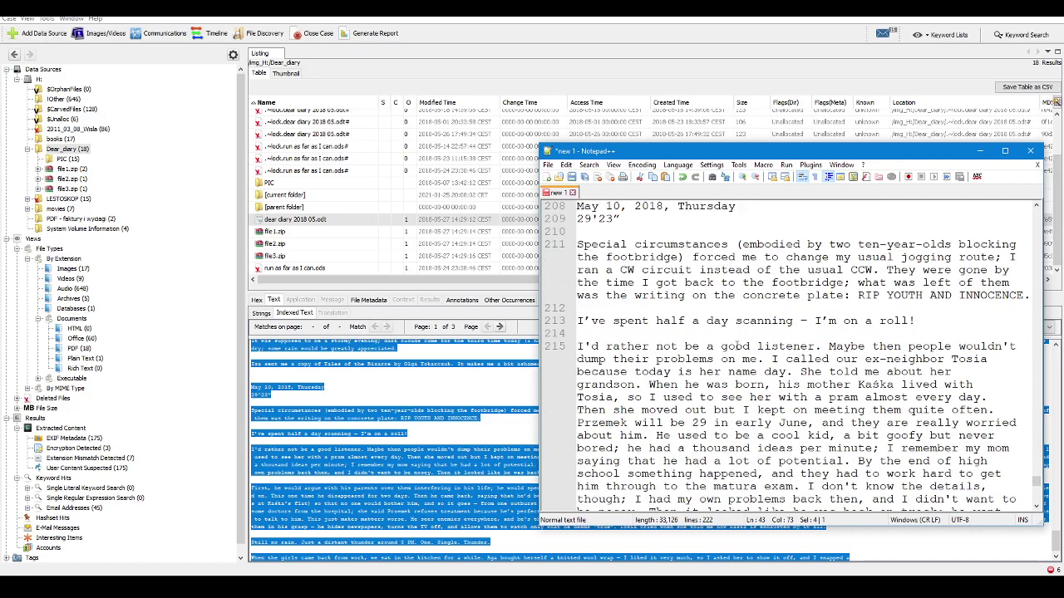
scroll(736, 345, up, 10)
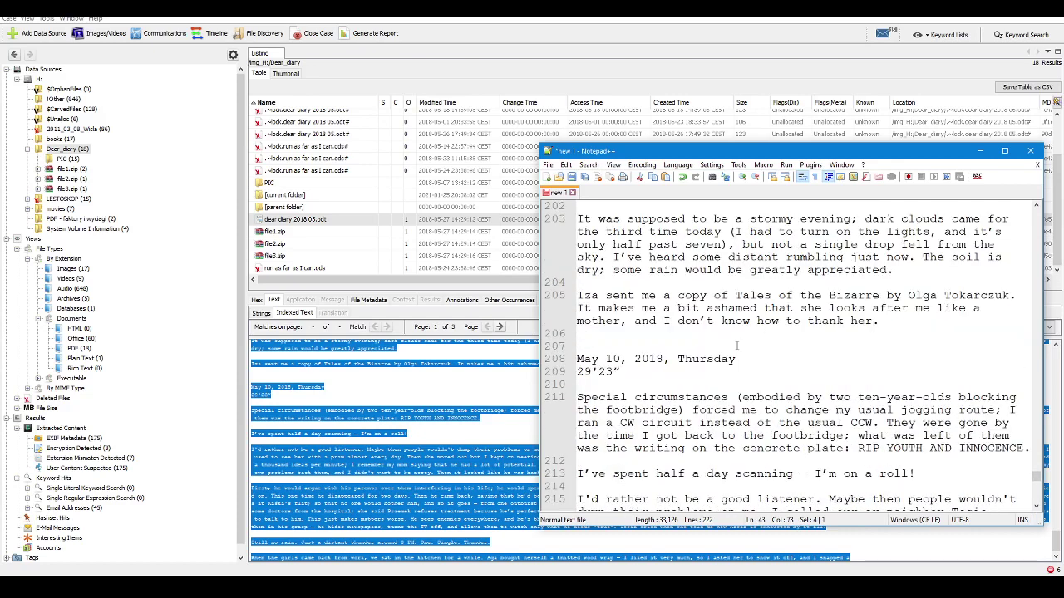
scroll(736, 346, down, 4)
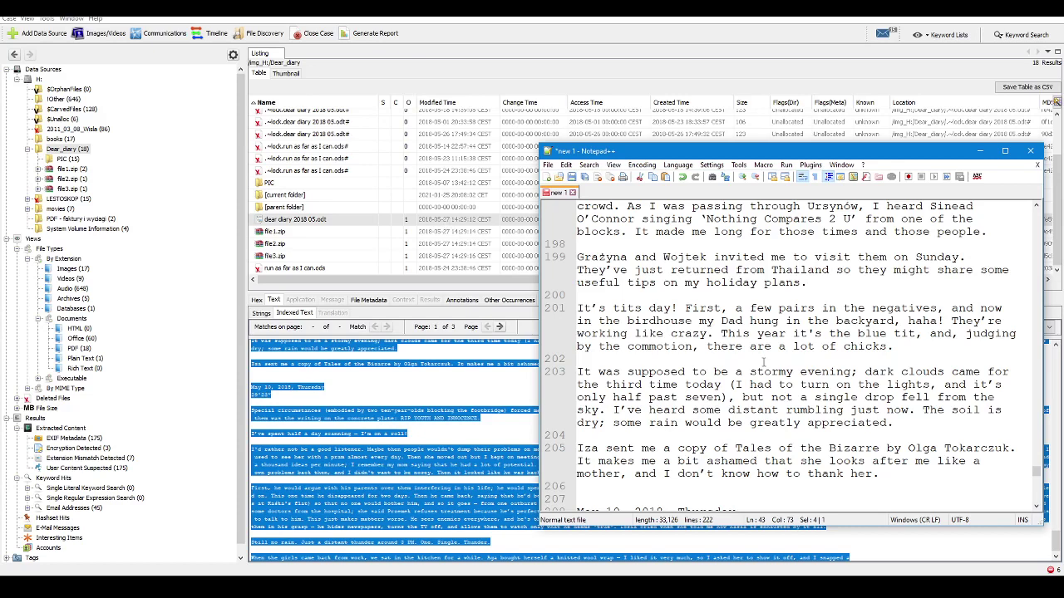
scroll(759, 362, down, 14)
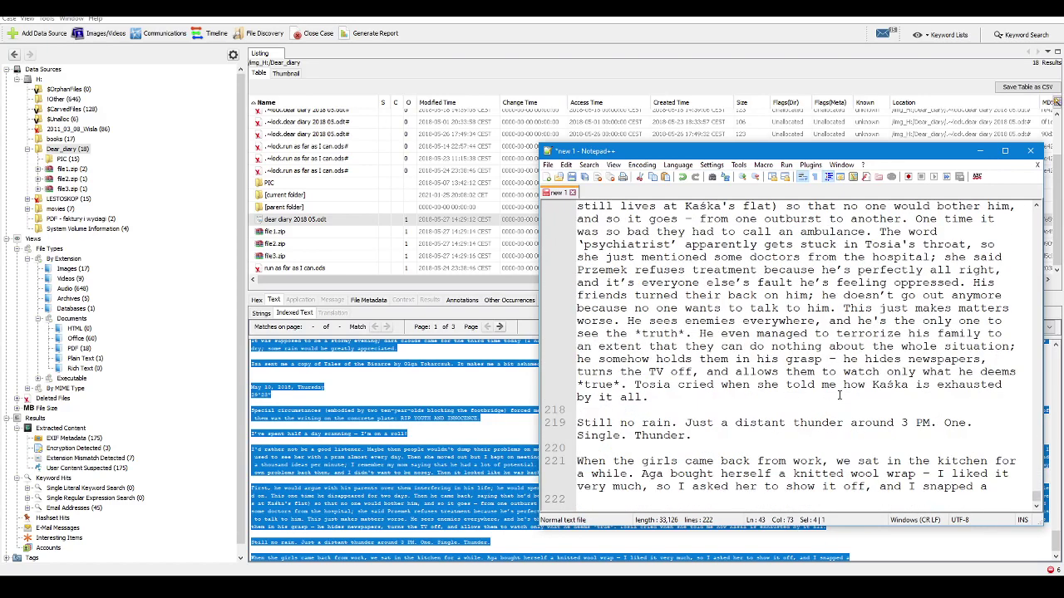
scroll(838, 390, up, 1)
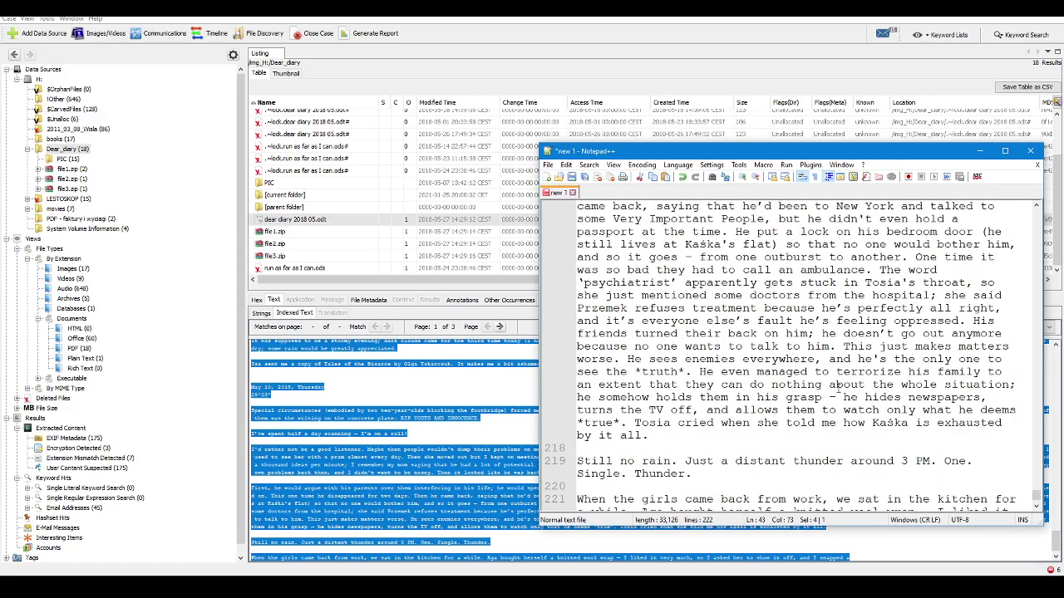
scroll(838, 391, up, 3)
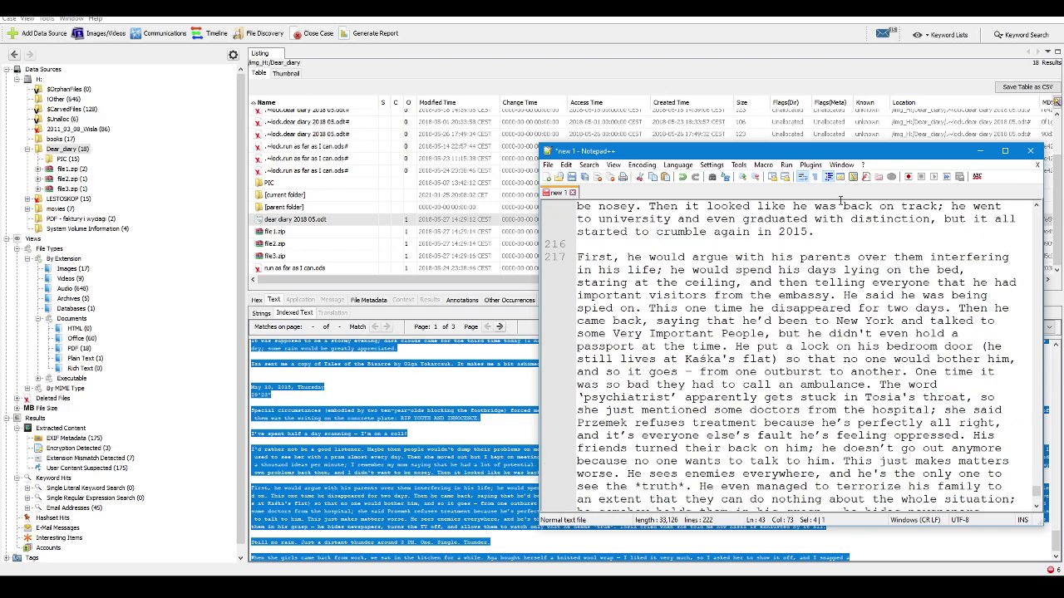
click(1031, 151)
Step: Preview the indexed text of the 2018-05-26, 2018-05-01 and 2018-05-14 lock files
scroll(322, 189, up, 2)
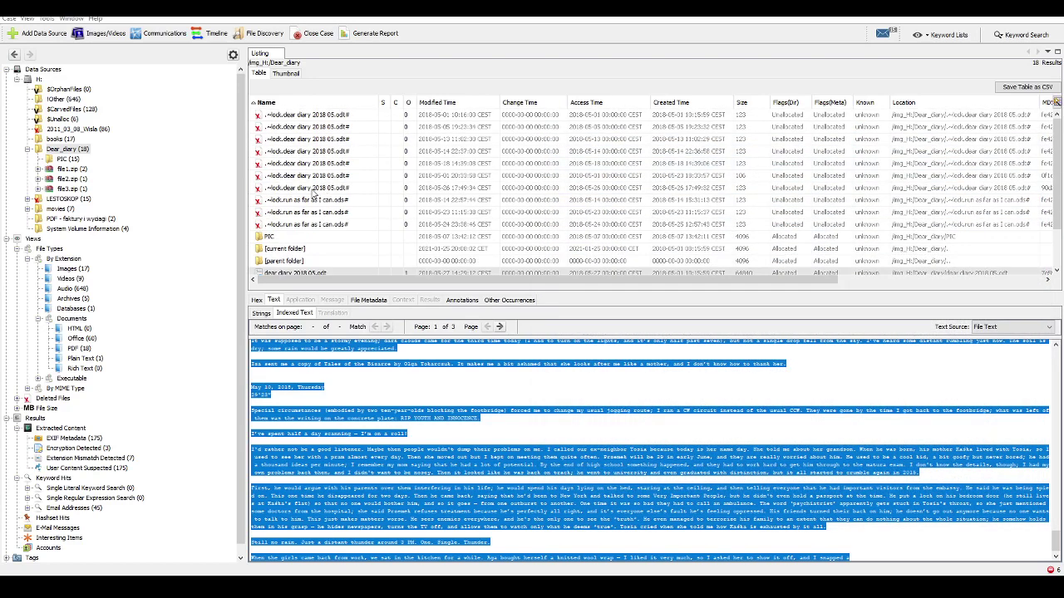
click(347, 190)
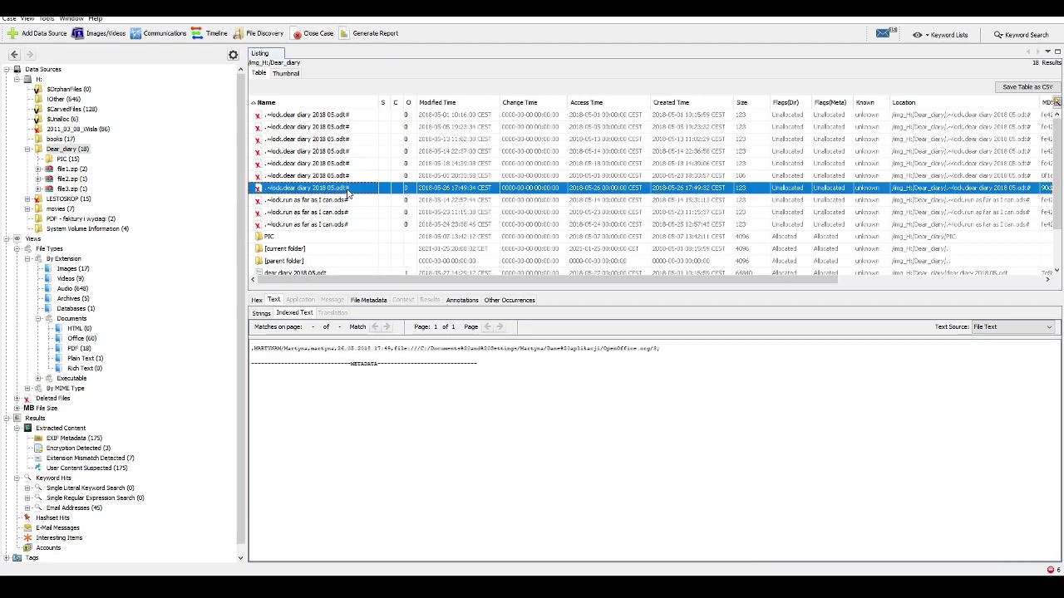
click(327, 176)
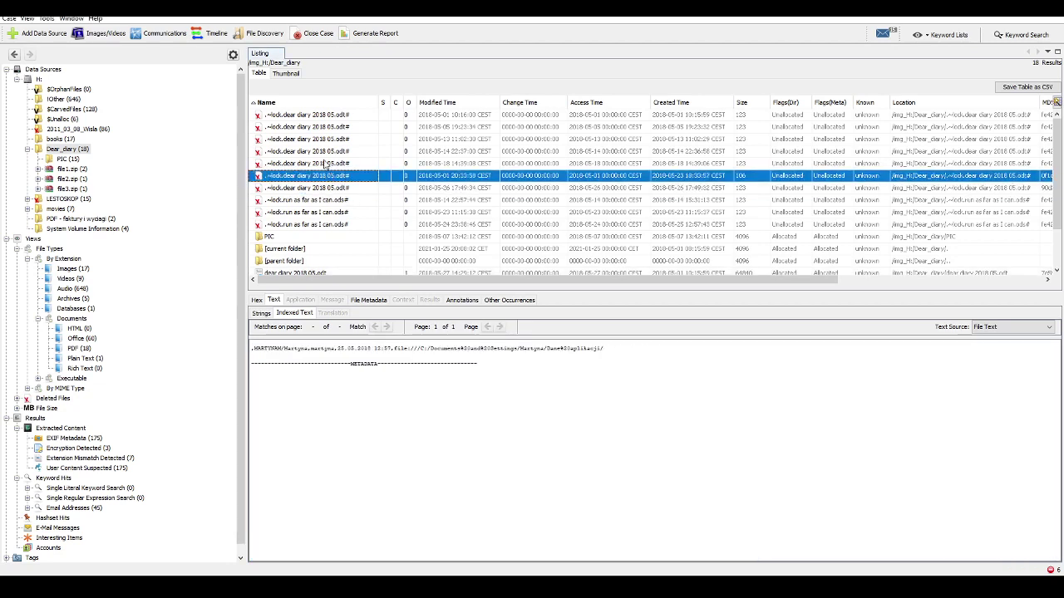
click(328, 155)
key(Up)
key(Up)
key(Up)
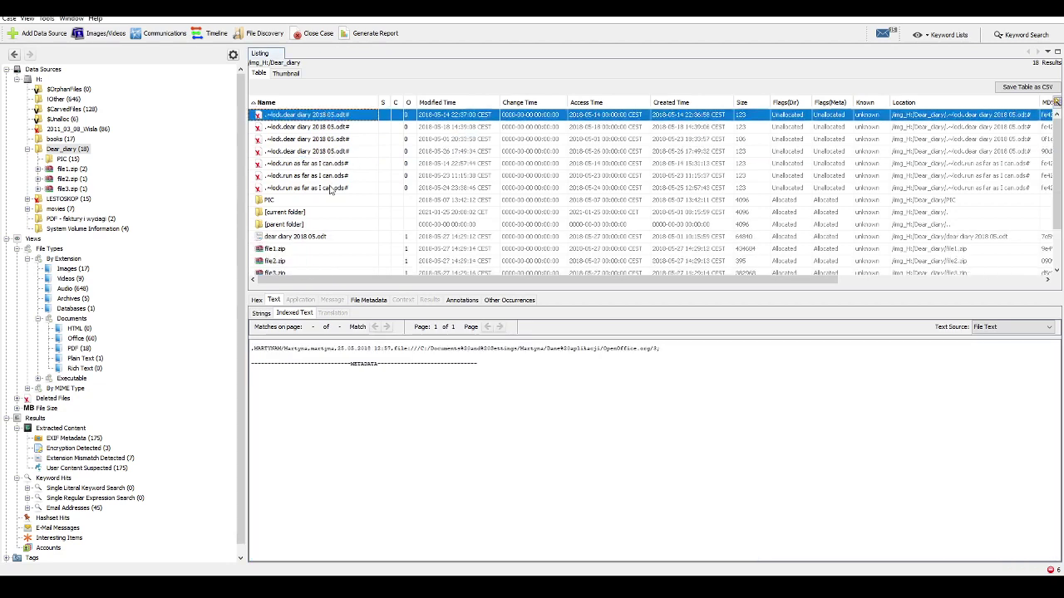
Step: Reload dear diary 2018 05.odt and read further down its extracted text
scroll(326, 189, down, 2)
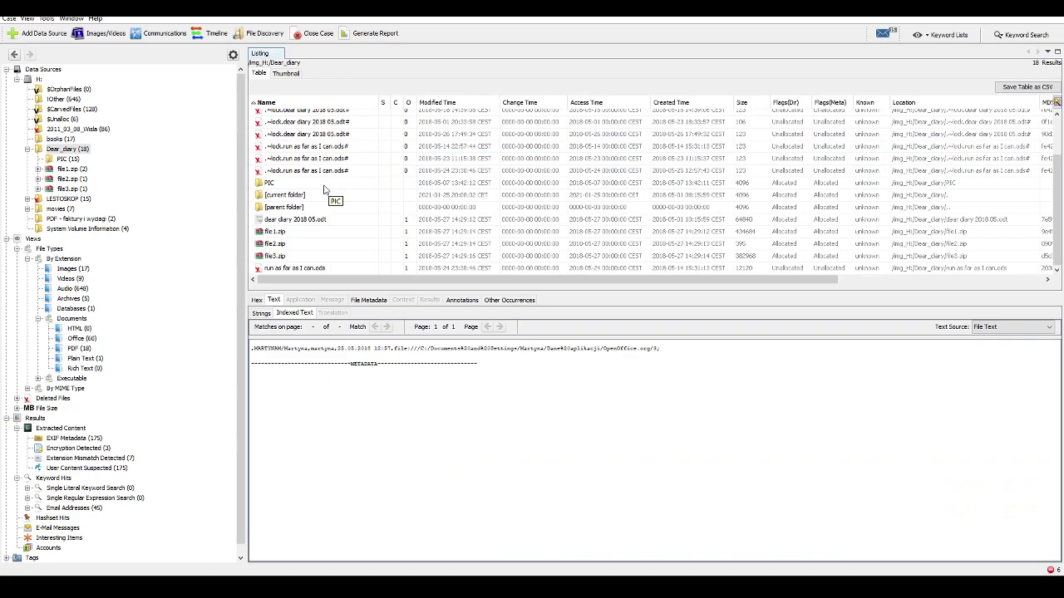
click(317, 220)
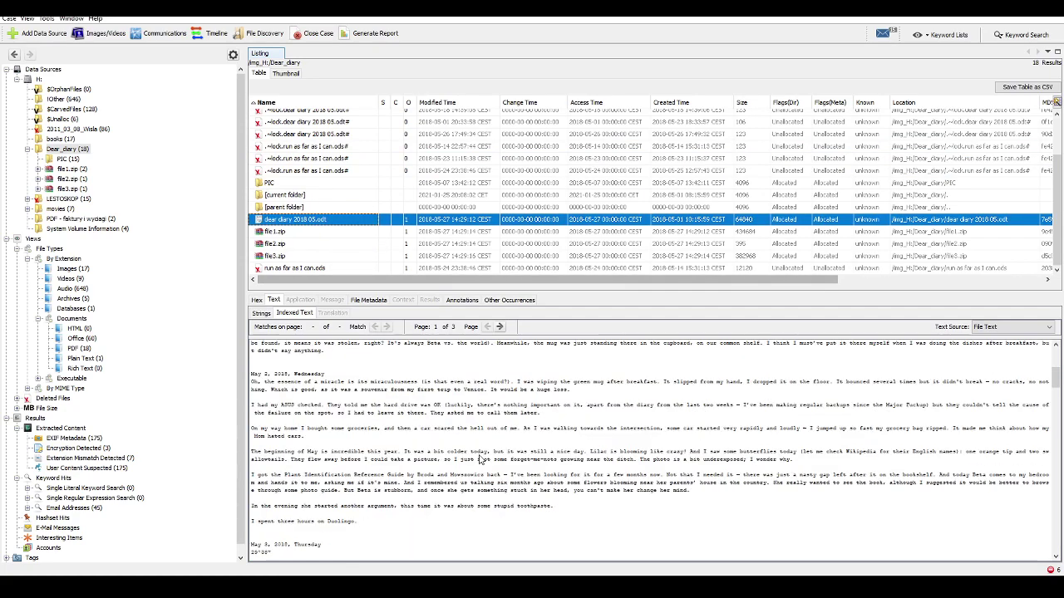
scroll(480, 458, down, 20)
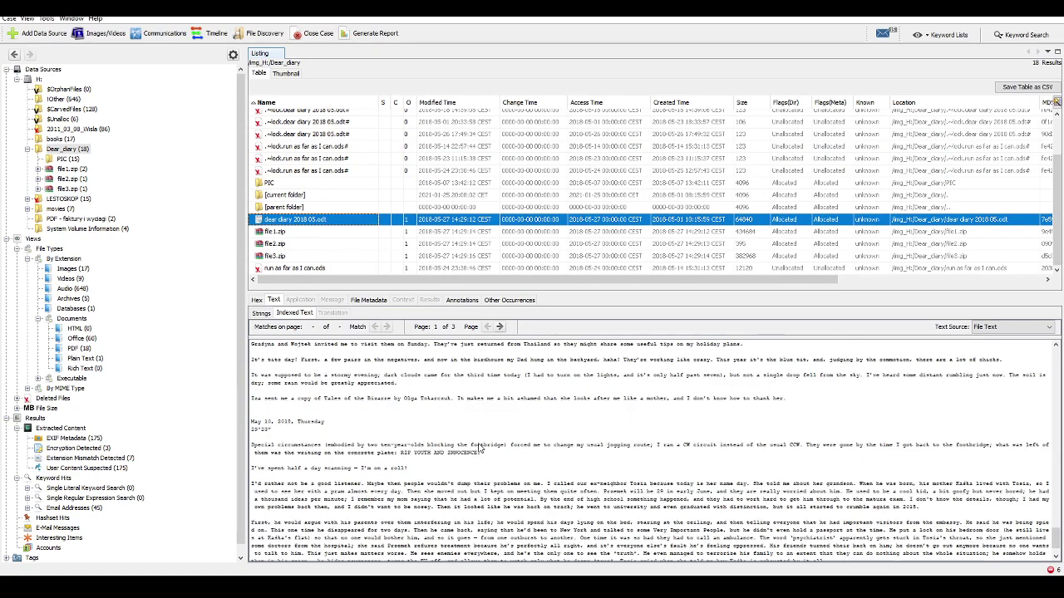
scroll(480, 448, down, 2)
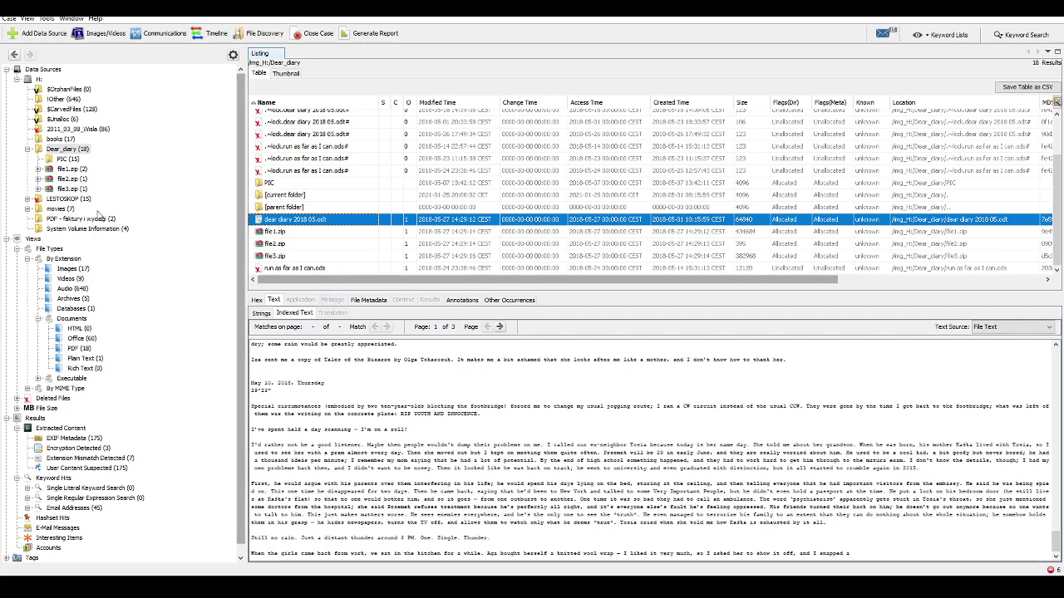
Step: Browse the movies and PDF - faktury i wyciagi folders, then preview LESTOSKOP's martyna.txt
click(60, 210)
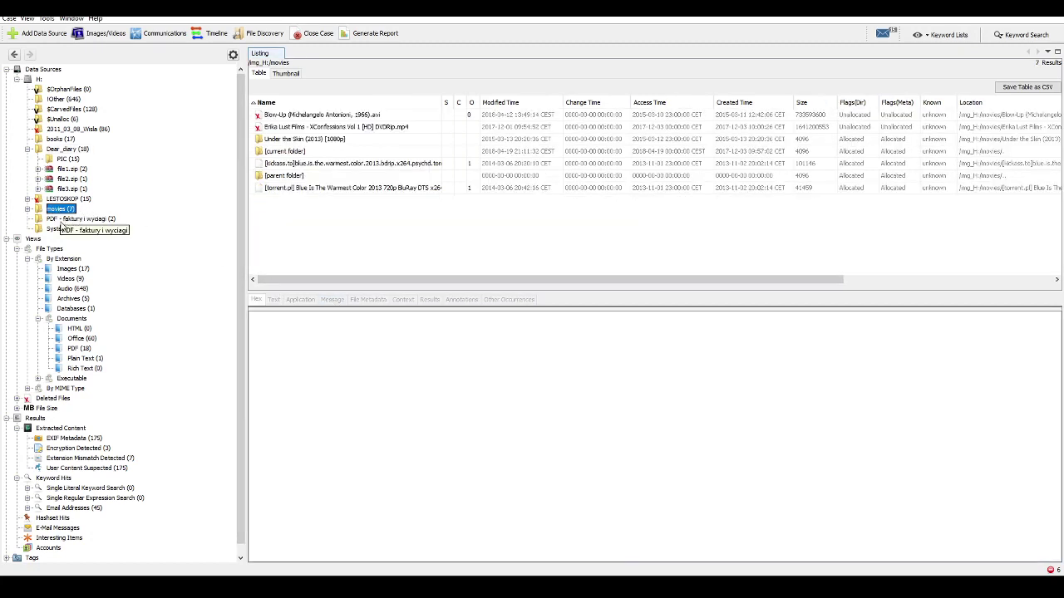
click(69, 220)
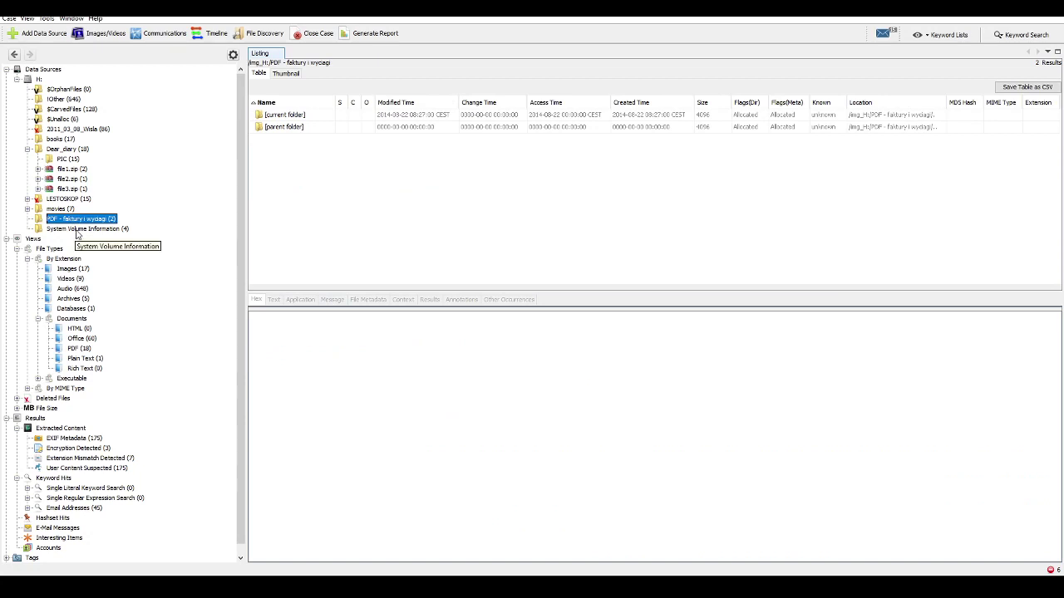
click(66, 200)
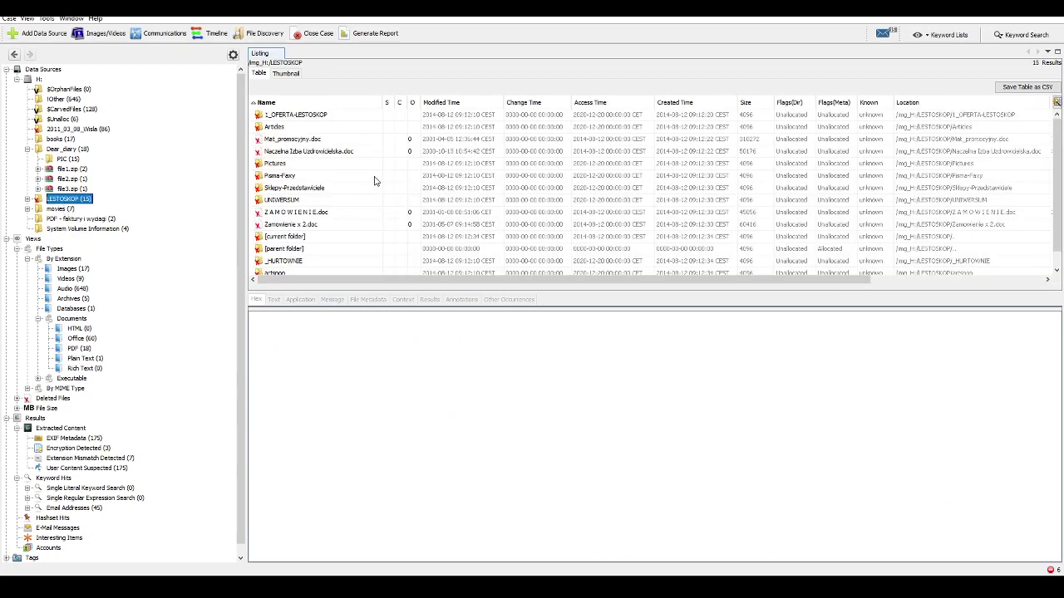
scroll(356, 204, down, 2)
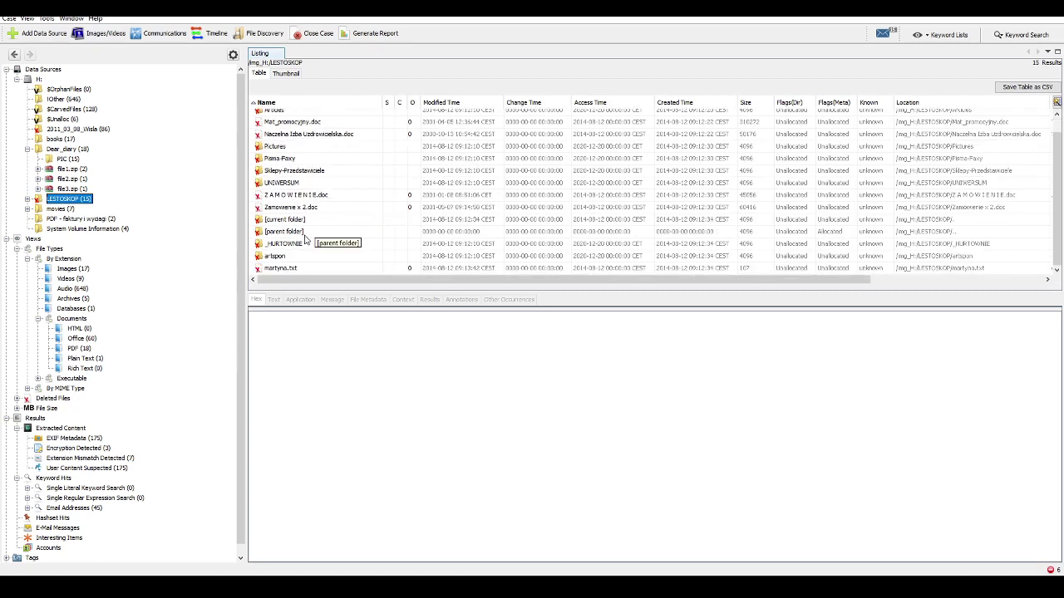
click(299, 268)
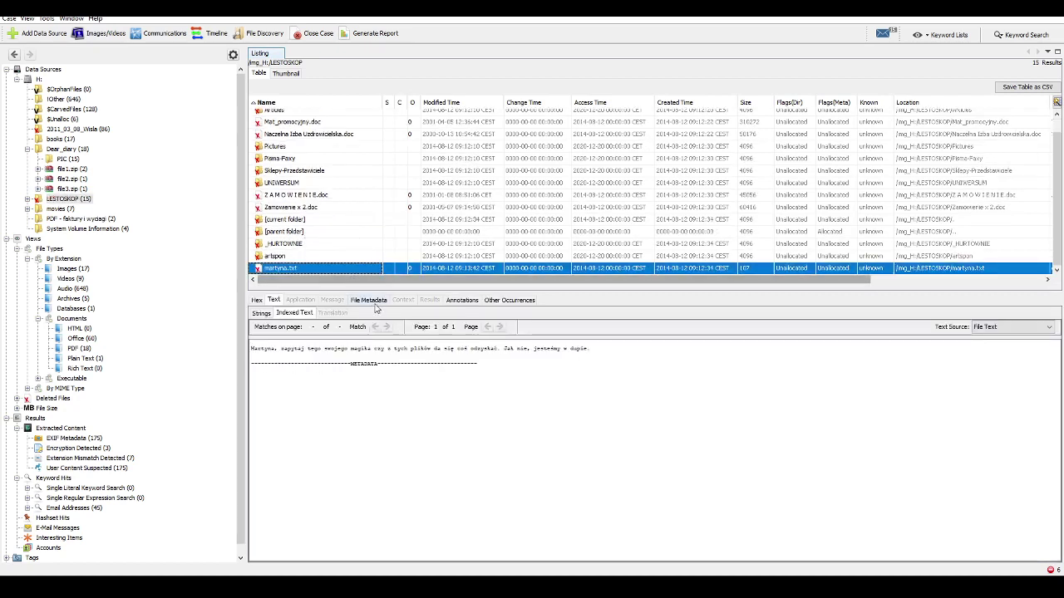
scroll(350, 222, up, 2)
Step: Preview the text of Mat_promocyjny.doc, the Naczelna Izba document, ZAMOWIENIE.doc and Zamowienie x 2.doc
click(303, 140)
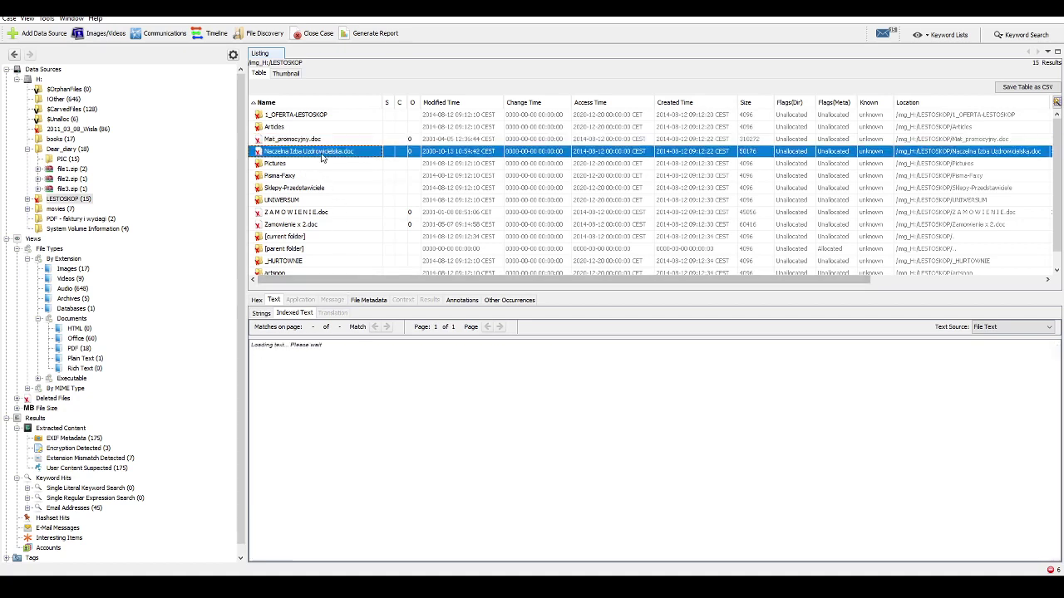
click(320, 153)
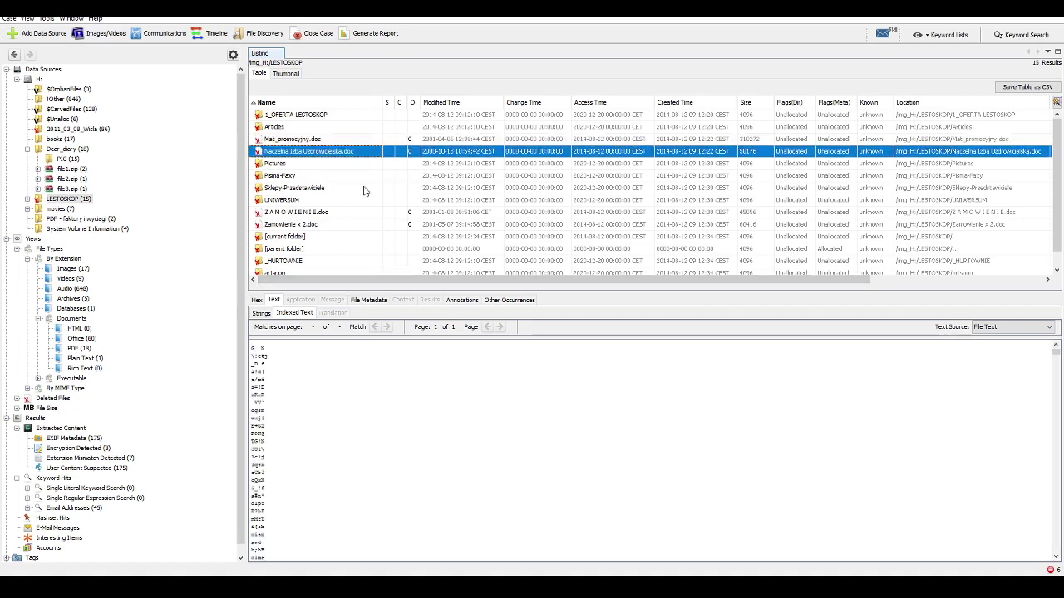
click(312, 213)
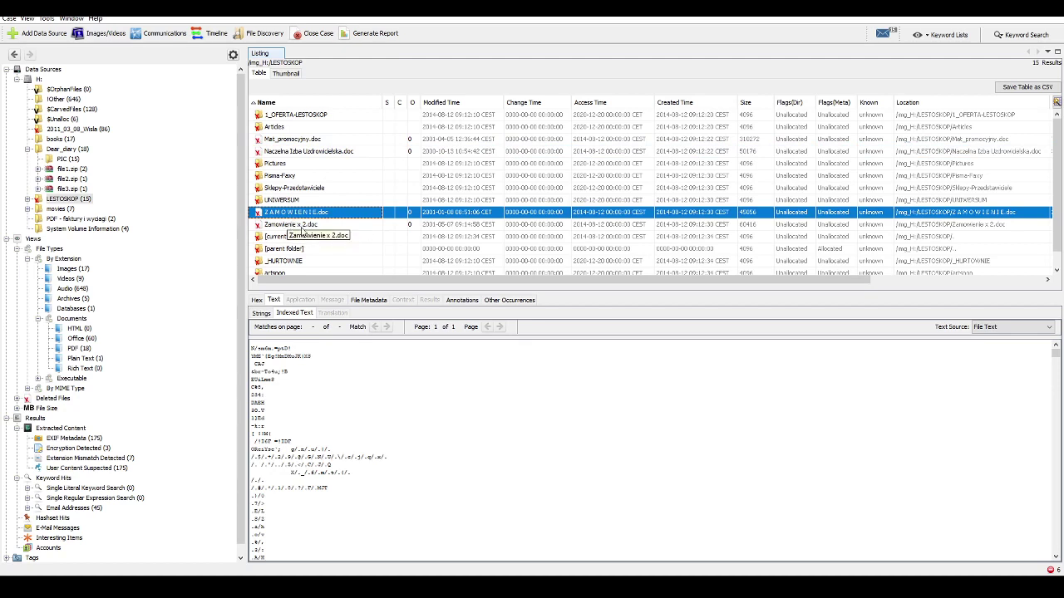
click(302, 226)
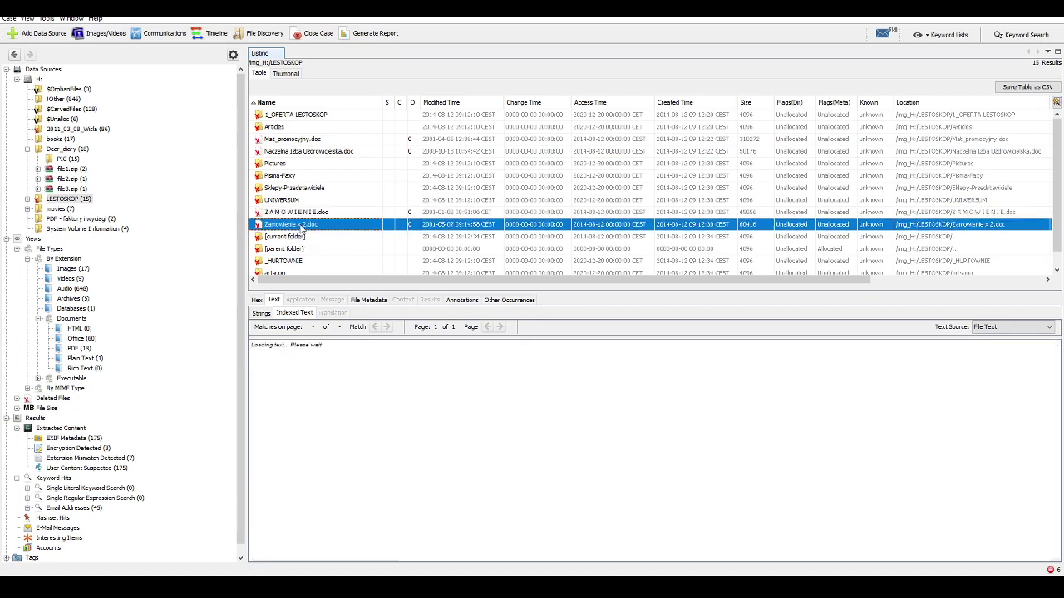
click(316, 214)
scroll(398, 479, down, 5)
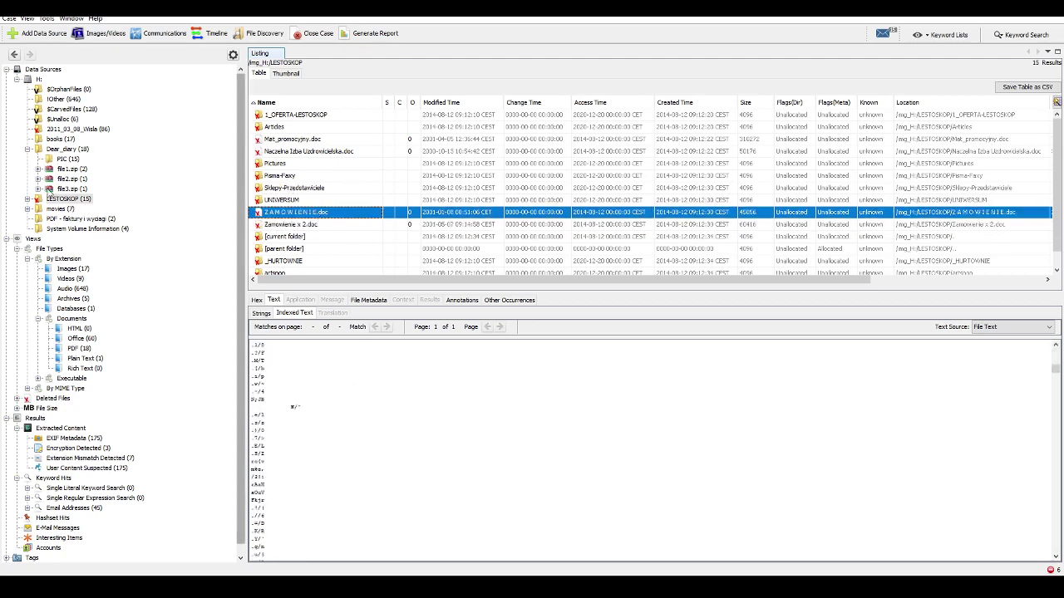
click(28, 200)
Step: Open Pictures > _PG and view lestoskop2000box.jpg, lestoskop.jpg and lestoskop base.jpg
click(69, 249)
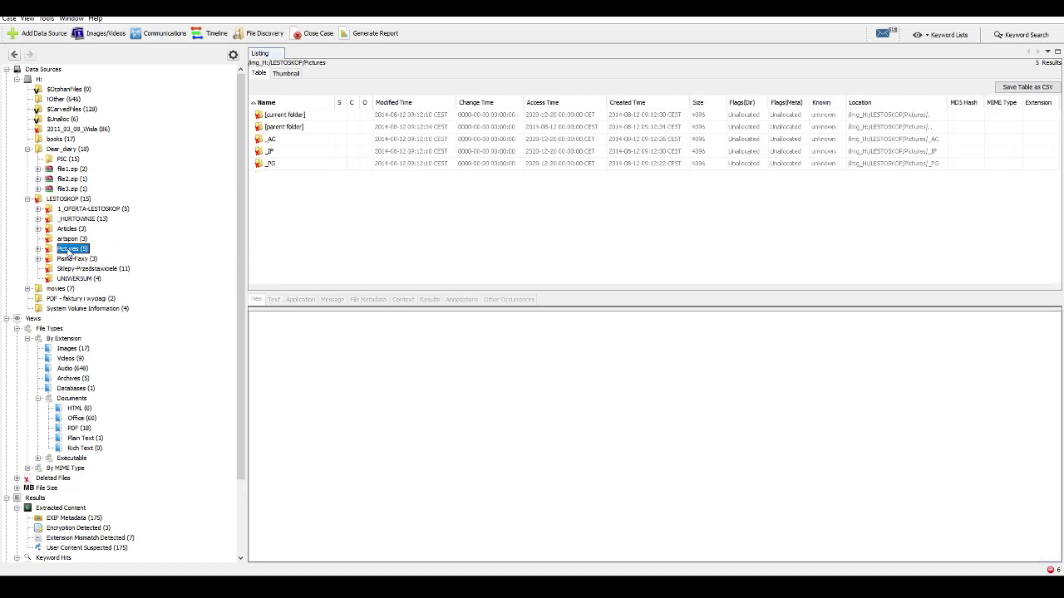
click(39, 249)
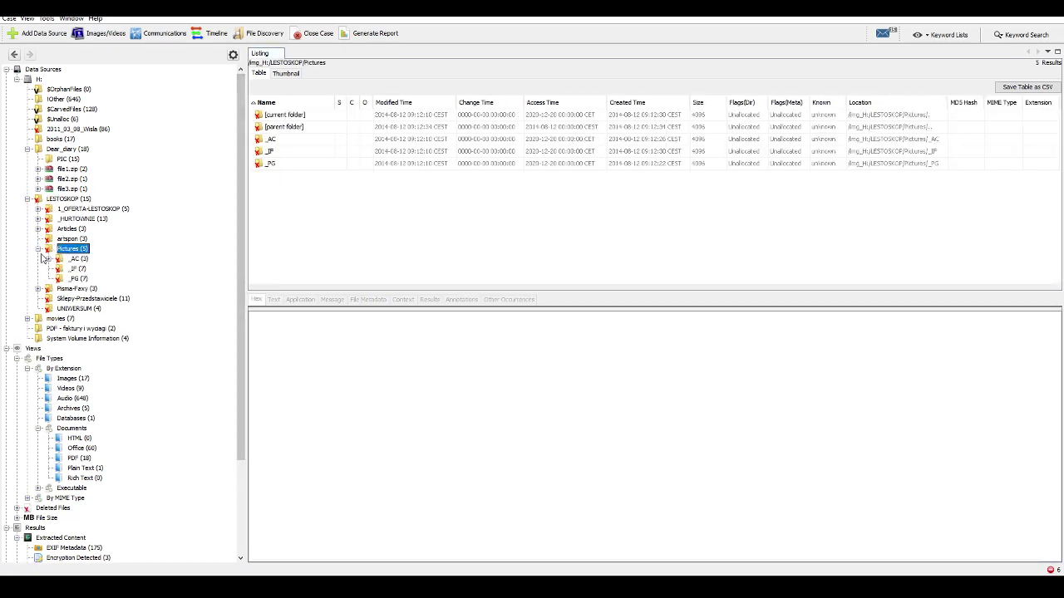
click(78, 278)
click(279, 176)
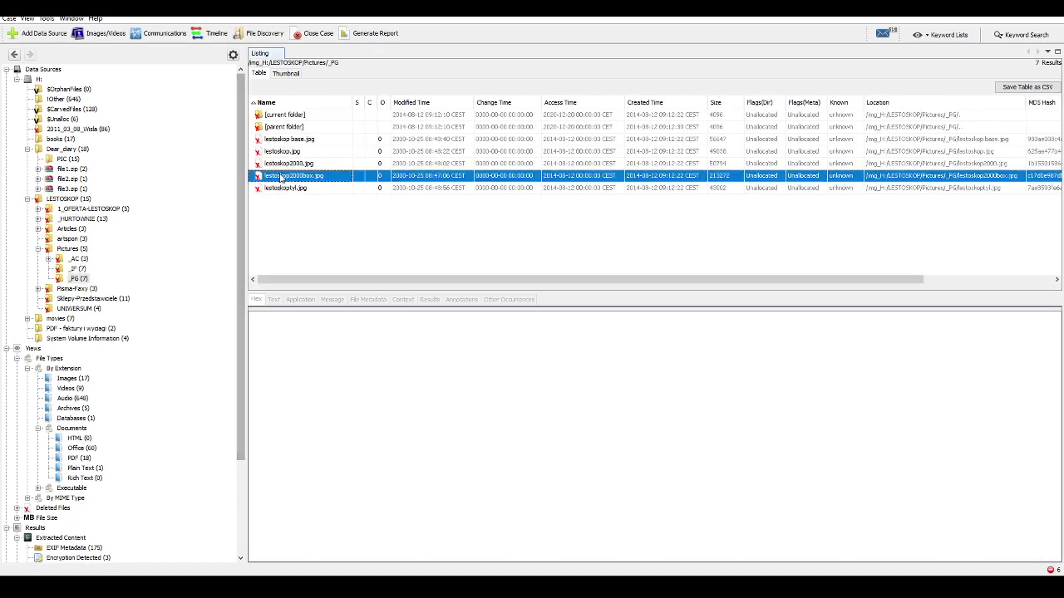
click(278, 152)
click(254, 141)
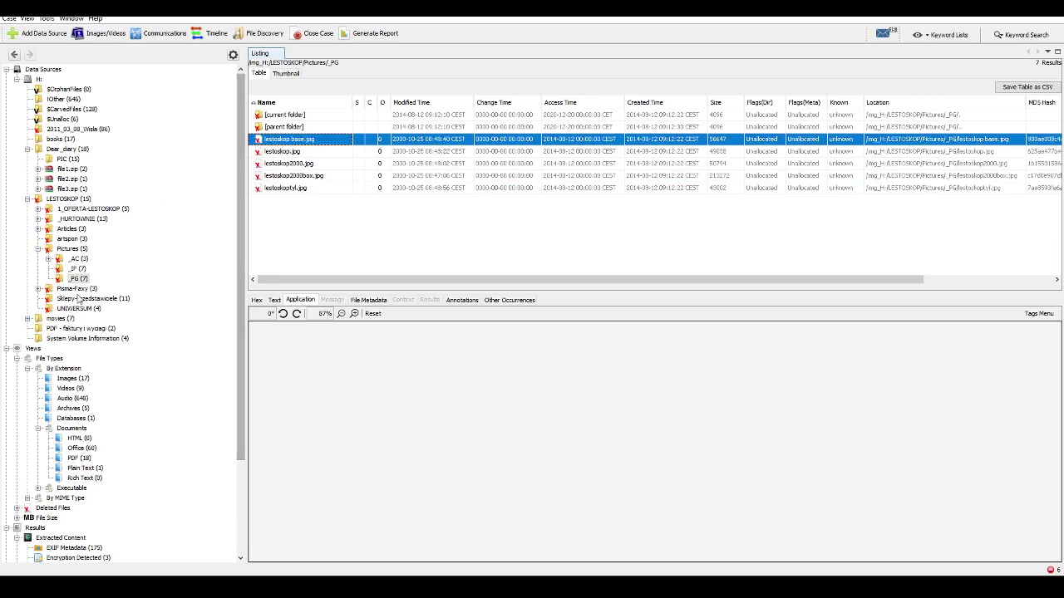
Step: Preview the five _JF tif images, then open _AC and view the _RO entry's raw contents
click(78, 268)
click(298, 188)
click(295, 176)
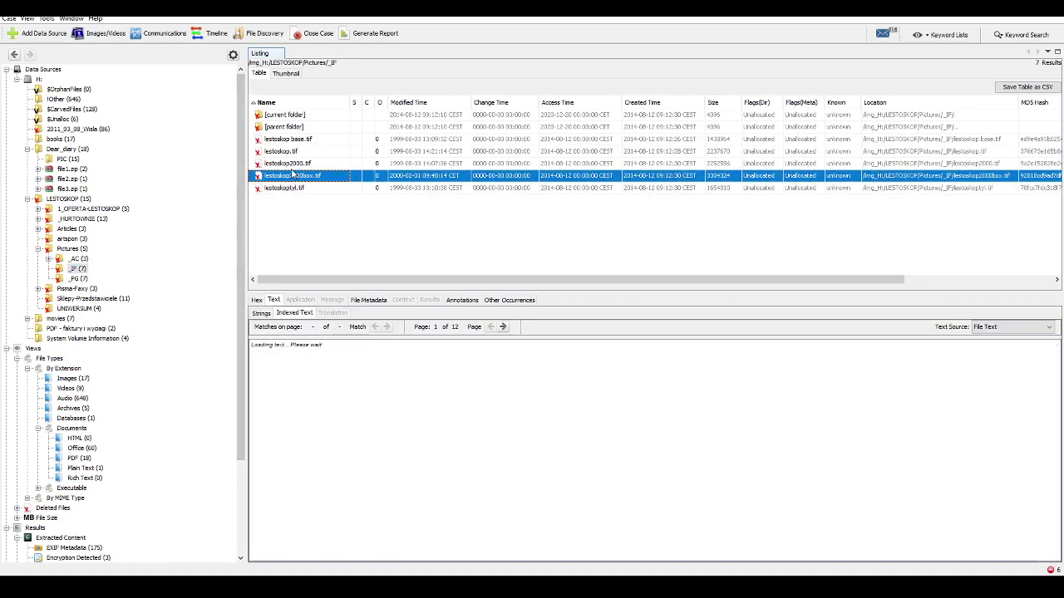
click(292, 163)
click(293, 153)
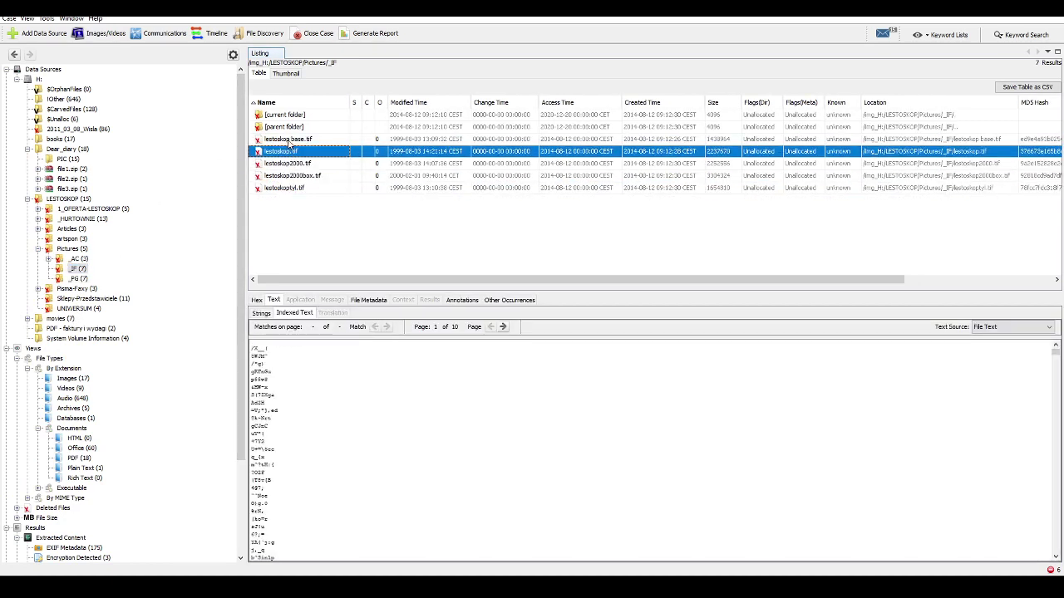
click(291, 141)
click(79, 258)
click(281, 139)
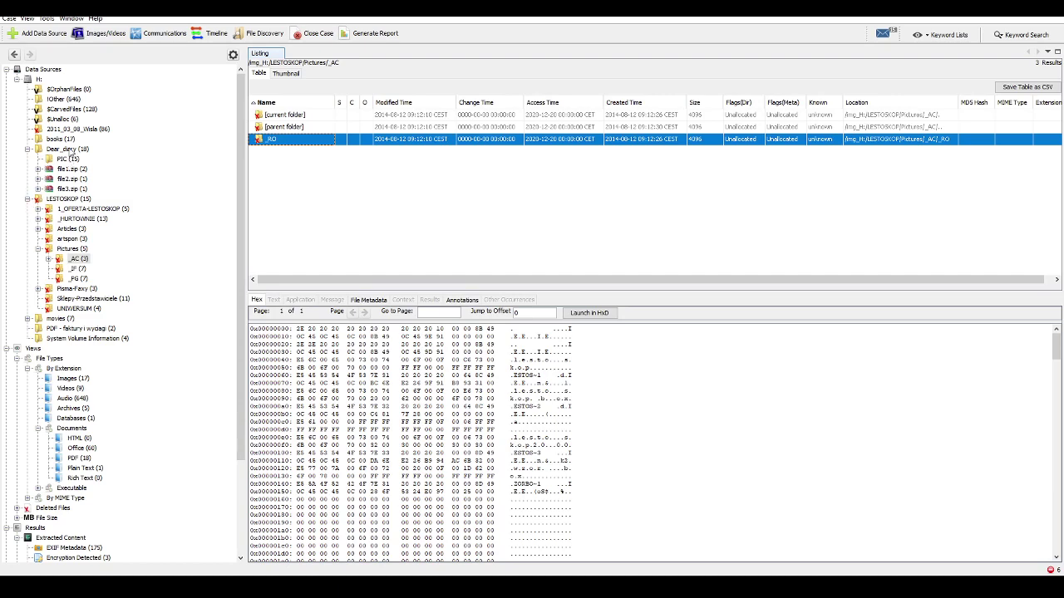
Step: Check the Queneau_Raymond PDF's metadata in books, then list the six $Unalloc files
click(66, 139)
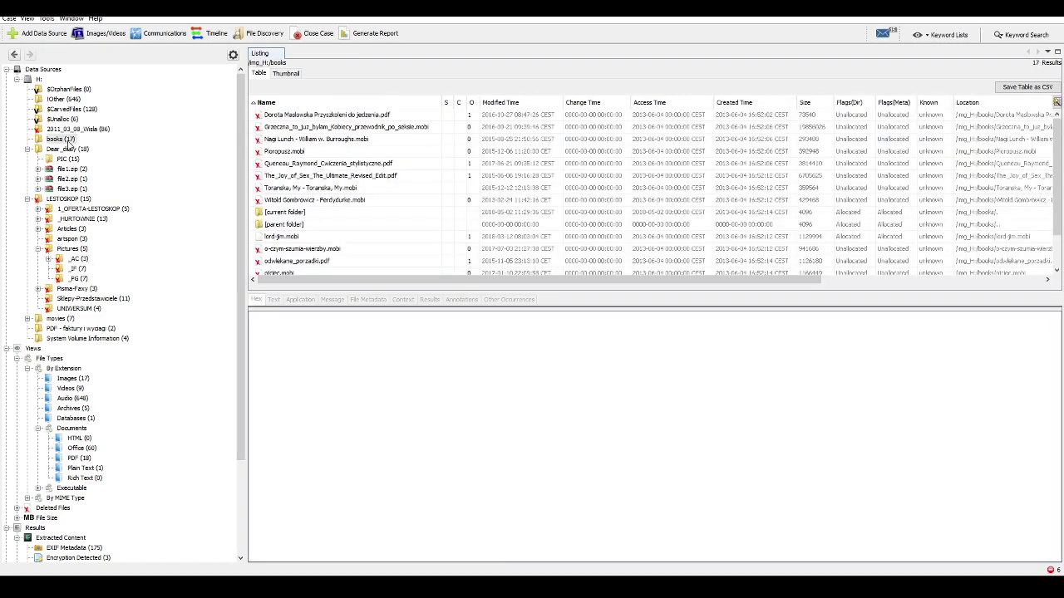
click(331, 165)
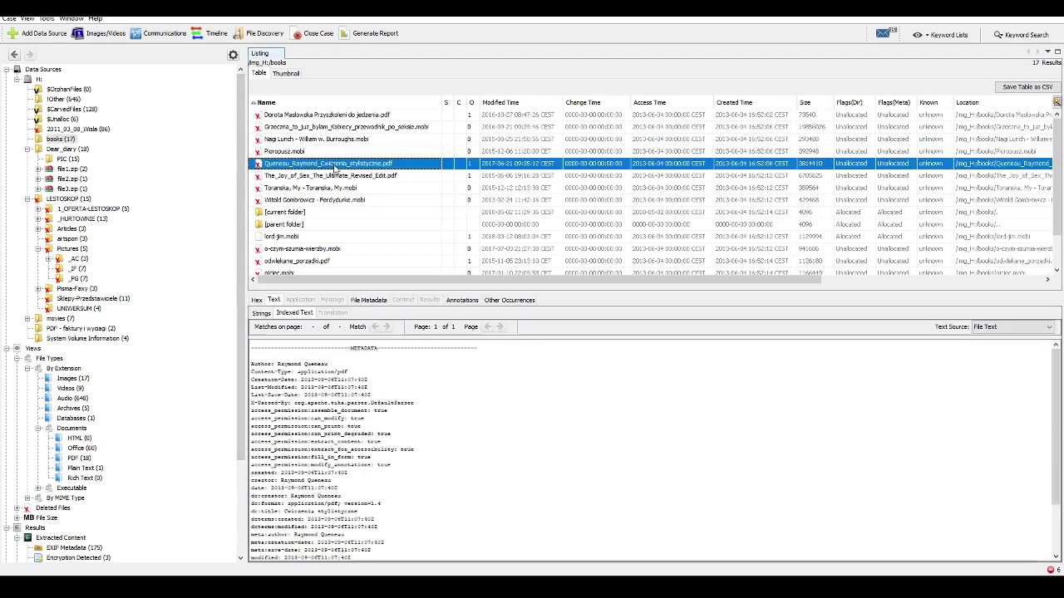
scroll(349, 175, down, 1)
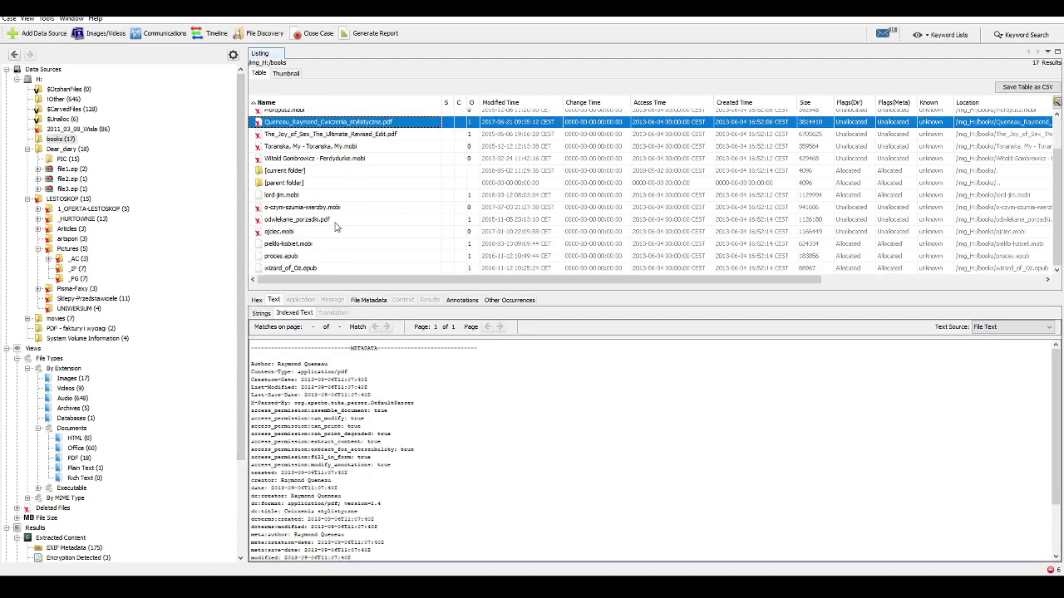
scroll(337, 227, up, 2)
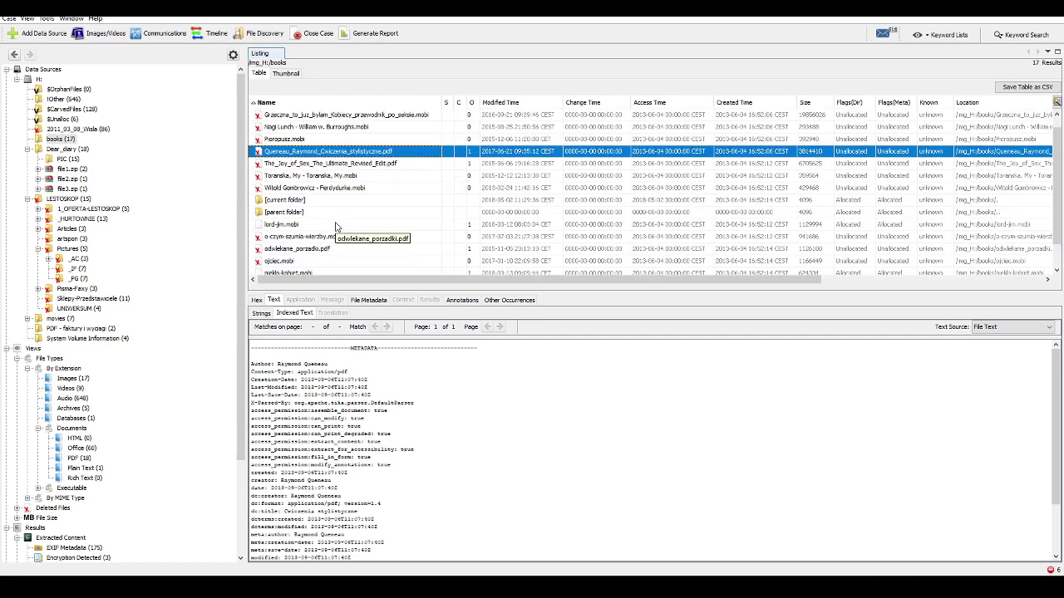
click(73, 120)
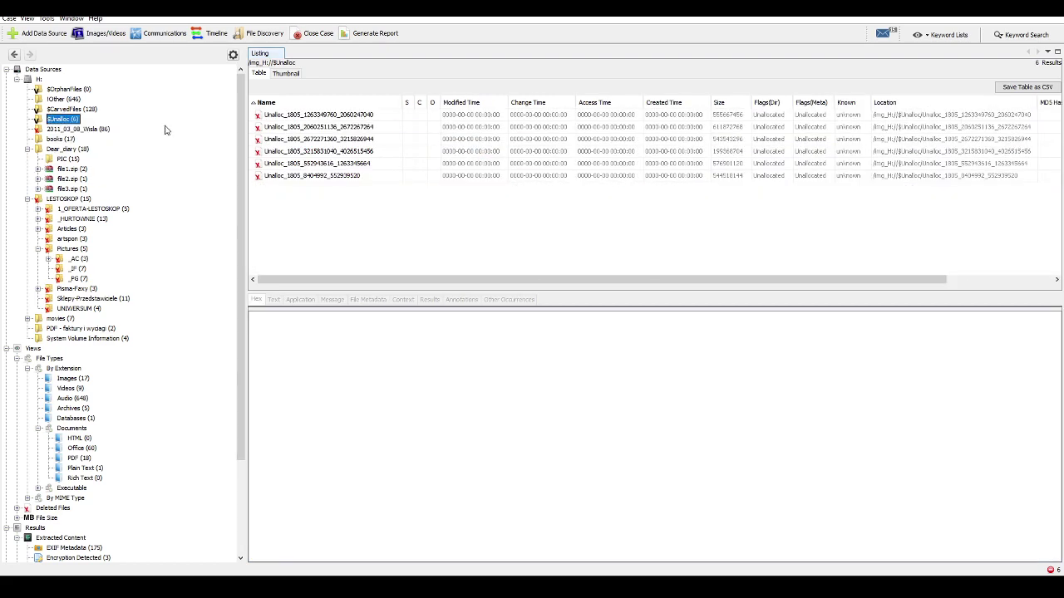
Step: Browse Autopsy's $CarvedFiles !Other listing of 646 unallocated MP3s, then switch to File Explorer
click(83, 110)
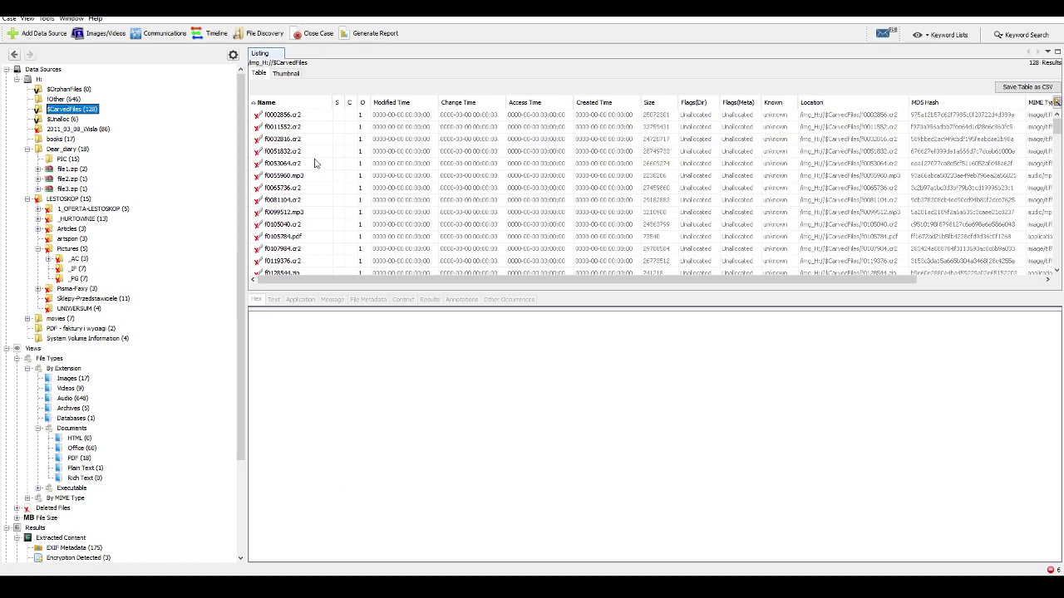
scroll(324, 162, down, 5)
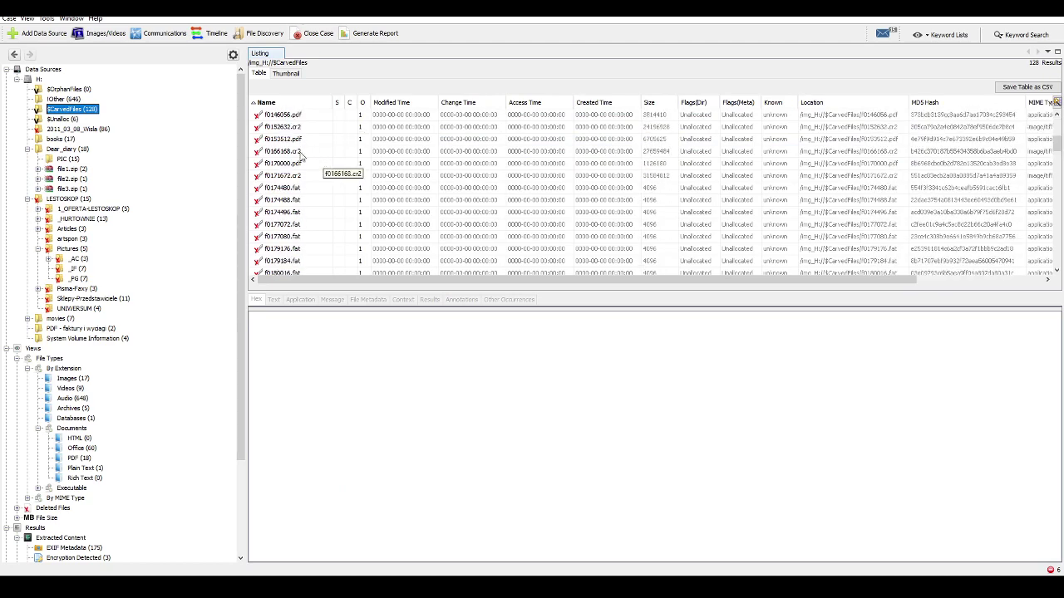
scroll(353, 175, down, 5)
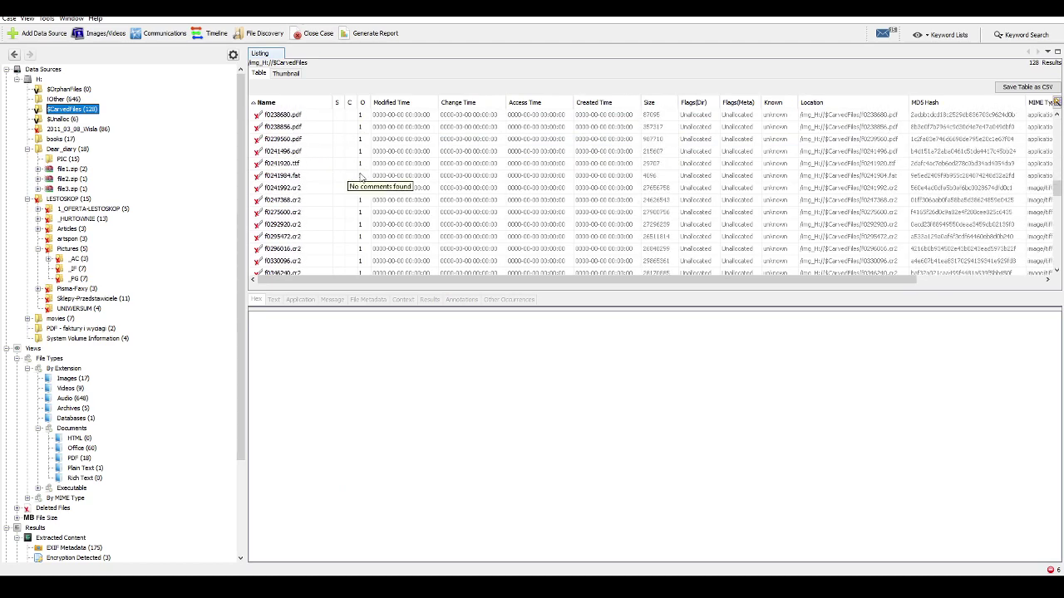
click(65, 99)
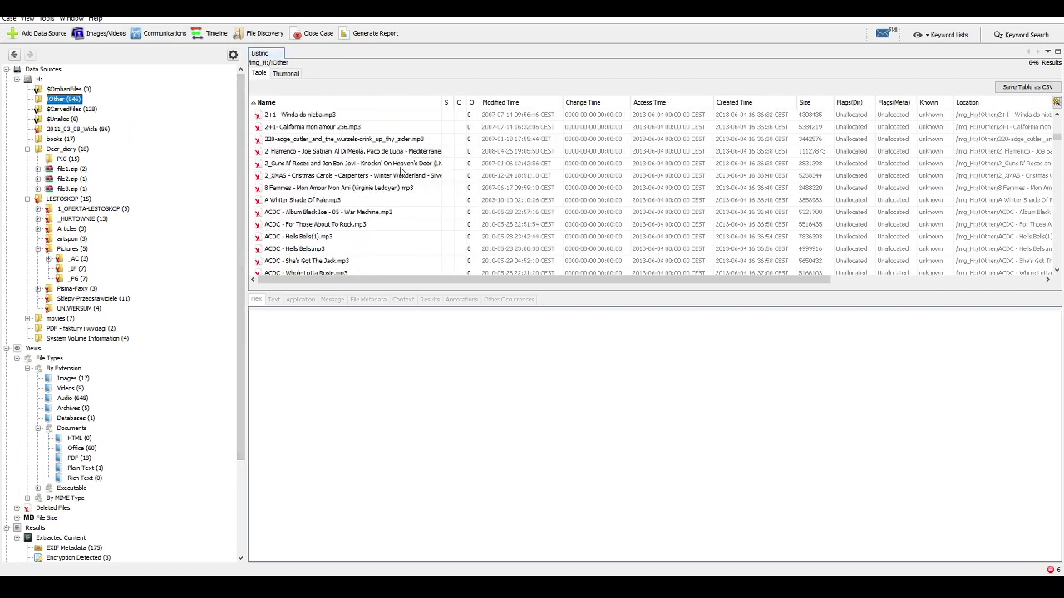
scroll(402, 187, down, 1)
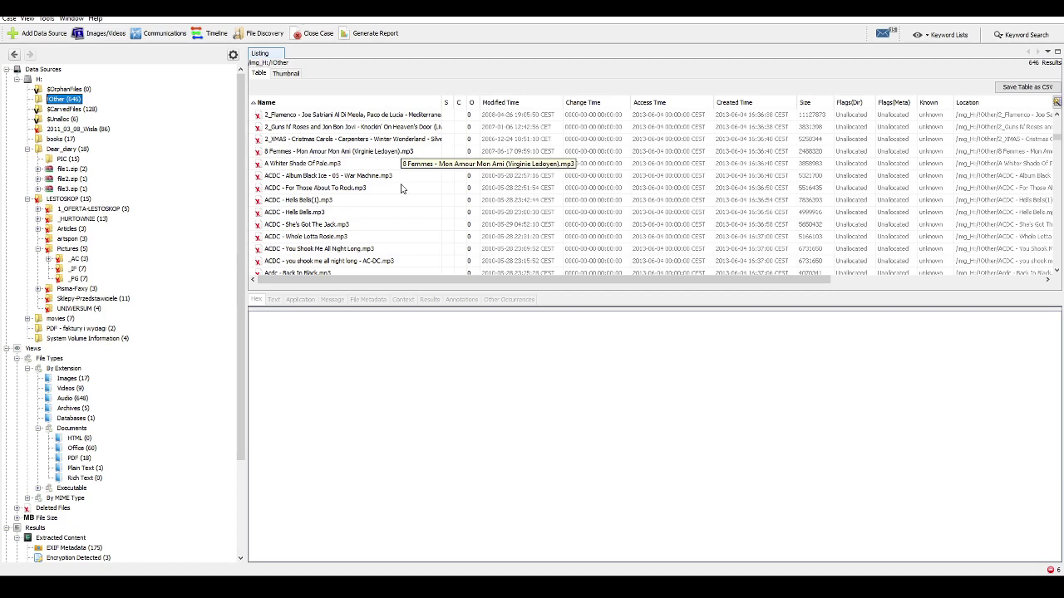
scroll(402, 187, down, 15)
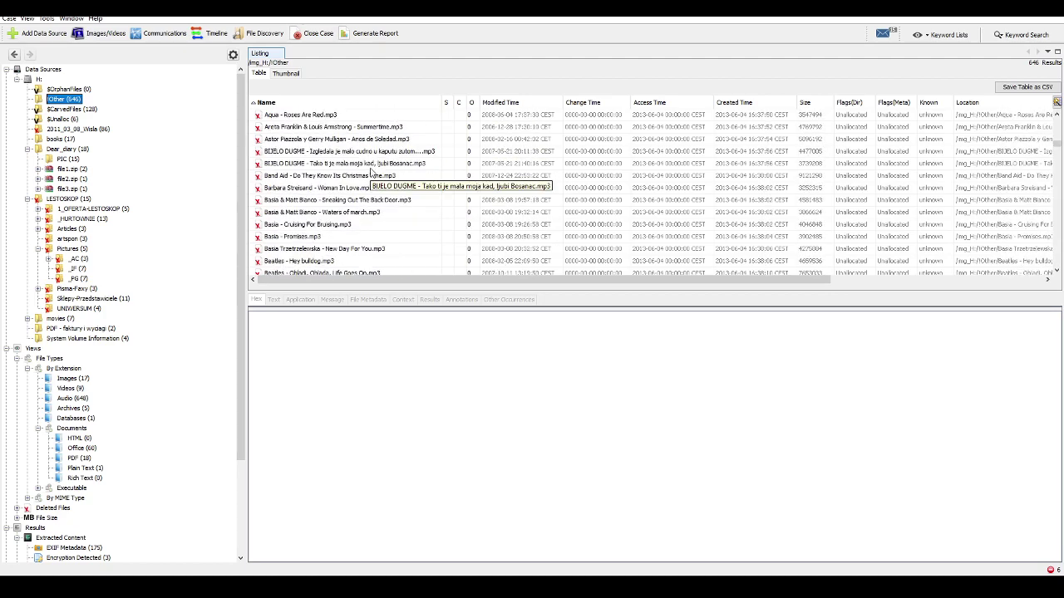
scroll(373, 167, down, 8)
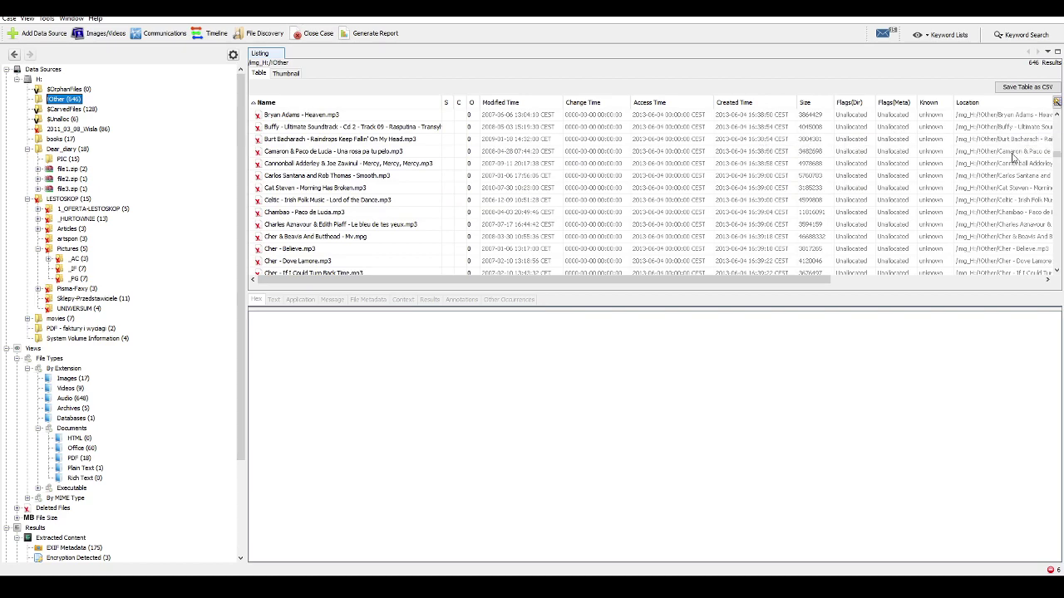
drag(1057, 162, 1057, 264)
scroll(436, 161, up, 10)
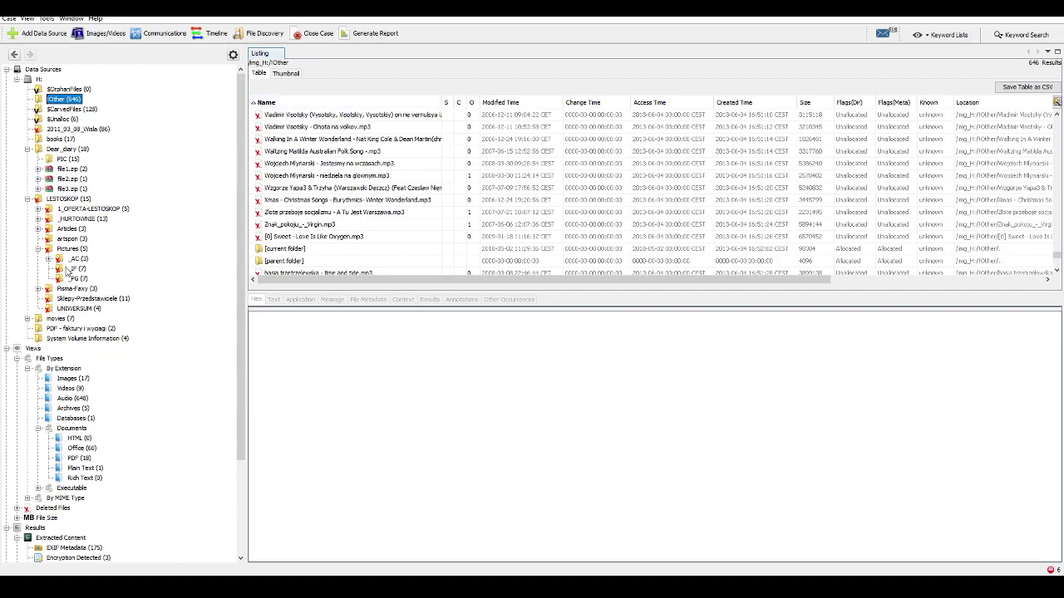
key(alt+Tab)
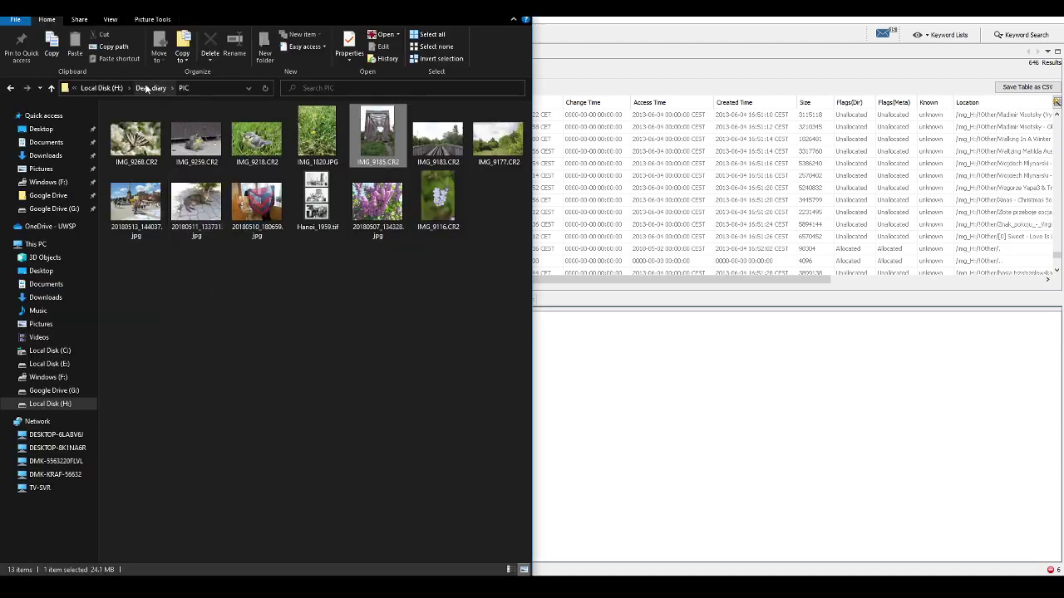
Step: From the Dear_diary folder, open dear diary 2018 05.odt in Word (25 pages, 16768 words)
click(153, 91)
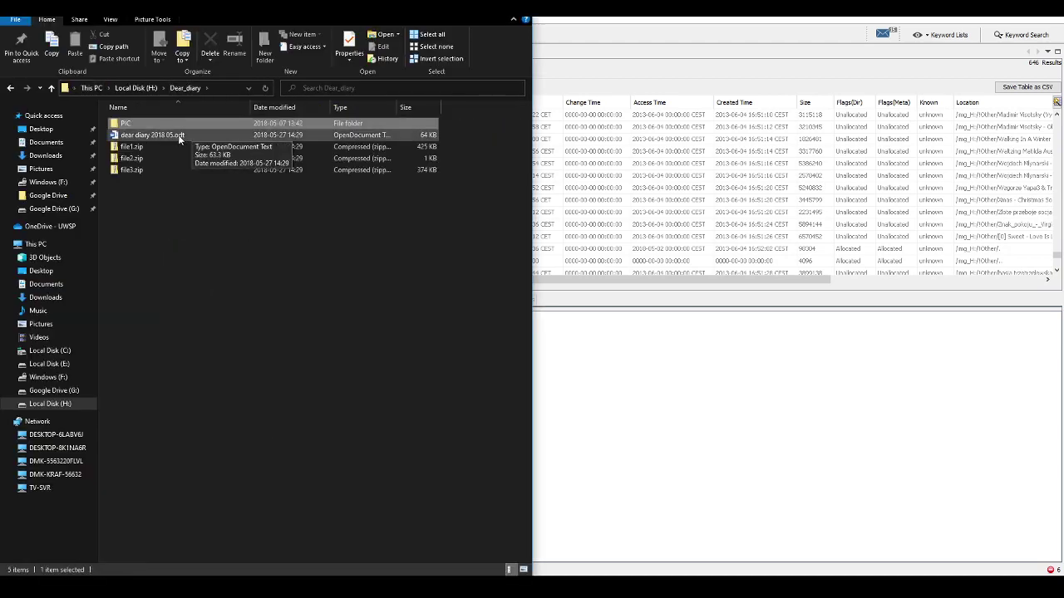
click(169, 136)
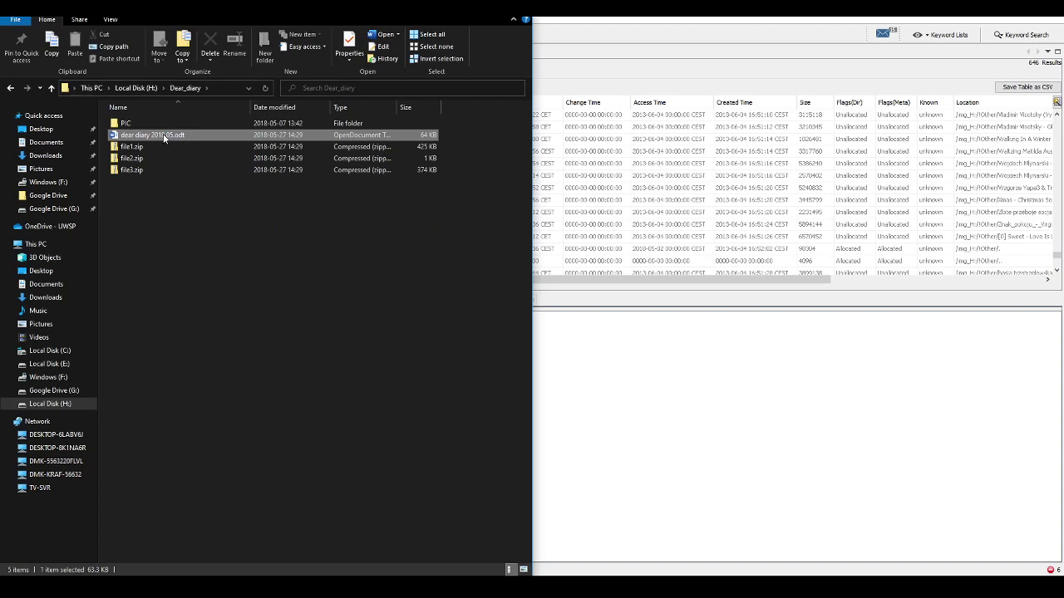
double_click(163, 134)
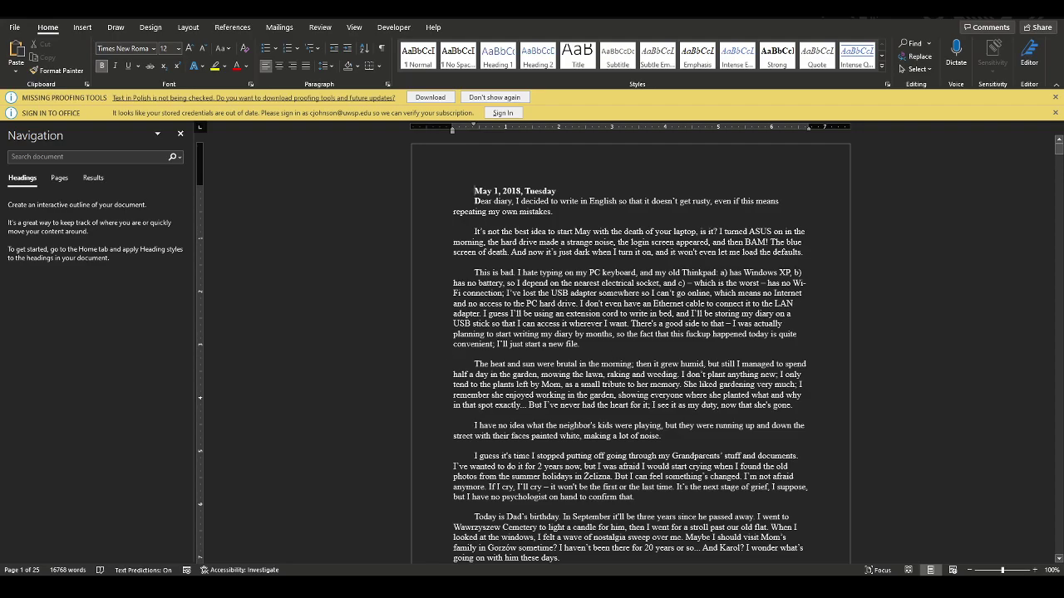
Step: Scroll the Word diary to page 25 and its final May 27, 2018 entry
drag(1058, 148, 1054, 571)
scroll(630, 349, up, 2)
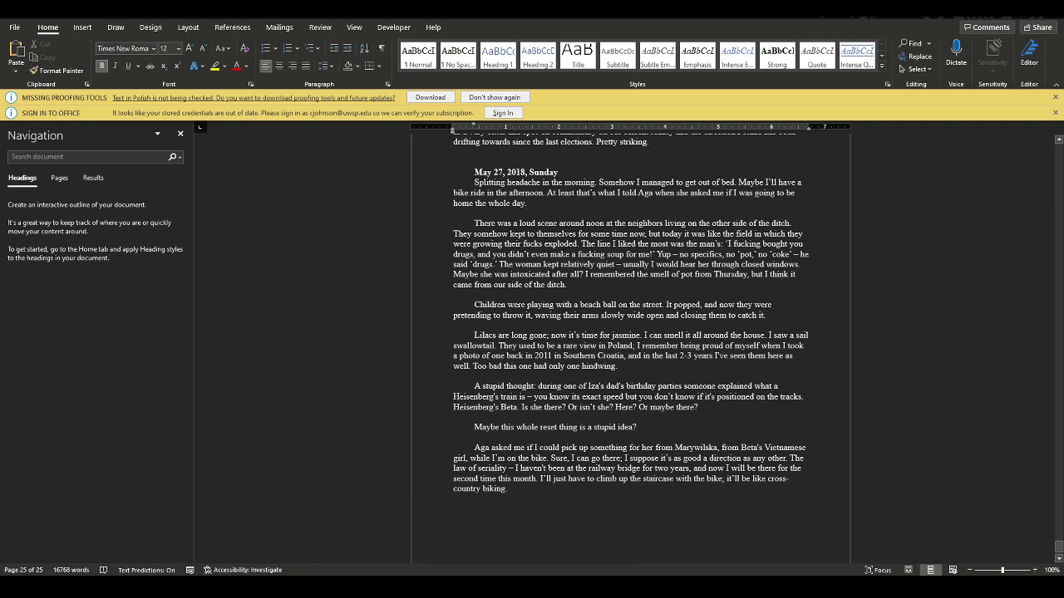
scroll(572, 273, up, 2)
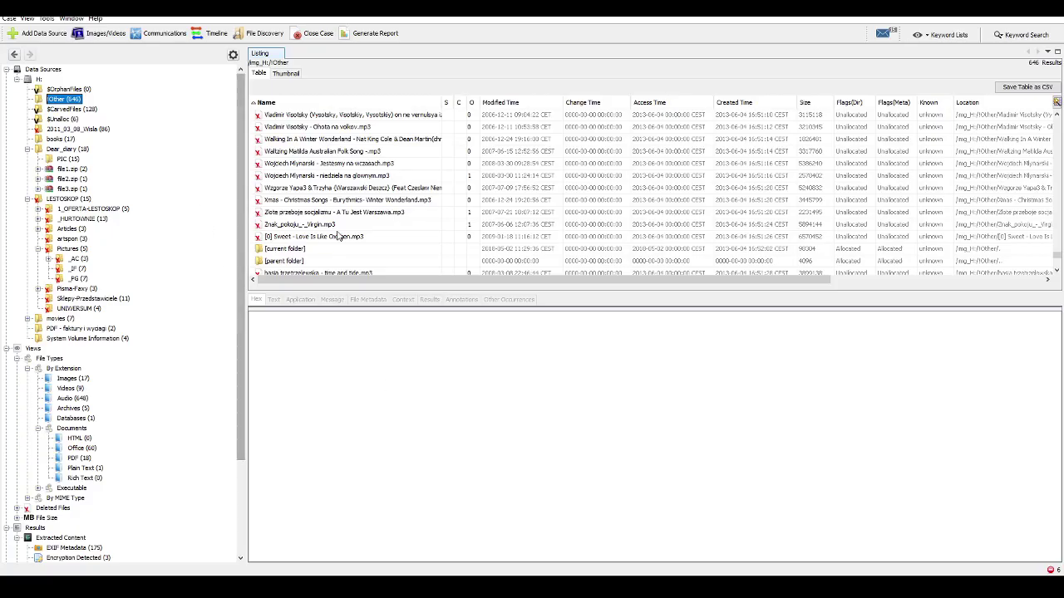
Step: In Autopsy's Dear_diary folder, select dear diary 2018 05.odt and scroll its indexed text
scroll(338, 236, down, 3)
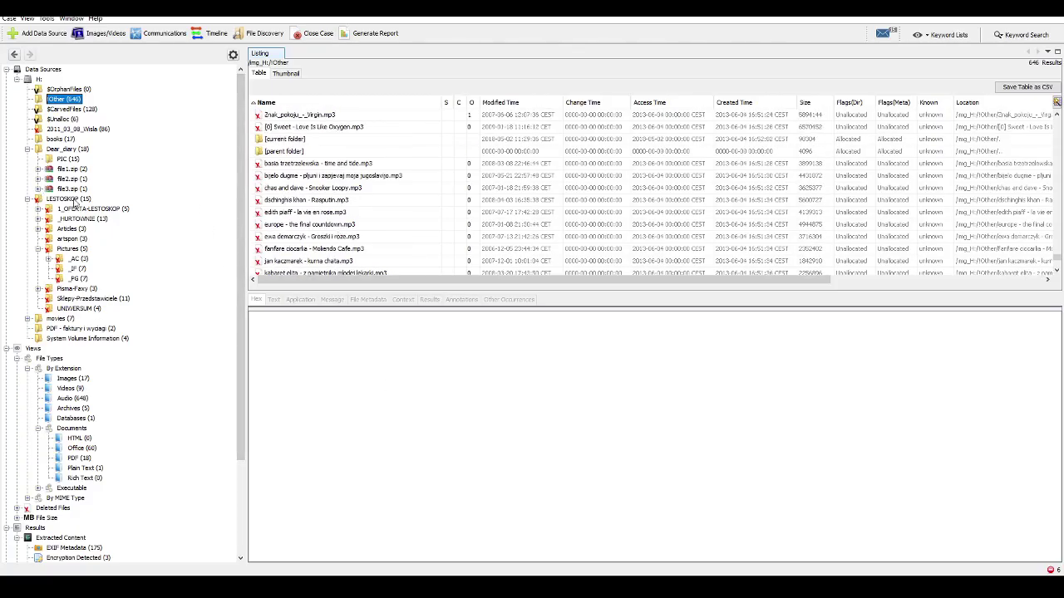
click(55, 150)
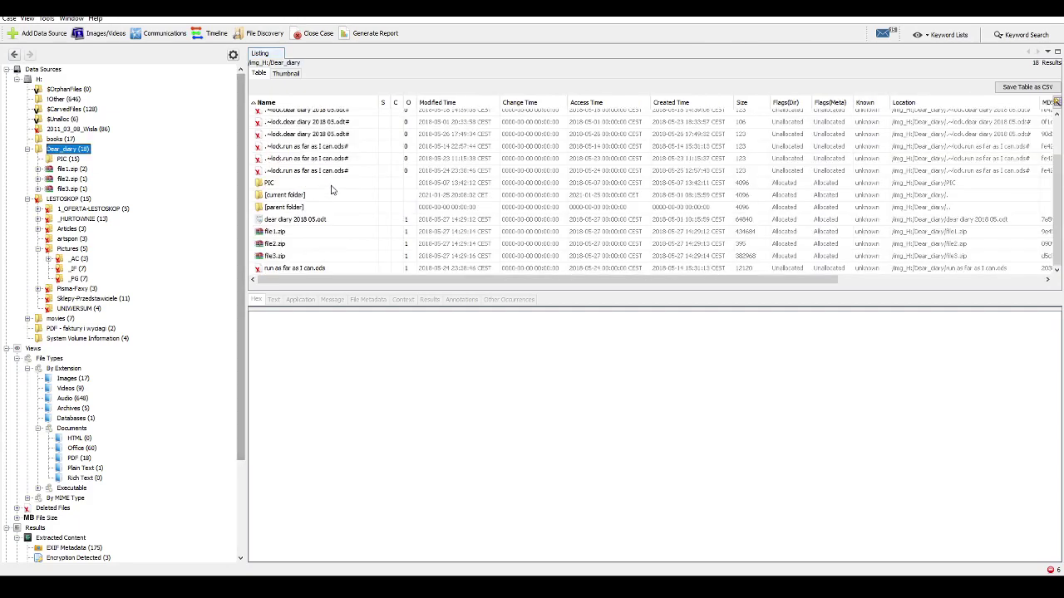
click(296, 226)
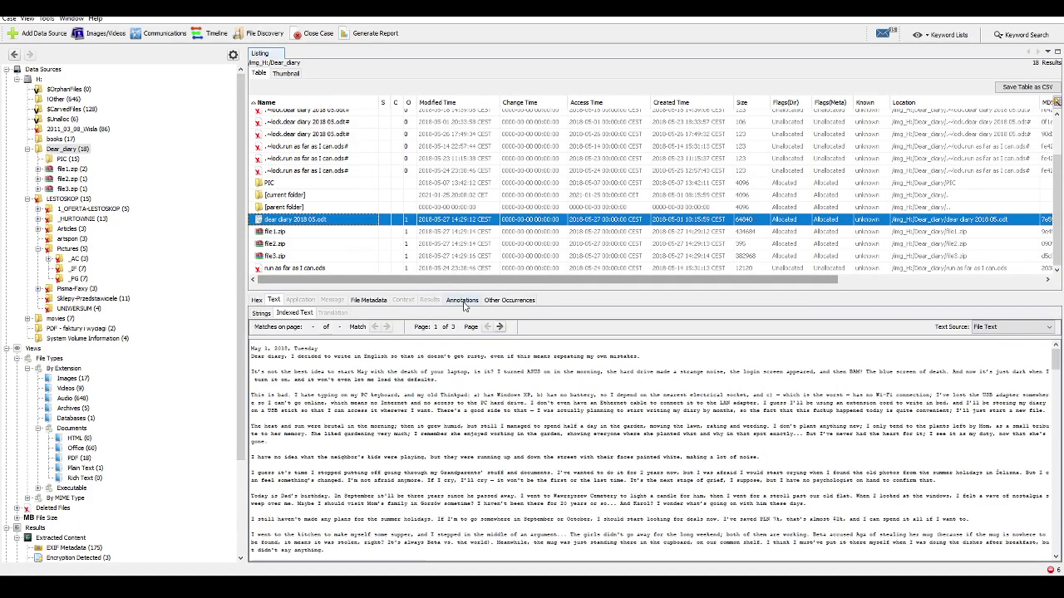
scroll(589, 453, down, 15)
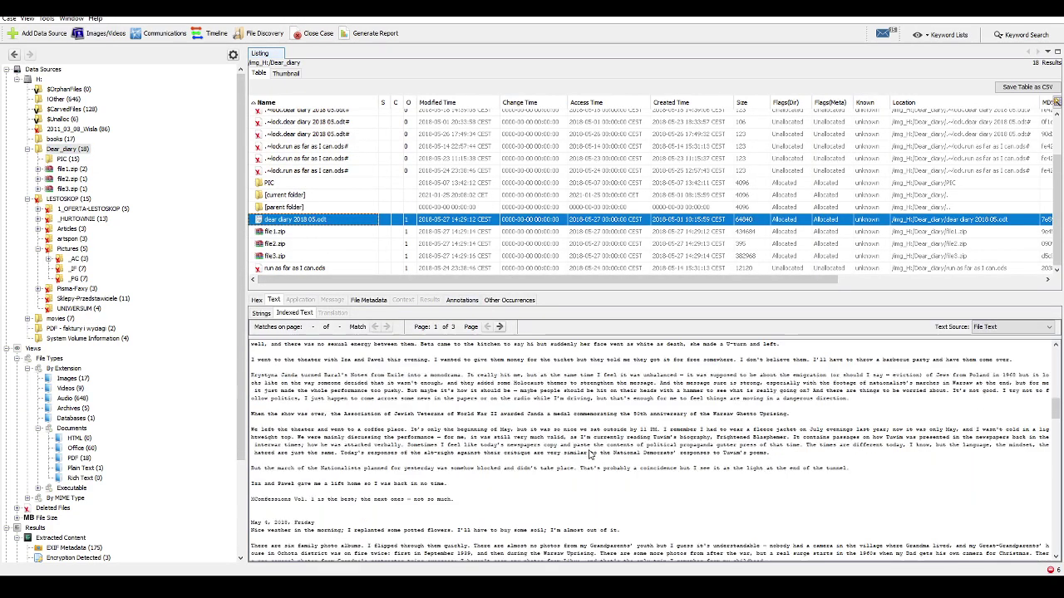
scroll(589, 453, down, 10)
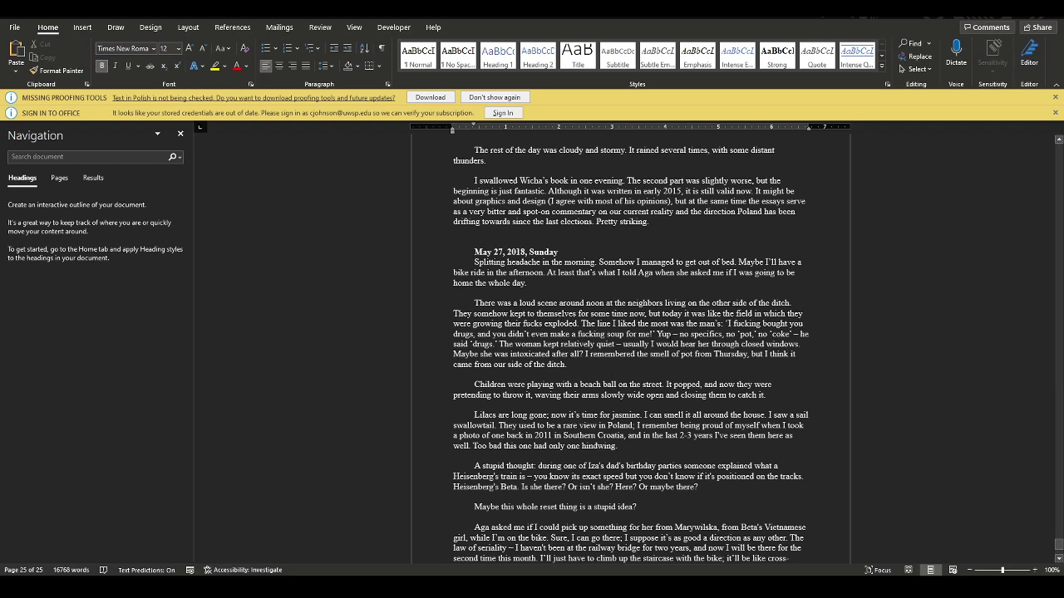
Step: Read through the final May 27, 2018 diary entry and bring up Word's document search
scroll(683, 357, down, 2)
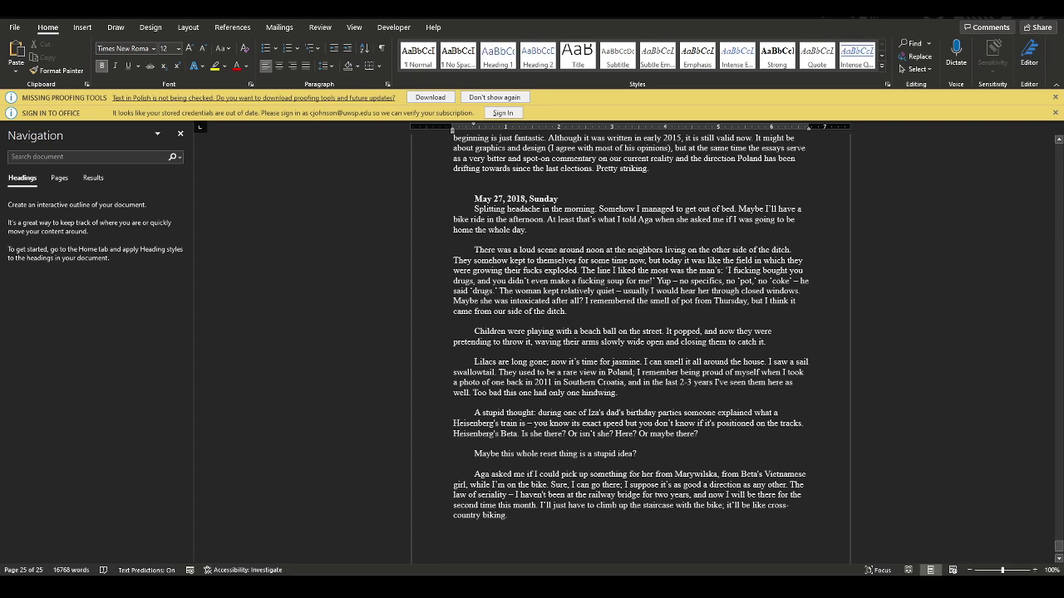
click(475, 320)
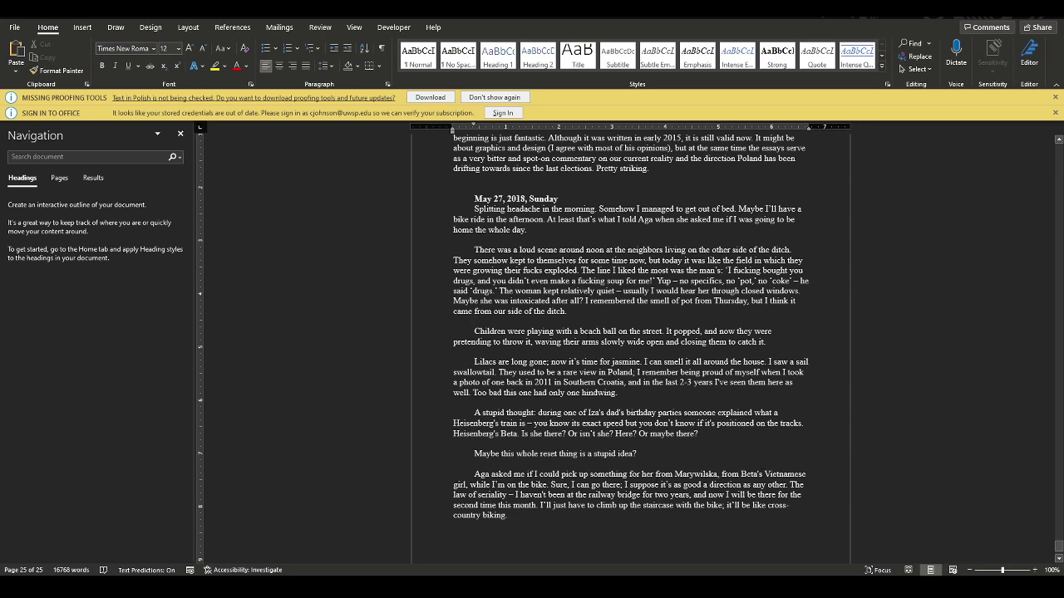
scroll(627, 458, up, 2)
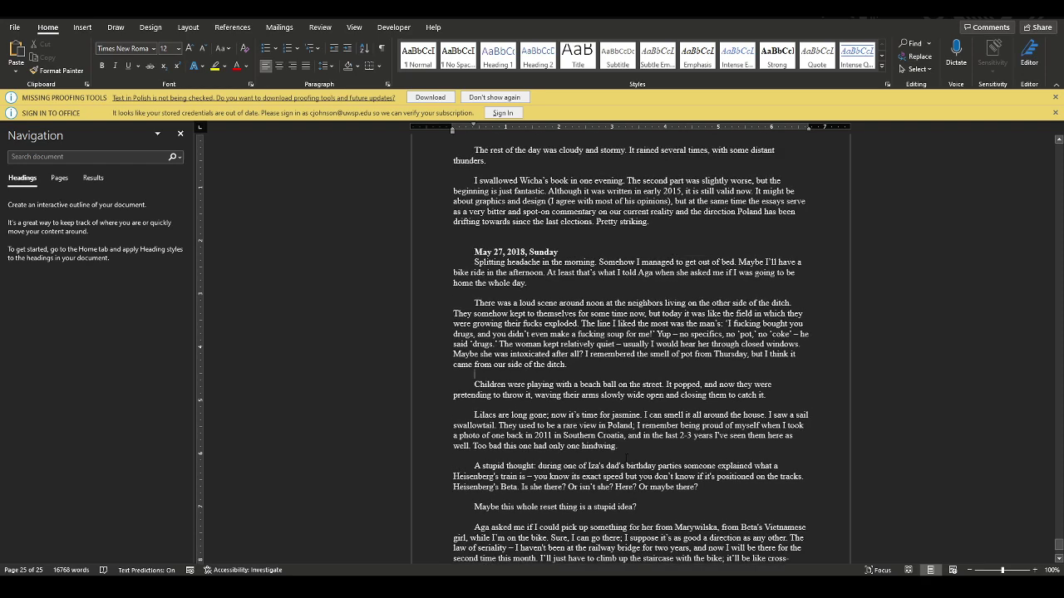
key(ctrl+f)
Step: Search the diary for 'password' and step to the third of 4 matches
text(password)
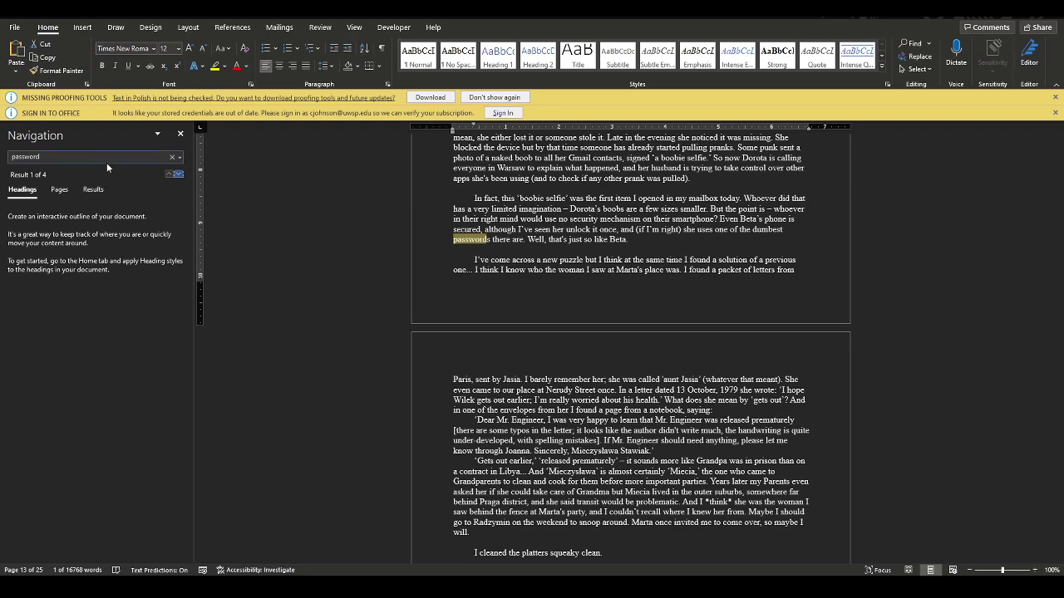
click(179, 174)
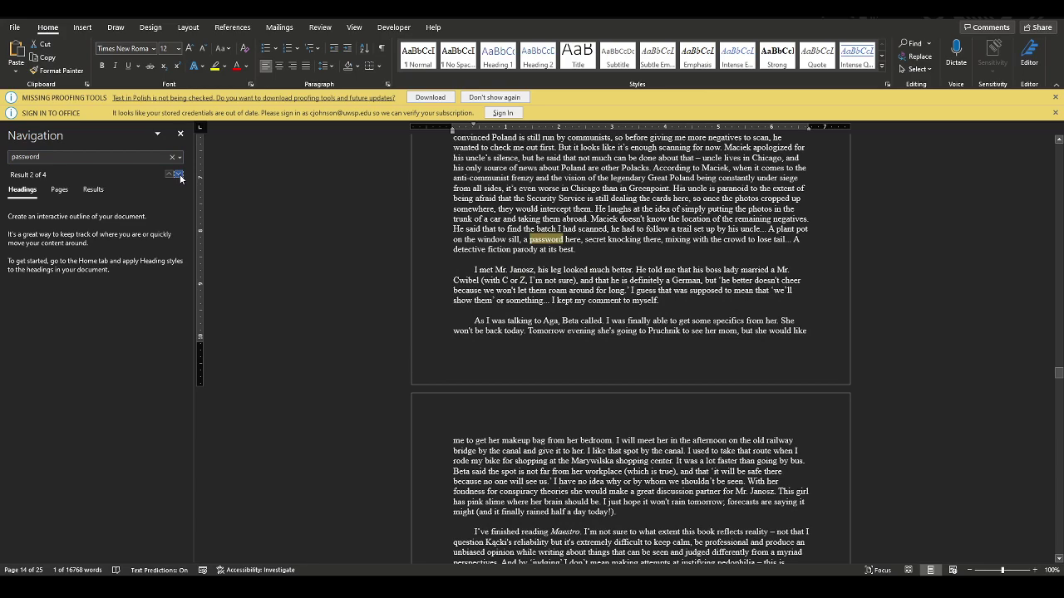
scroll(630, 349, up, 2)
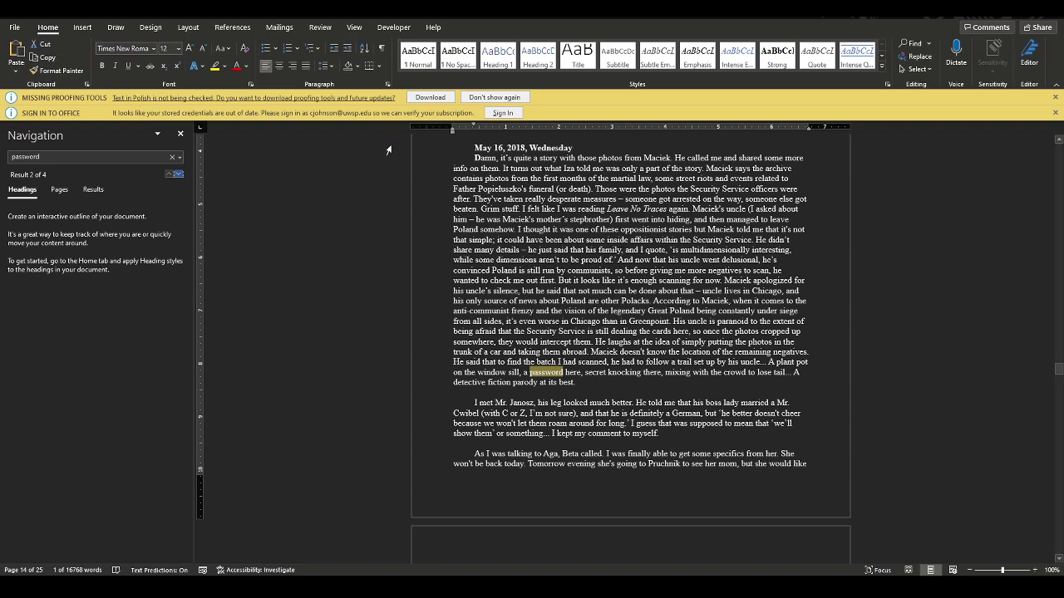
click(177, 174)
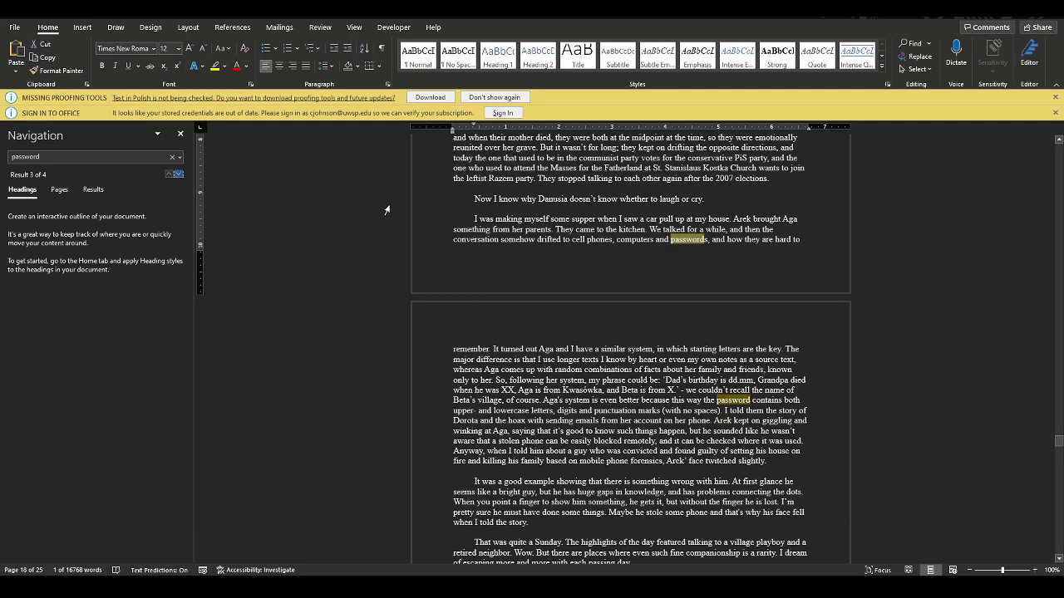
Step: On page 18, select the quoted sentence from 'Dad's birthday' to 'Beta is from X.'
scroll(533, 280, up, 3)
scroll(534, 281, up, 2)
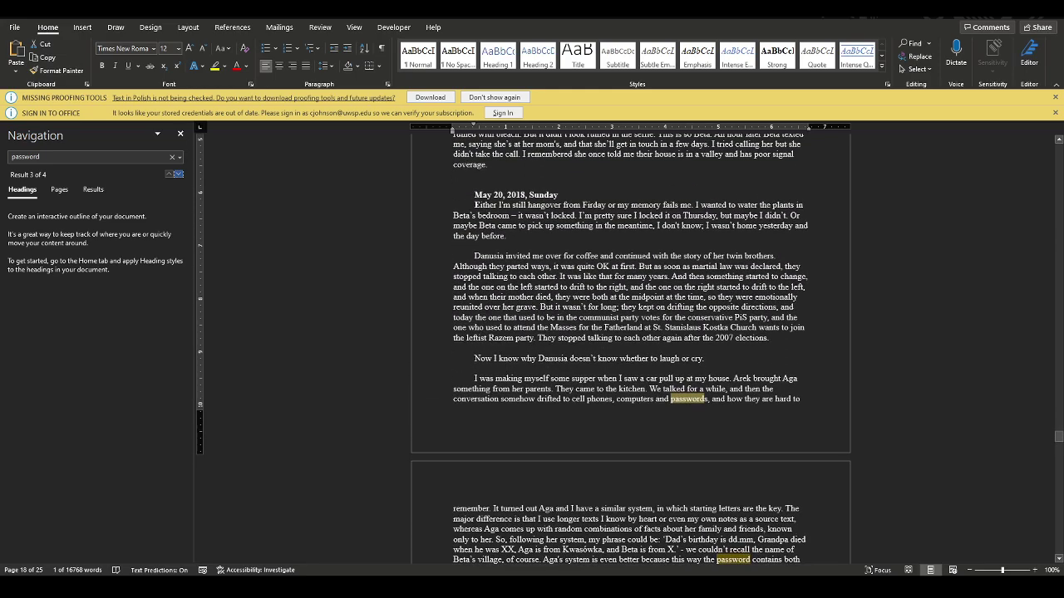
scroll(533, 378, down, 2)
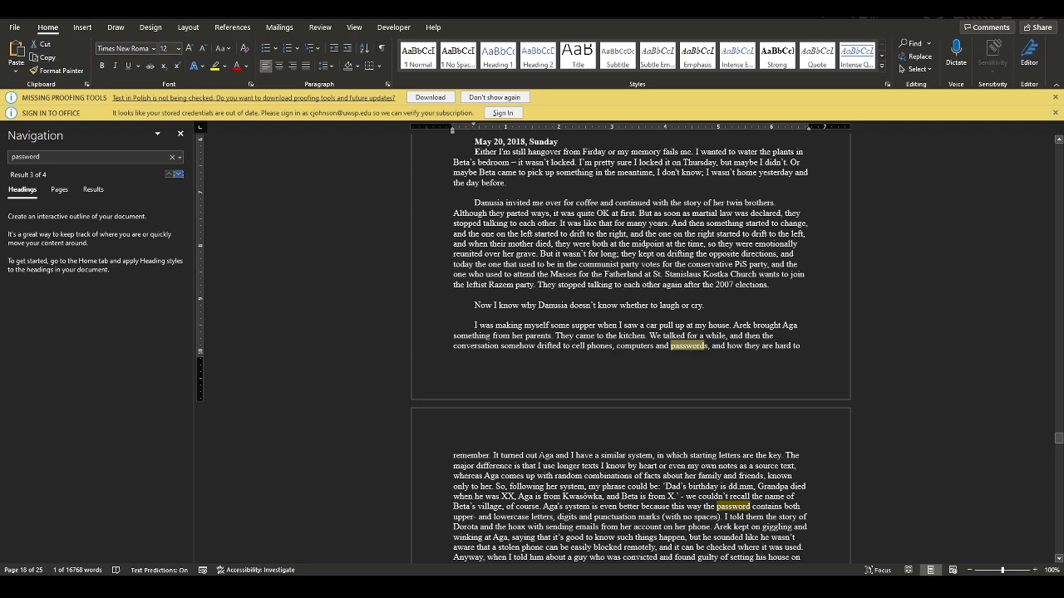
scroll(630, 349, down, 2)
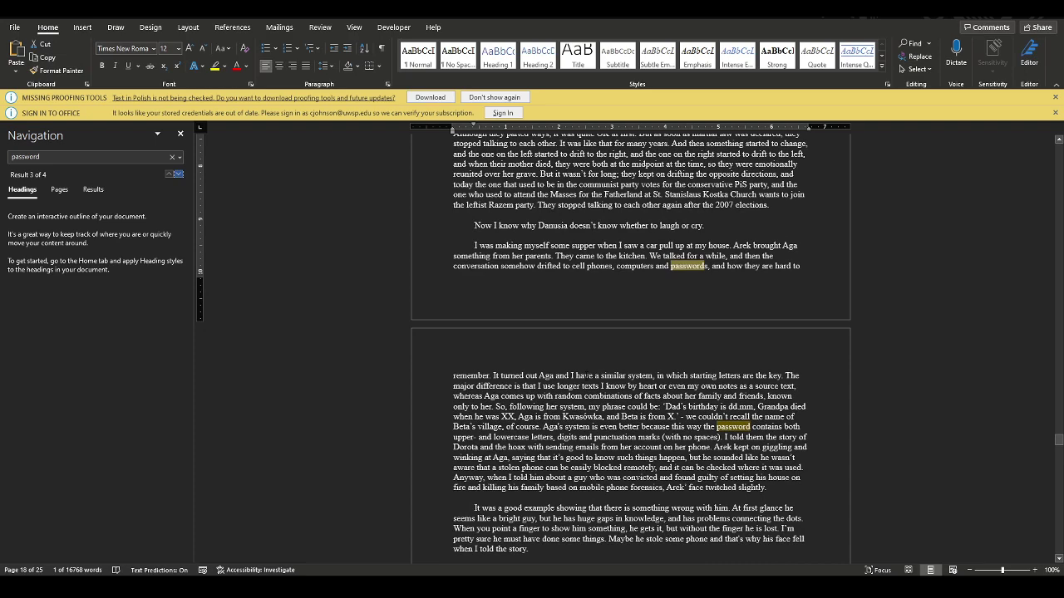
scroll(604, 375, down, 1)
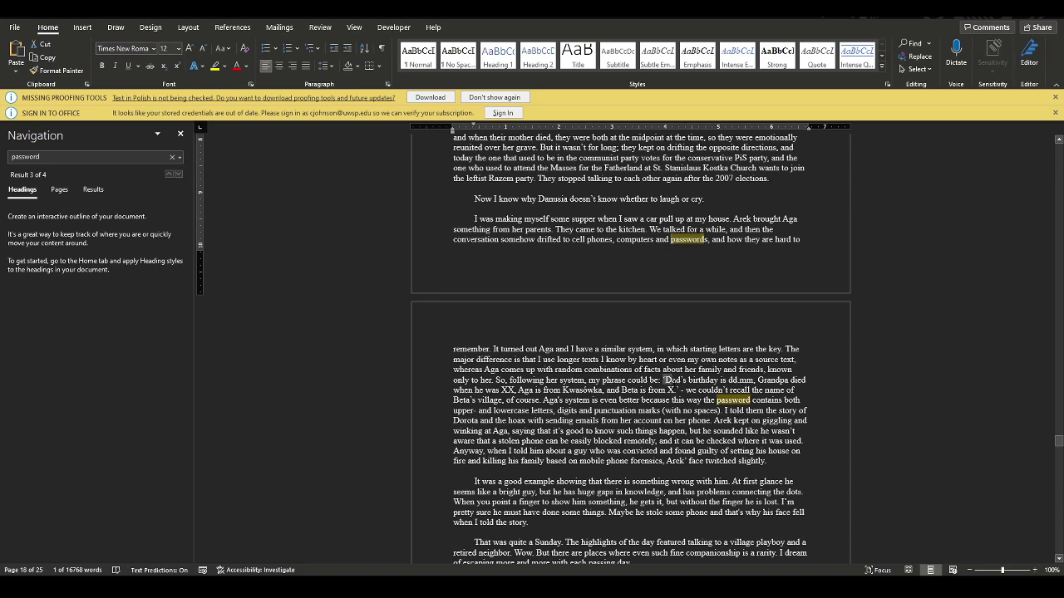
drag(665, 380, 675, 390)
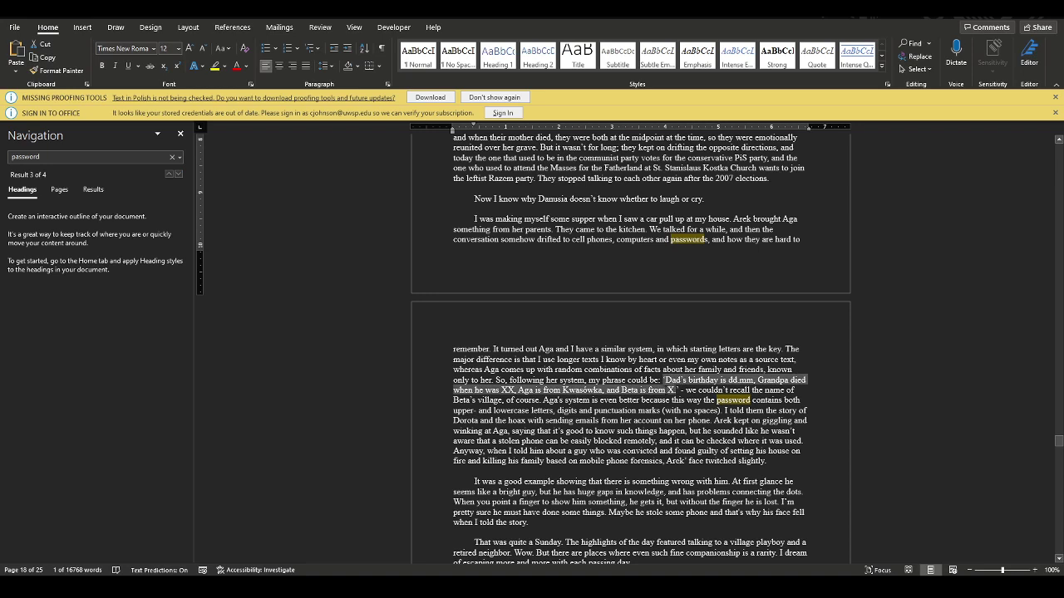
Step: Copy the selected Dad's birthday passphrase sentence via the right-click menu
right_click(669, 390)
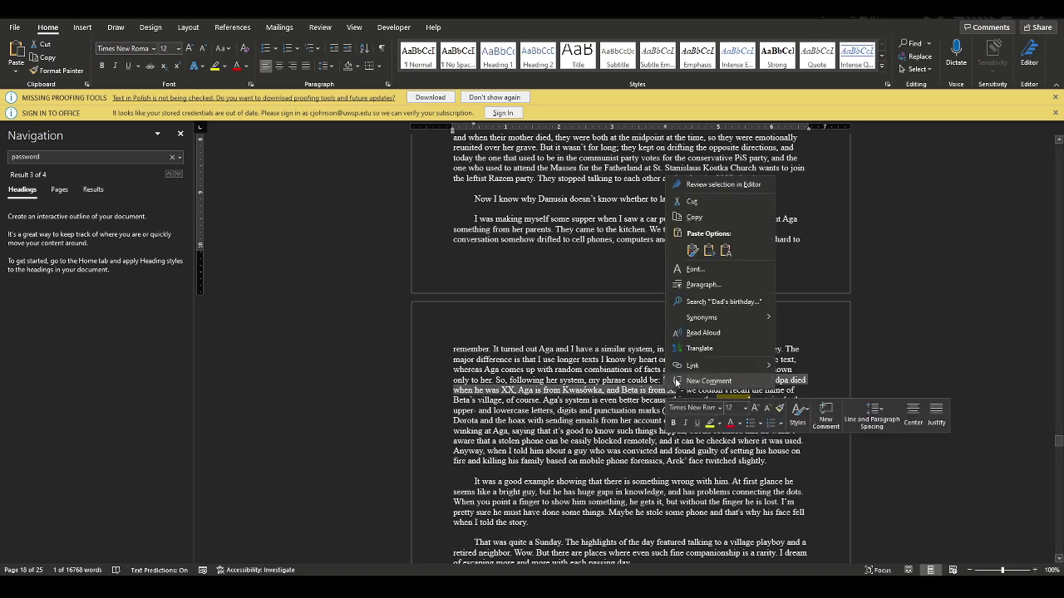
click(698, 222)
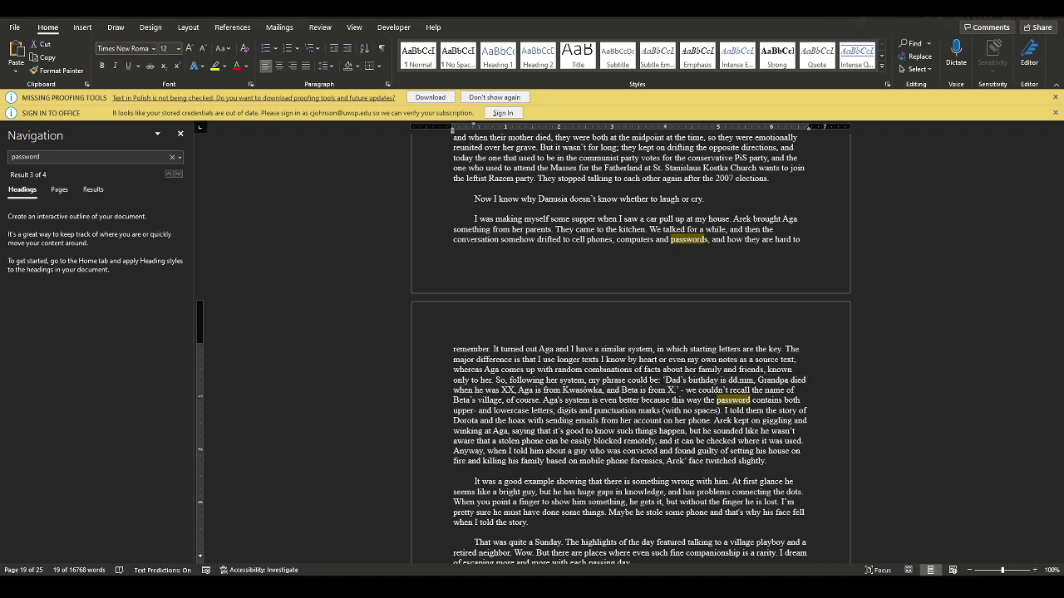
key(super)
Step: Launch Notepad++ and scroll the case notes to empty line 28
text(note)
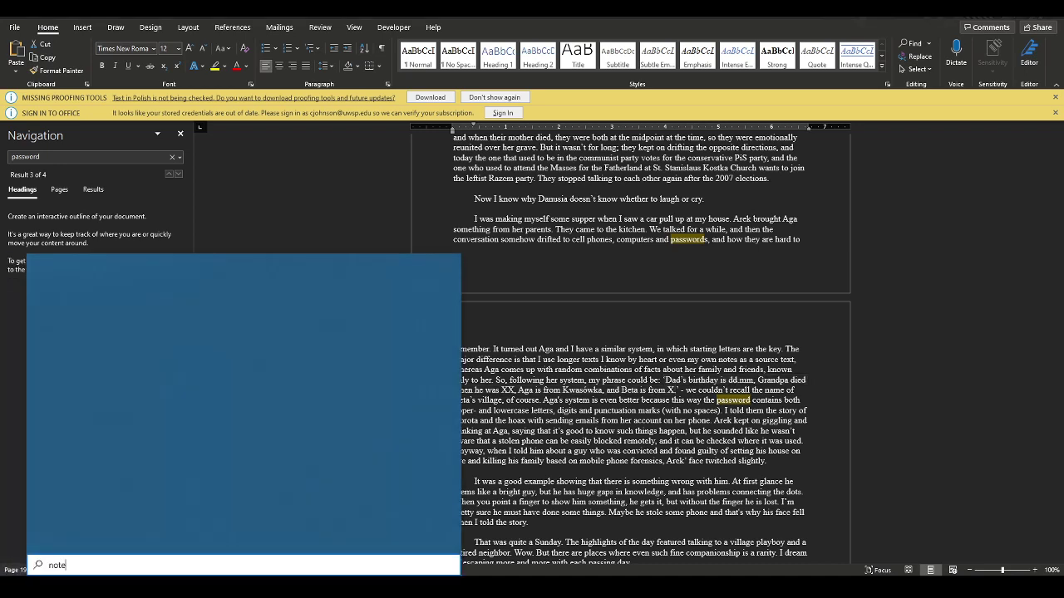
text(pad++)
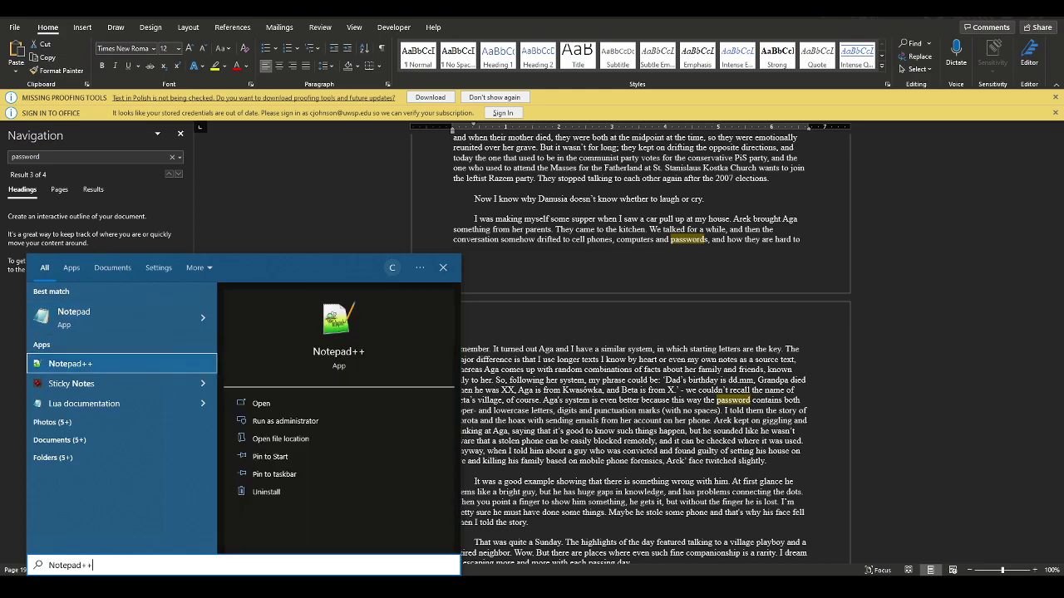
key(Return)
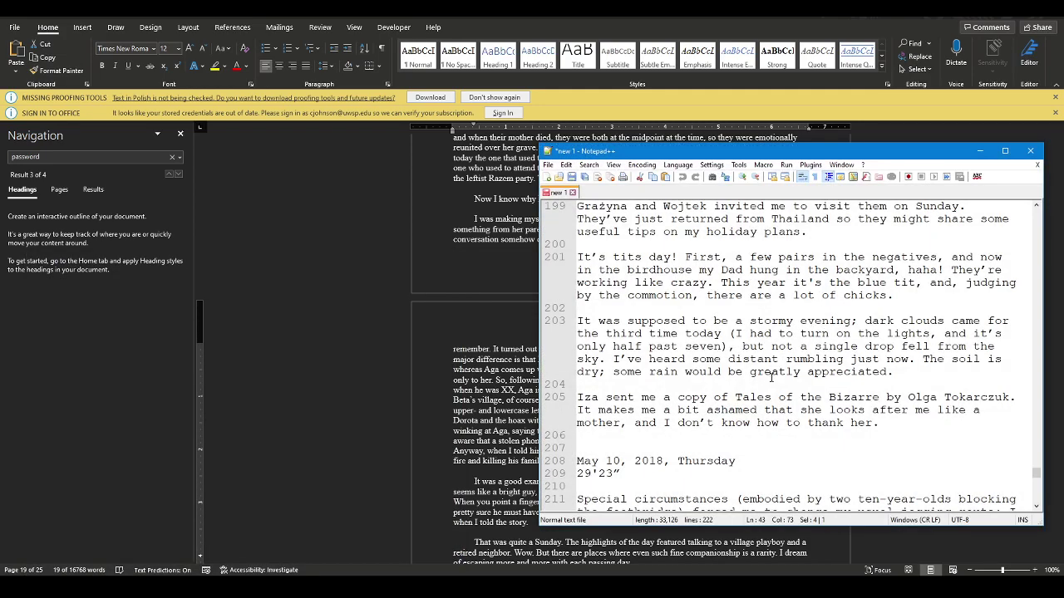
scroll(773, 376, down, 10)
scroll(773, 374, up, 18)
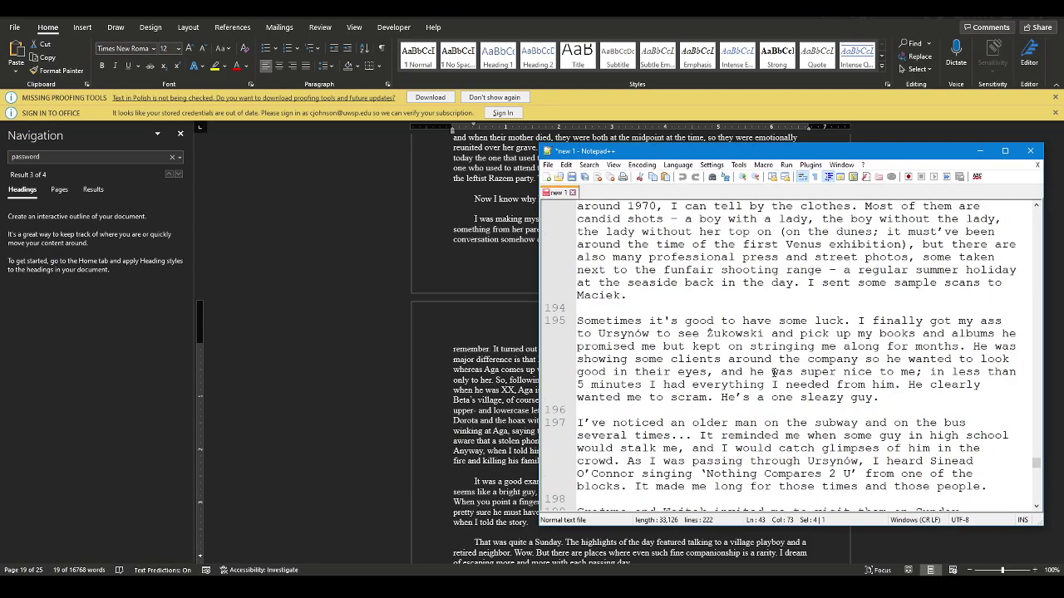
scroll(773, 371, up, 20)
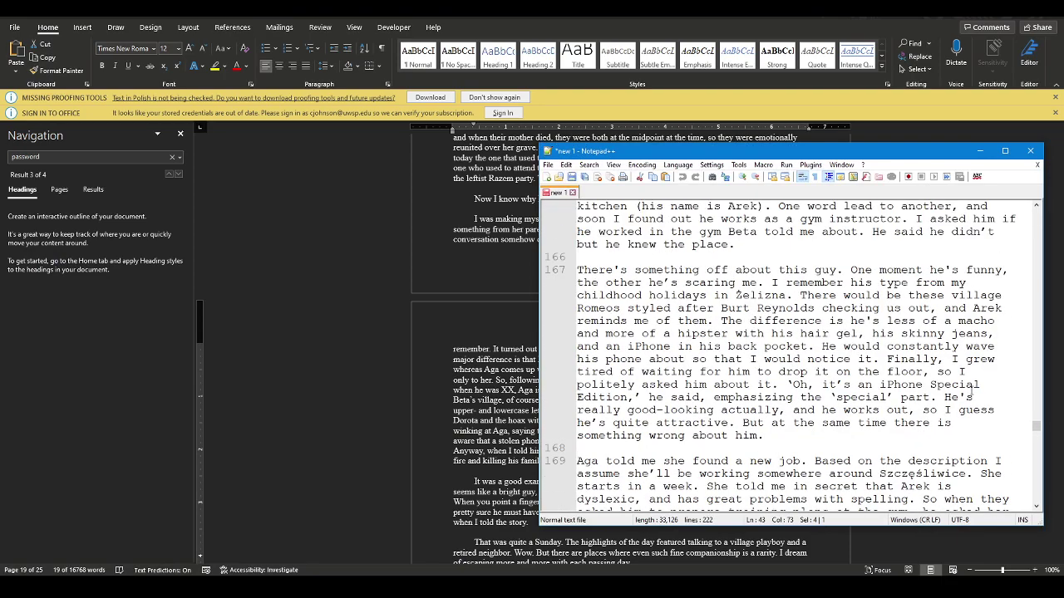
scroll(840, 356, up, 10)
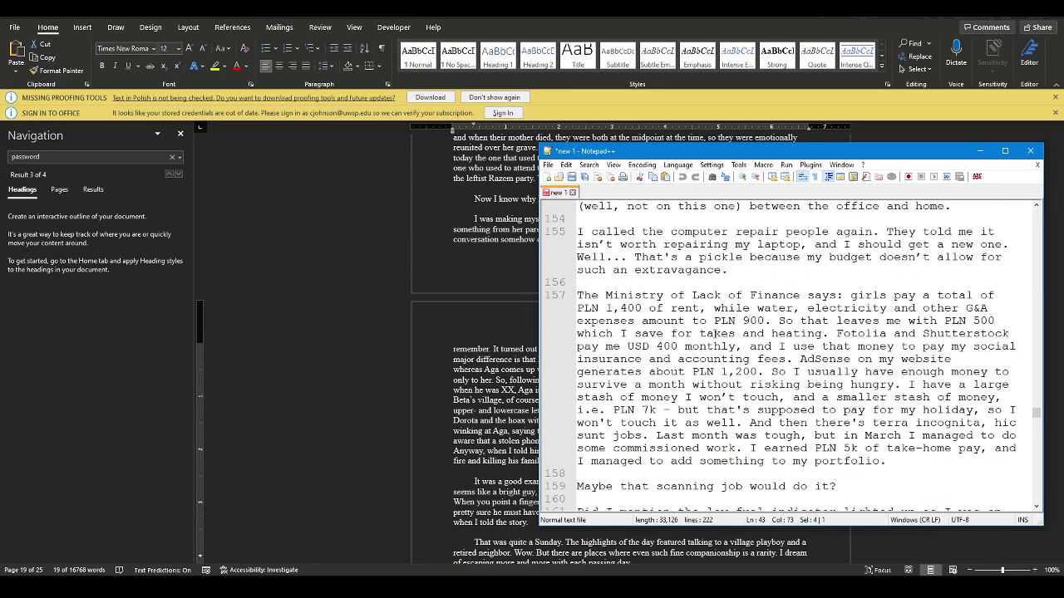
scroll(714, 330, up, 8)
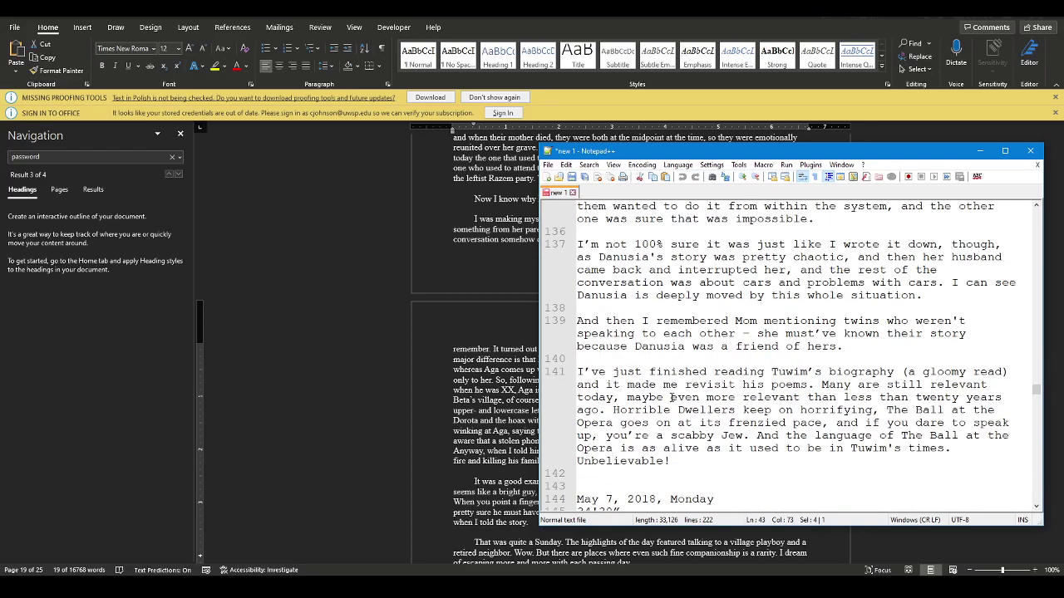
scroll(671, 398, up, 10)
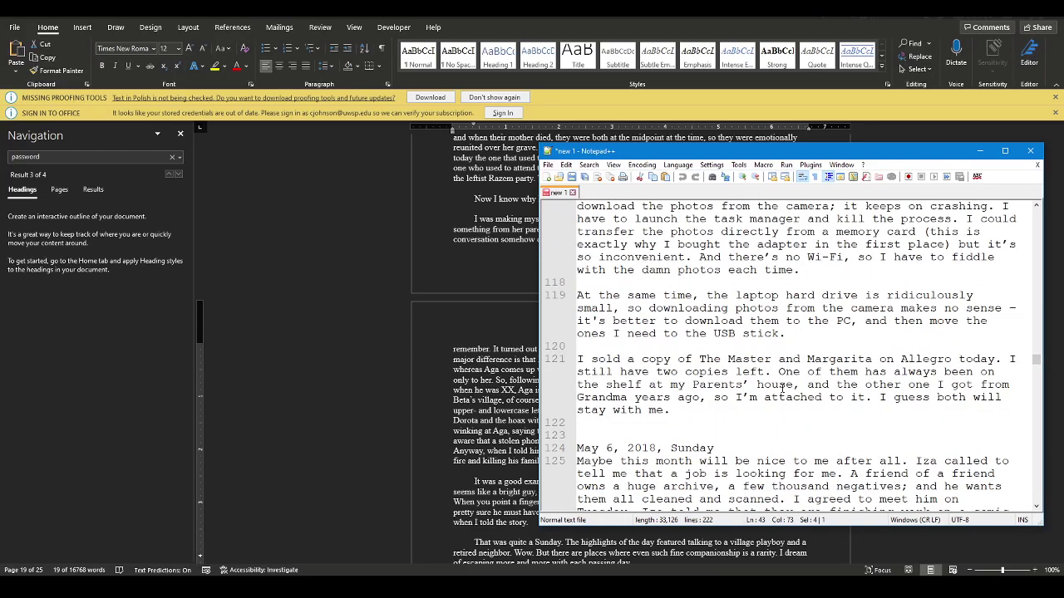
scroll(781, 391, up, 8)
drag(1036, 336, 1036, 212)
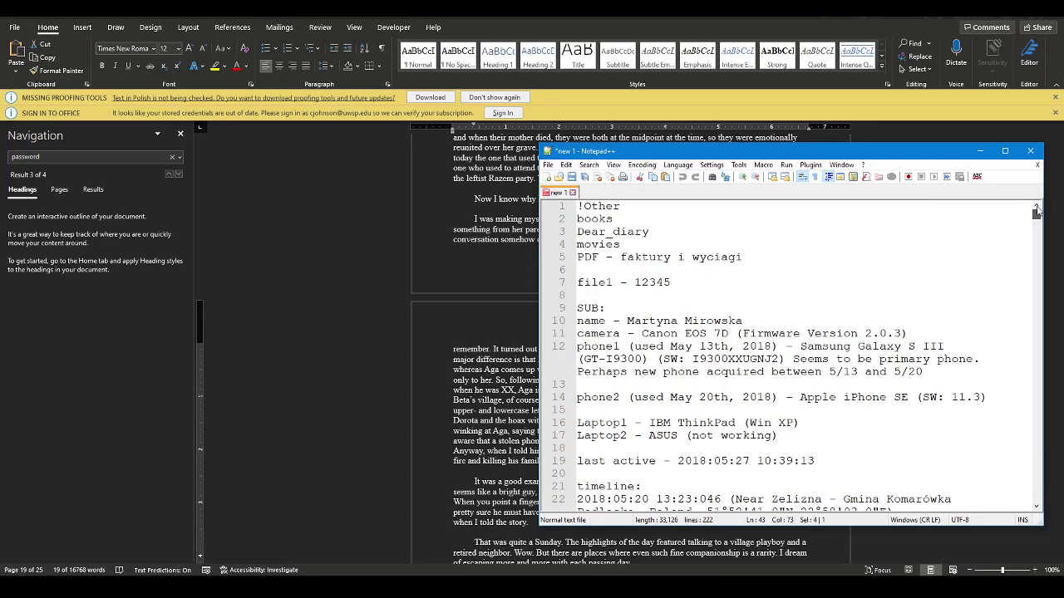
scroll(688, 463, down, 4)
Step: Paste the passphrase sentence onto line 28 and delete all notes after it
click(620, 459)
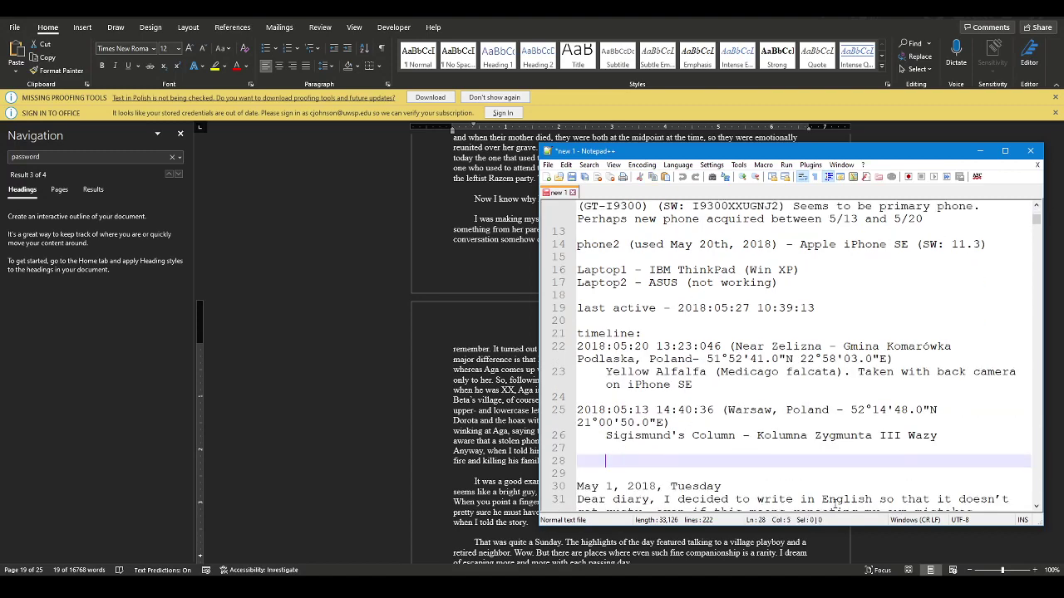
key(ctrl+v)
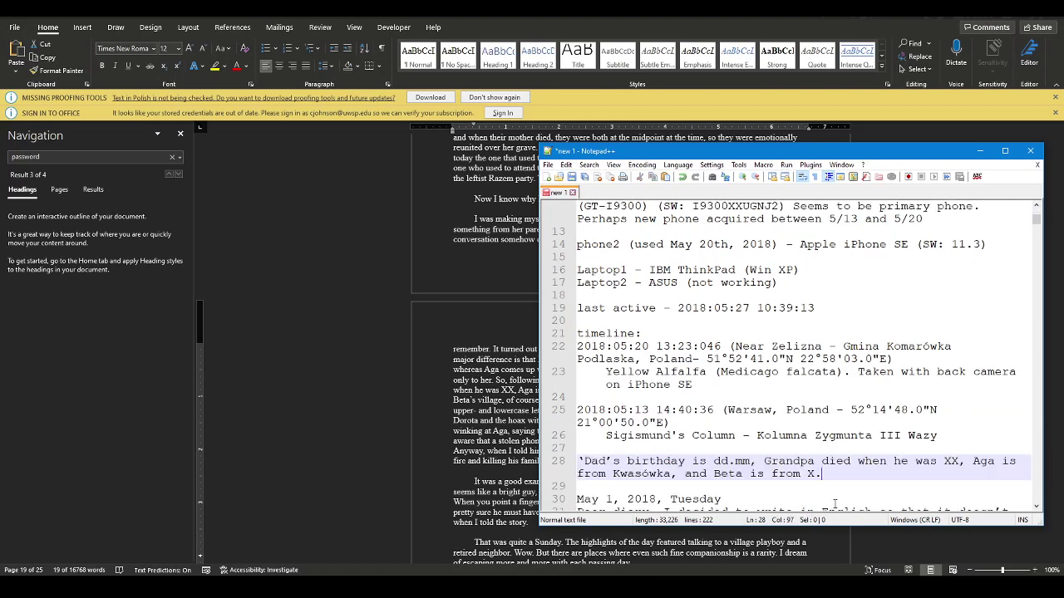
key(Down)
key(shift+Page_Down)
key(shift+Page_Down)
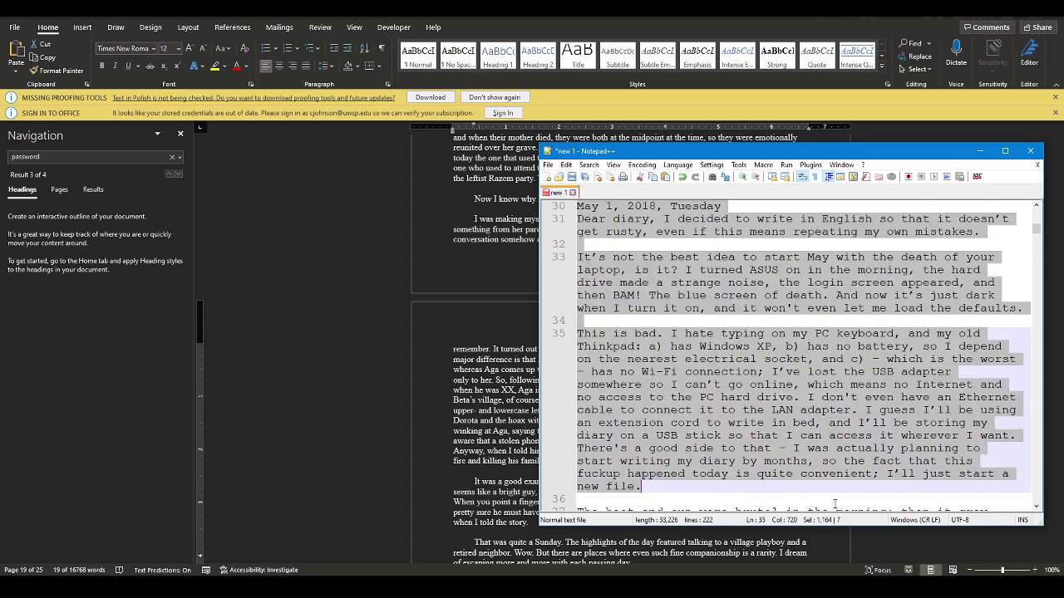
key(ctrl+shift+End)
key(Delete)
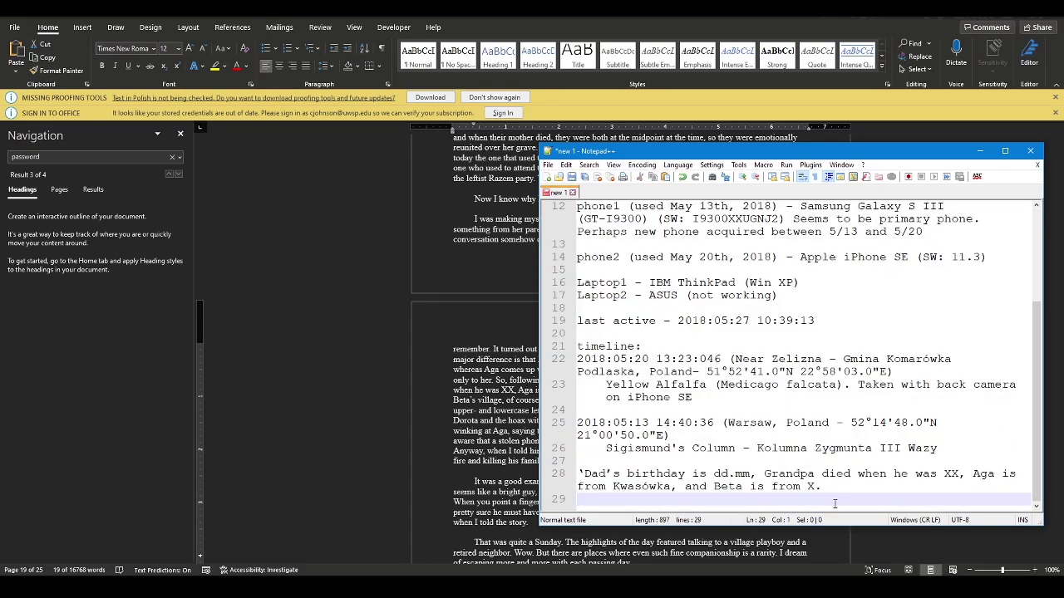
Step: Paste a second copy of the passphrase sentence on line 29
click(340, 400)
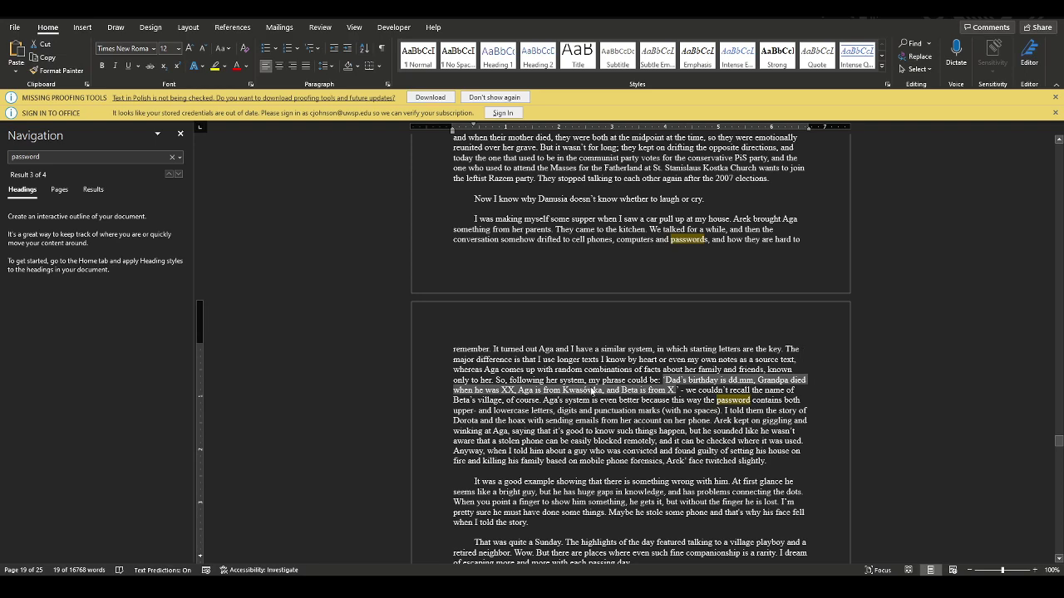
key(alt+Tab)
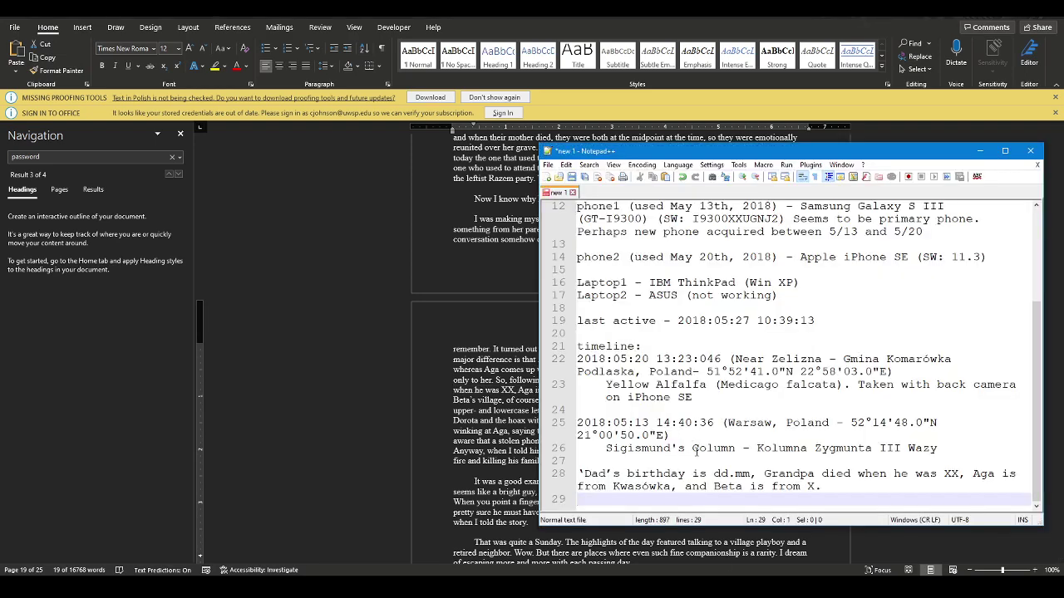
key(ctrl+v)
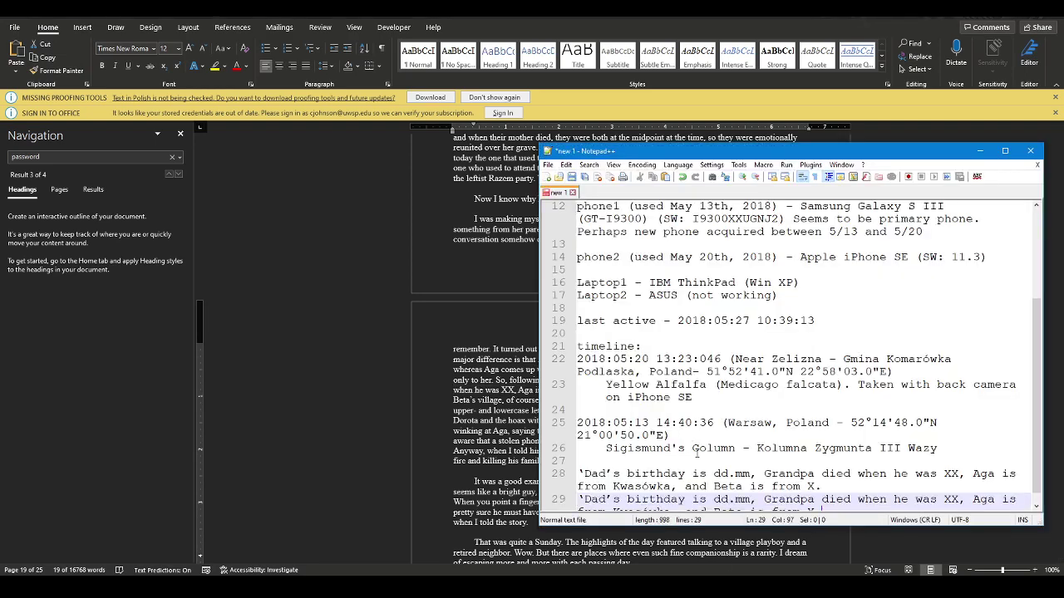
scroll(697, 453, down, 1)
Step: Shorten the opening 'Dad's birthday is' on line 29 to 'Dbi'
key(Home)
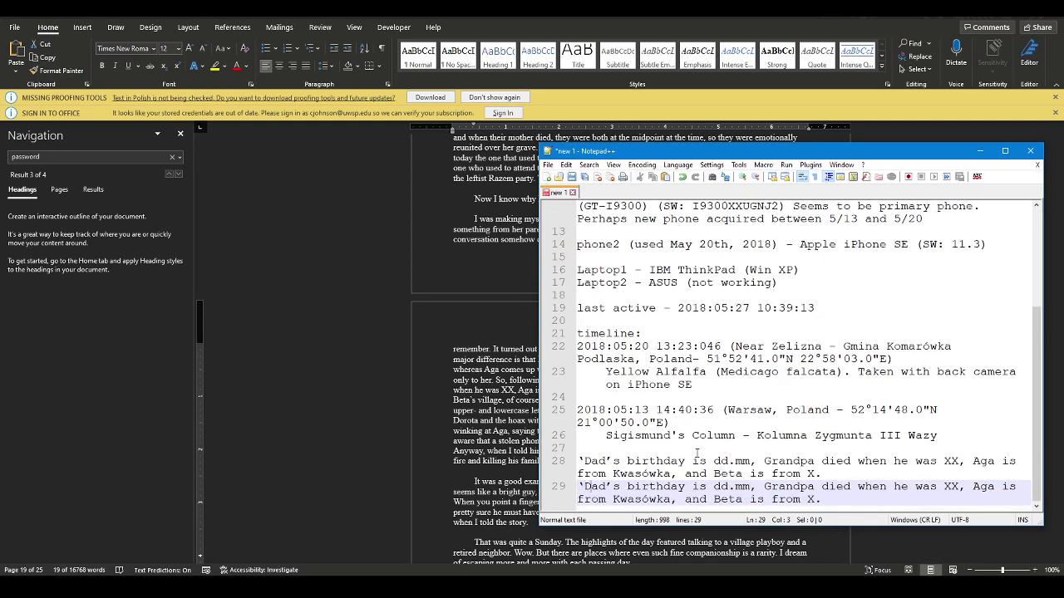
key(Delete)
key(Delete)
key(Delete)
key(Delete)
key(Delete)
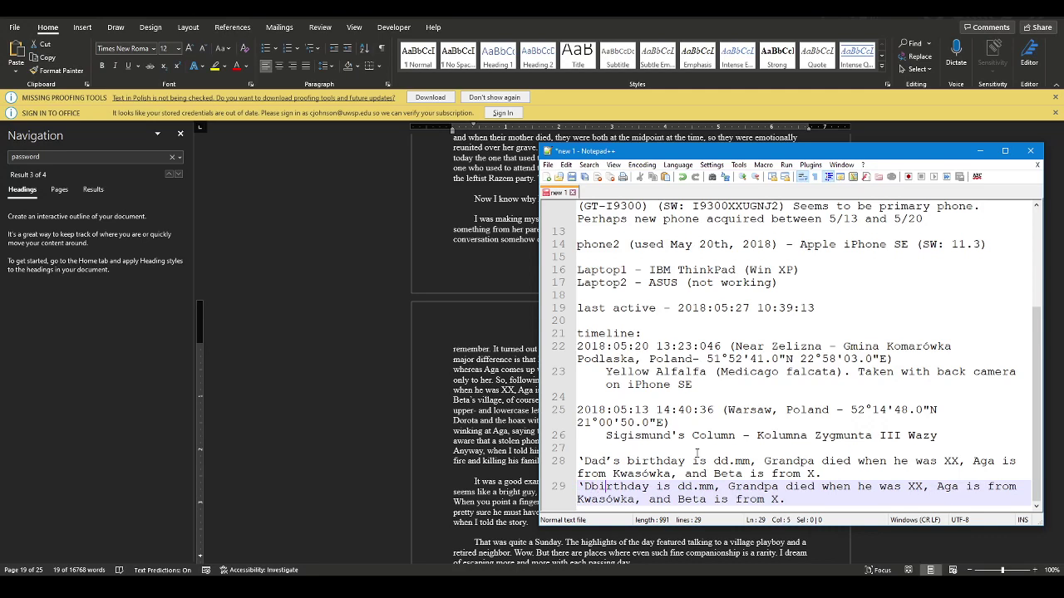
key(Right)
key(Delete)
key(Delete)
key(Delete)
key(Delete)
key(Delete)
key(Delete)
key(Delete)
key(Delete)
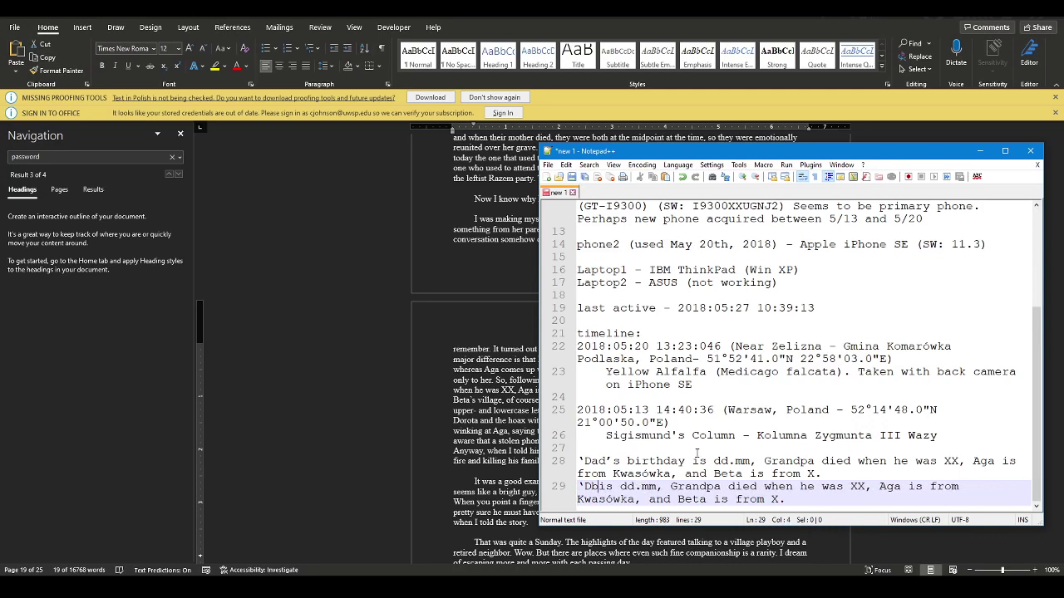
key(Right)
key(Delete)
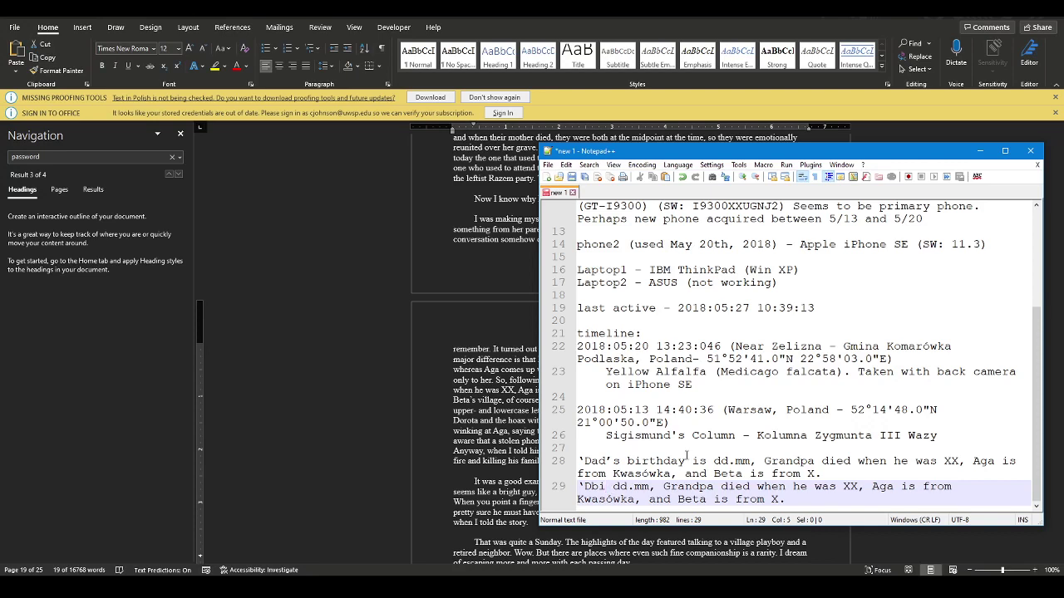
Step: Condense the 'dd.mm, Grandpa died when he was XX' part to 'dd.mm,GdwhwXX'
key(Delete)
key(Right)
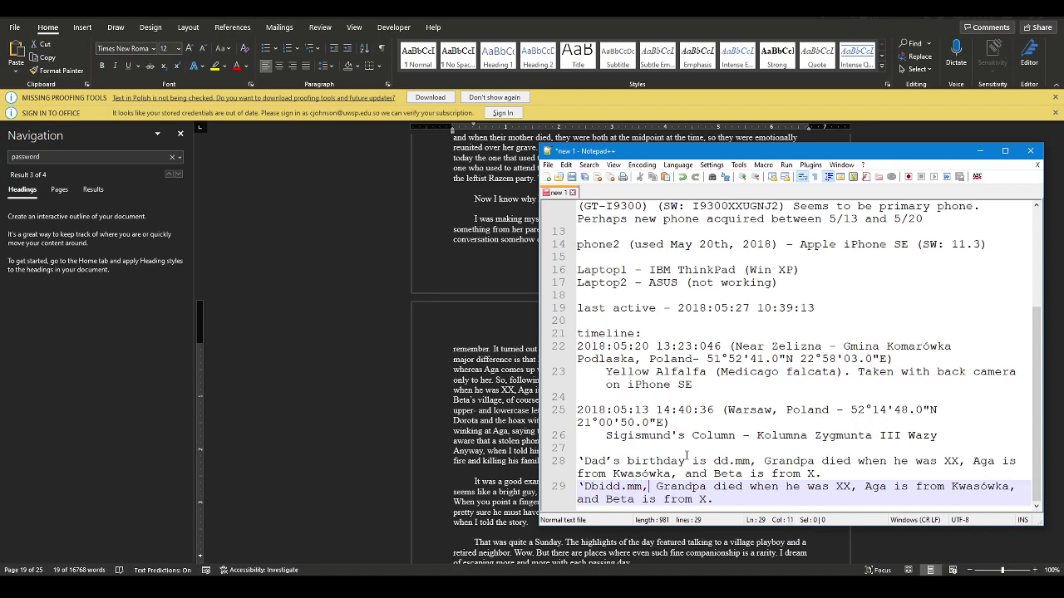
key(Delete)
key(Delete)
key(Delete)
key(Delete)
key(Delete)
key(Delete)
key(Delete)
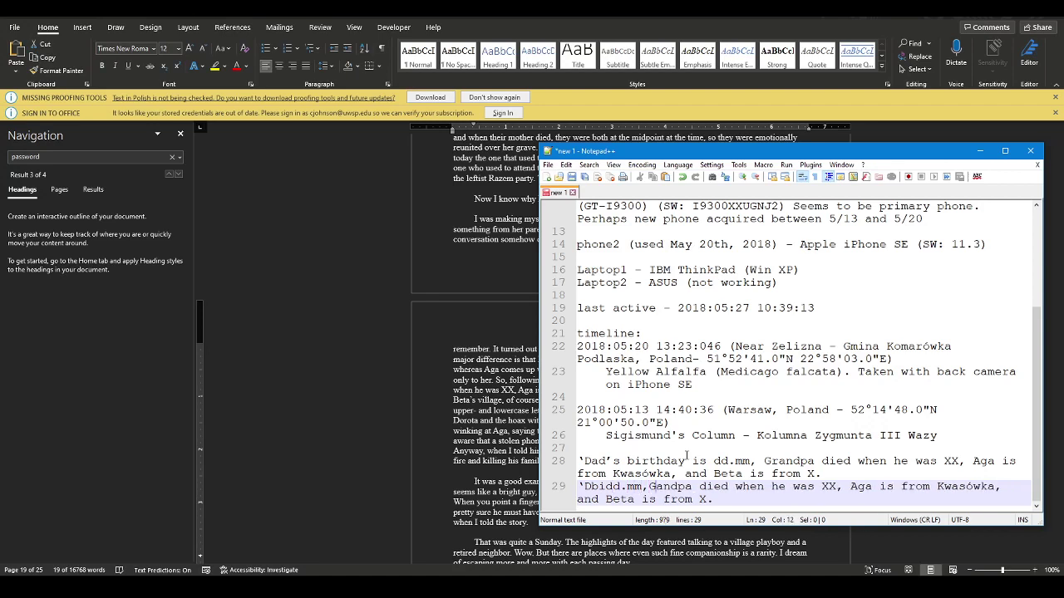
key(Delete)
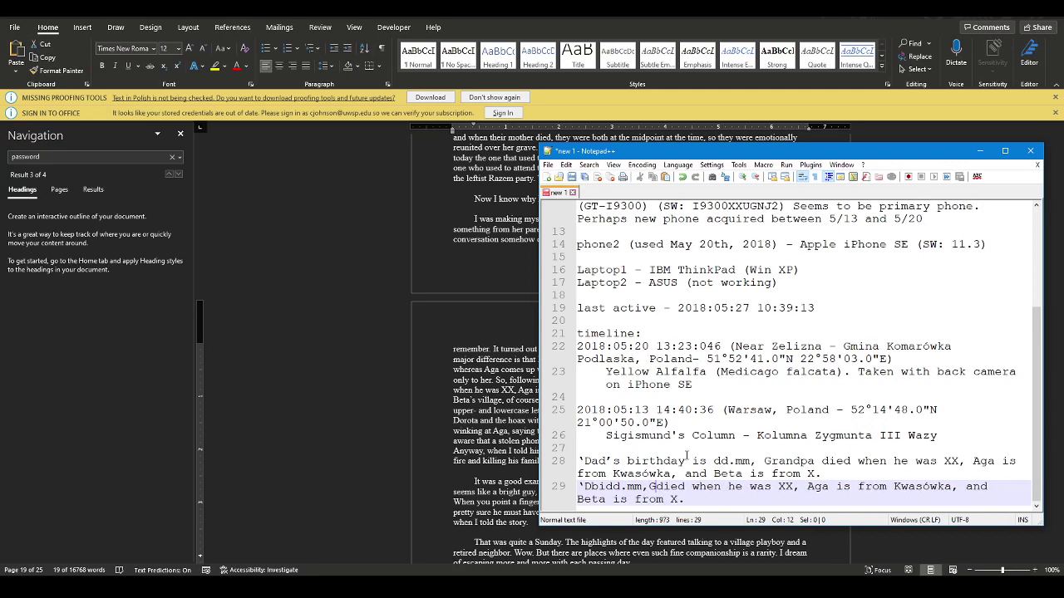
key(Right)
key(Delete)
key(Delete)
key(Delete)
key(Delete)
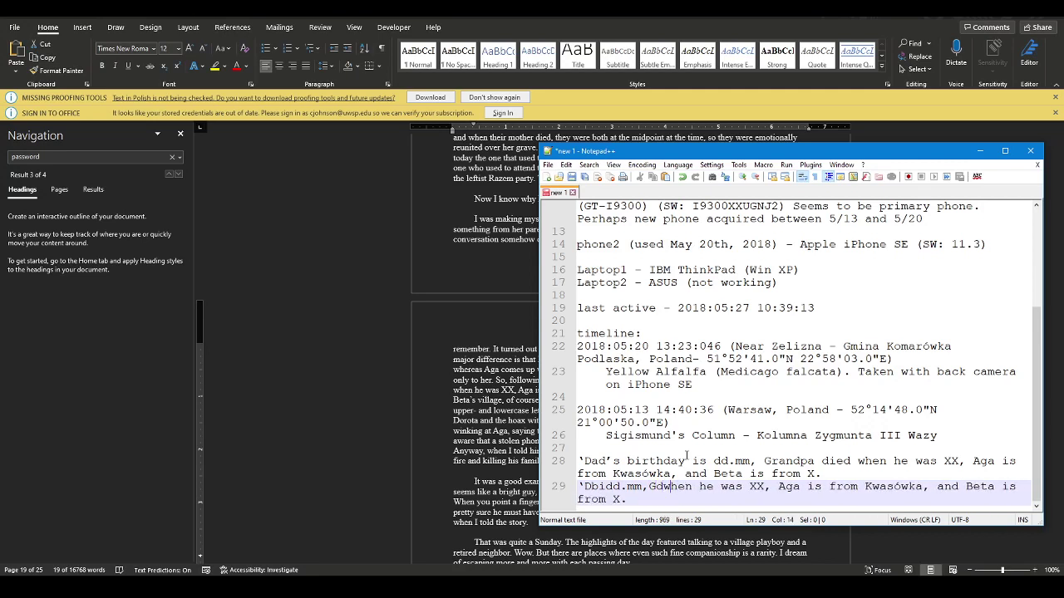
key(Delete)
key(Delete)
key(Delete)
key(Delete)
key(Delete)
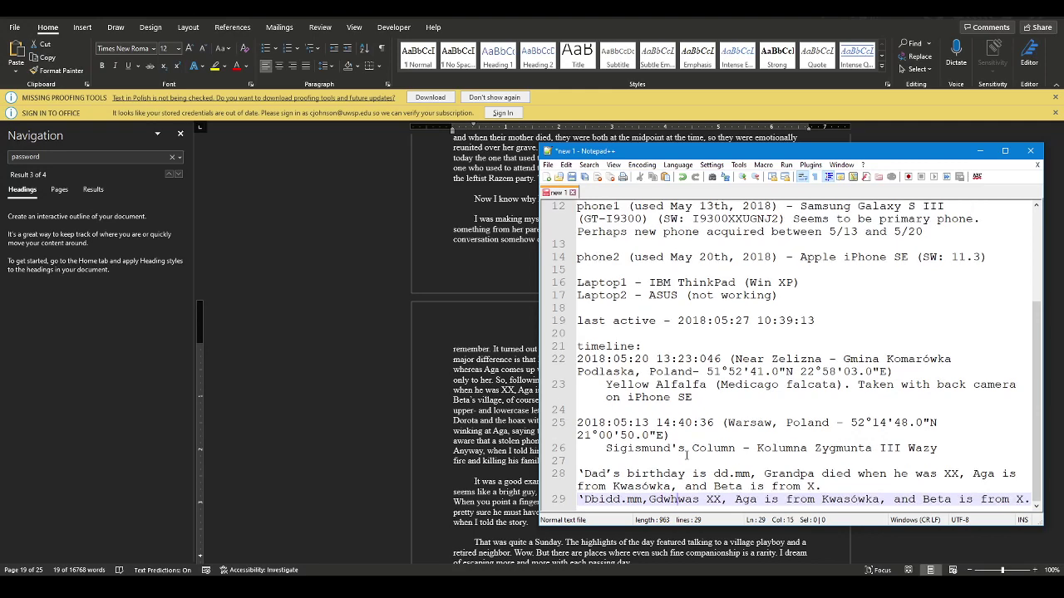
key(Delete)
key(Delete)
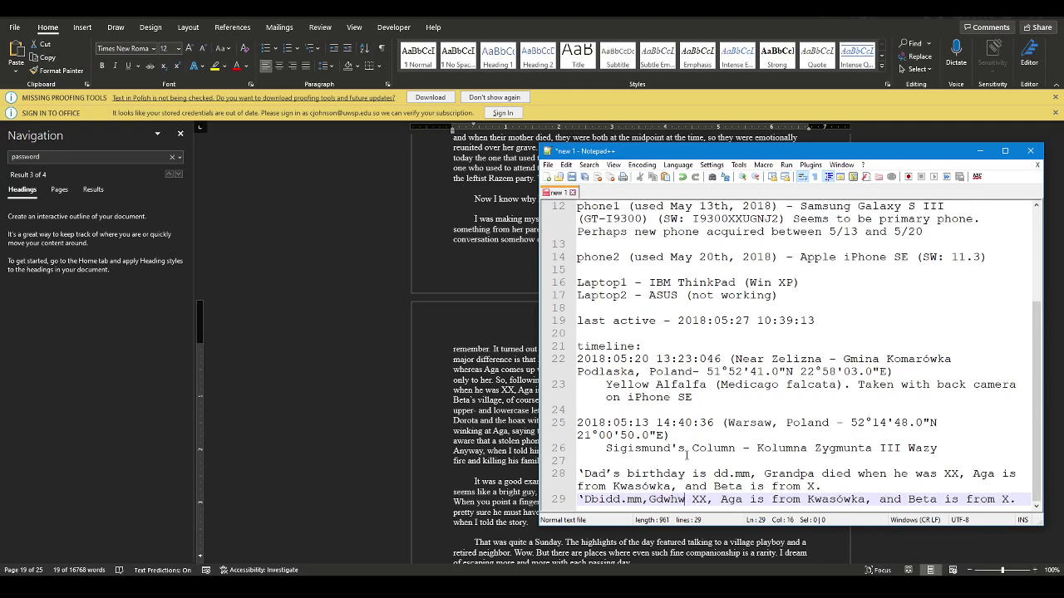
key(Delete)
key(Right)
Step: Reduce the remaining words to initials 'AifK,aBifX' and add a trailing period
key(Delete)
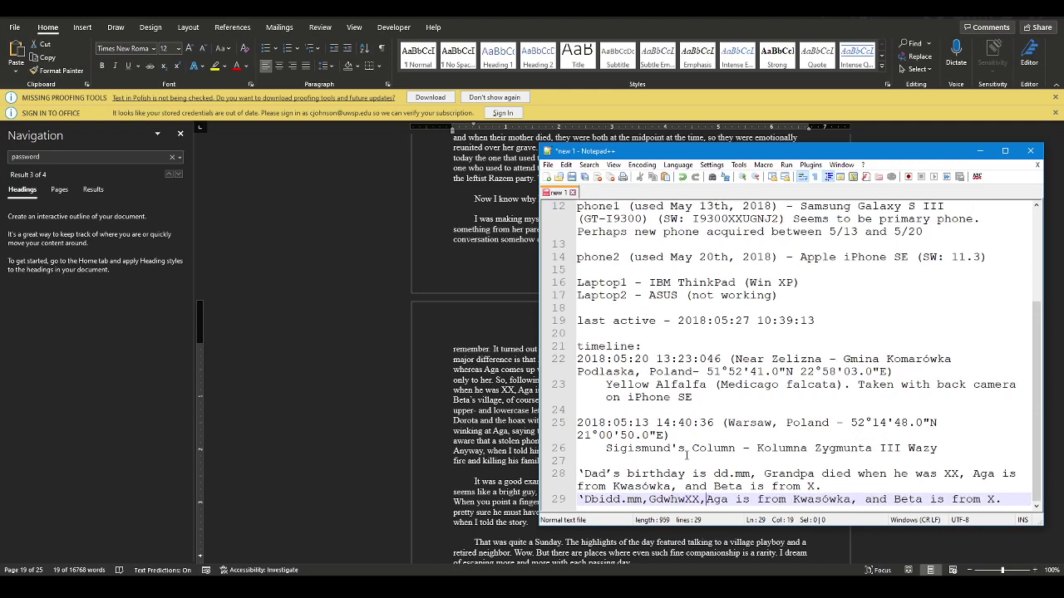
key(Right)
key(Delete)
key(Delete)
key(Delete)
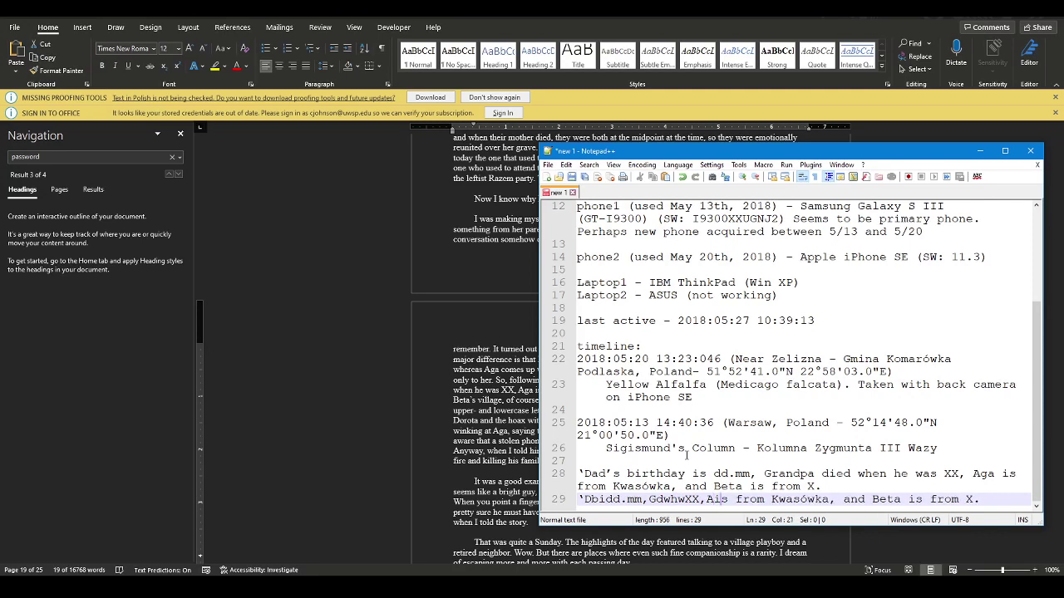
key(Right)
key(Delete)
key(Delete)
key(Delete)
key(Delete)
key(Delete)
key(Delete)
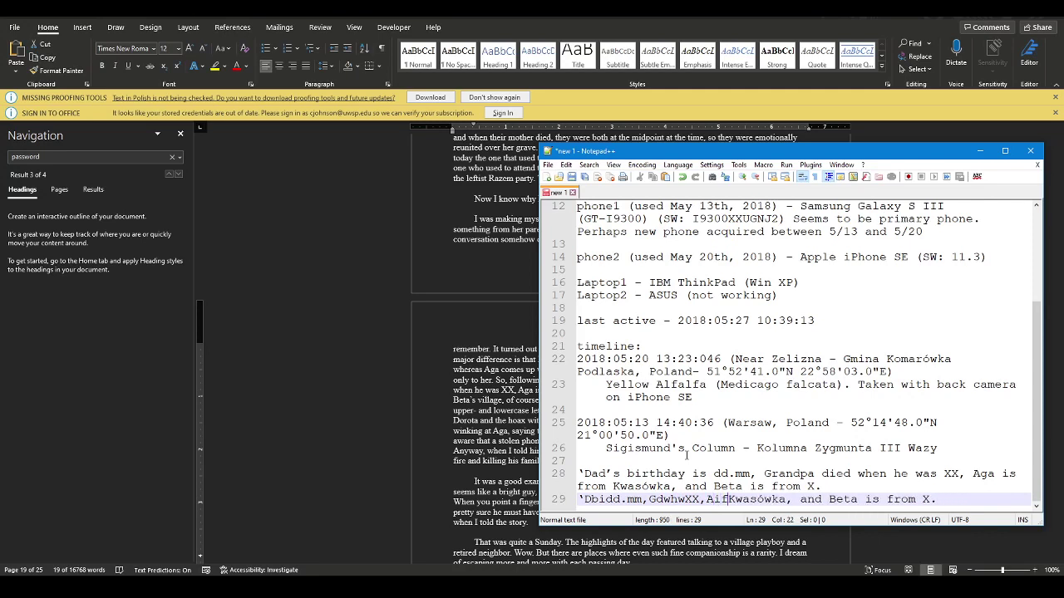
key(Right)
key(Delete)
key(Delete)
key(Delete)
key(Delete)
key(Delete)
key(Delete)
key(Delete)
key(Right)
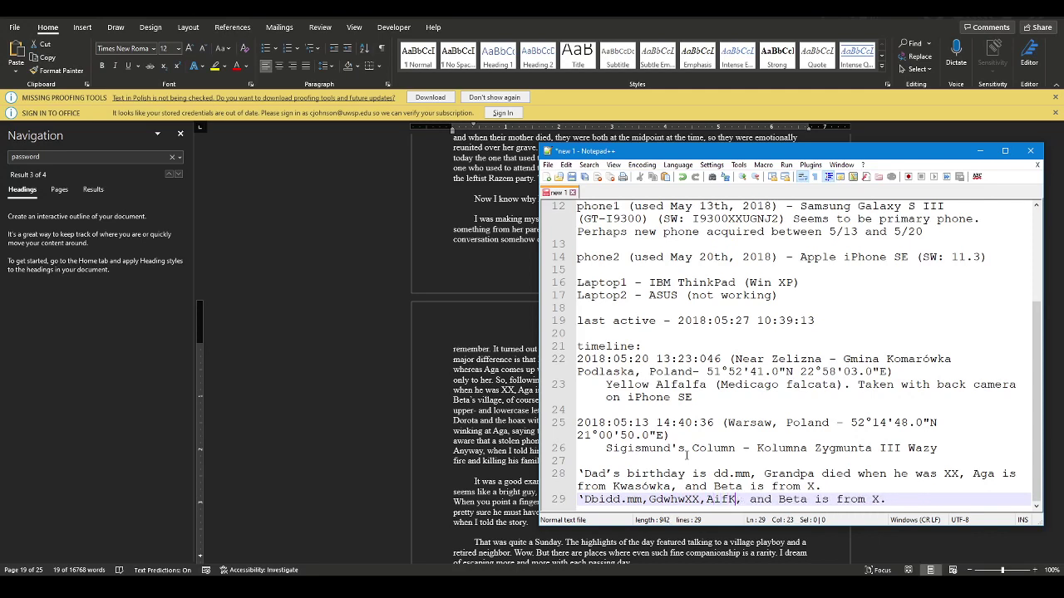
key(Delete)
key(Delete)
key(Delete)
key(Delete)
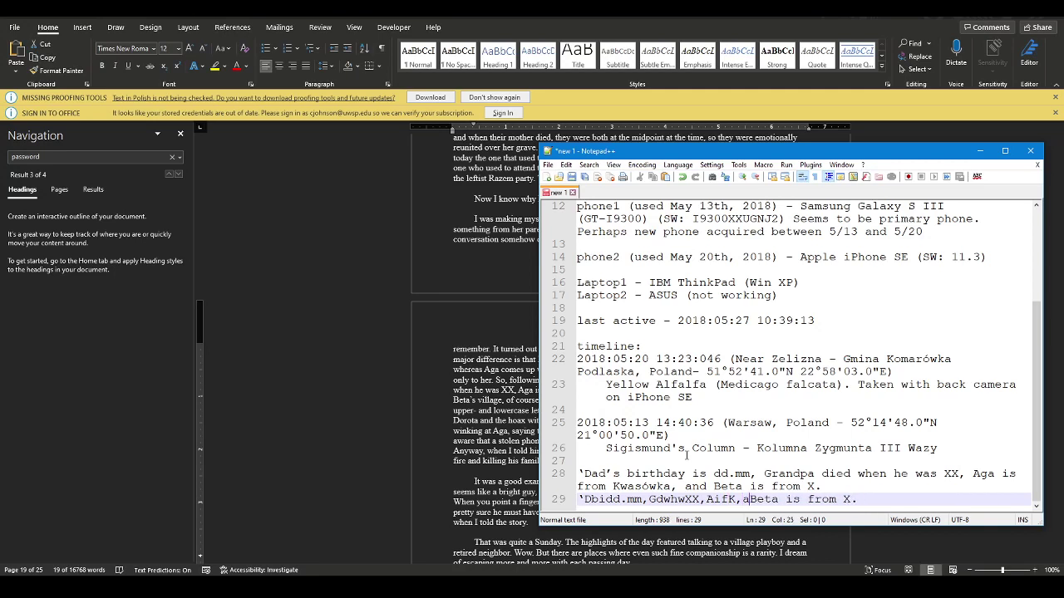
key(Right)
key(Delete)
key(Delete)
key(Delete)
key(Delete)
key(Delete)
key(Delete)
key(Right)
key(Delete)
key(Delete)
key(Delete)
key(Delete)
key(Home)
key(Delete)
text(.)
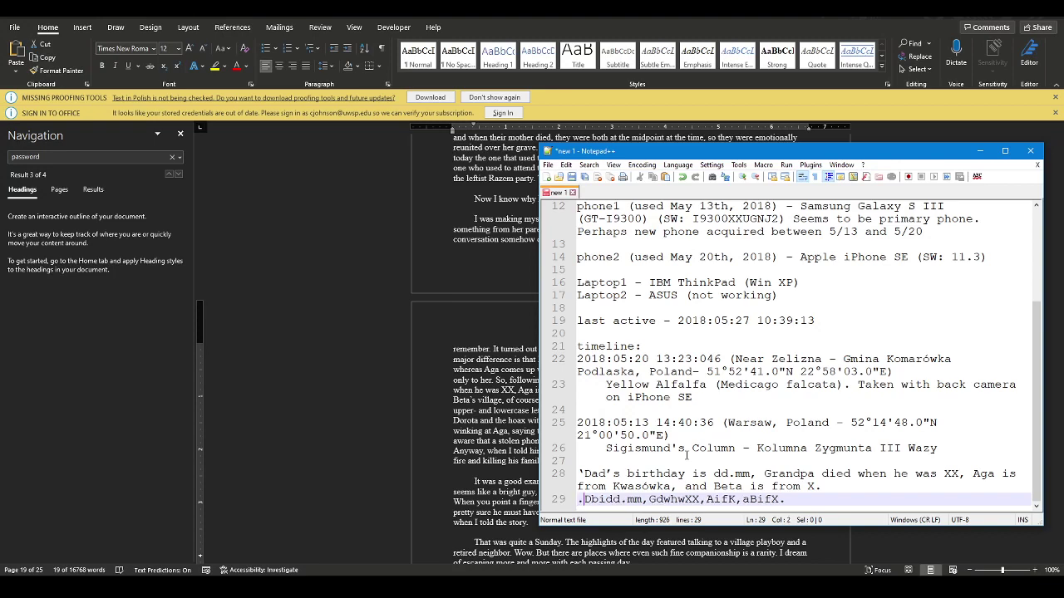
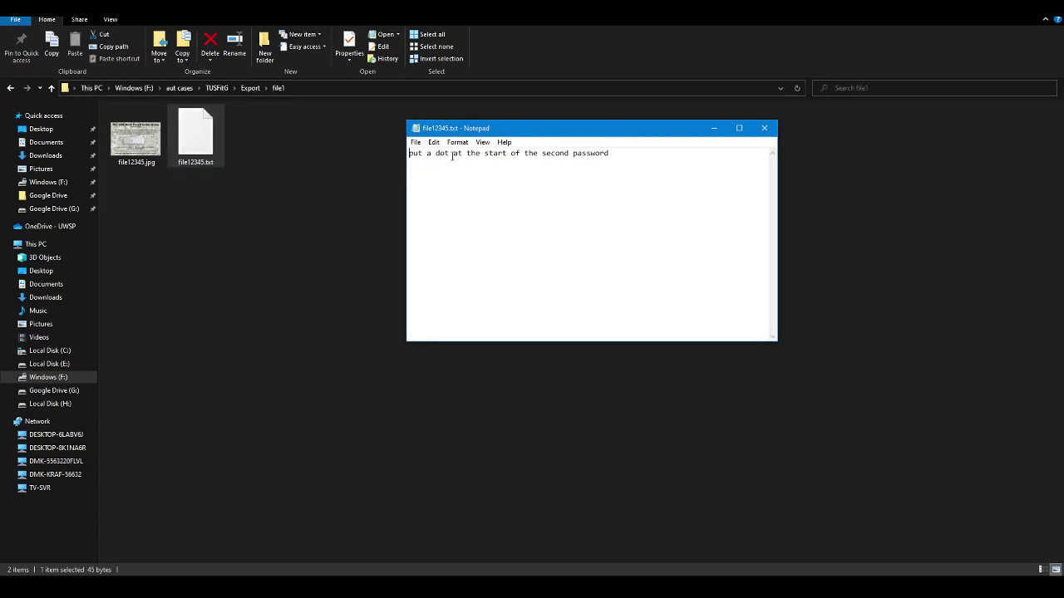
Step: Dismiss the dot-before-second-password note and select 'Dbidd' in the line 29 password candidate
click(765, 128)
key(alt+Tab)
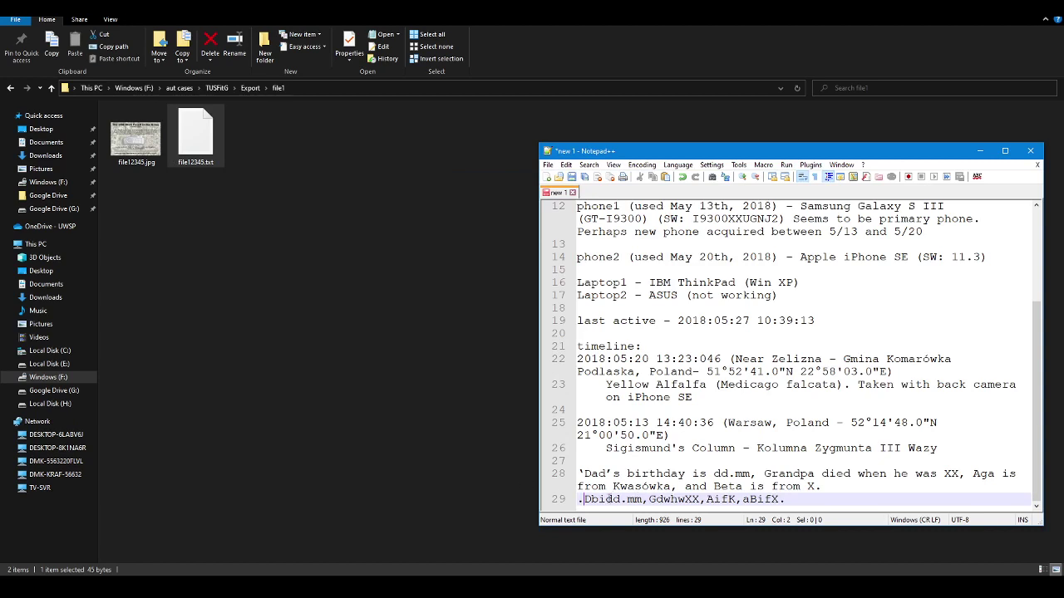
double_click(611, 499)
Step: Search the diary for 'birthday' and go back to Result 1 of 6, the May 1, 2018 Dad's-birthday entry
key(alt+Tab)
key(ctrl+f)
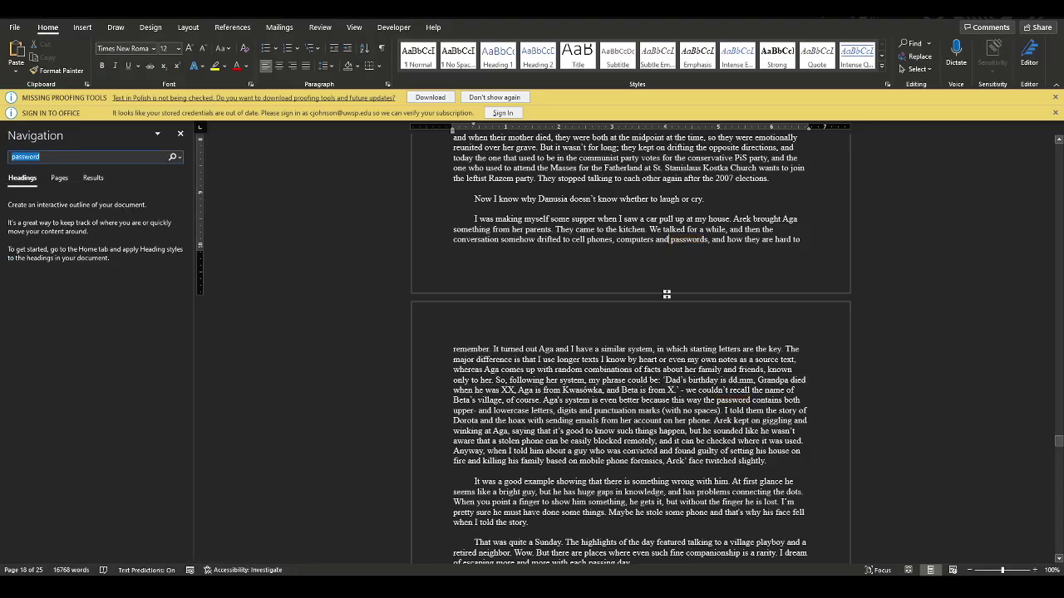
text(birthday)
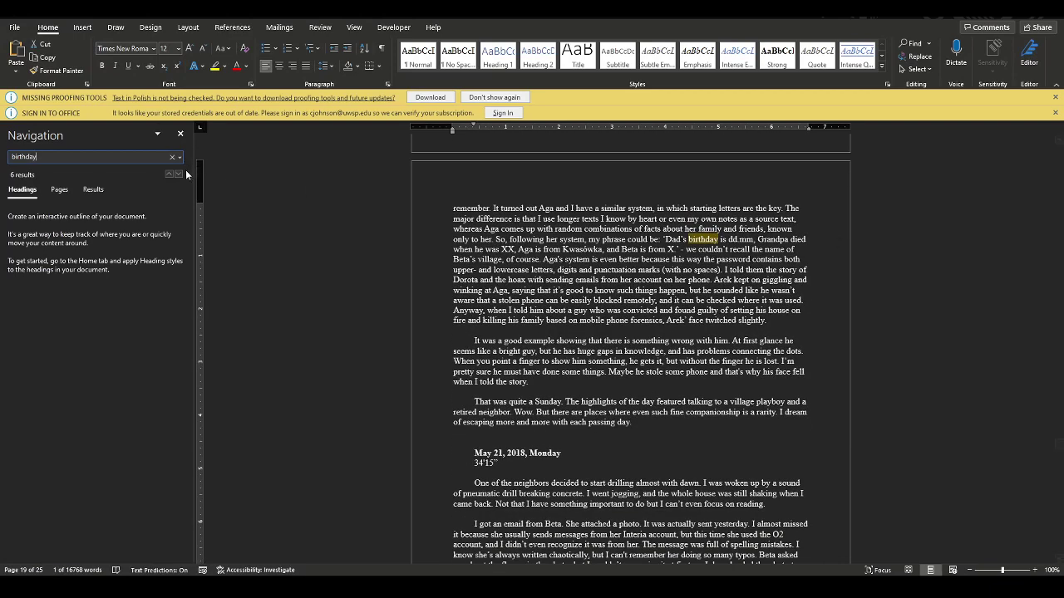
click(169, 175)
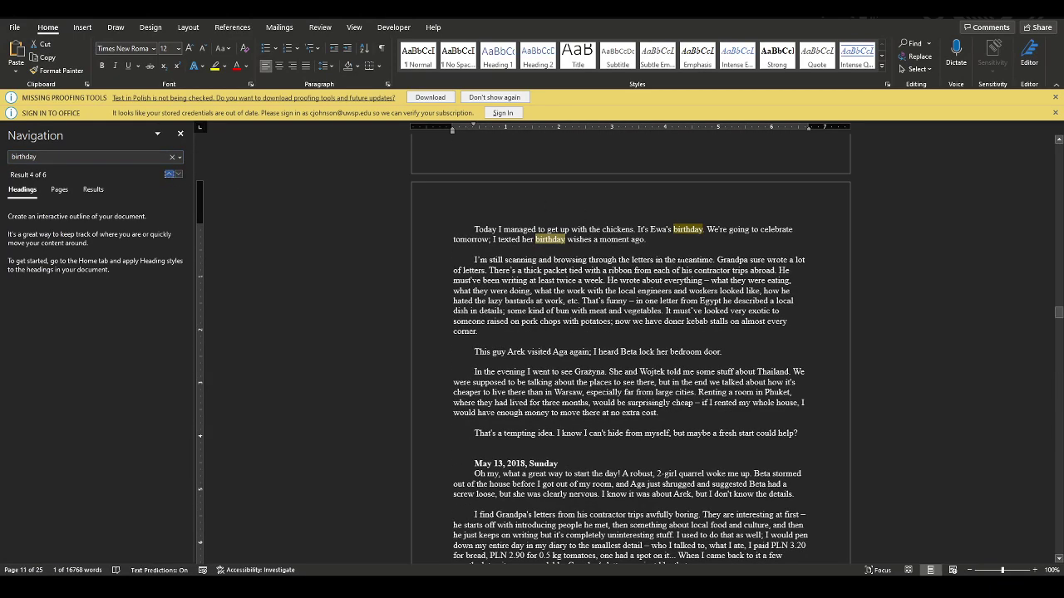
click(170, 175)
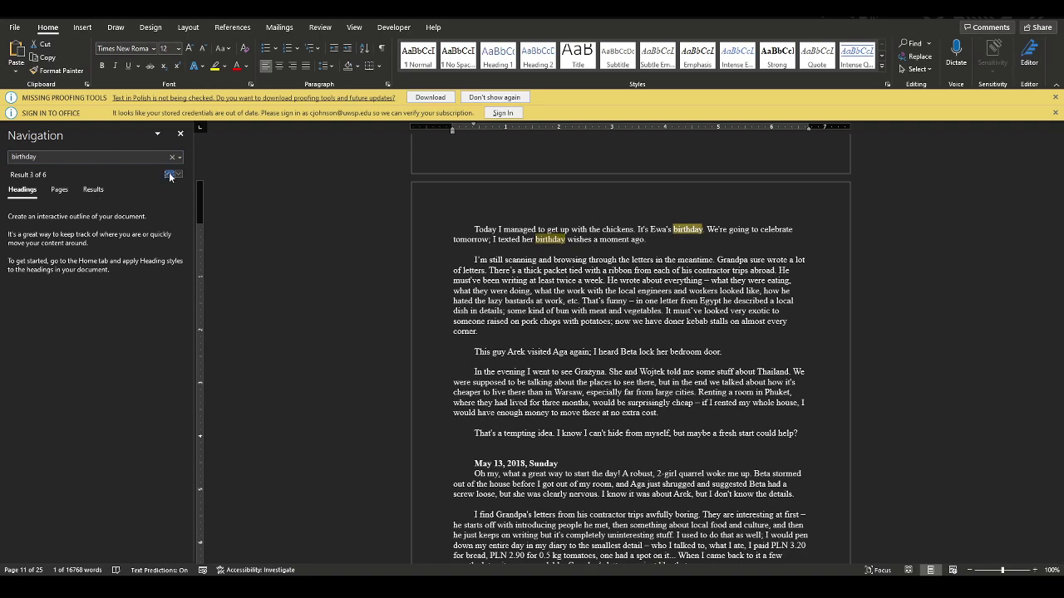
click(169, 176)
click(170, 176)
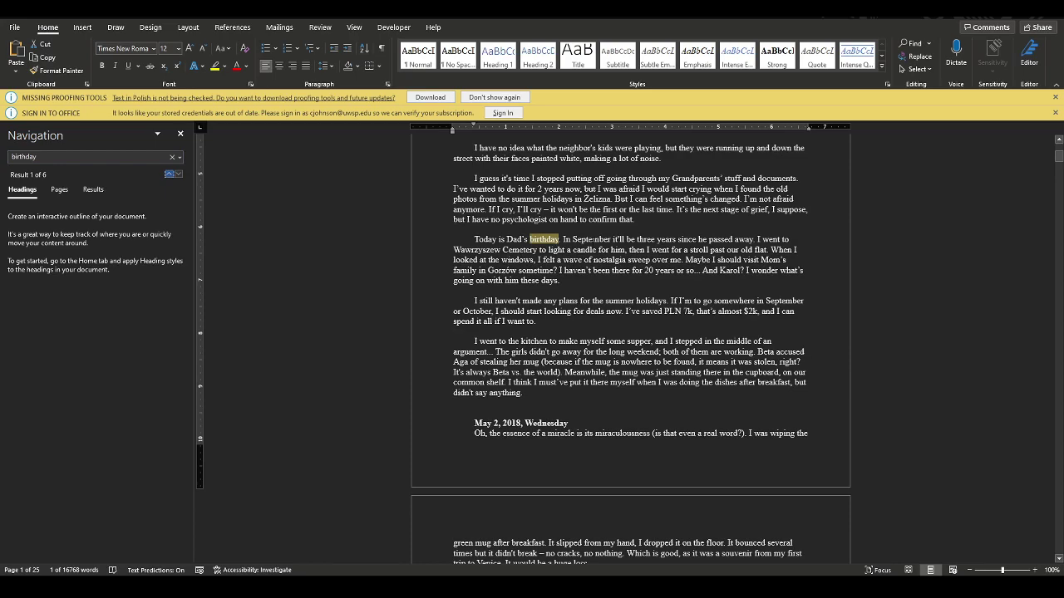
scroll(631, 349, up, 5)
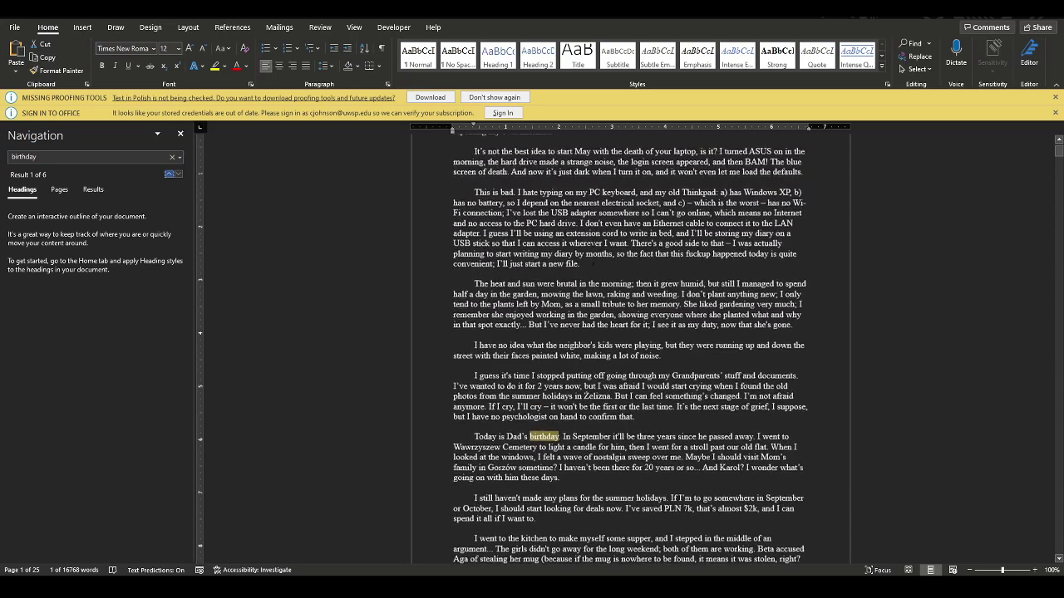
scroll(631, 349, up, 2)
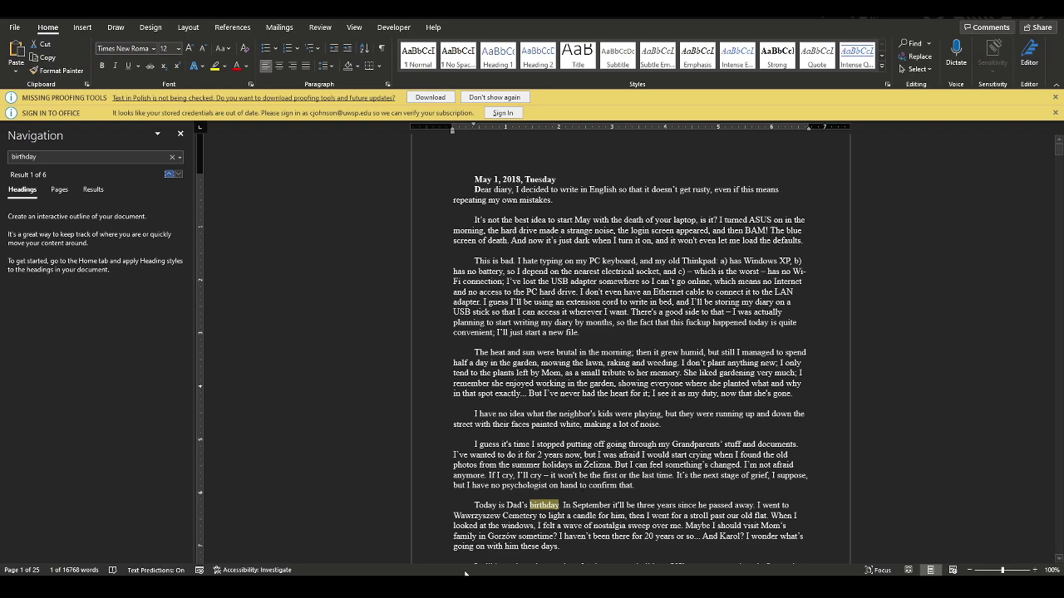
key(alt+Tab)
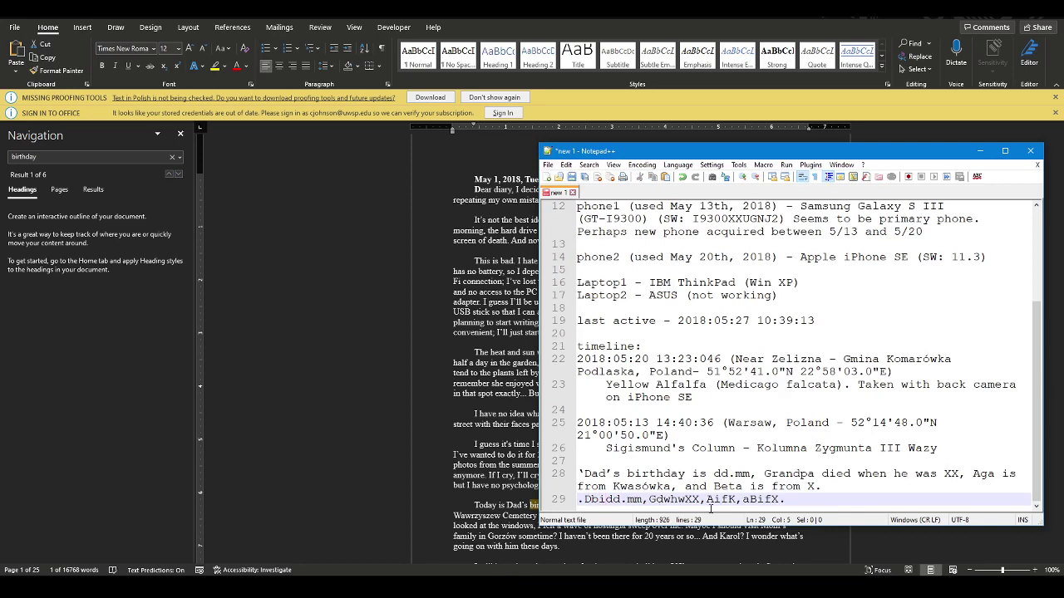
Step: Replace the dd.mm placeholder on line 29 with Dad's birthday, 01.05
key(Delete)
key(Delete)
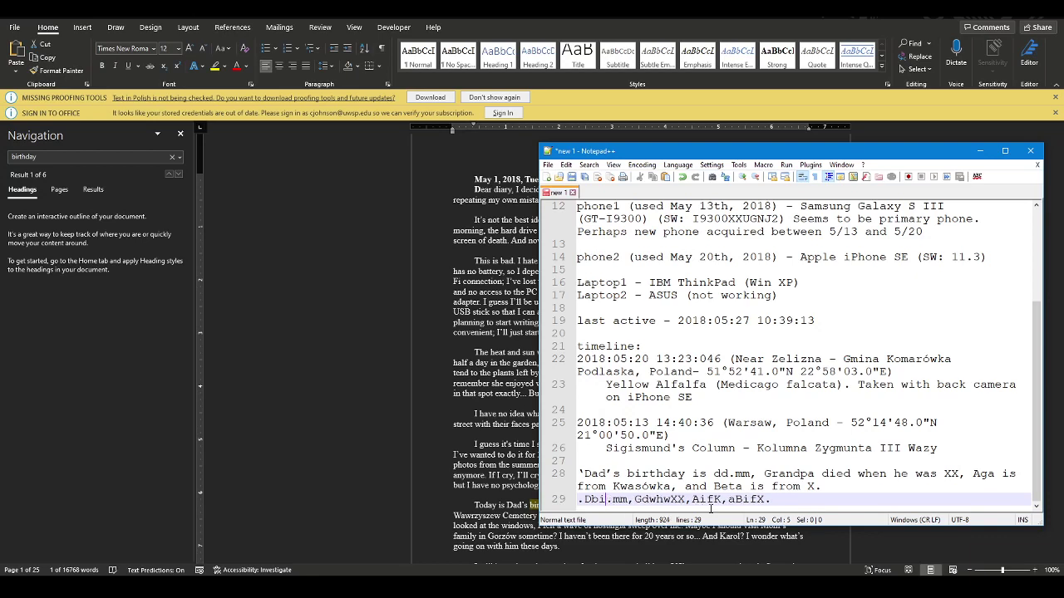
text(01)
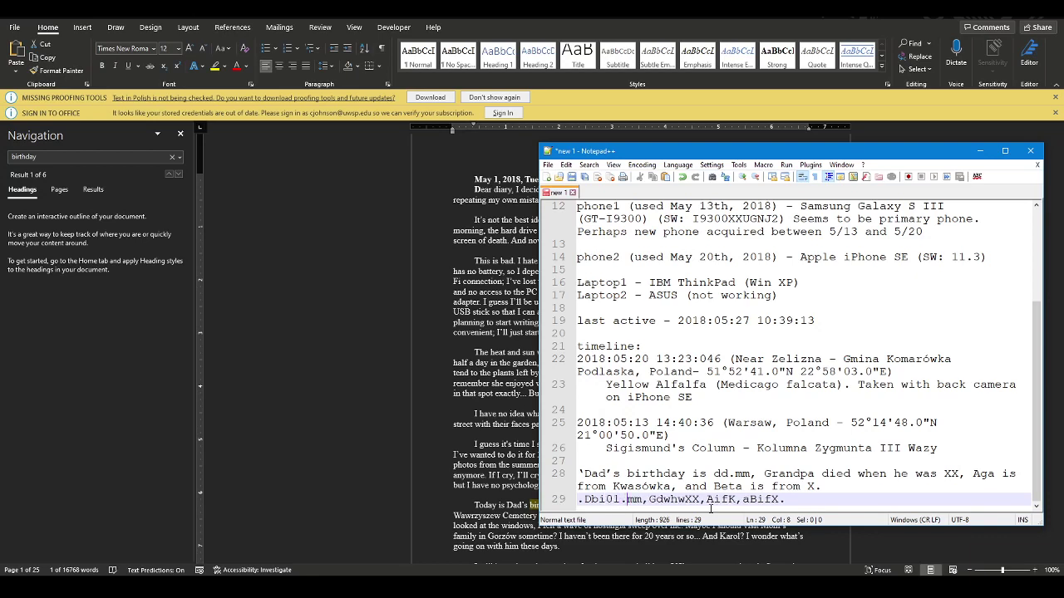
key(Delete)
key(Delete)
text(05)
click(466, 407)
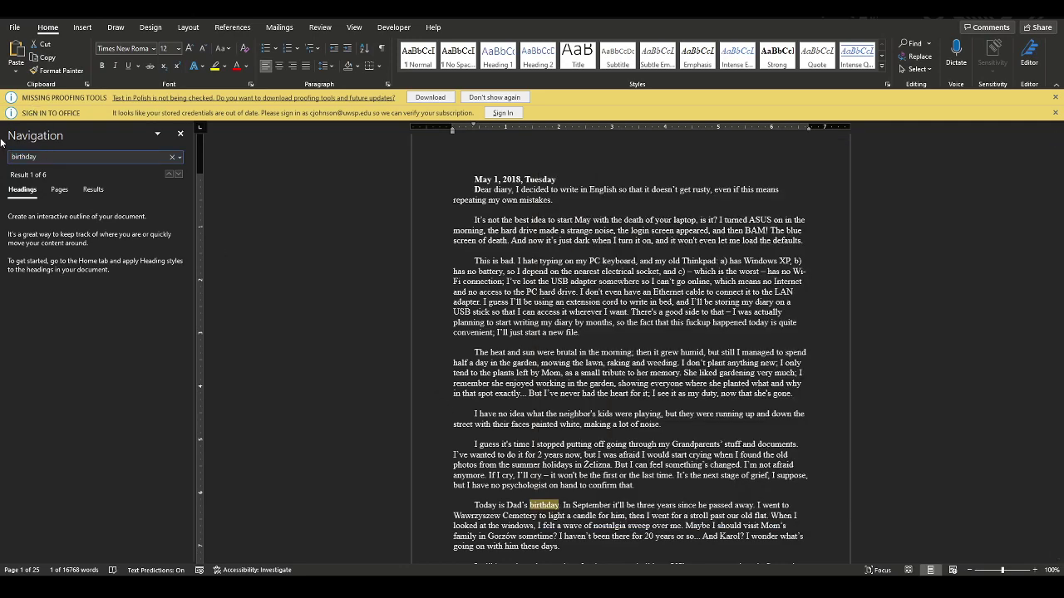
Step: Search the diary for 'grandpa' and step back to Result 7 of 27, the week Grandpa died
key(ctrl+a)
text(grandpa)
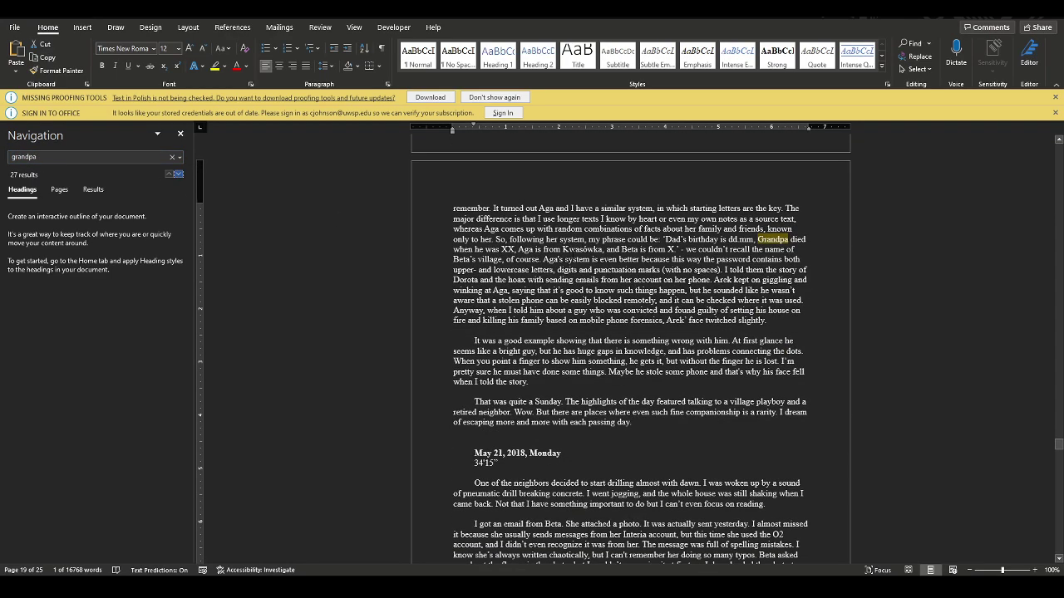
click(169, 173)
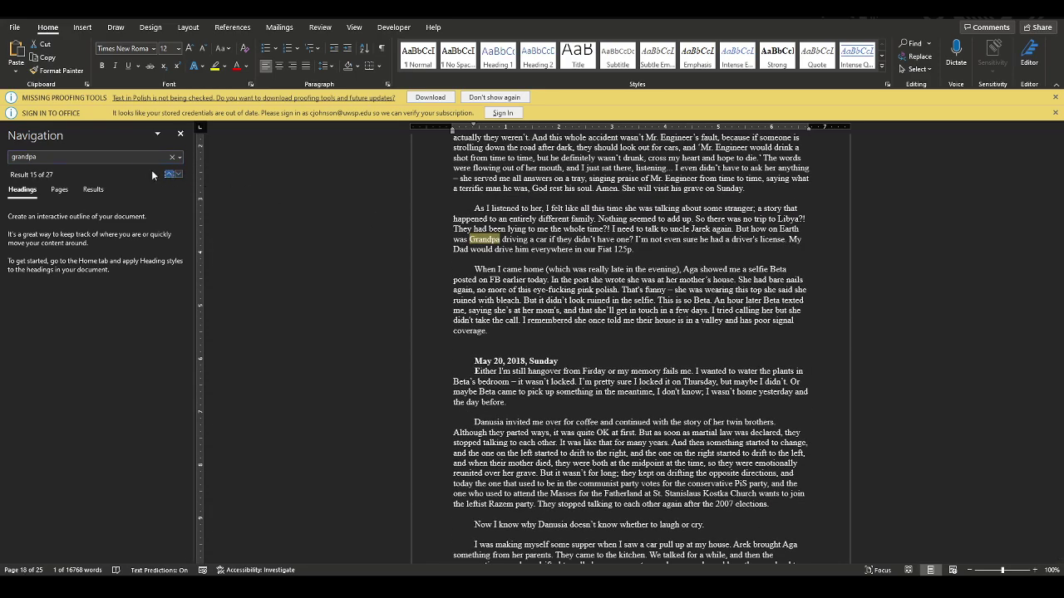
click(168, 176)
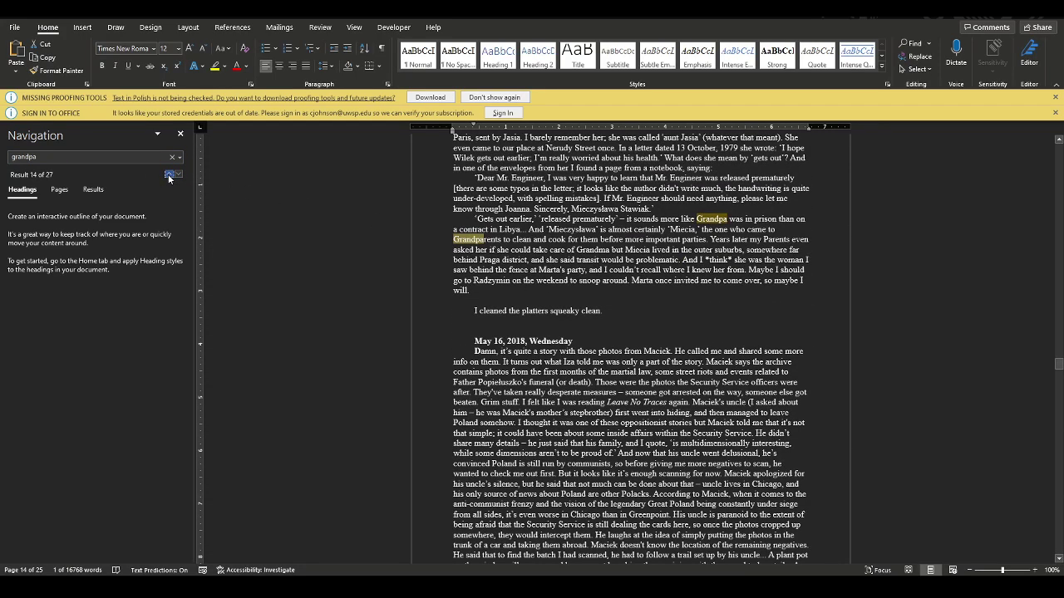
click(169, 175)
click(169, 175)
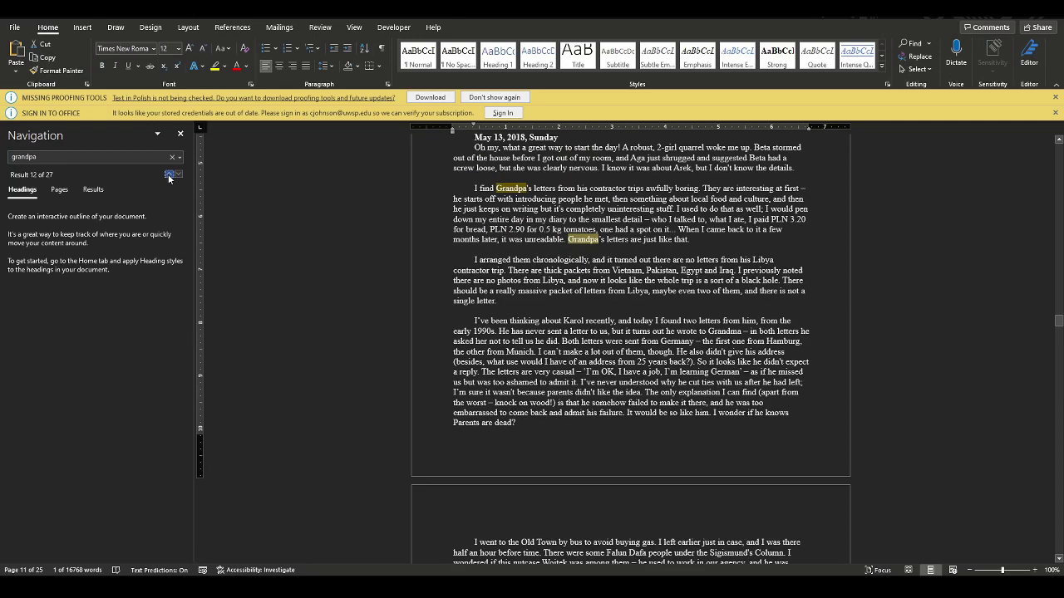
click(169, 176)
click(168, 175)
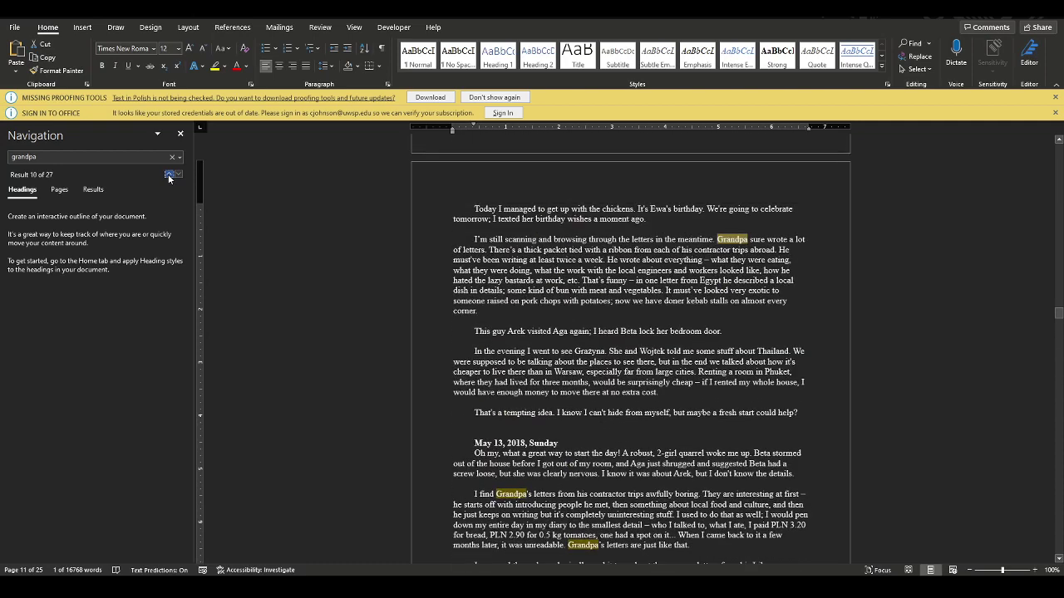
click(169, 175)
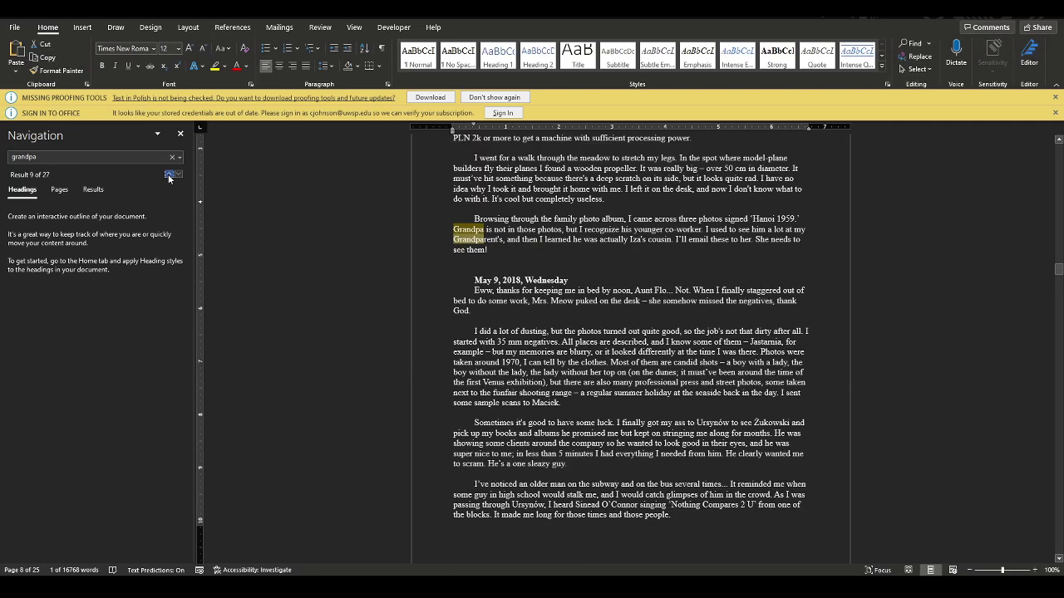
click(168, 175)
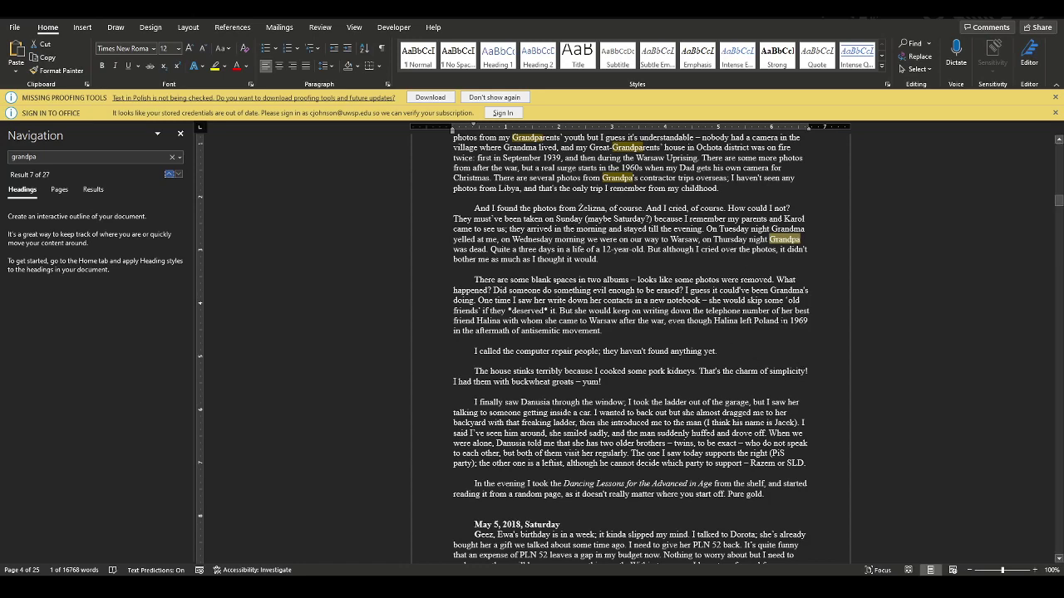
scroll(630, 349, up, 2)
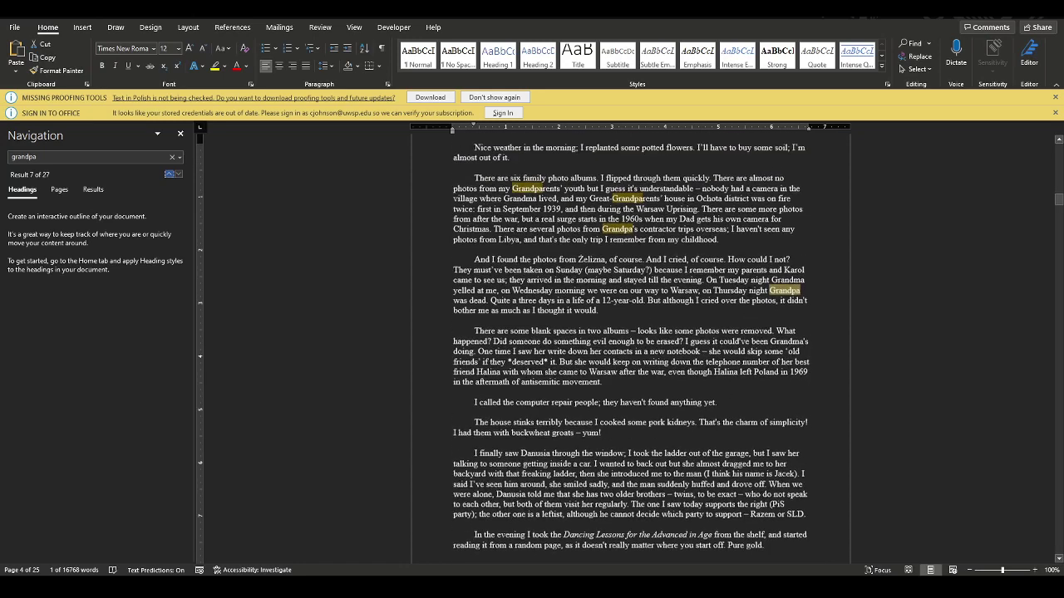
scroll(630, 349, up, 1)
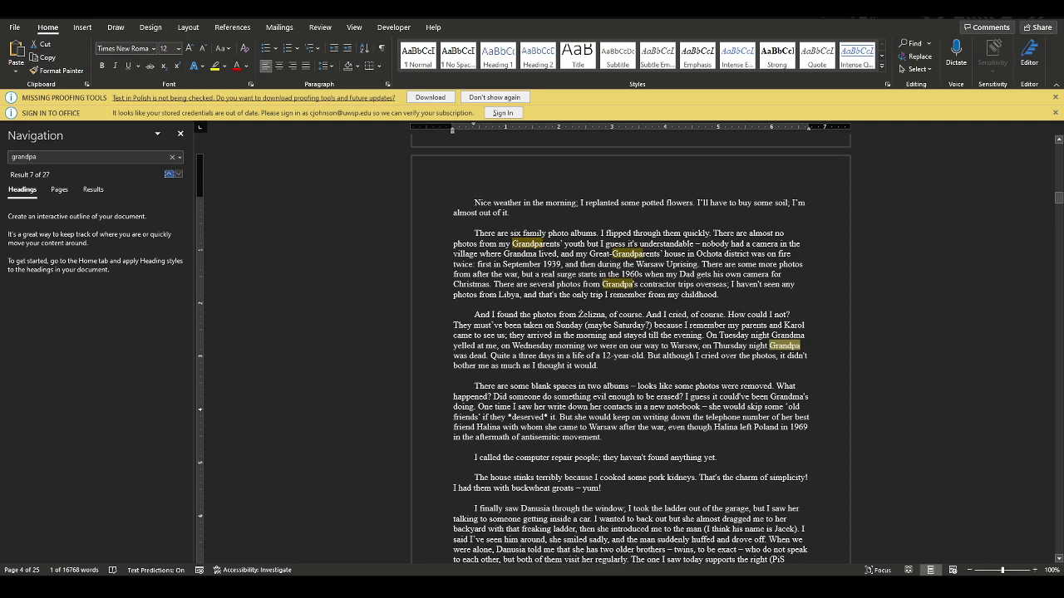
scroll(710, 301, up, 1)
key(alt+Tab)
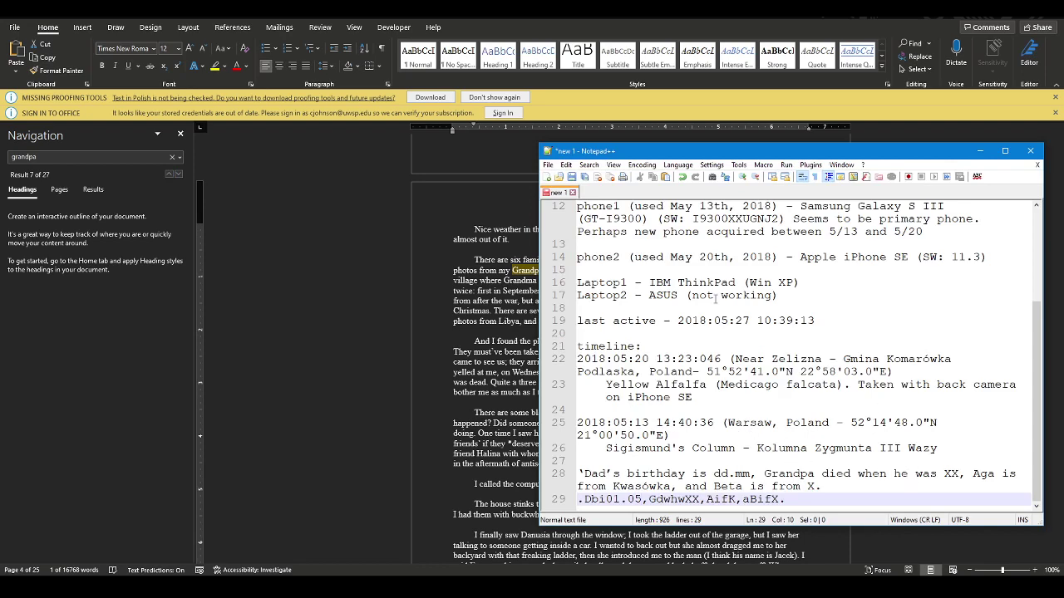
key(alt+Tab)
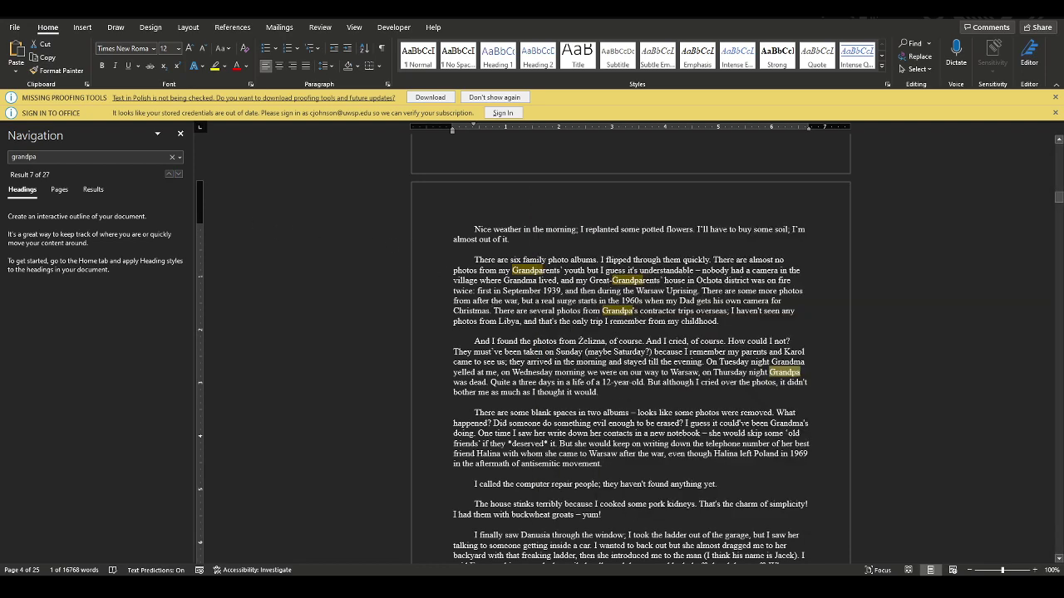
double_click(621, 383)
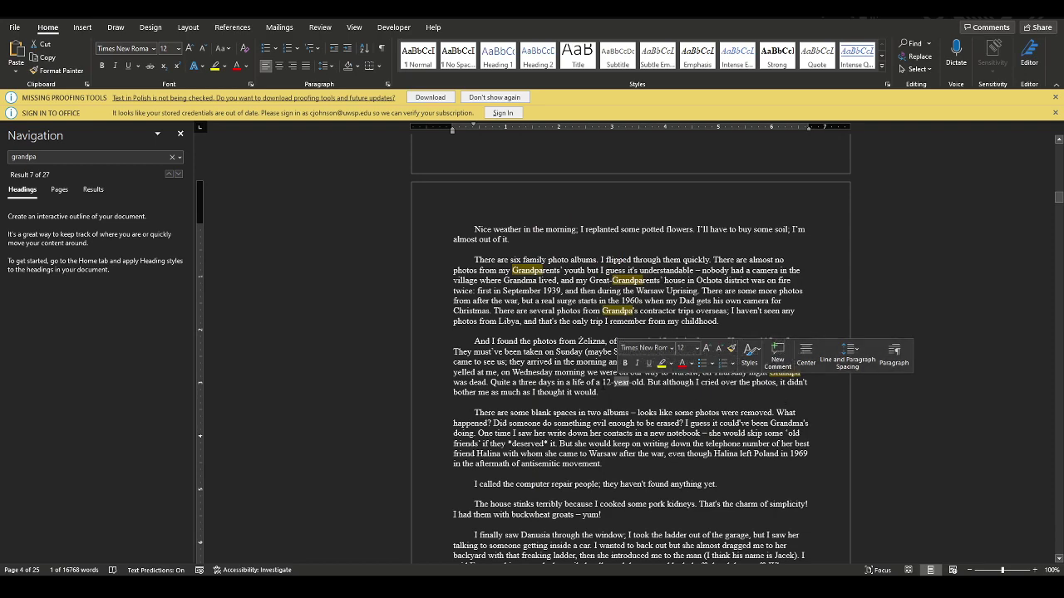
click(621, 382)
scroll(667, 388, up, 1)
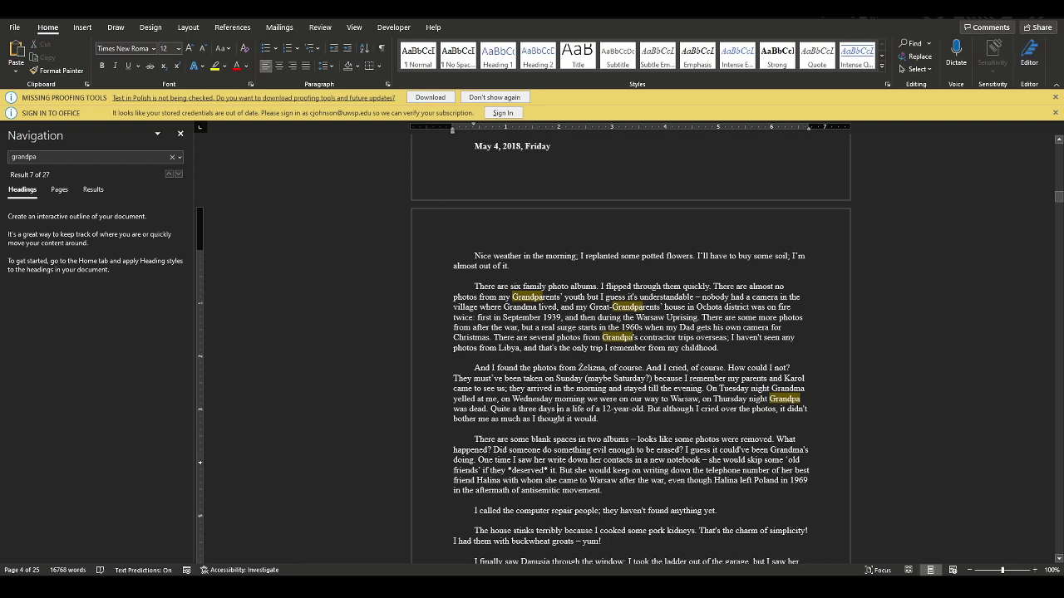
scroll(681, 394, up, 5)
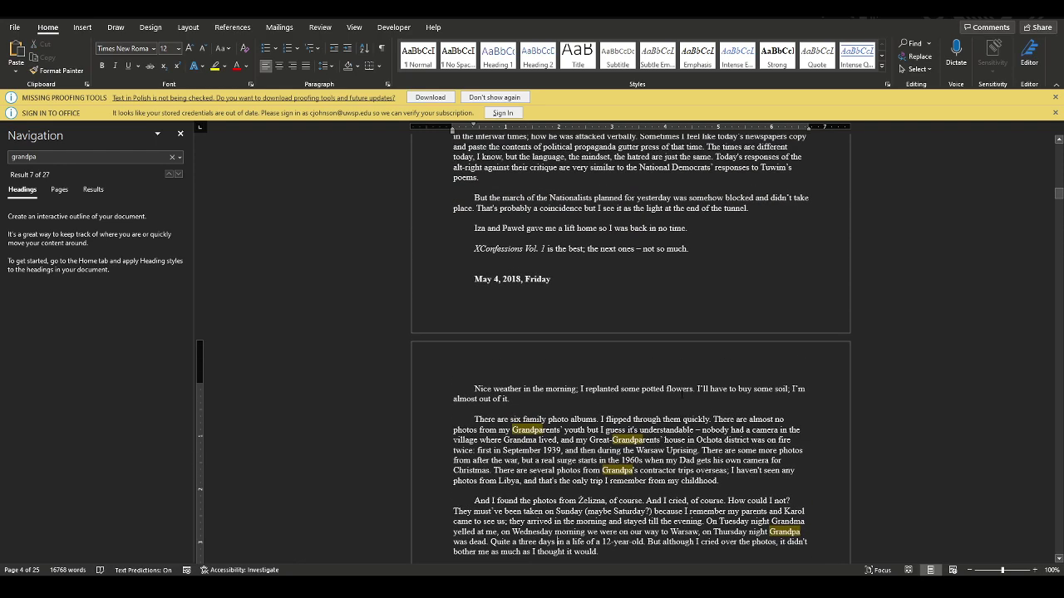
scroll(681, 393, up, 1)
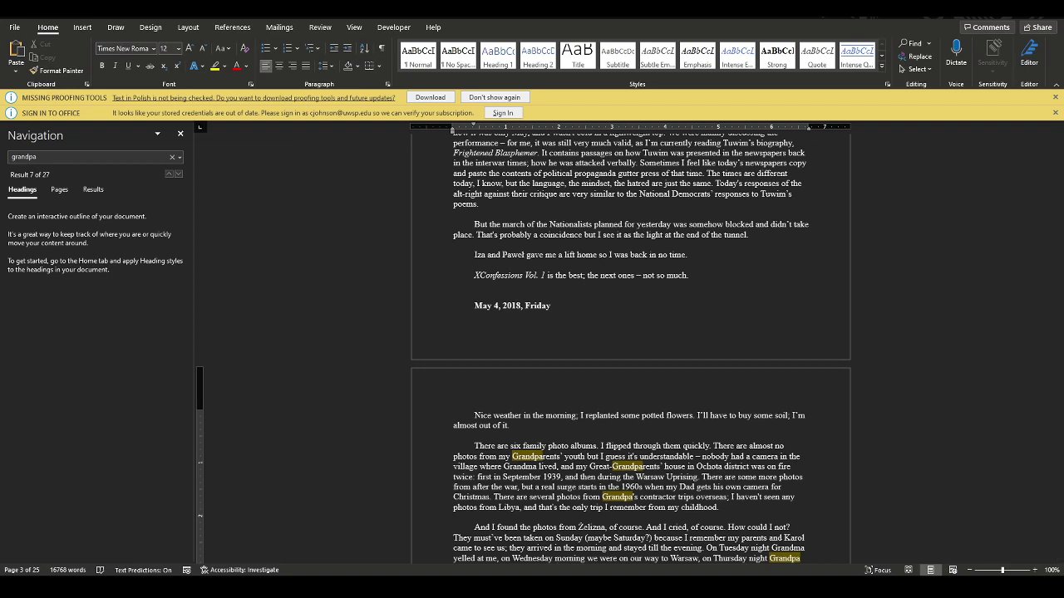
key(alt+Tab)
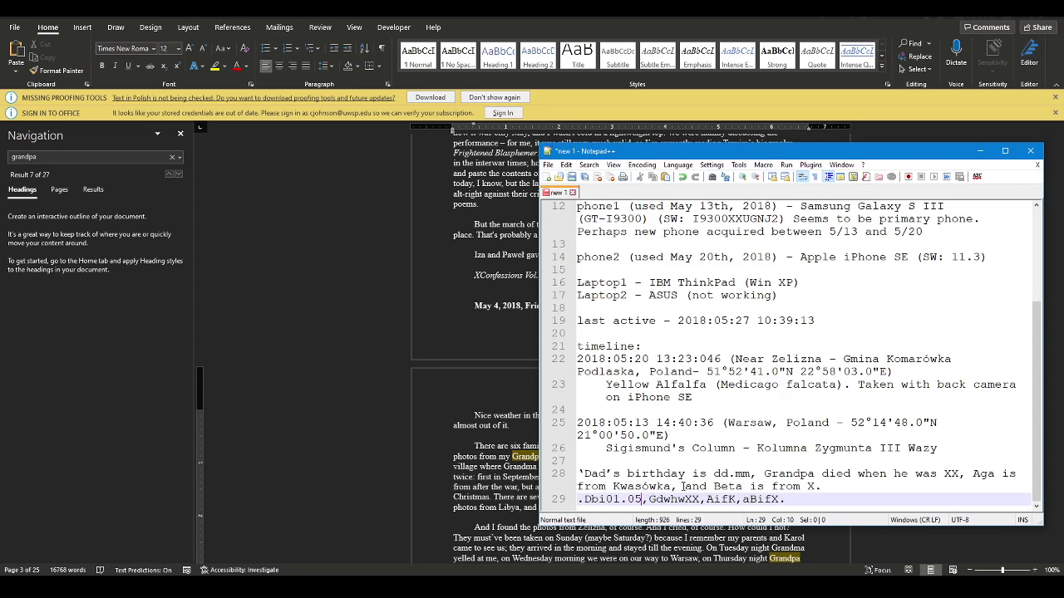
click(120, 156)
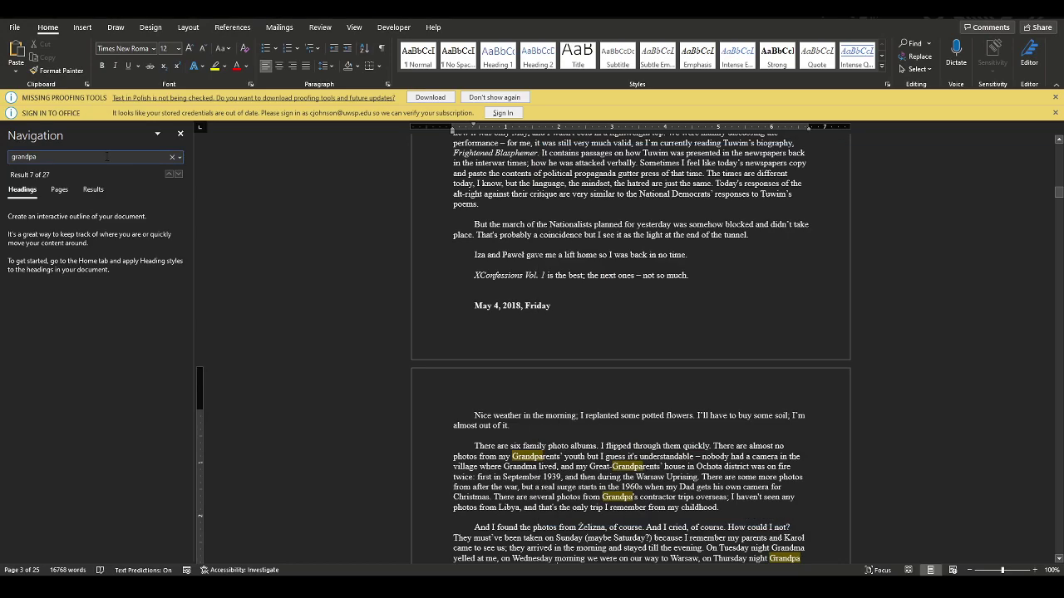
Step: Search the diary for 'Beta' and step forward through her mentions to Result 24 of 47 to find her home village
key(ctrl+a)
text(Beta)
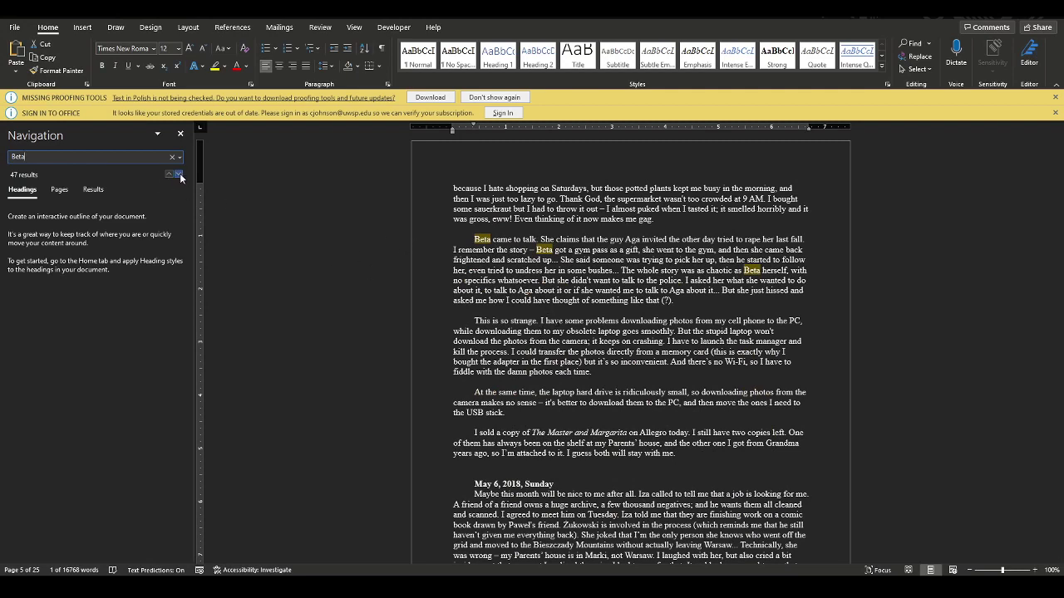
click(179, 173)
click(179, 175)
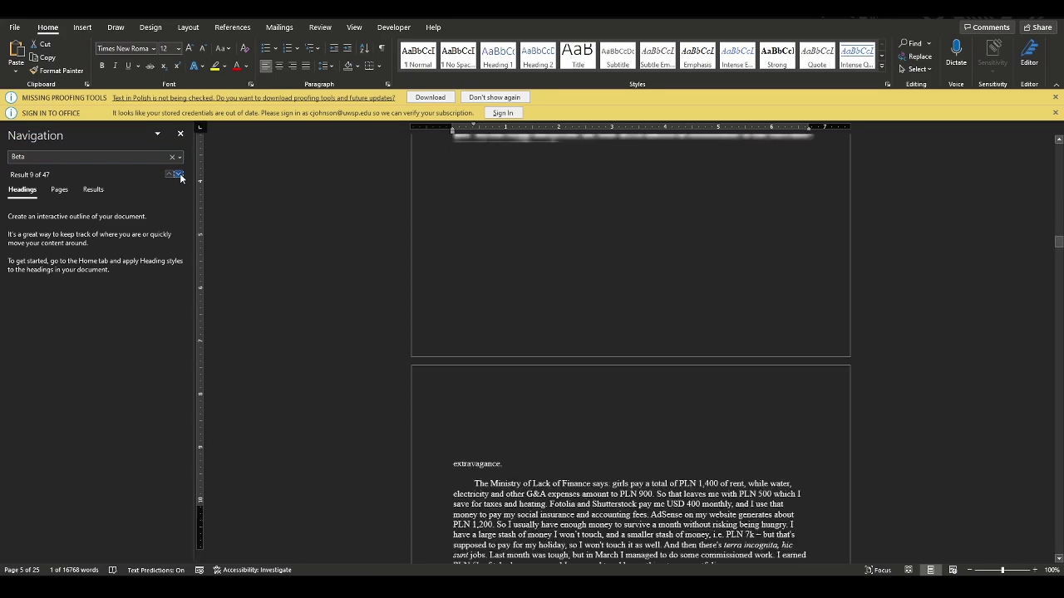
click(179, 174)
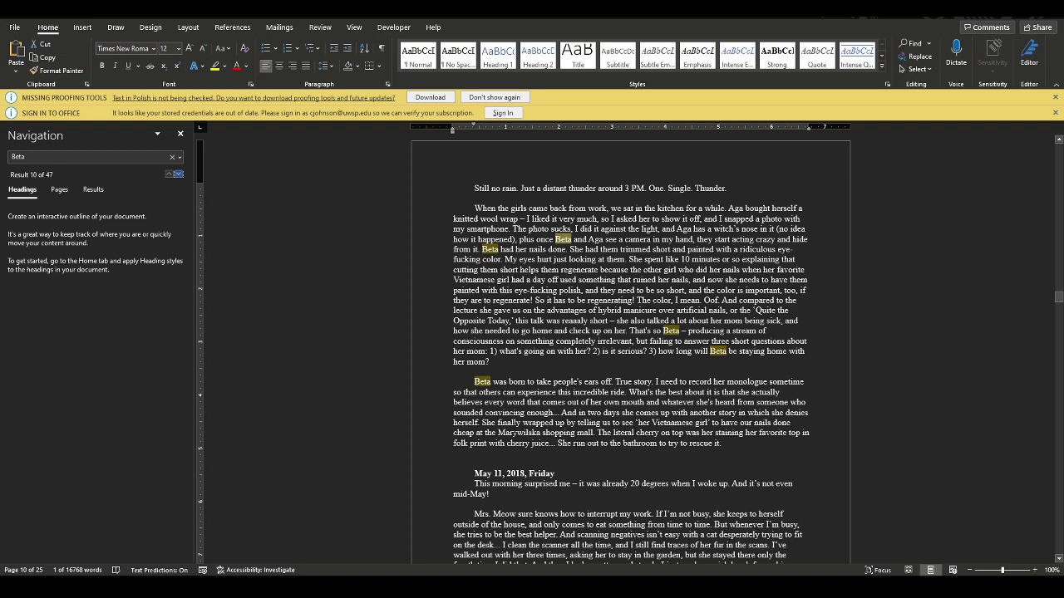
click(180, 174)
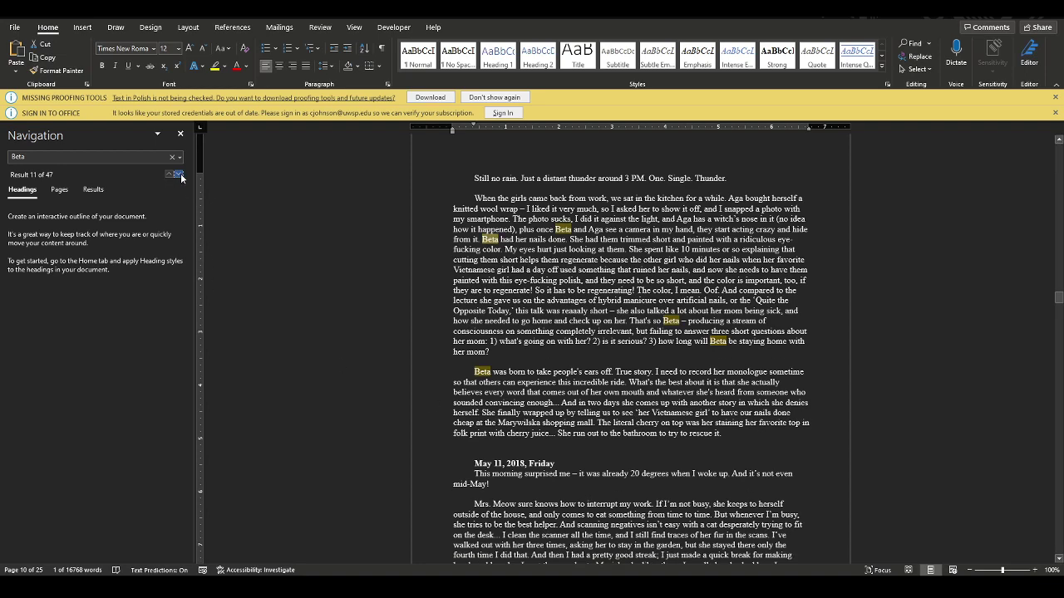
click(180, 174)
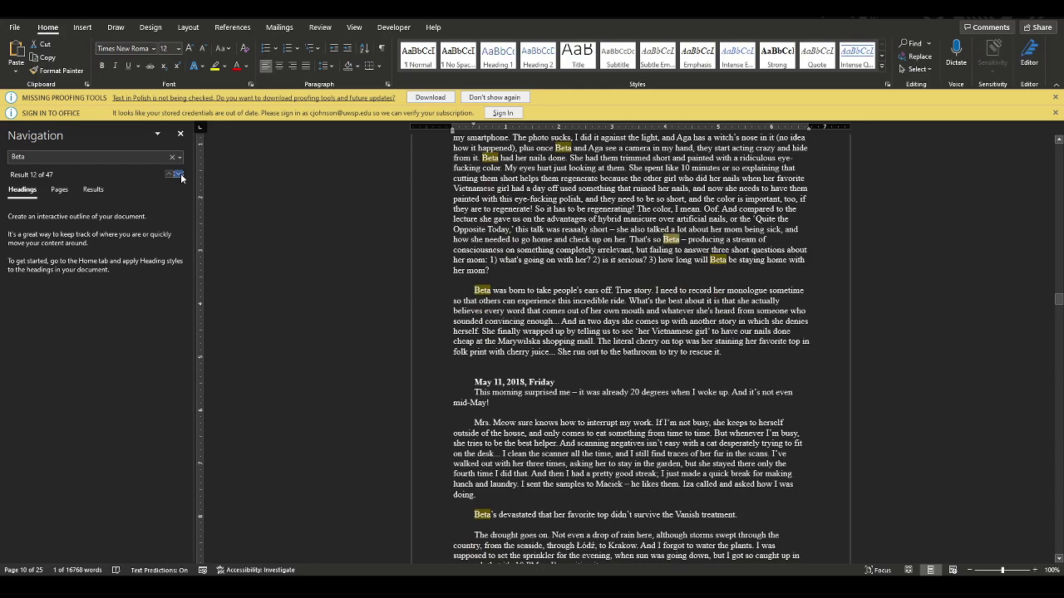
click(179, 175)
click(180, 175)
click(180, 175)
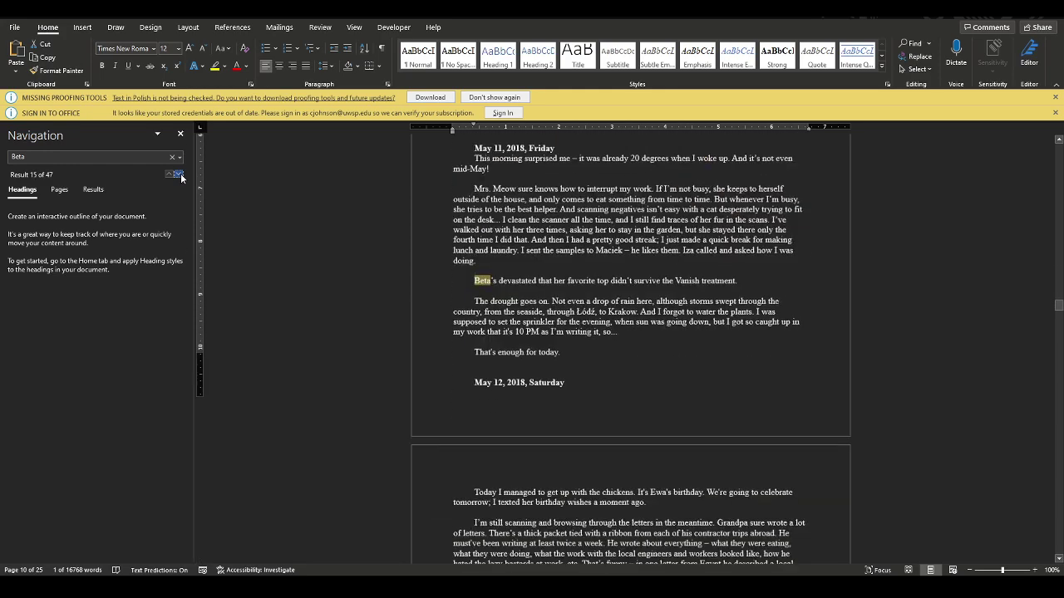
click(181, 175)
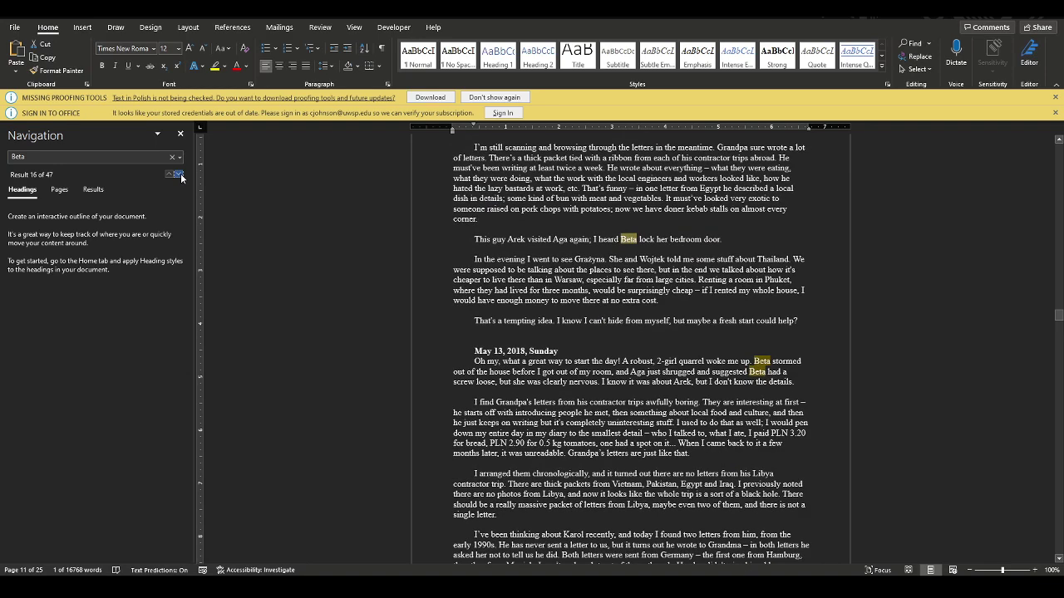
click(180, 175)
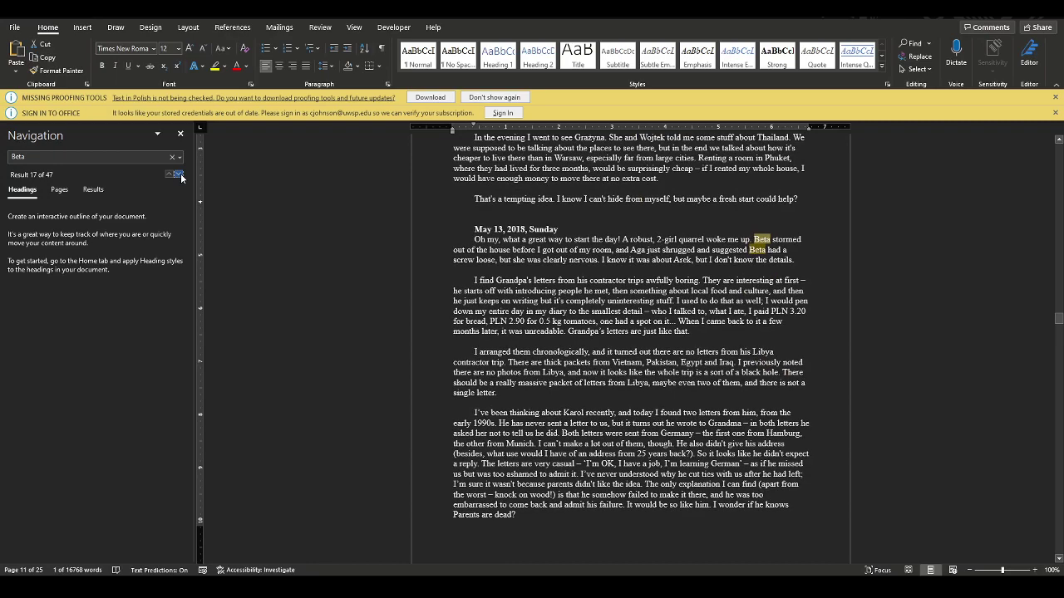
click(180, 176)
click(181, 175)
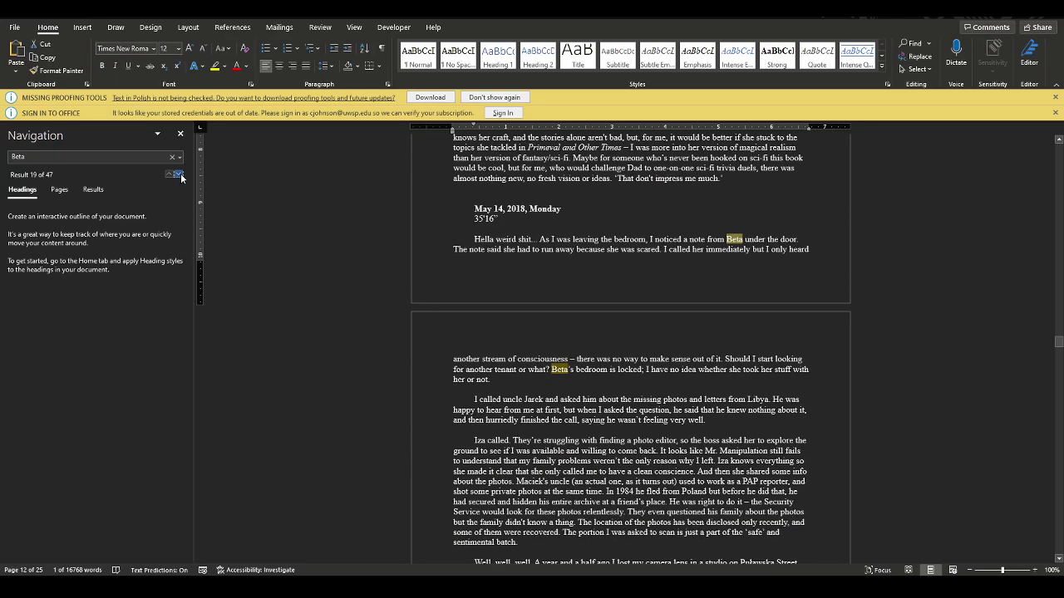
click(181, 176)
click(181, 175)
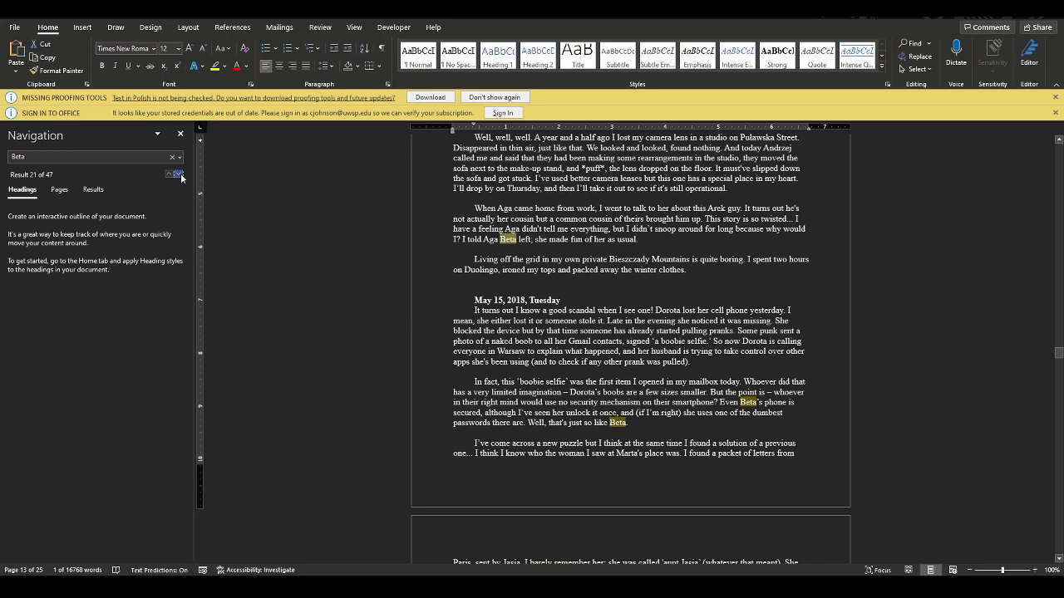
click(181, 176)
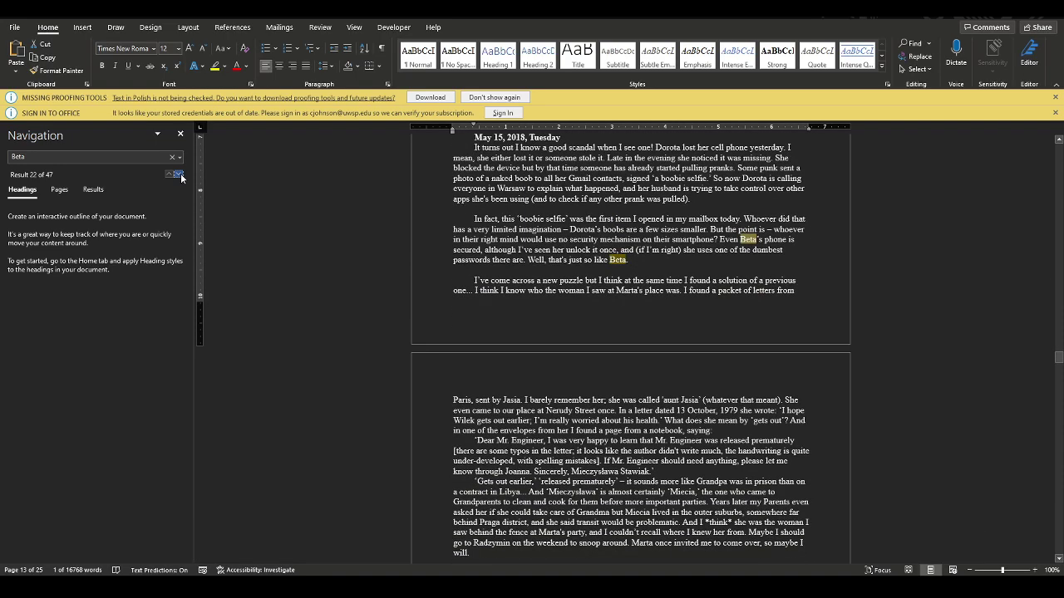
click(180, 175)
click(180, 175)
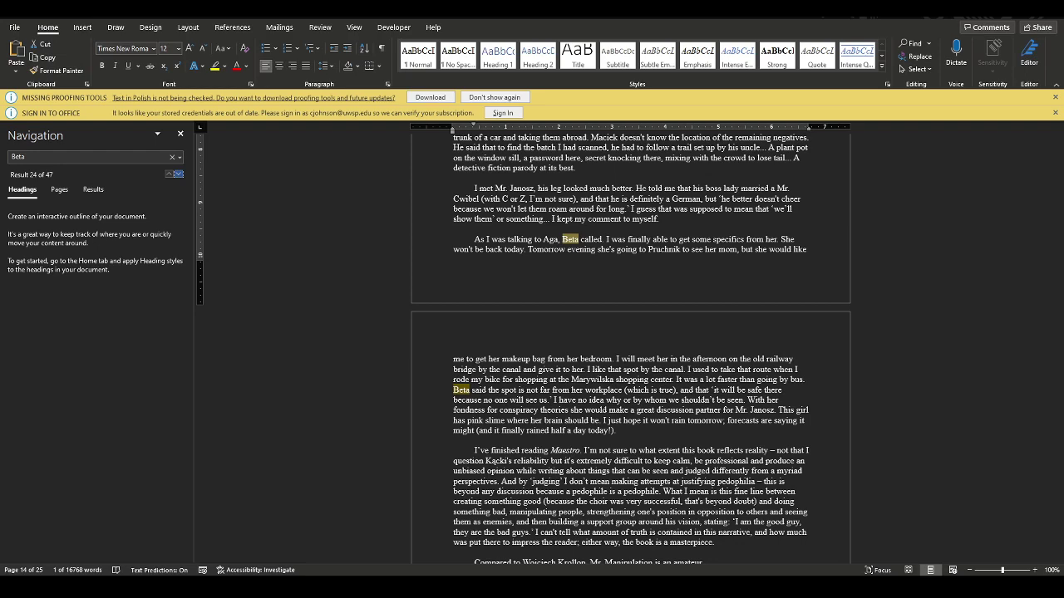
Step: Replace the trailing X in the password candidate with M, making the last piece aBifM
key(alt+Tab)
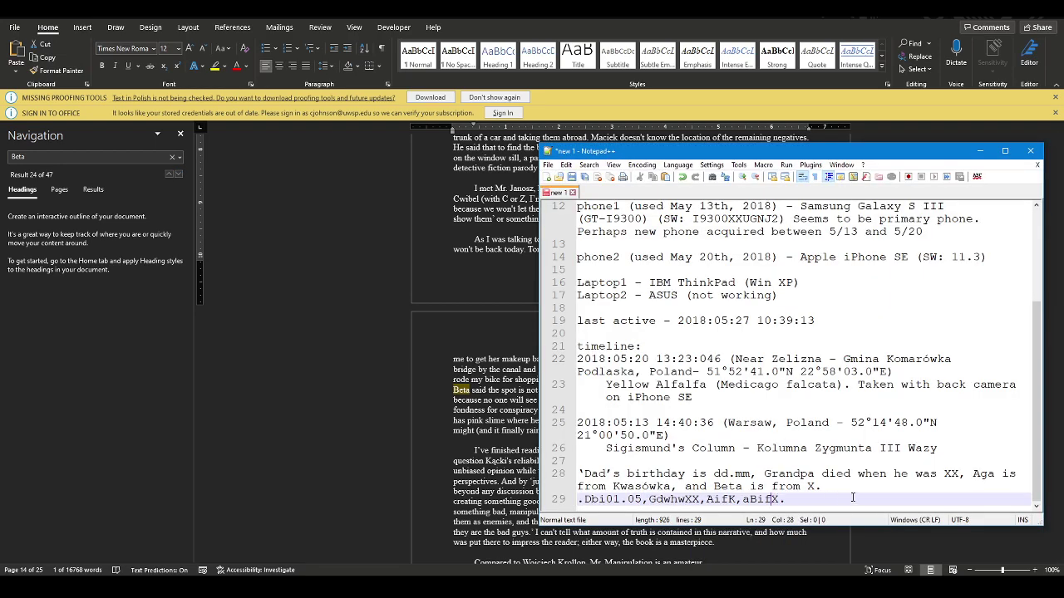
key(Delete)
click(439, 400)
Step: Advance through the remaining Beta matches to 47 of 47, the Marywilska errand on page 25
scroll(632, 349, down, 3)
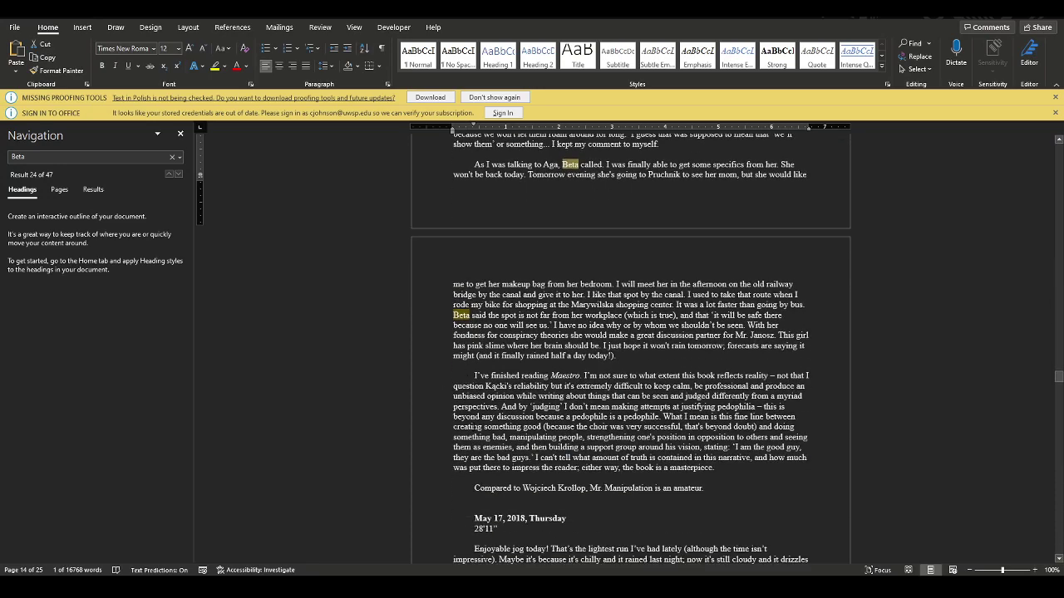
click(179, 175)
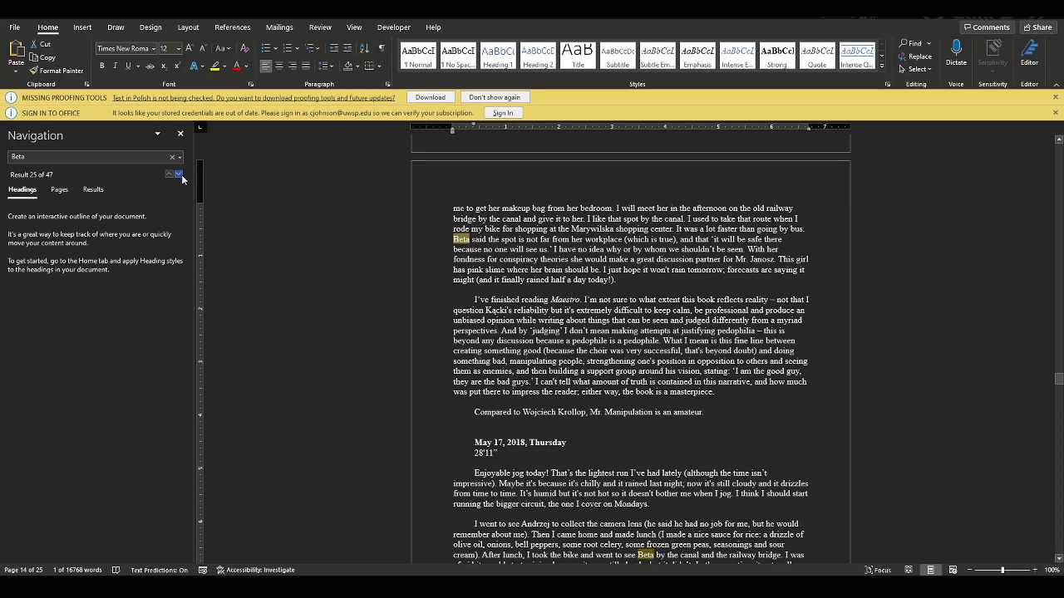
click(179, 176)
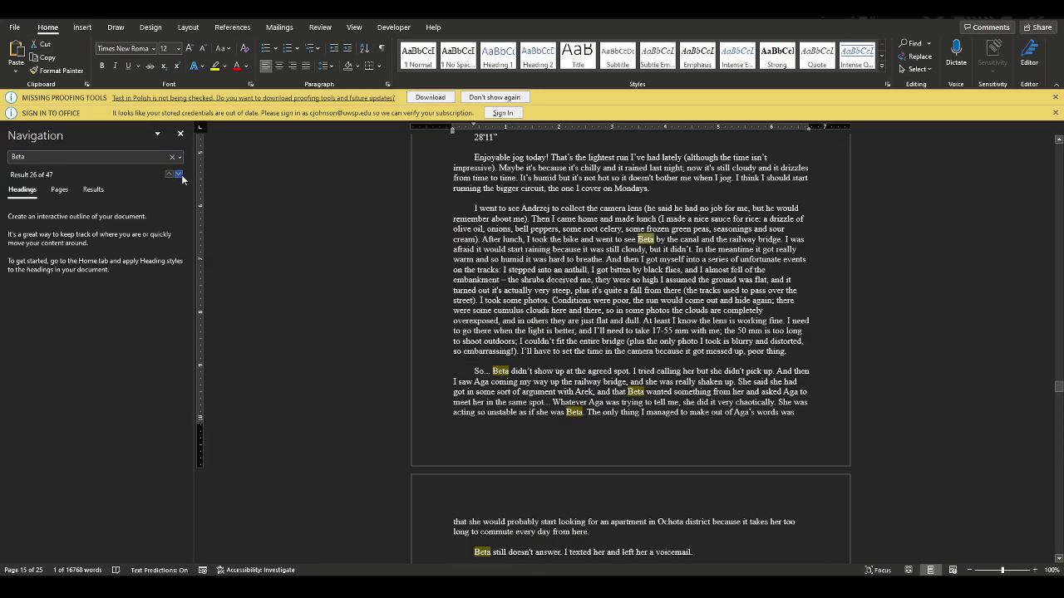
click(178, 175)
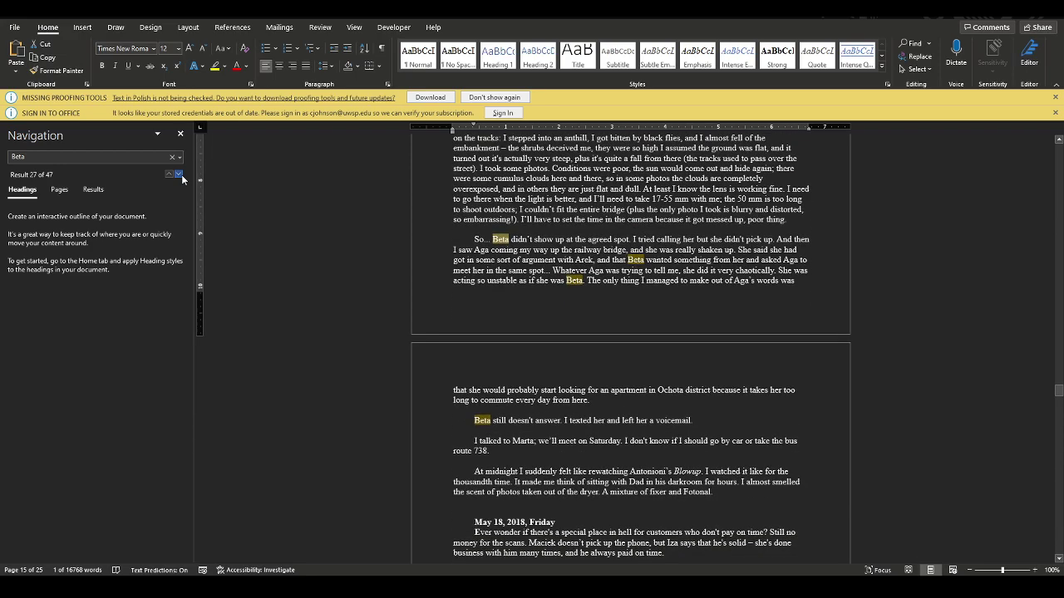
click(179, 176)
click(179, 176)
click(178, 175)
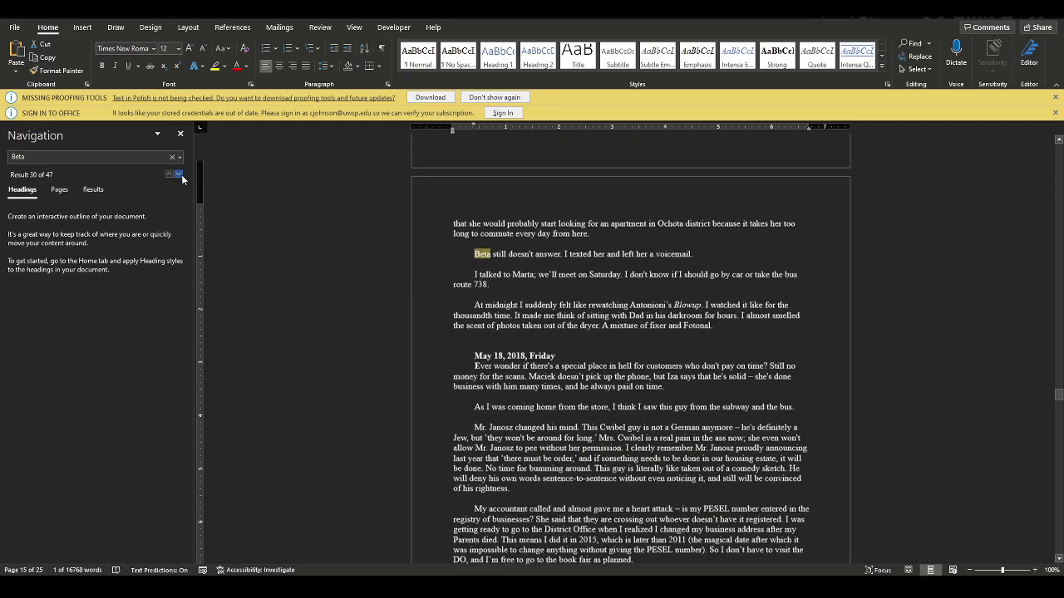
click(178, 175)
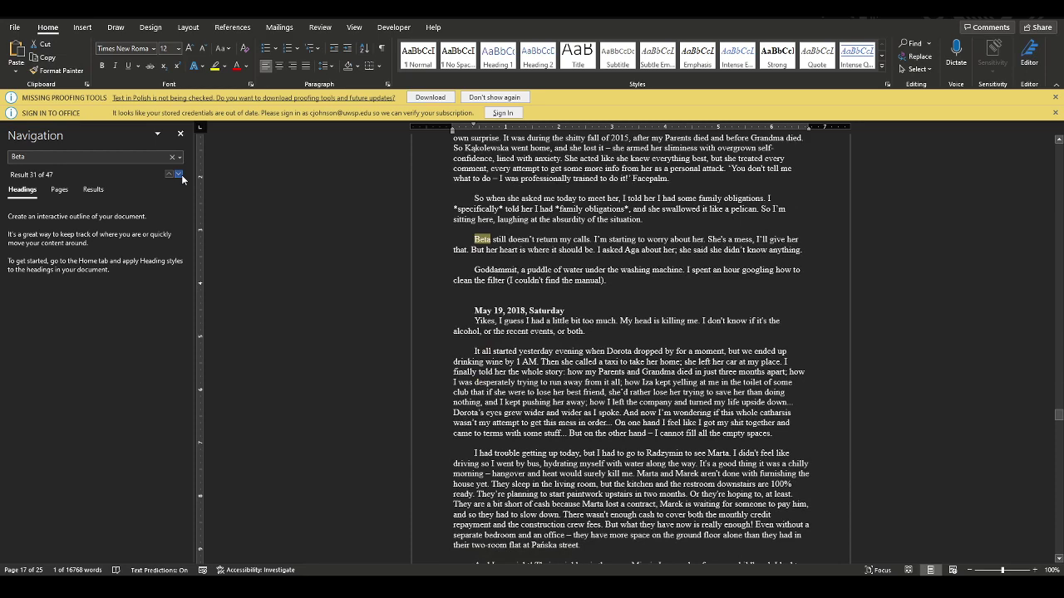
click(178, 176)
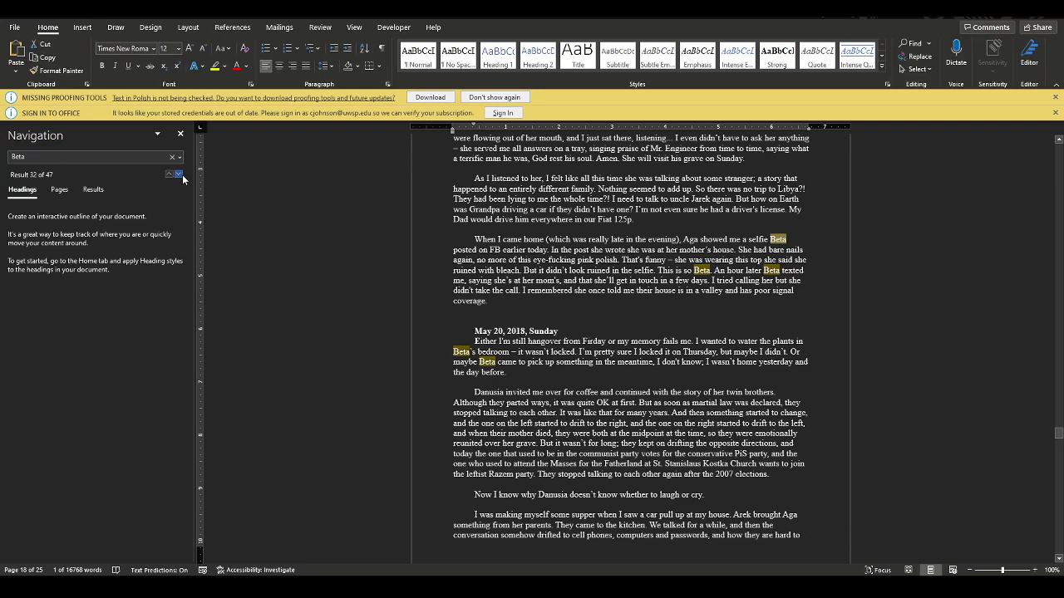
click(179, 175)
click(178, 175)
click(179, 176)
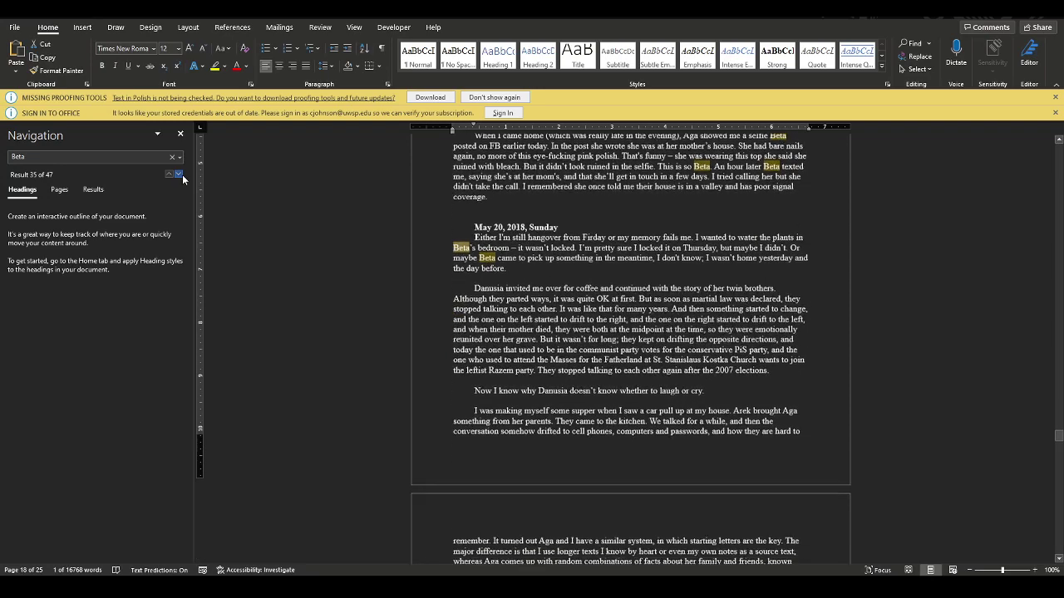
click(179, 175)
click(179, 175)
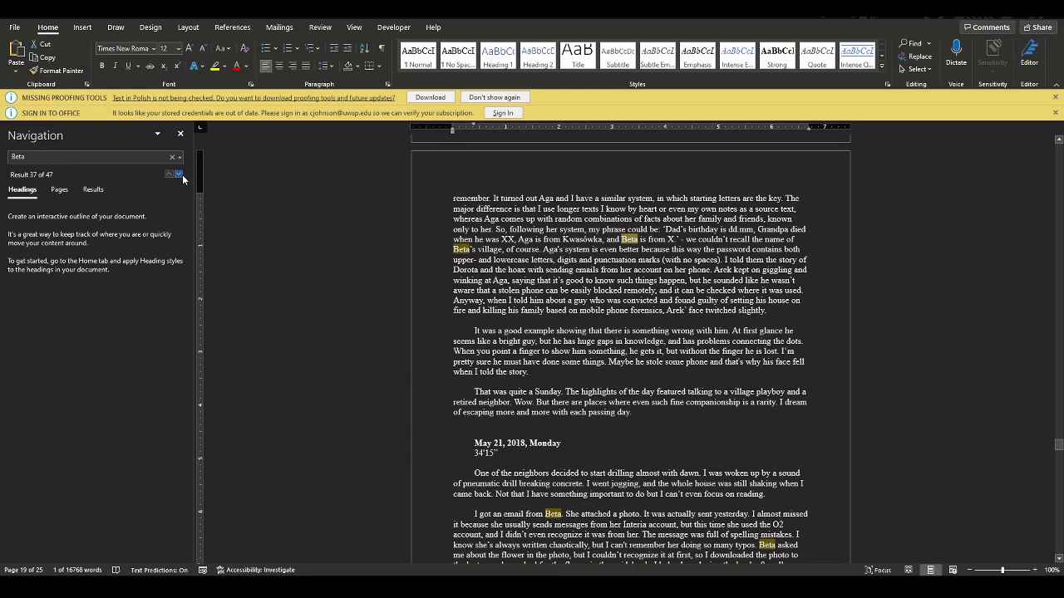
click(179, 175)
click(179, 175)
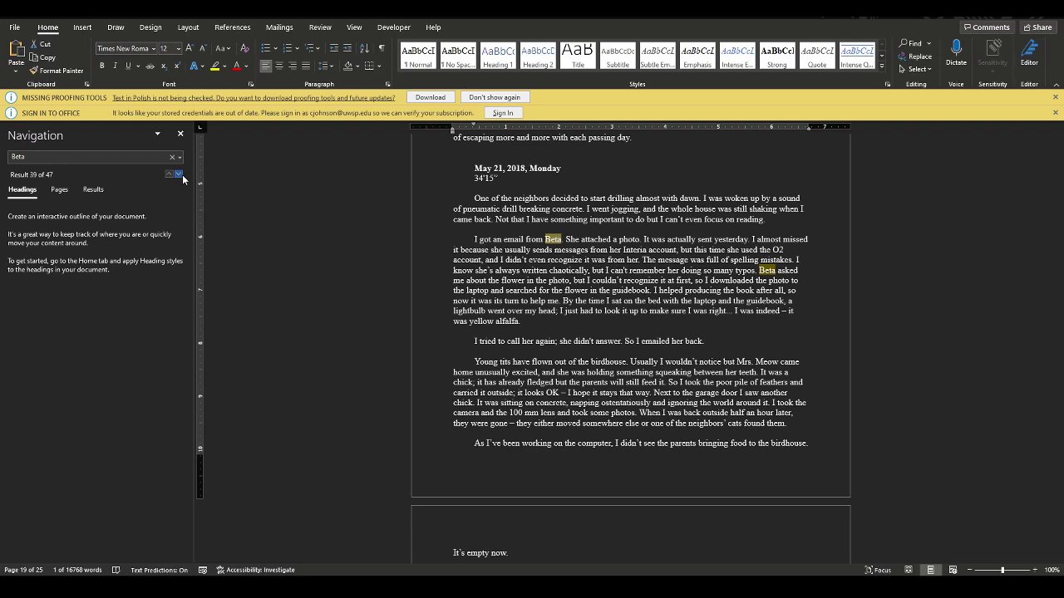
click(179, 174)
click(179, 174)
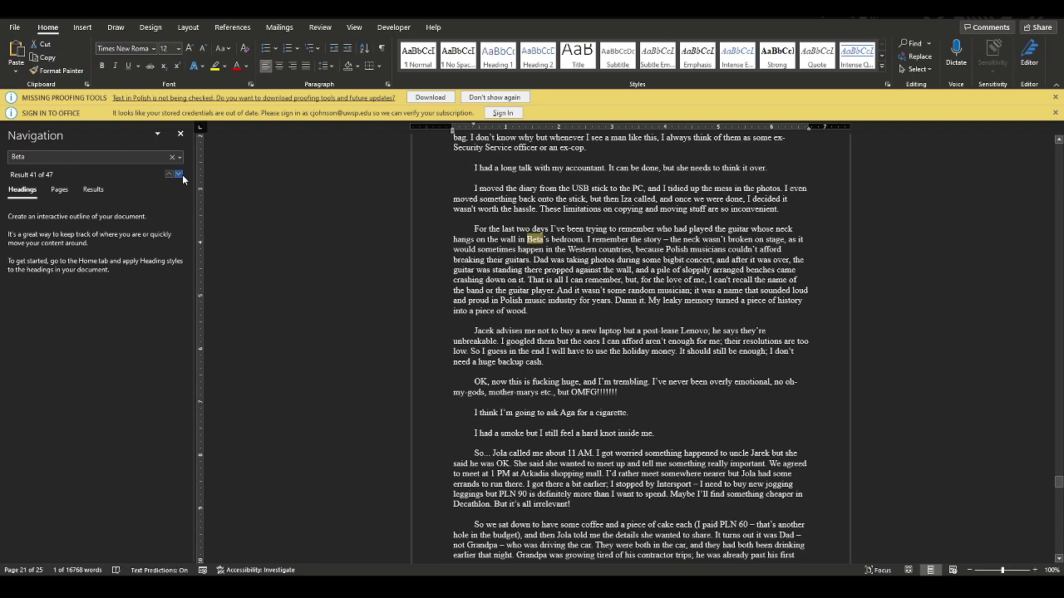
click(179, 174)
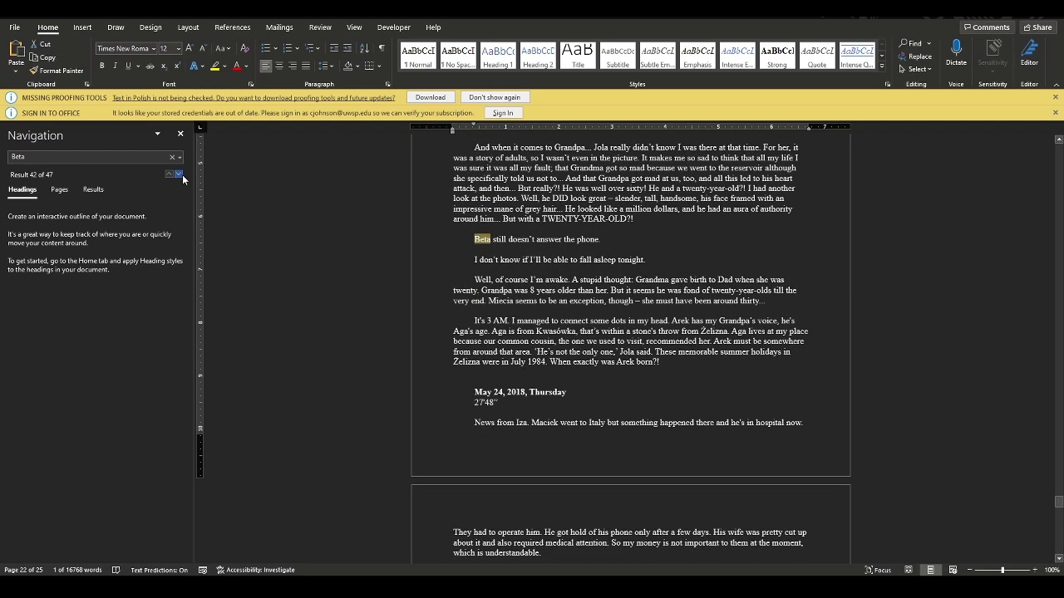
click(178, 175)
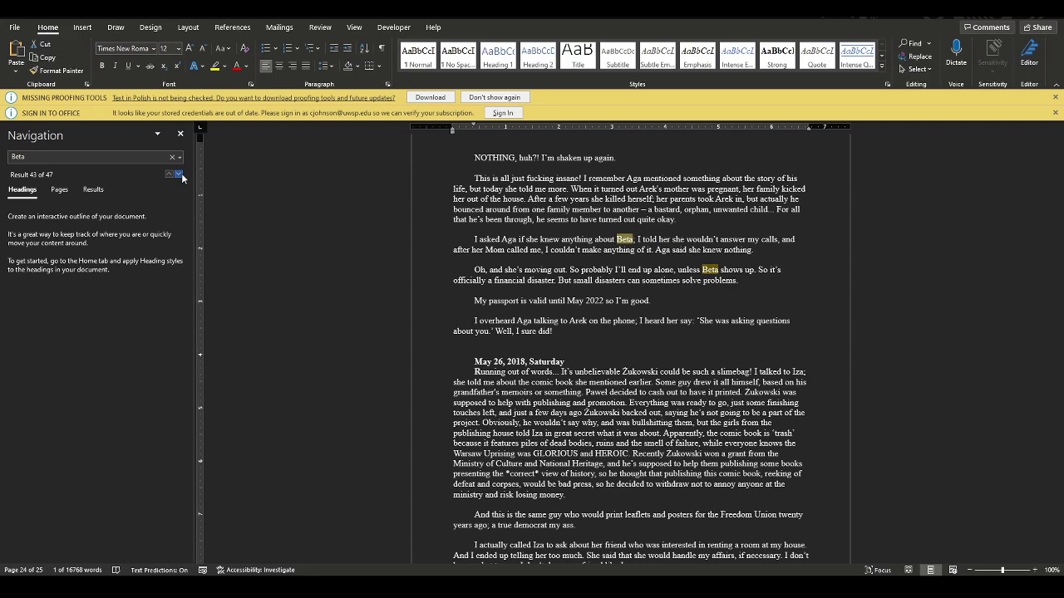
click(178, 175)
click(179, 174)
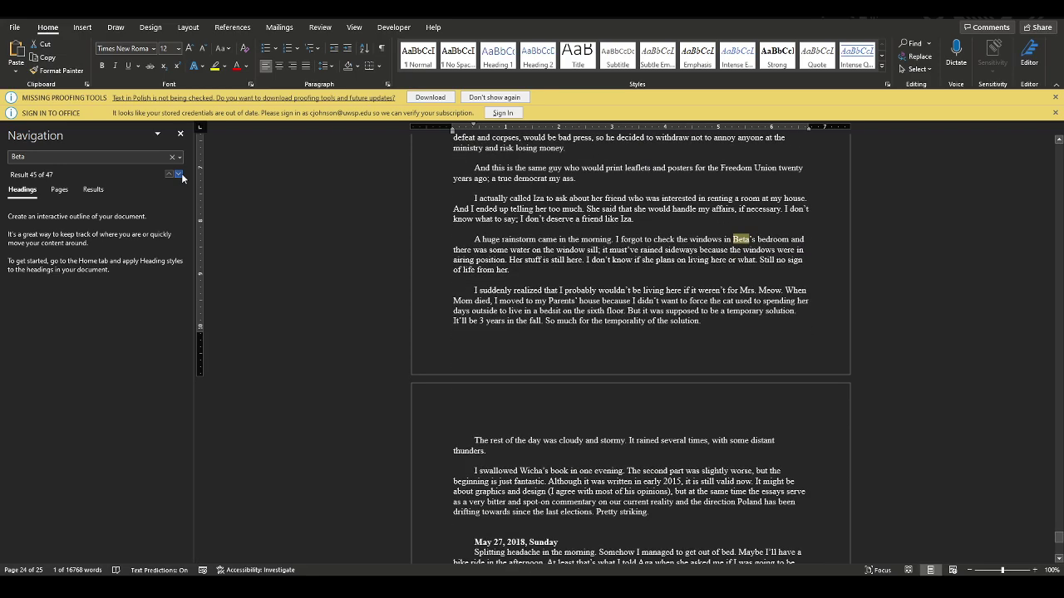
click(178, 175)
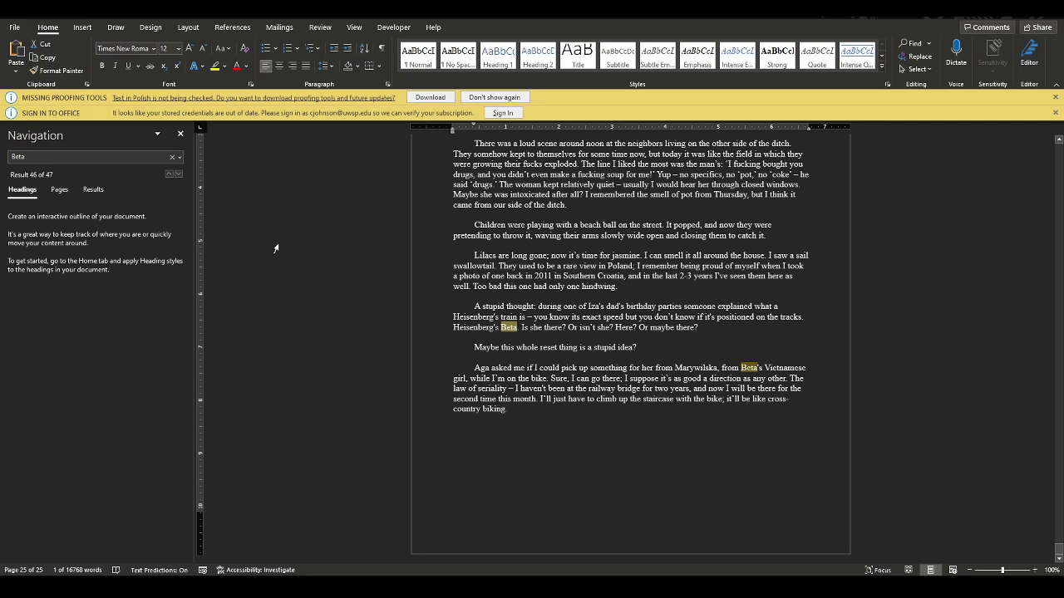
click(179, 175)
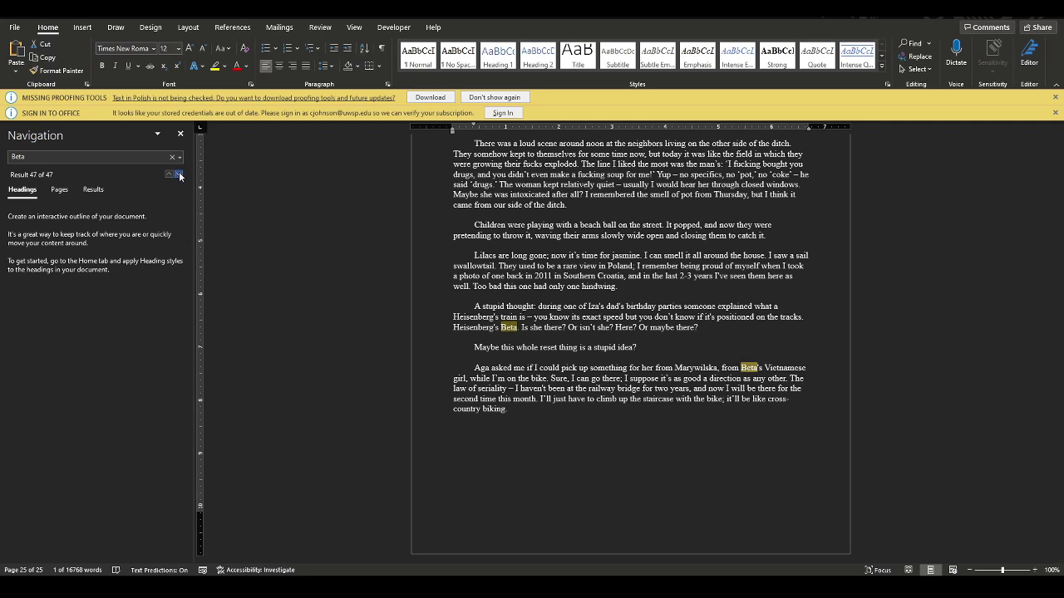
Step: Wrap the Beta search to Result 1 of 47, where Beta accuses Aga of stealing her mug
click(179, 174)
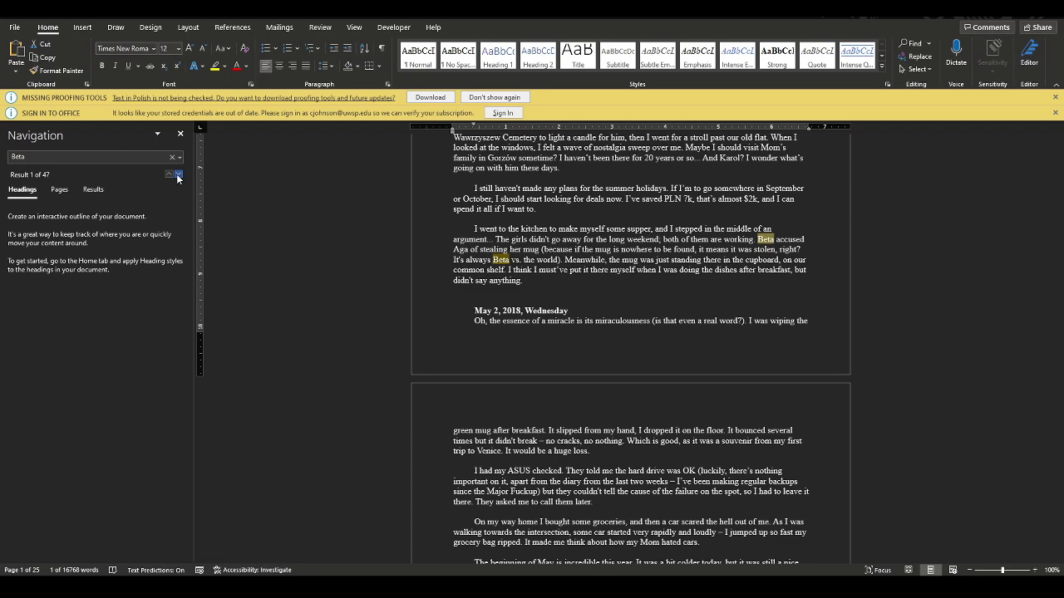
Step: Advance the Beta search from Result 1 to 11 of 47, the nail-polish passage on page 10
double_click(178, 175)
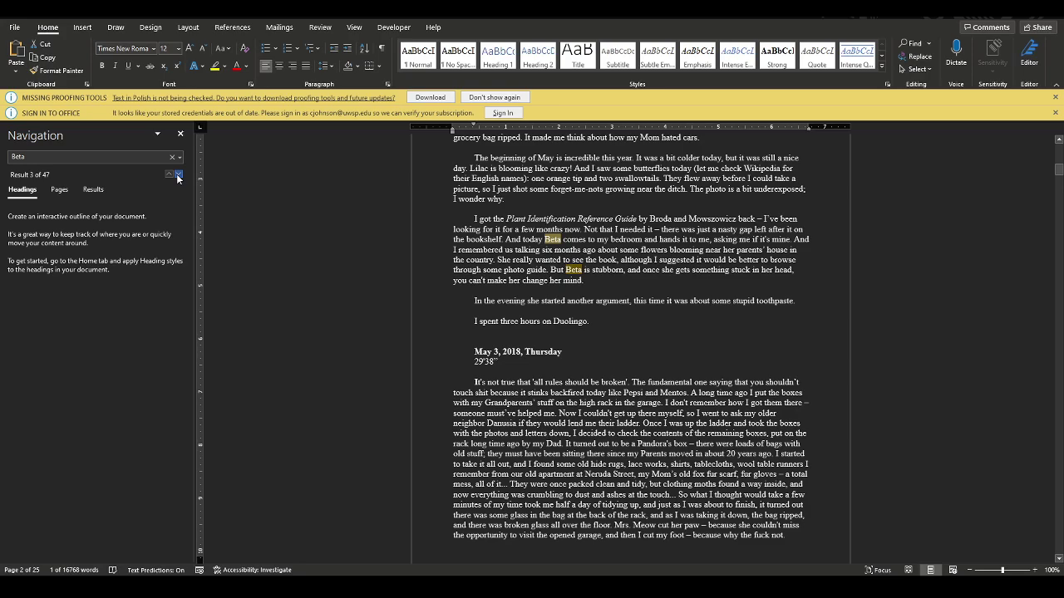
click(178, 175)
click(177, 175)
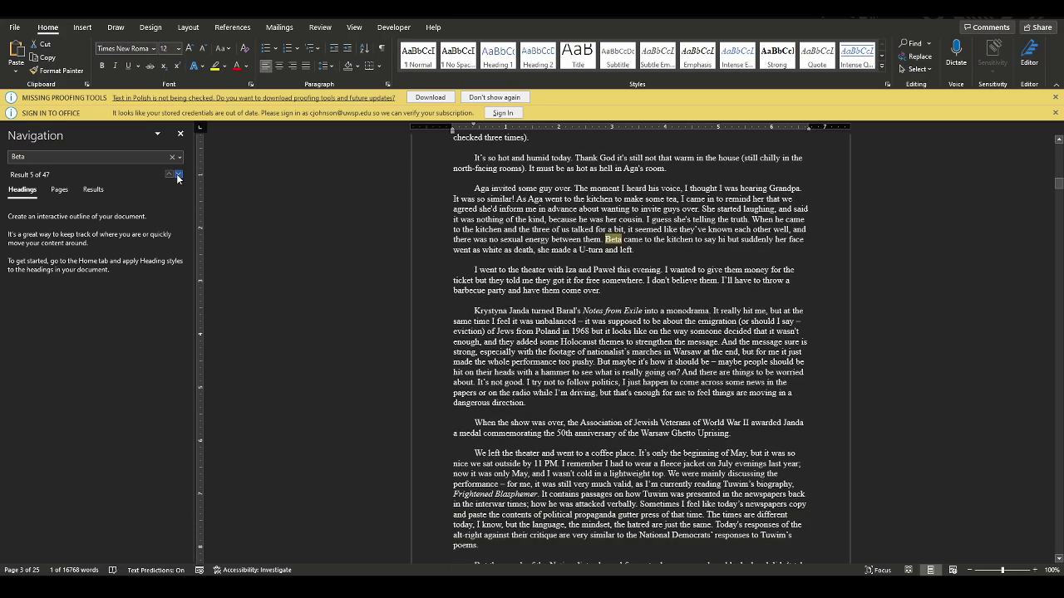
click(178, 175)
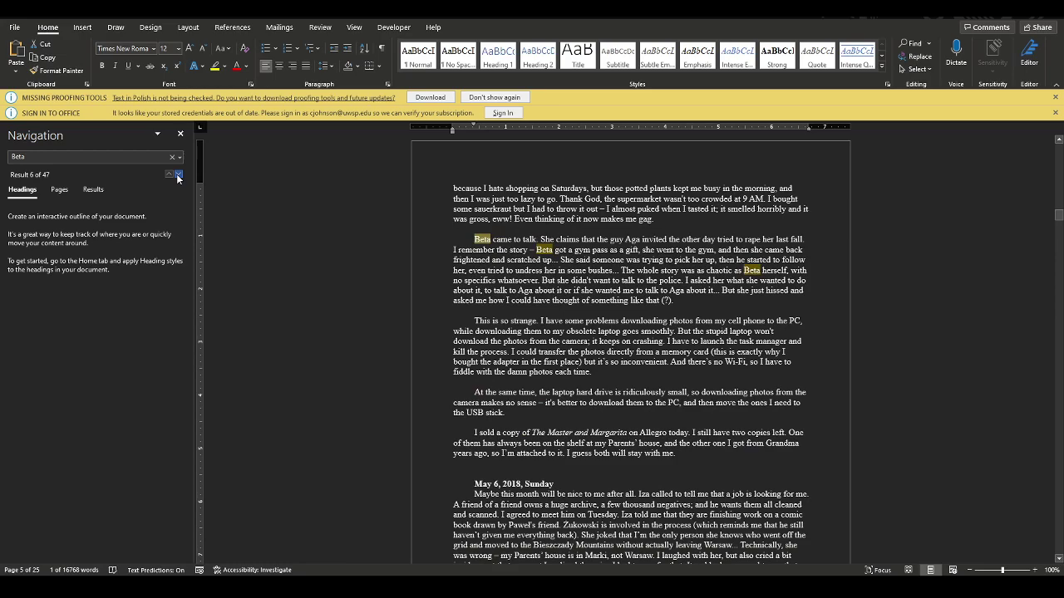
click(178, 176)
click(177, 175)
click(178, 175)
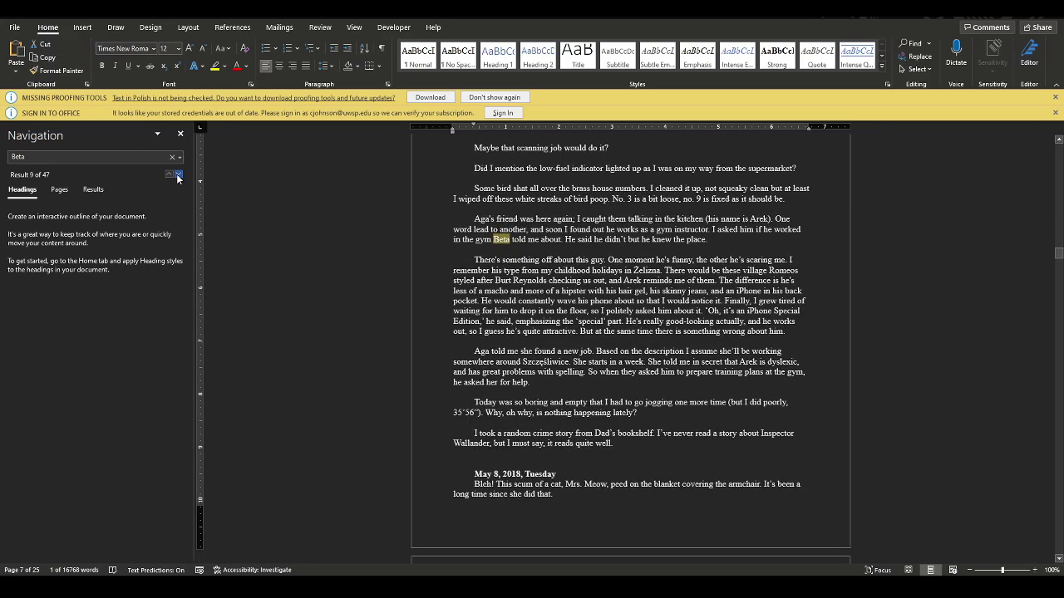
click(178, 176)
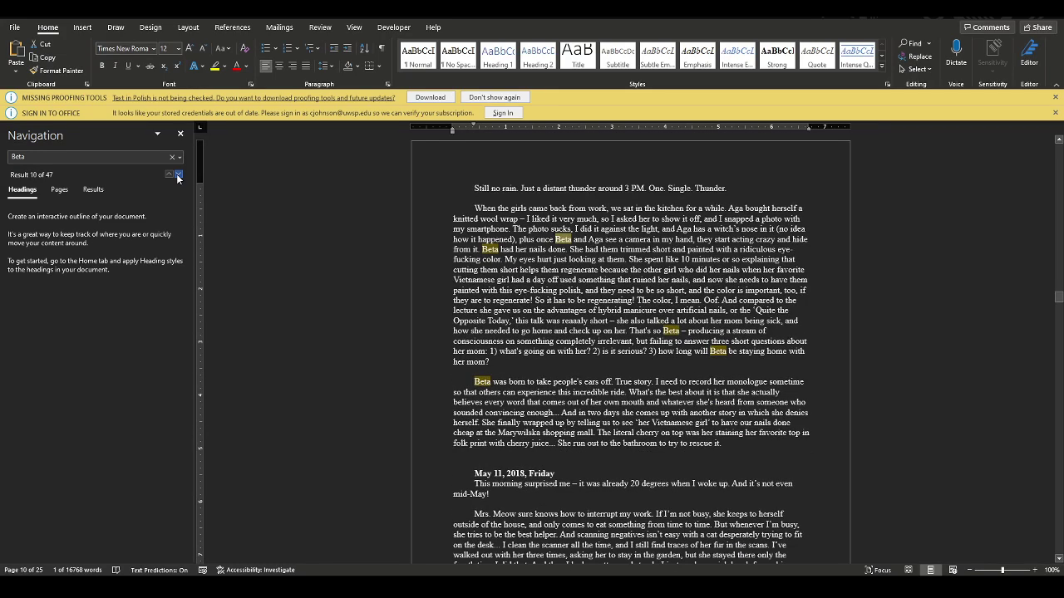
click(178, 175)
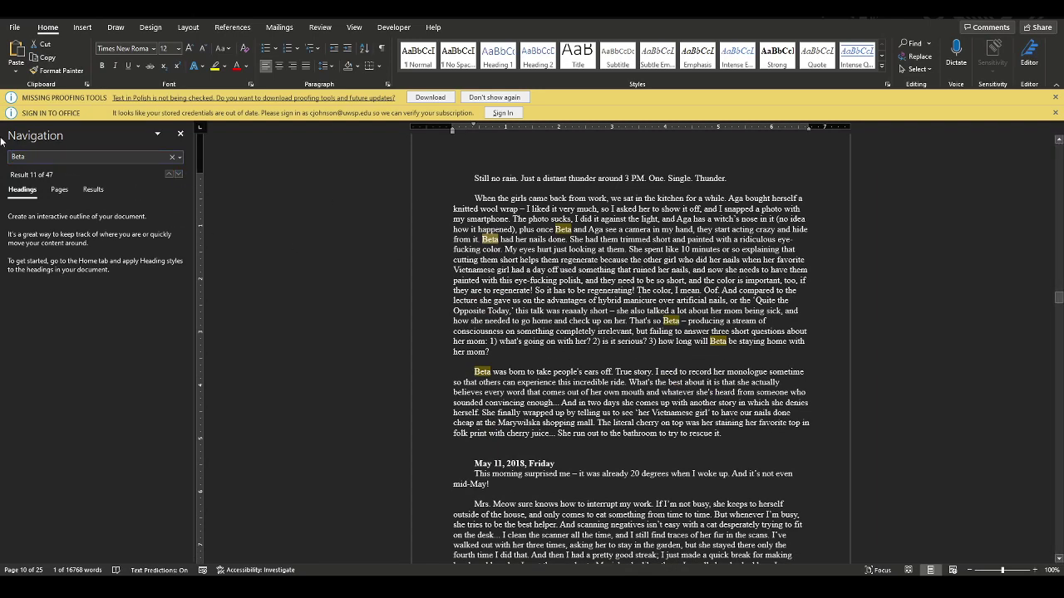
key(shift+End)
text(died)
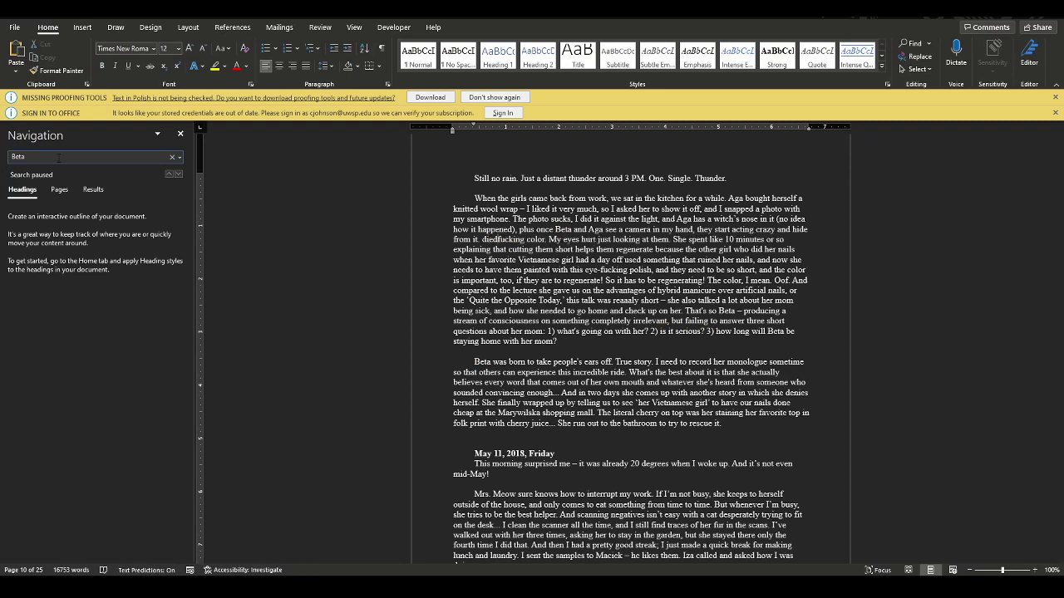
key(ctrl+z)
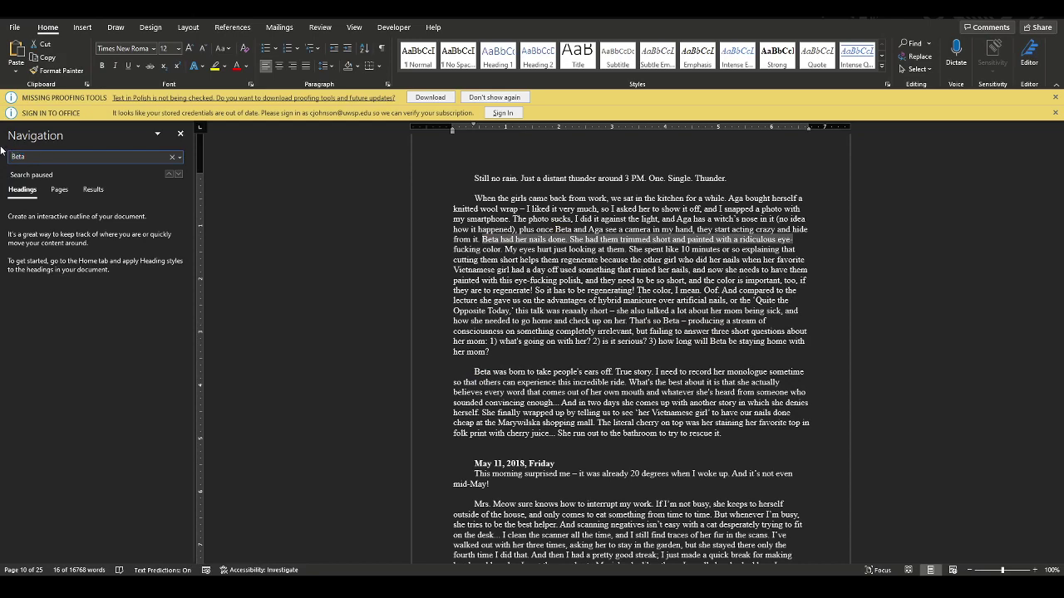
key(ctrl+f)
Step: Search the diary for 'died' and step forward through the first seven of its 10 matches
key(Return)
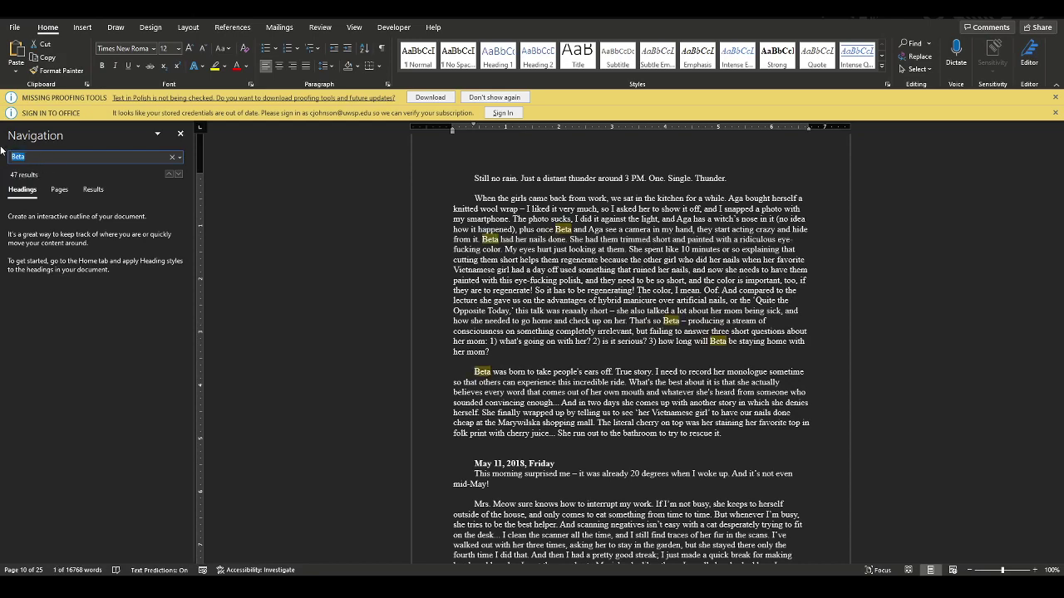
text(died)
key(Return)
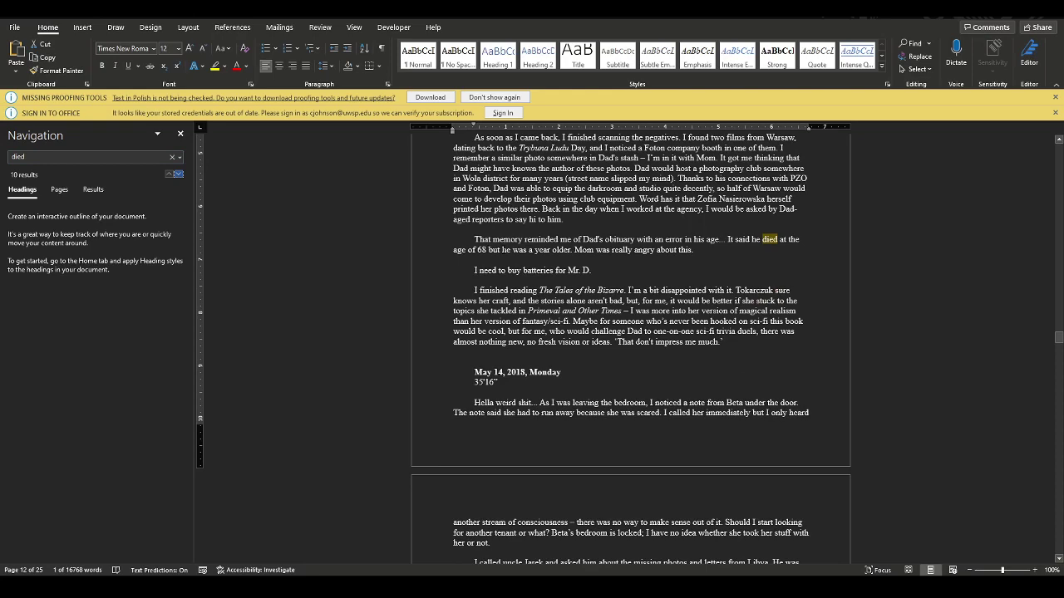
click(179, 174)
click(179, 174)
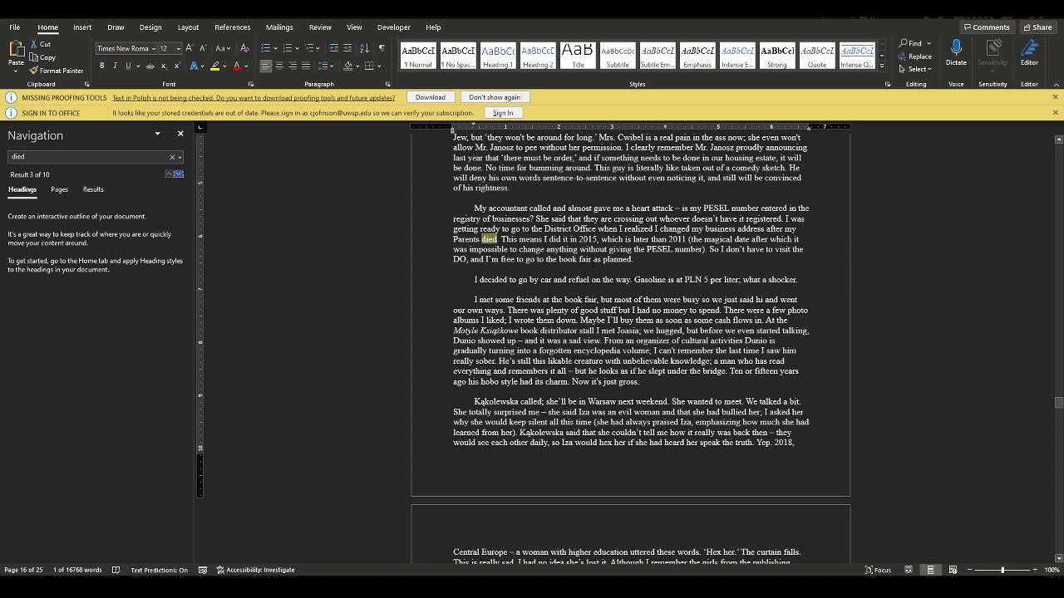
click(180, 175)
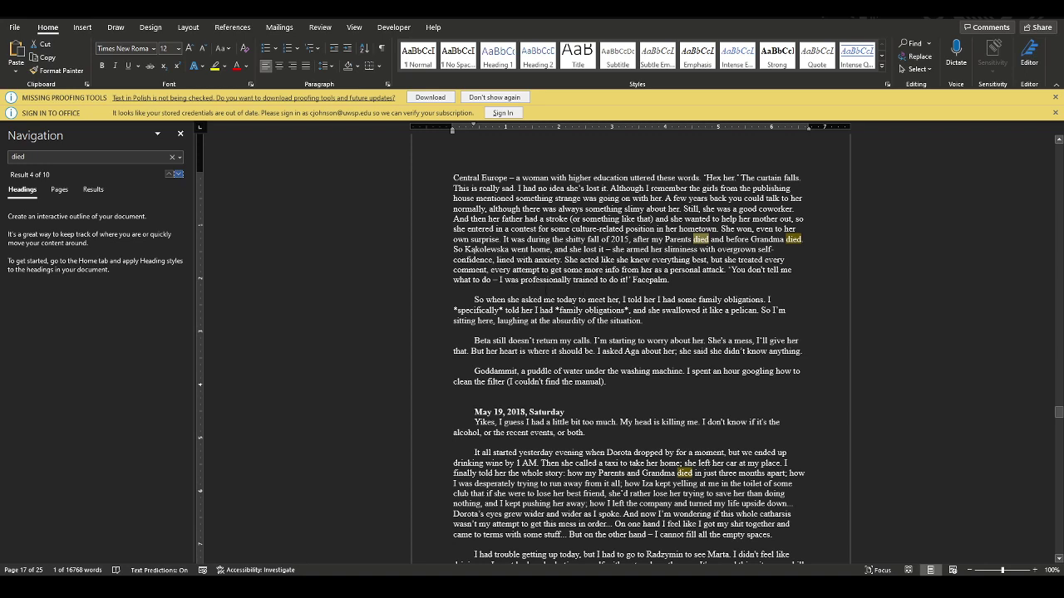
click(179, 175)
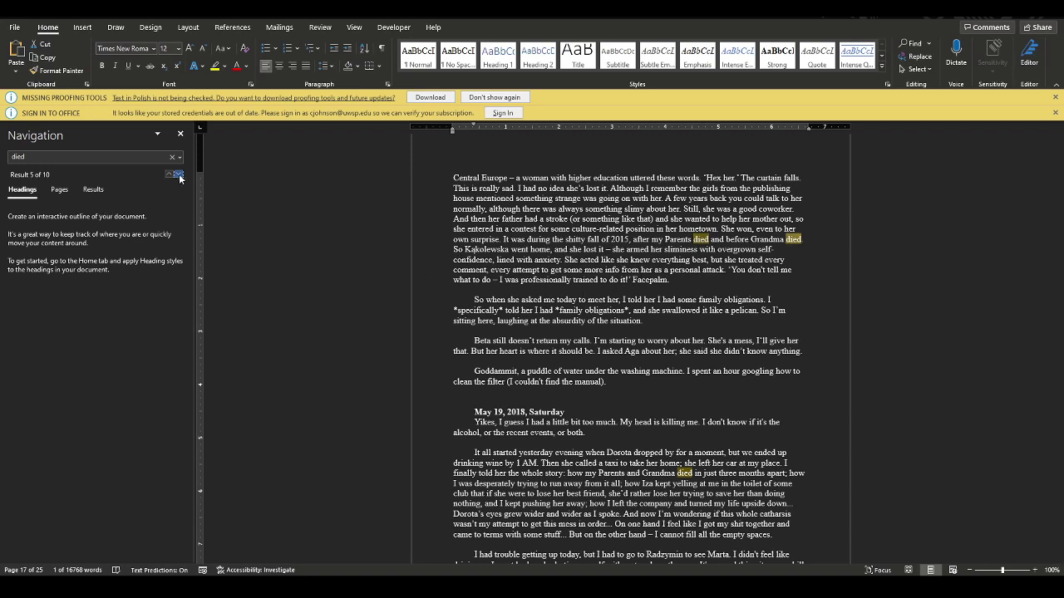
click(178, 175)
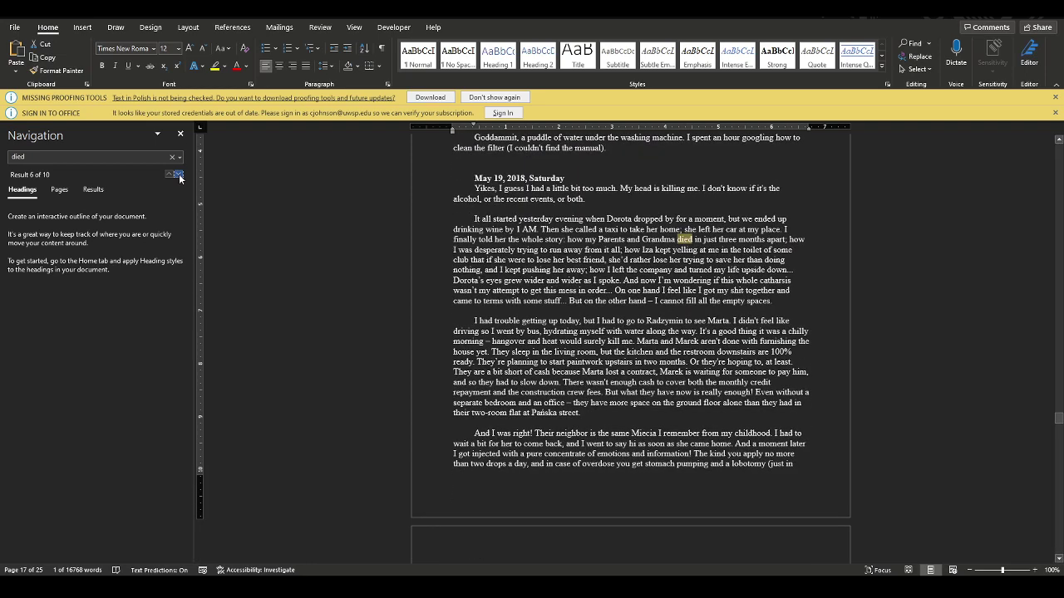
click(178, 175)
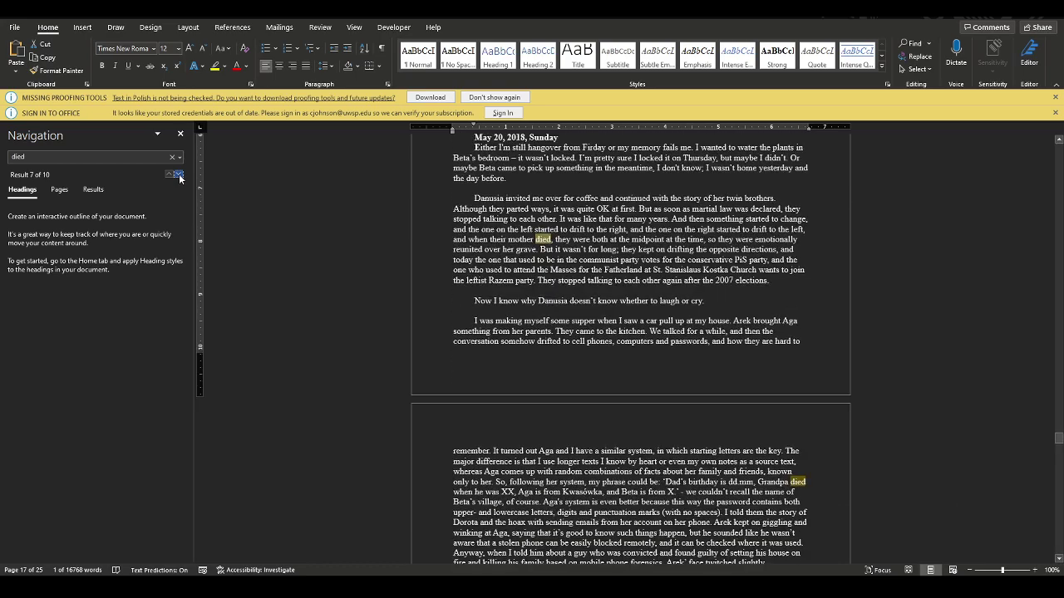
Step: Continue through the remaining 'died' matches, wrapping around to the obituary saying Dad died at 68
click(169, 175)
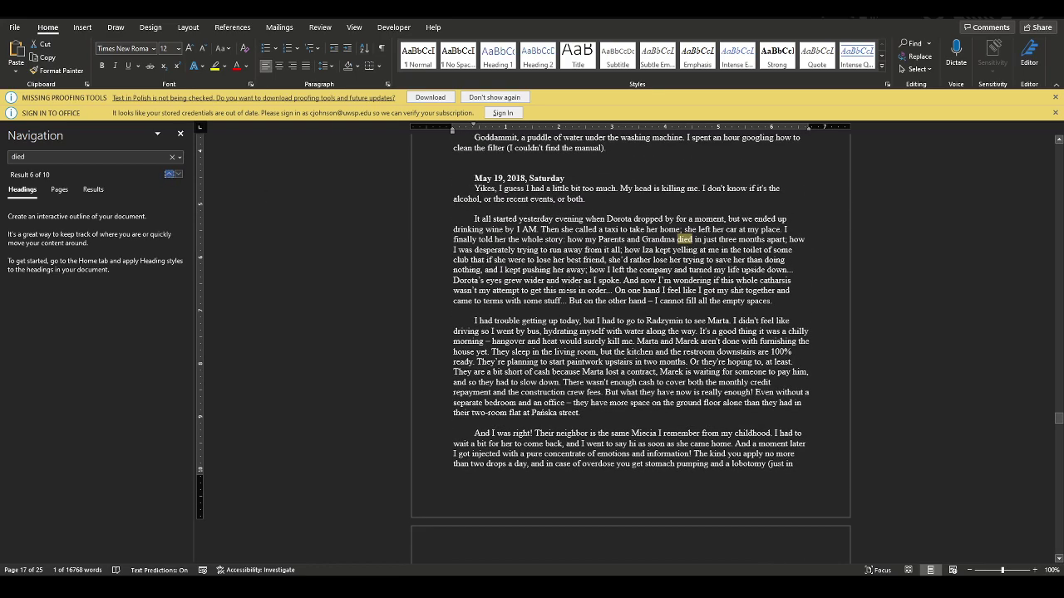
click(178, 174)
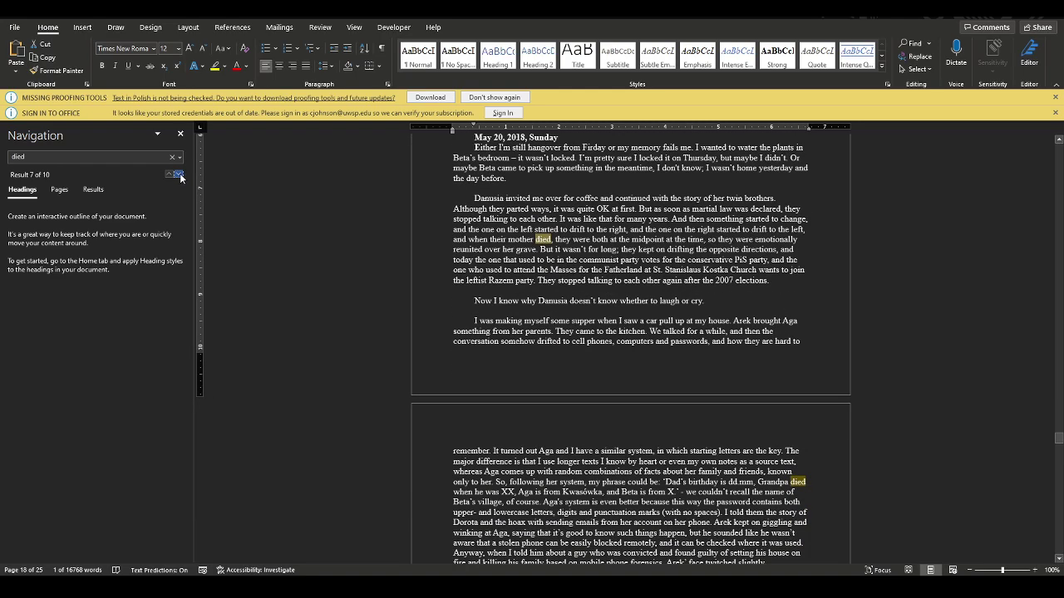
click(178, 174)
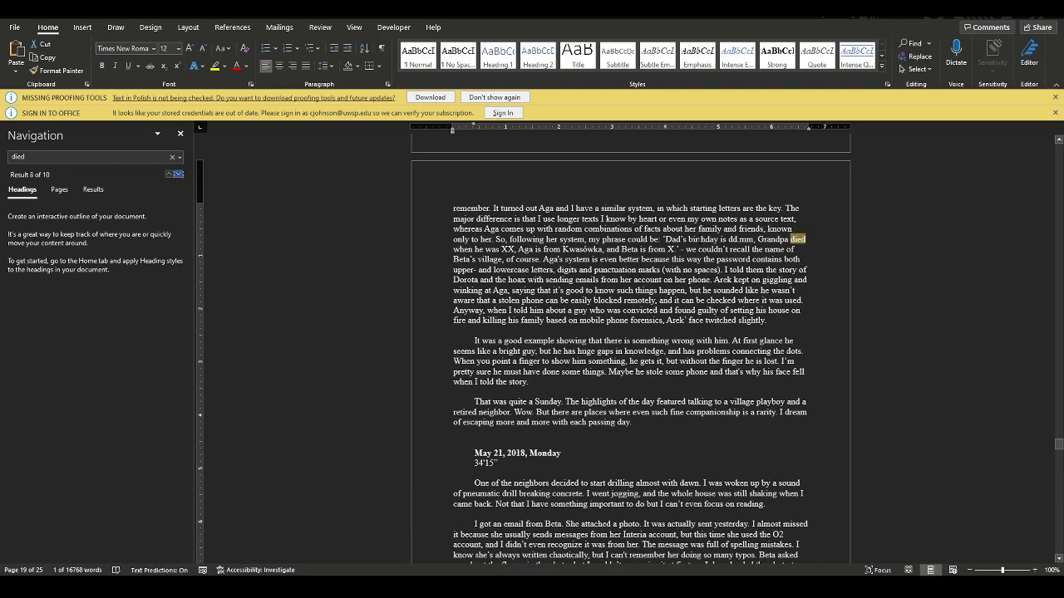
click(178, 174)
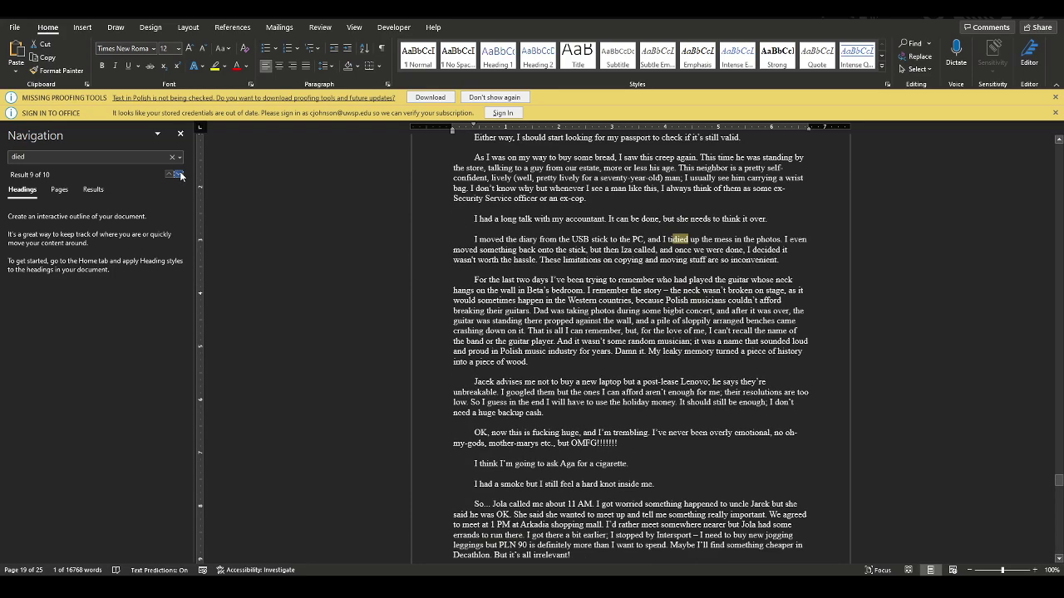
click(179, 175)
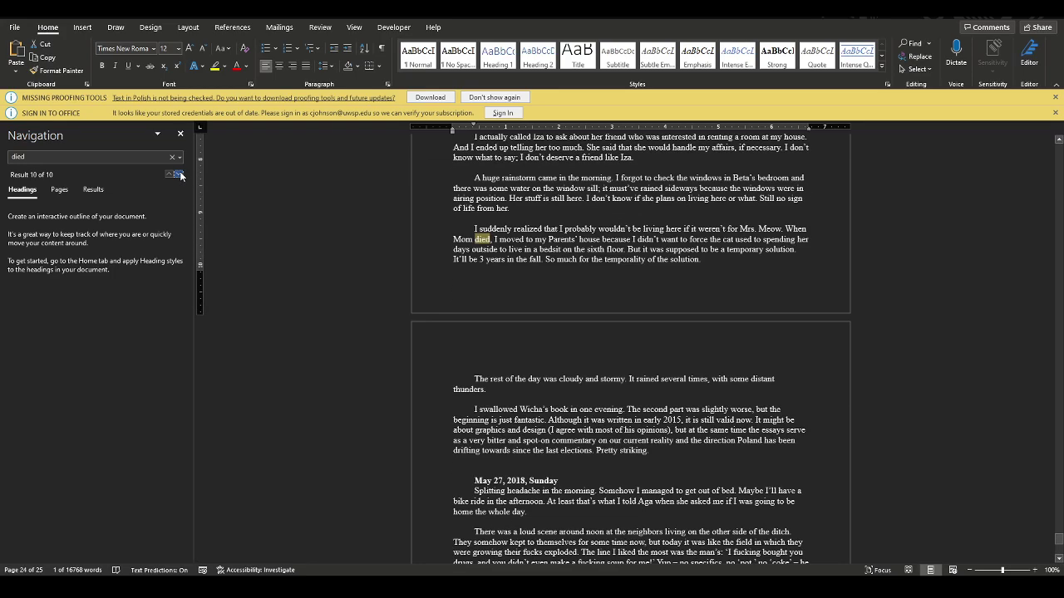
click(178, 175)
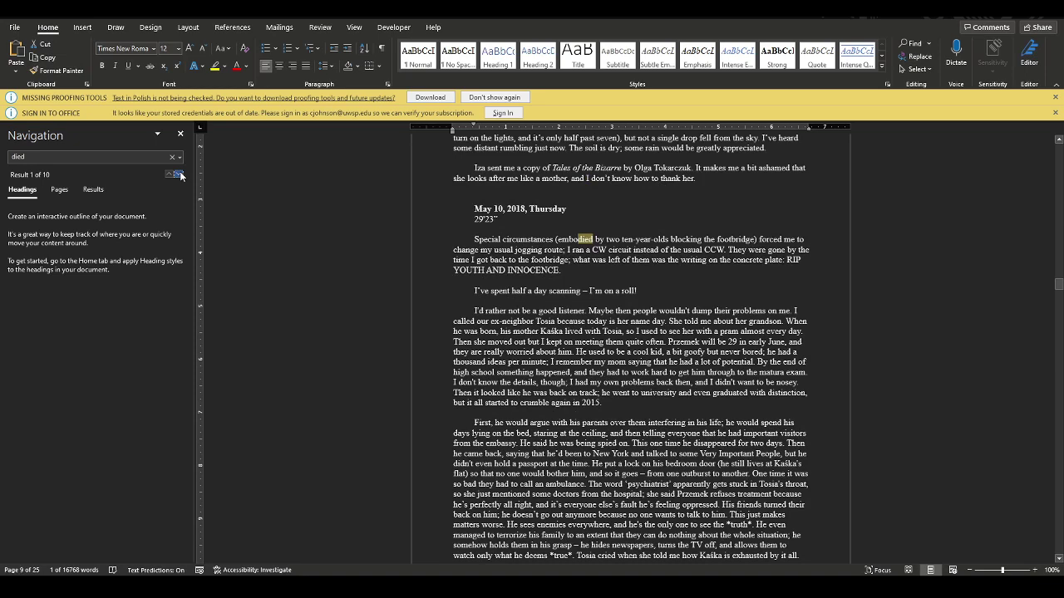
click(178, 175)
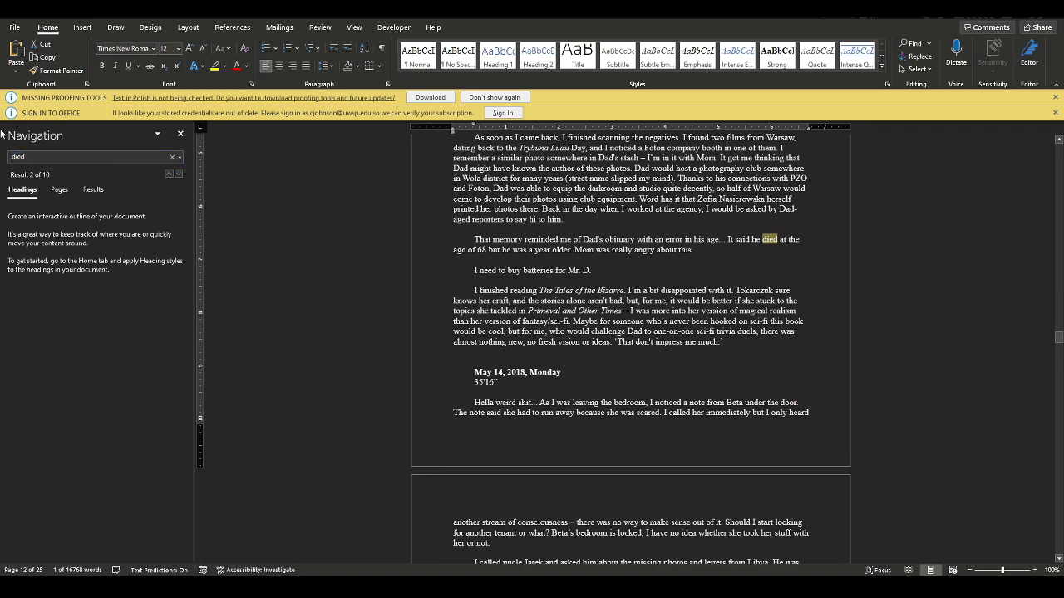
Step: Undo the accidental 'Grandpa' overwrite of the diary text
text(Grandpa)
key(Delete)
key(Delete)
key(Delete)
key(Delete)
key(Delete)
key(Delete)
key(Delete)
key(Delete)
key(Delete)
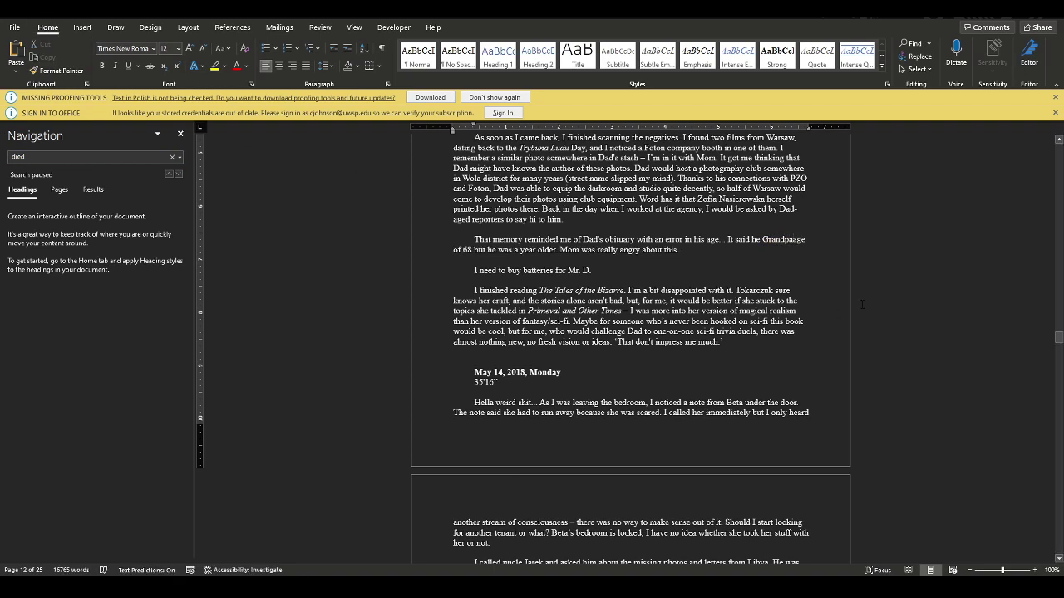
key(ctrl+z)
key(ctrl+z)
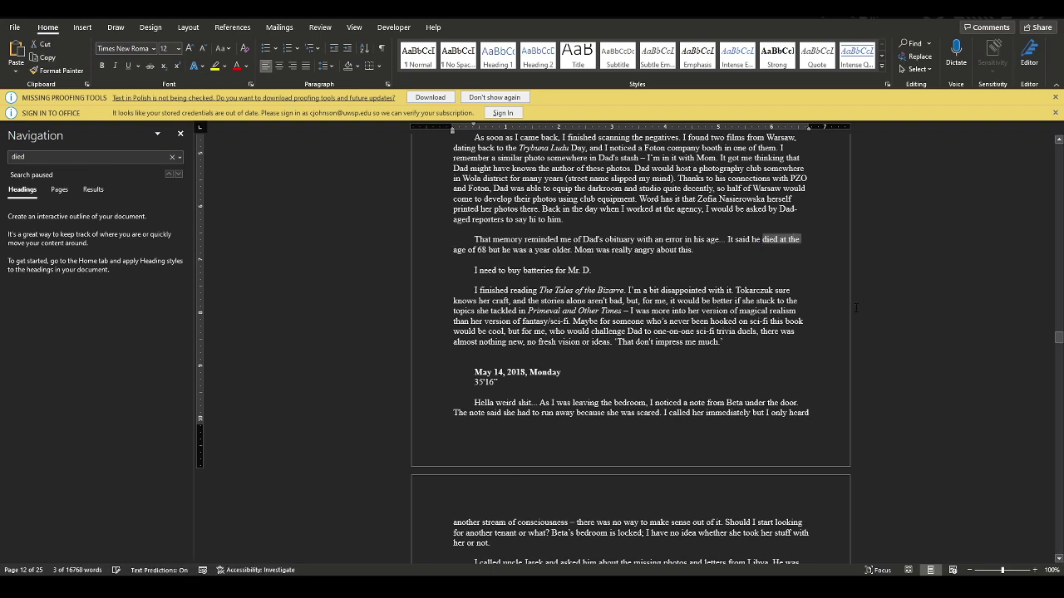
Step: Search the diary for 'grandpa' and advance to Result 15 of 27, doubting Grandpa ever drove
click(53, 158)
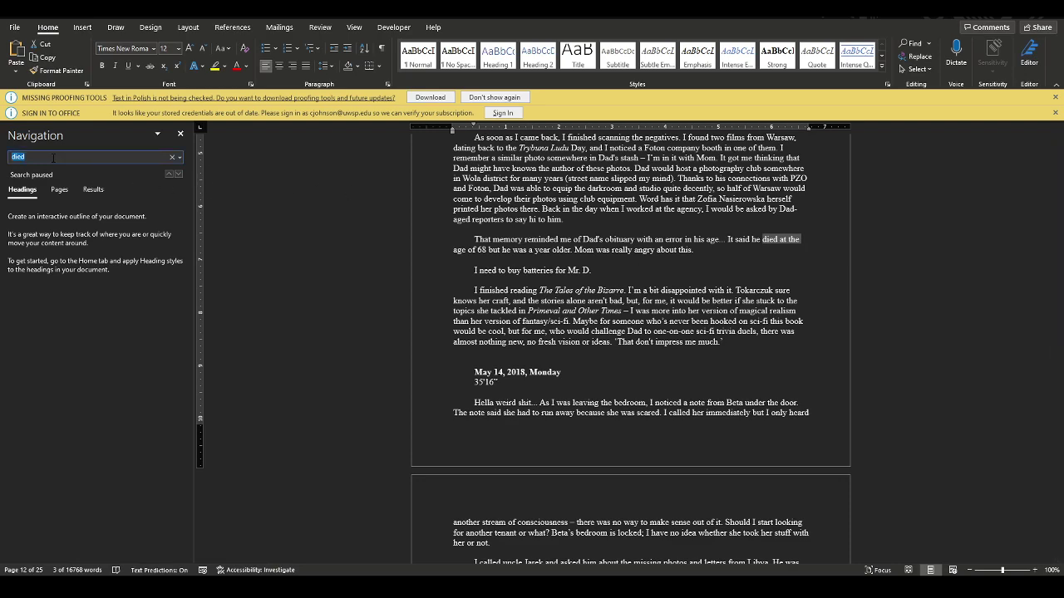
text(grandpa)
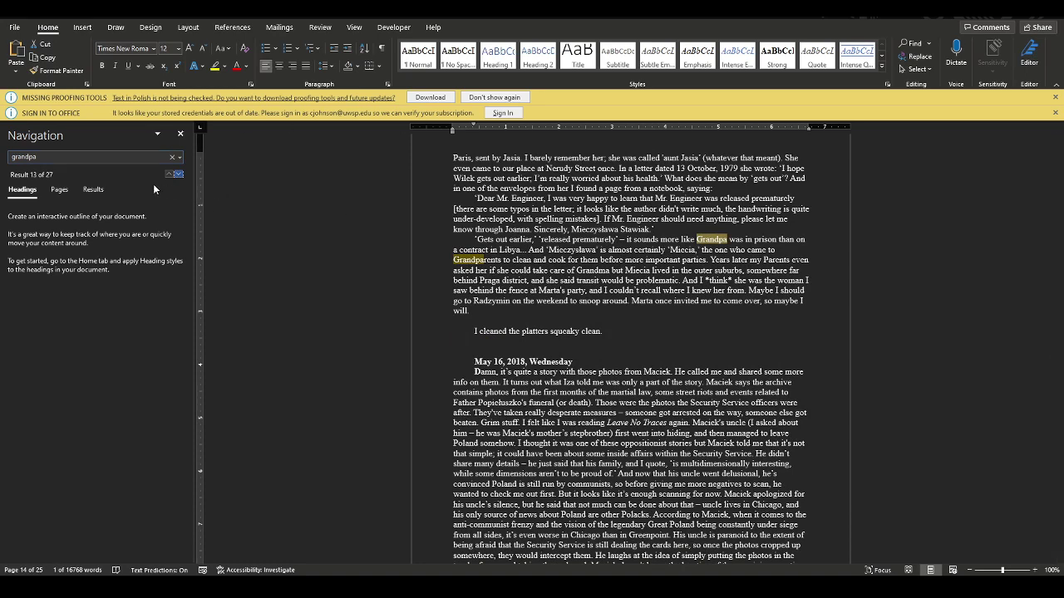
click(179, 175)
click(178, 175)
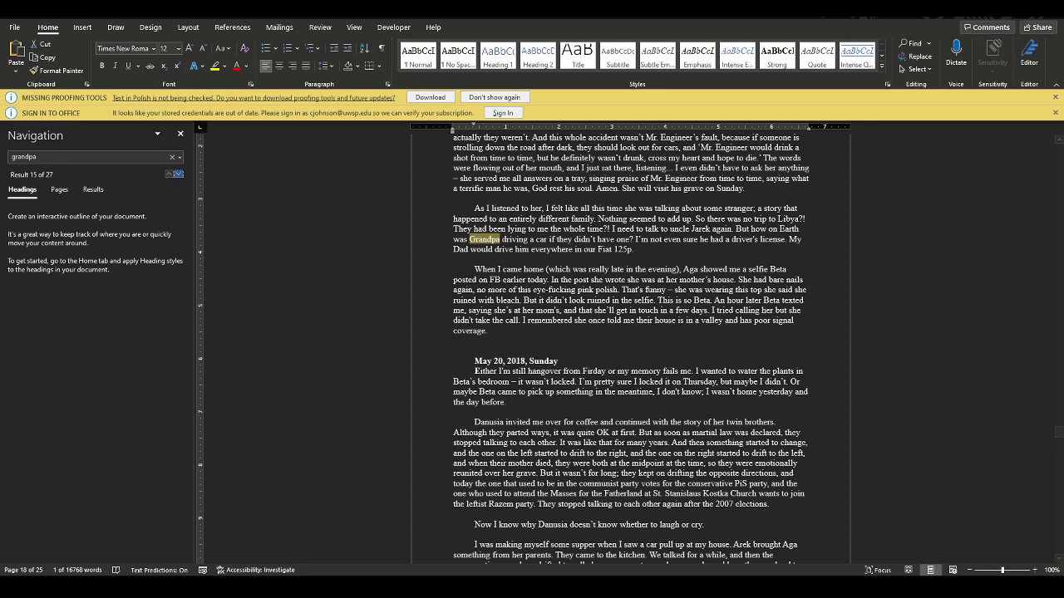
scroll(584, 283, down, 2)
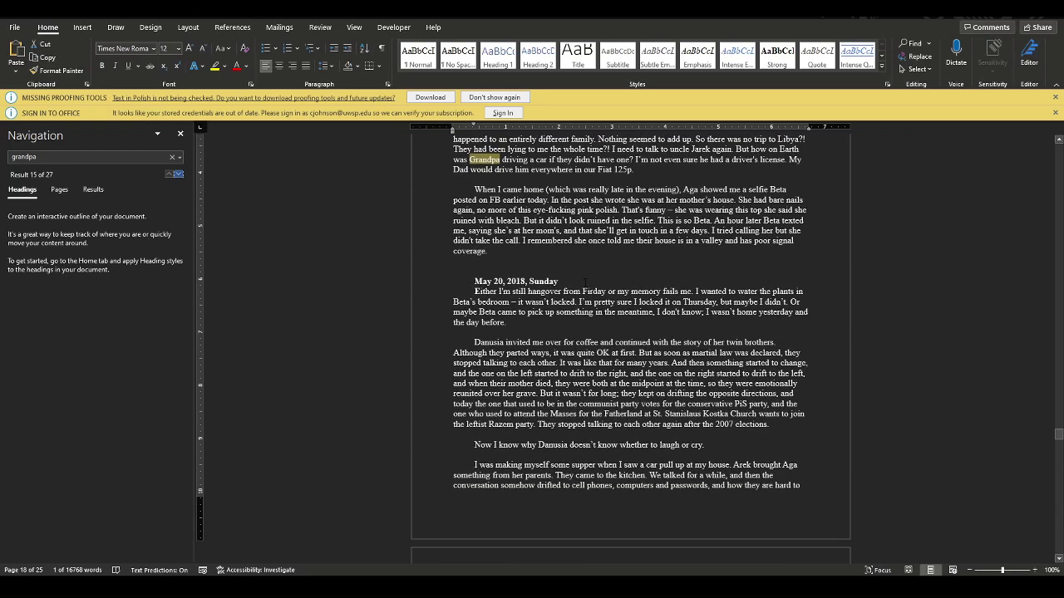
Step: Advance through the Grandpa matches to result 22 of 27, where Grandpa took the blame for the accident
click(182, 174)
click(180, 176)
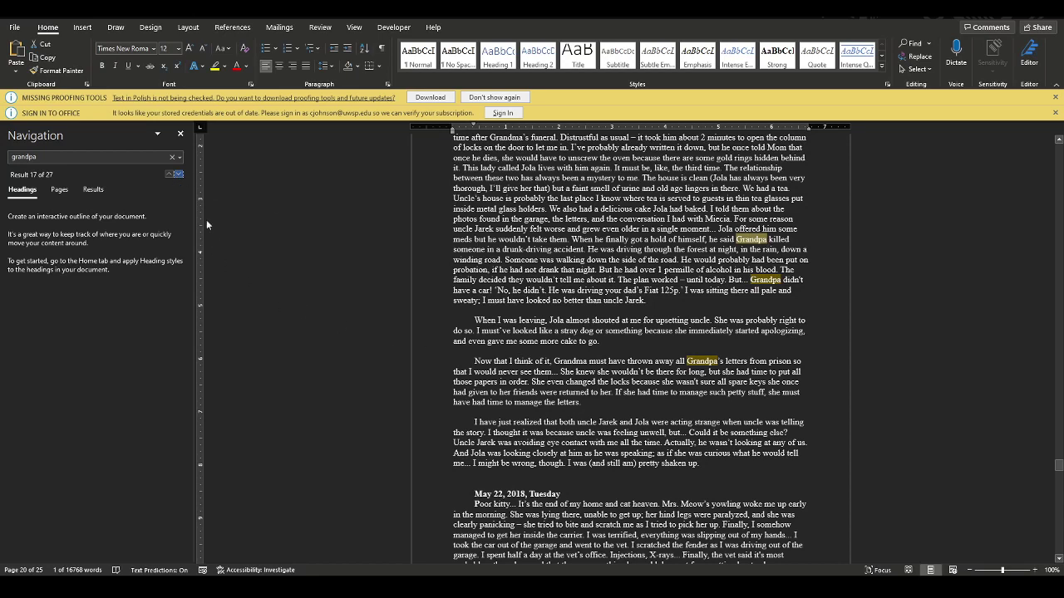
click(180, 175)
click(180, 175)
click(179, 175)
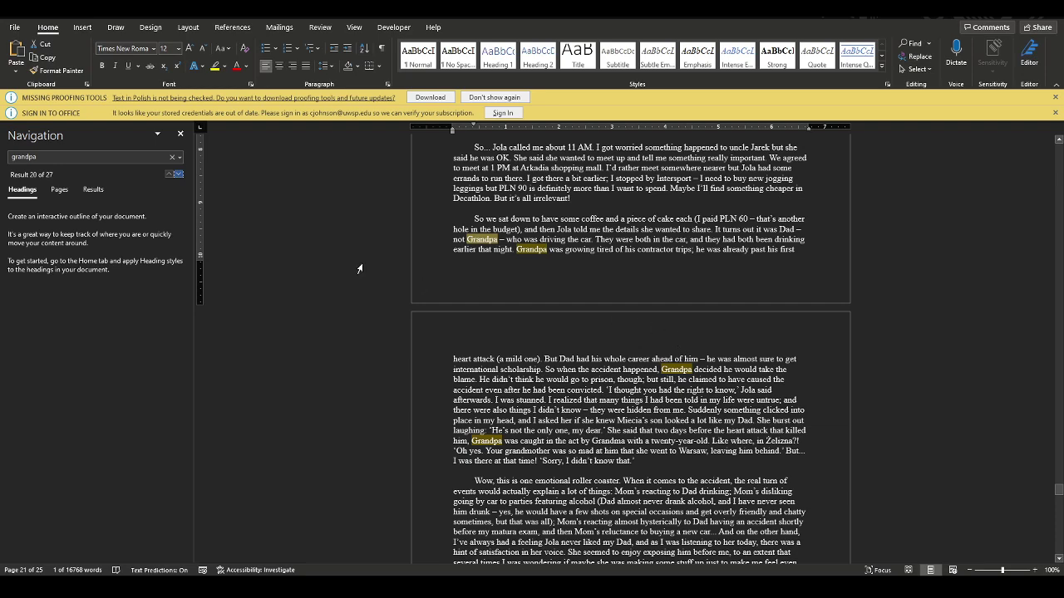
click(179, 174)
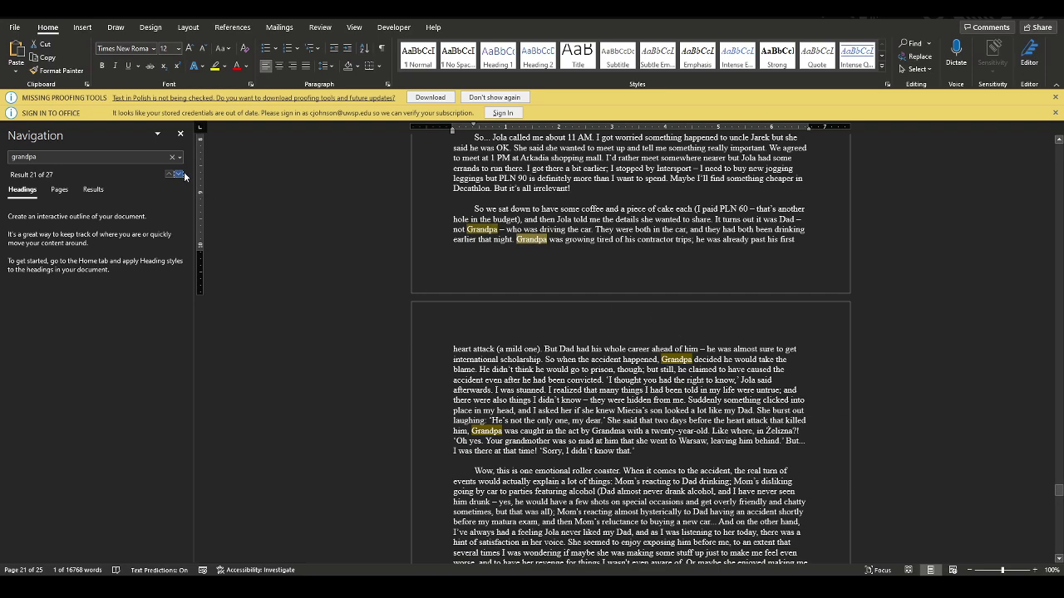
click(178, 175)
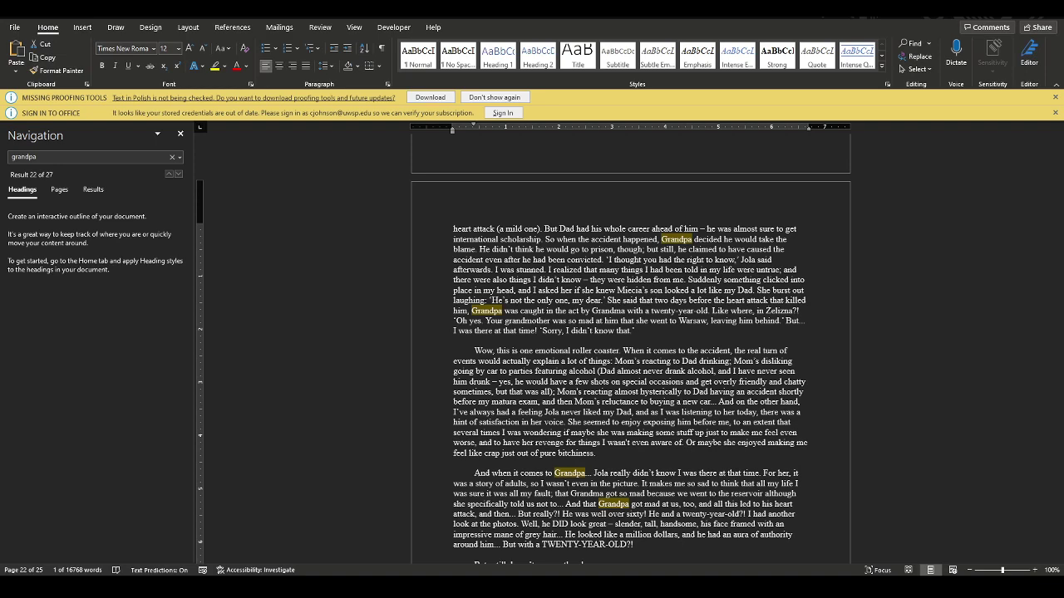
Step: Search the diary for 'mother' (9 matches), review the final entries, and return to the Notepad++ notes
key(ctrl+f)
text(mother)
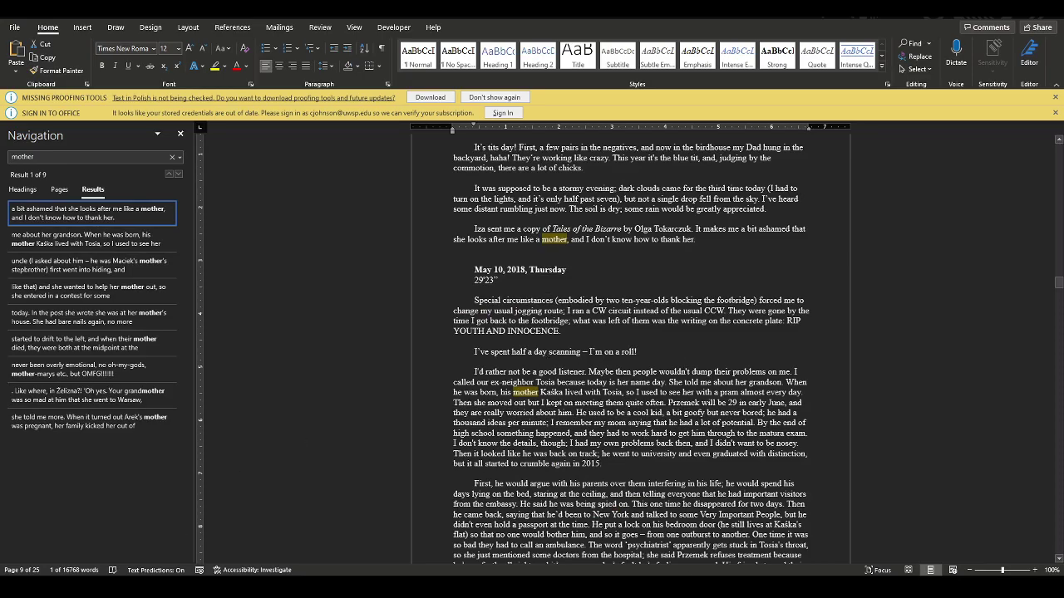
drag(1058, 283, 1058, 550)
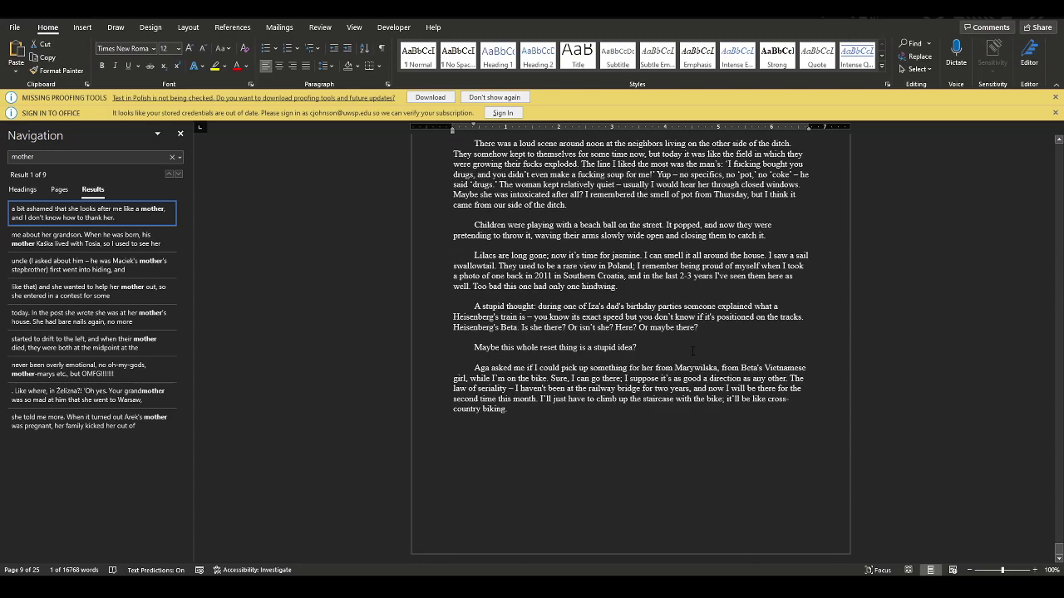
scroll(458, 358, up, 10)
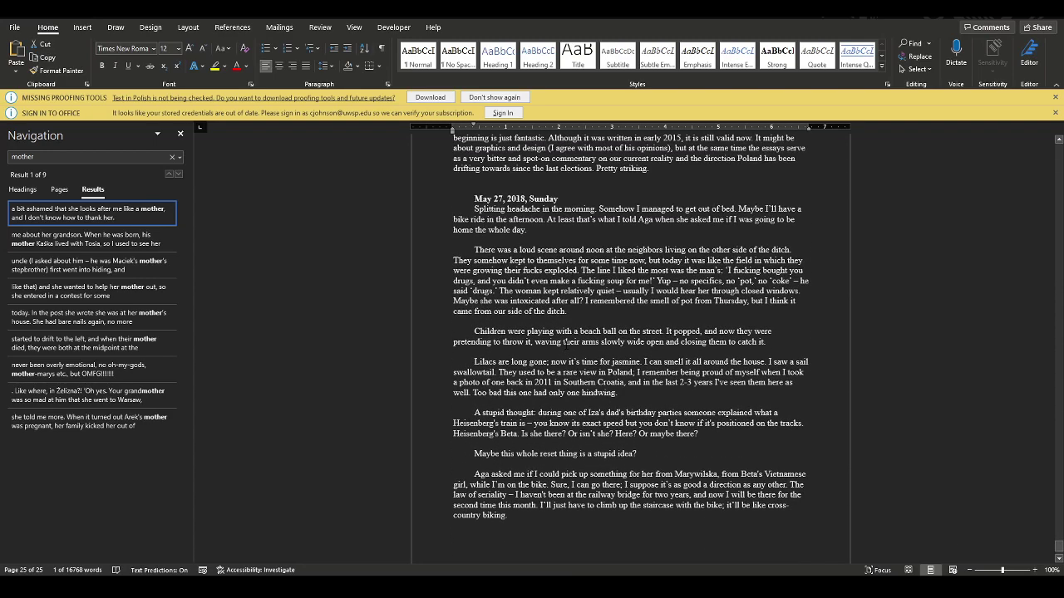
scroll(566, 345, up, 18)
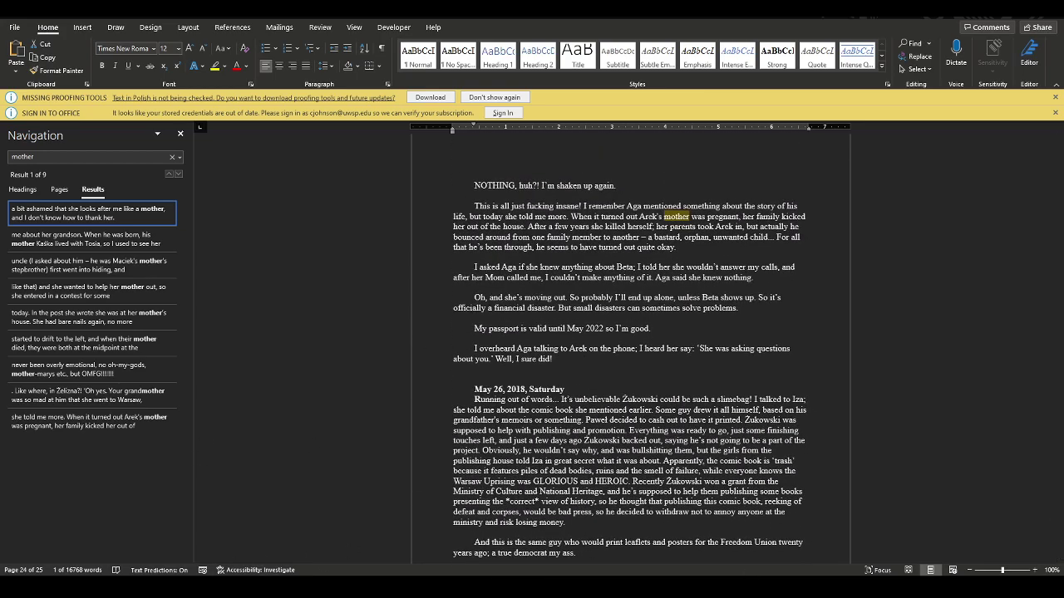
key(alt+Tab)
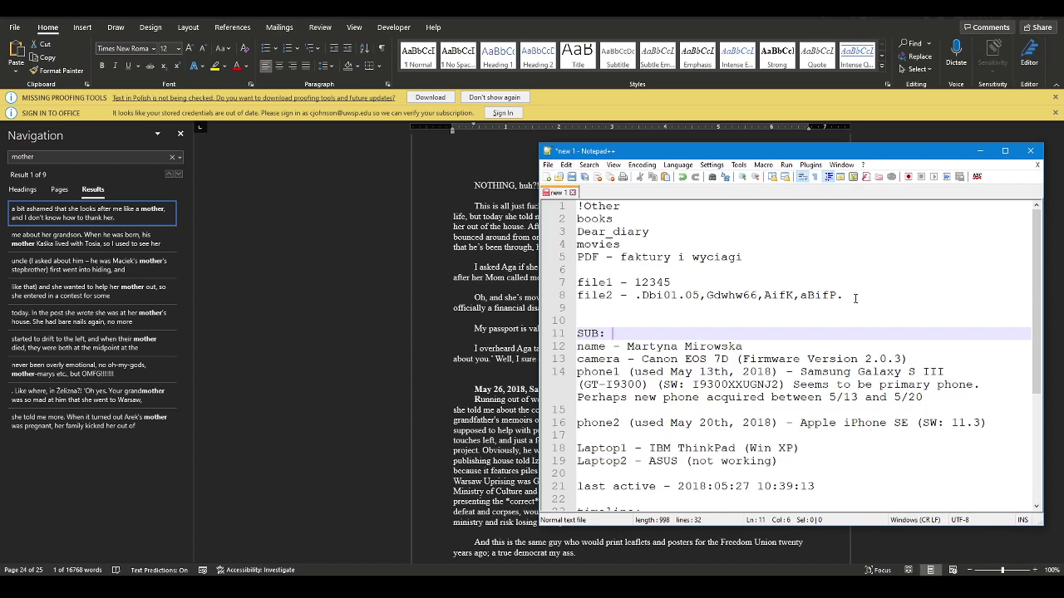
Step: Copy the file2 password candidates from line 8, then start extracting file2.zip in the Export folder
drag(854, 298, 638, 299)
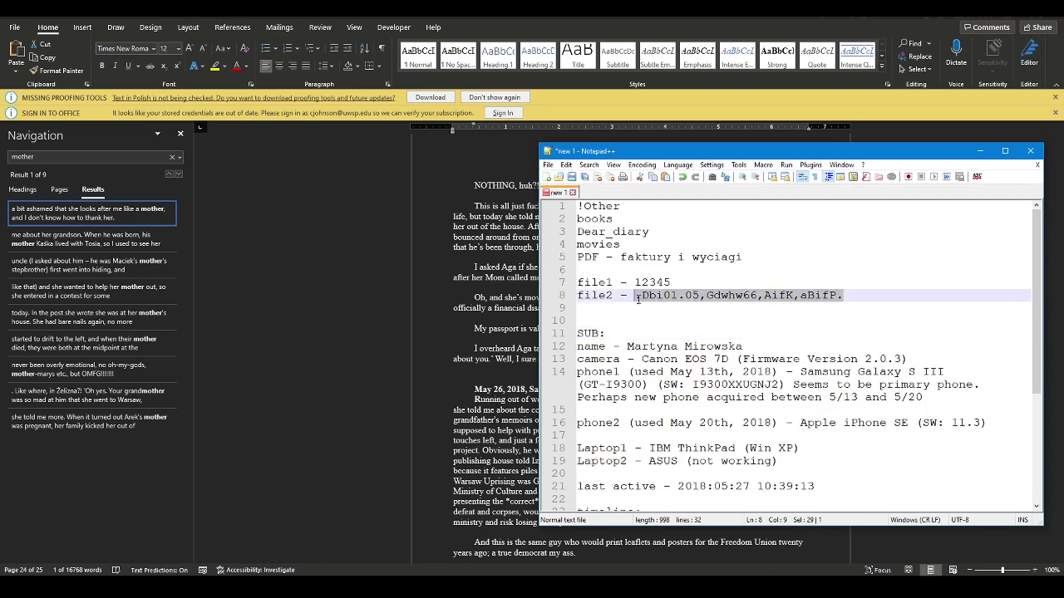
right_click(745, 296)
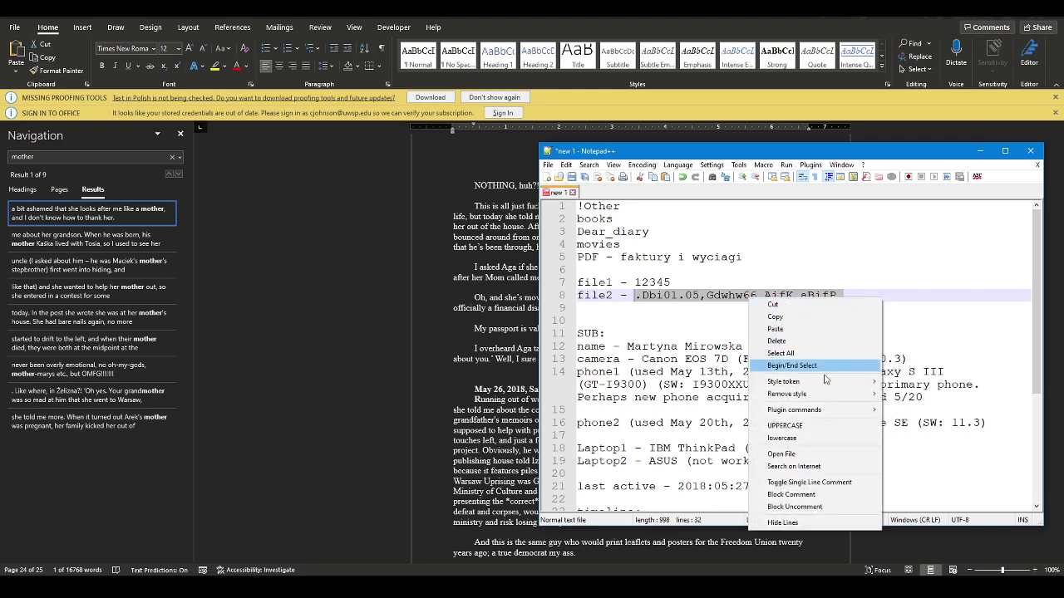
click(788, 318)
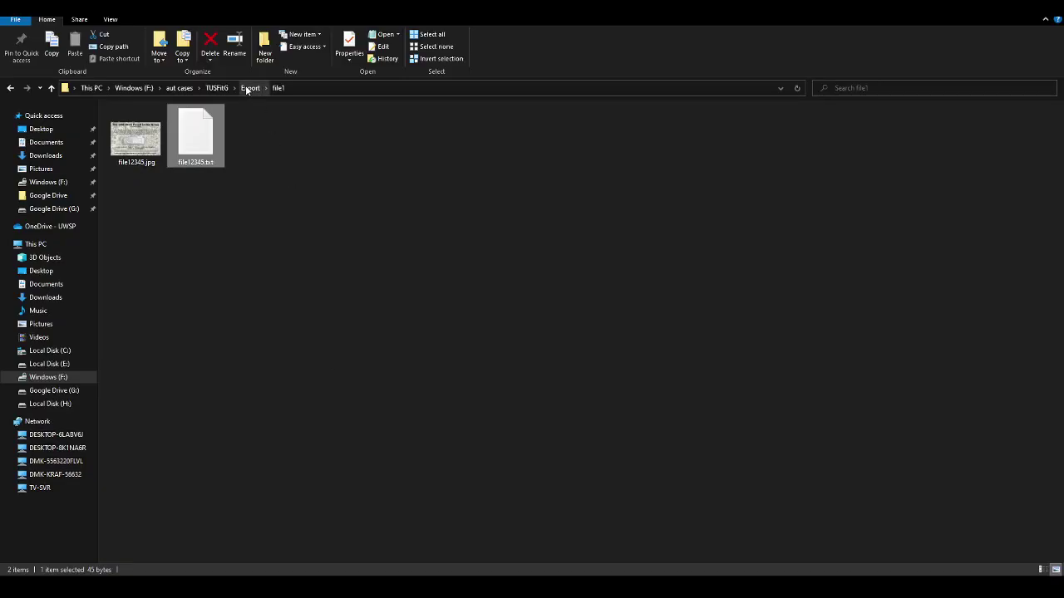
click(248, 89)
right_click(432, 129)
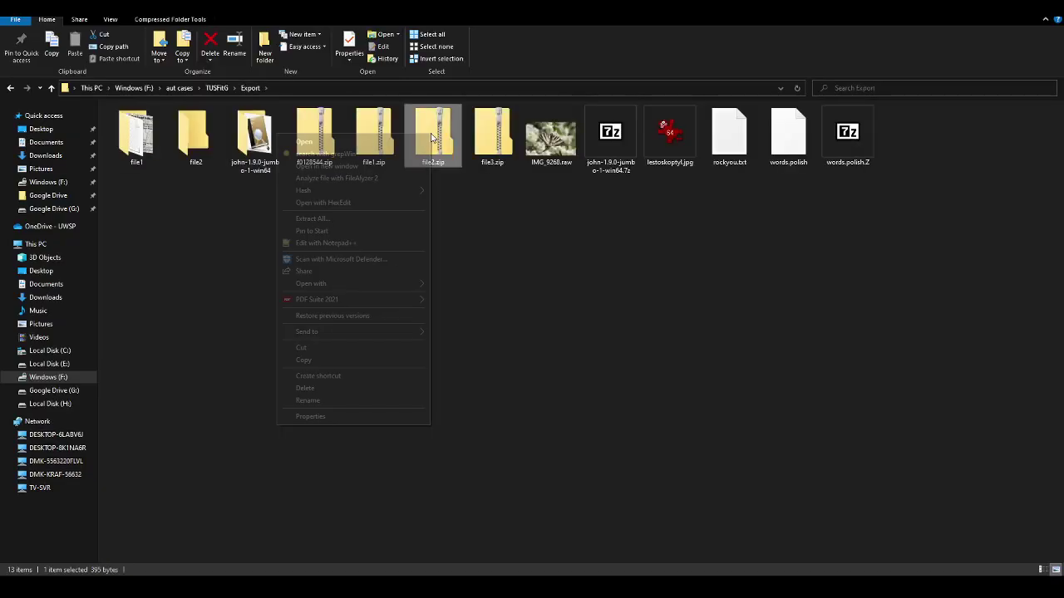
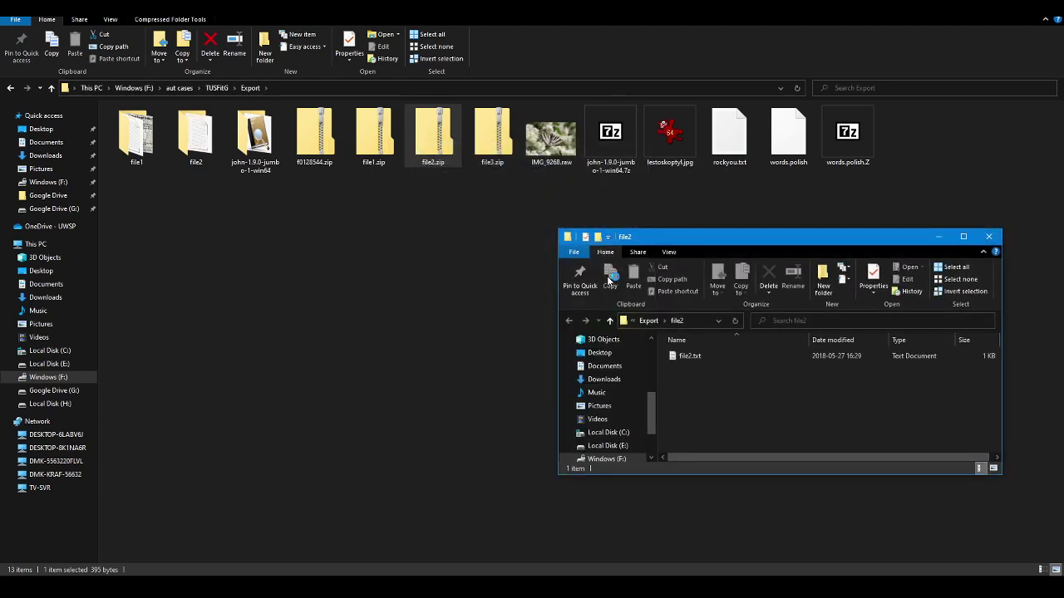
Step: Open file2.txt from the Export\file2 folder in Notepad to show the poem and password hint
click(988, 237)
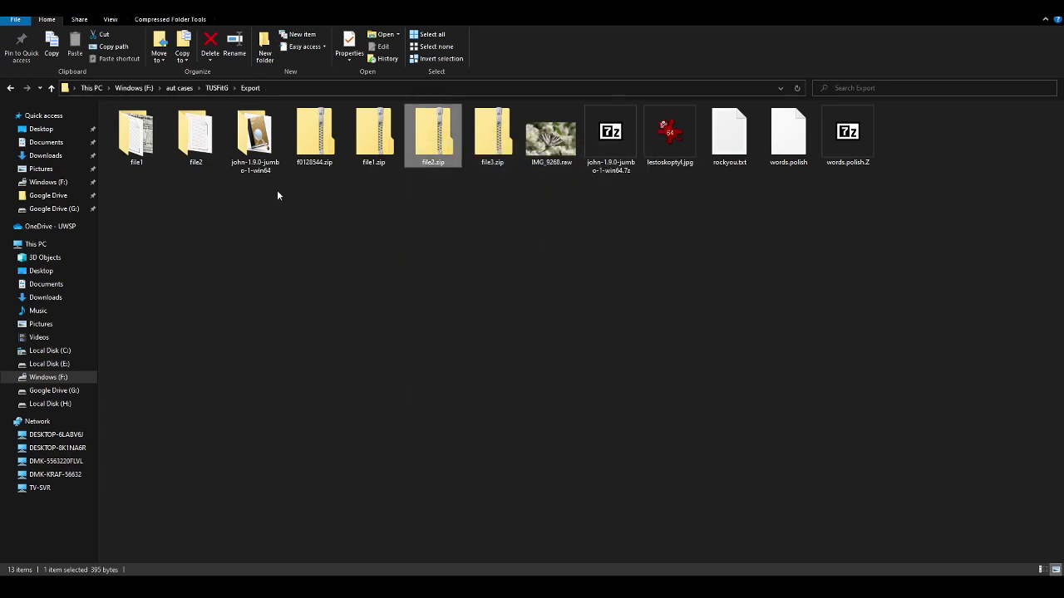
double_click(196, 133)
double_click(130, 125)
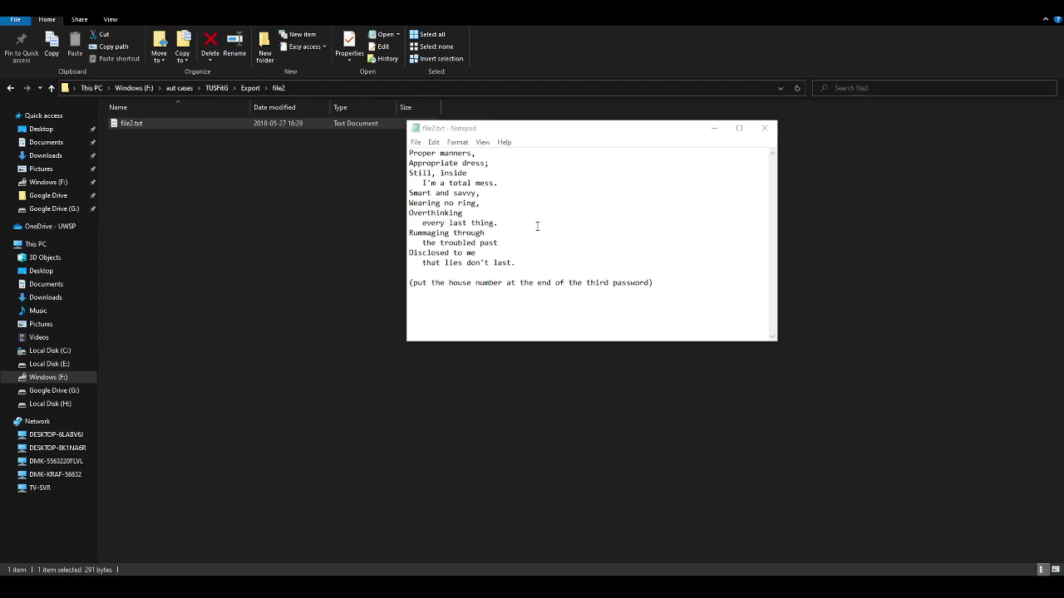
Step: Copy the whole poem from Notepad and paste it onto a new line below the file2 entry
drag(519, 263, 414, 139)
key(ctrl+c)
click(669, 569)
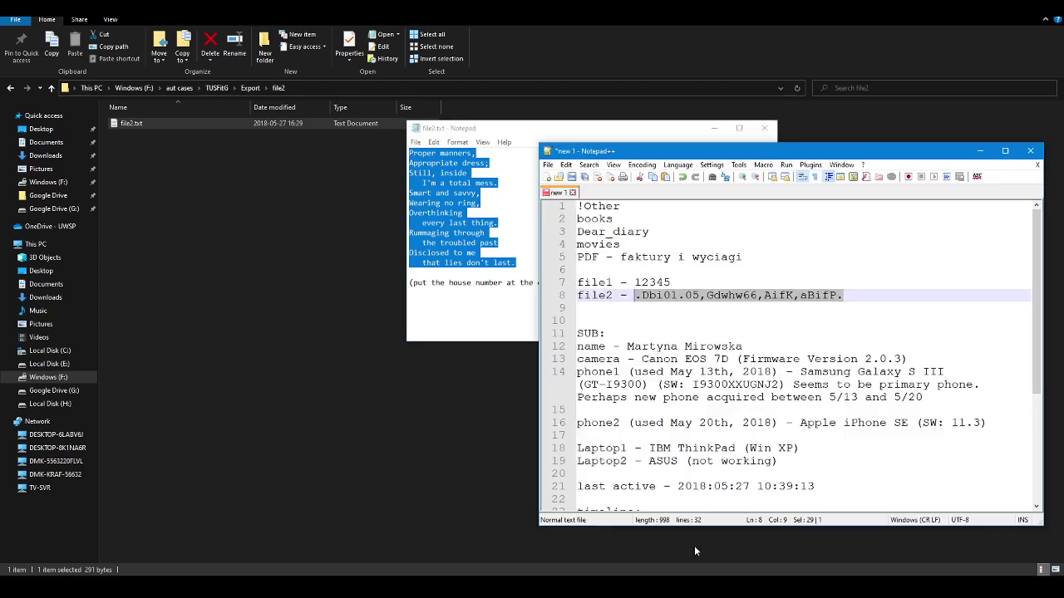
click(745, 320)
key(Return)
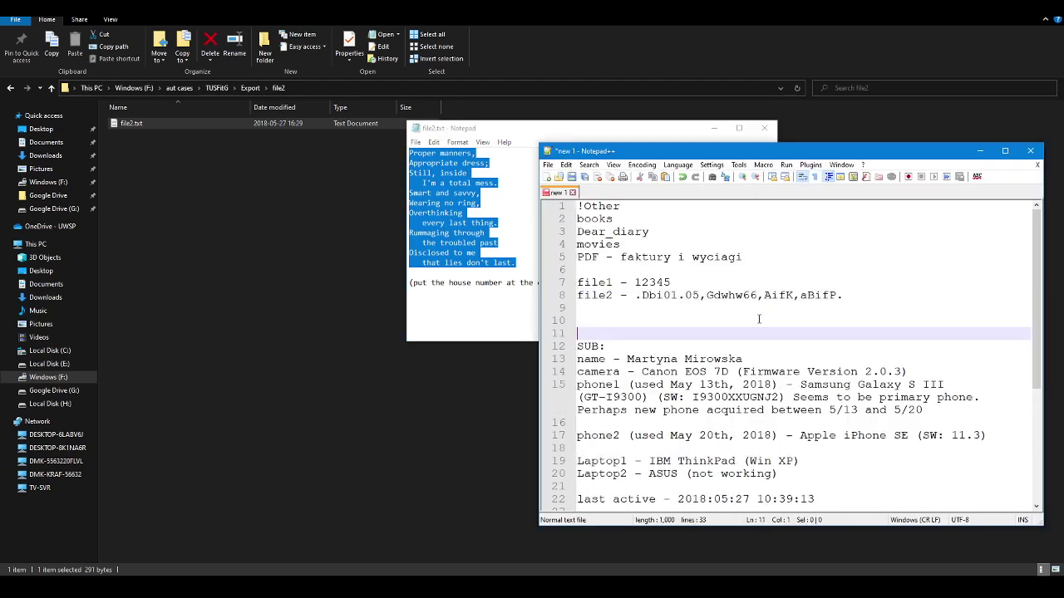
key(Up)
key(ctrl+v)
Step: Trim the poem's first word 'Proper' down to its initial P
key(Up)
key(Up)
key(Up)
key(Up)
key(Up)
key(Up)
key(Up)
key(Up)
key(Up)
key(Up)
key(Up)
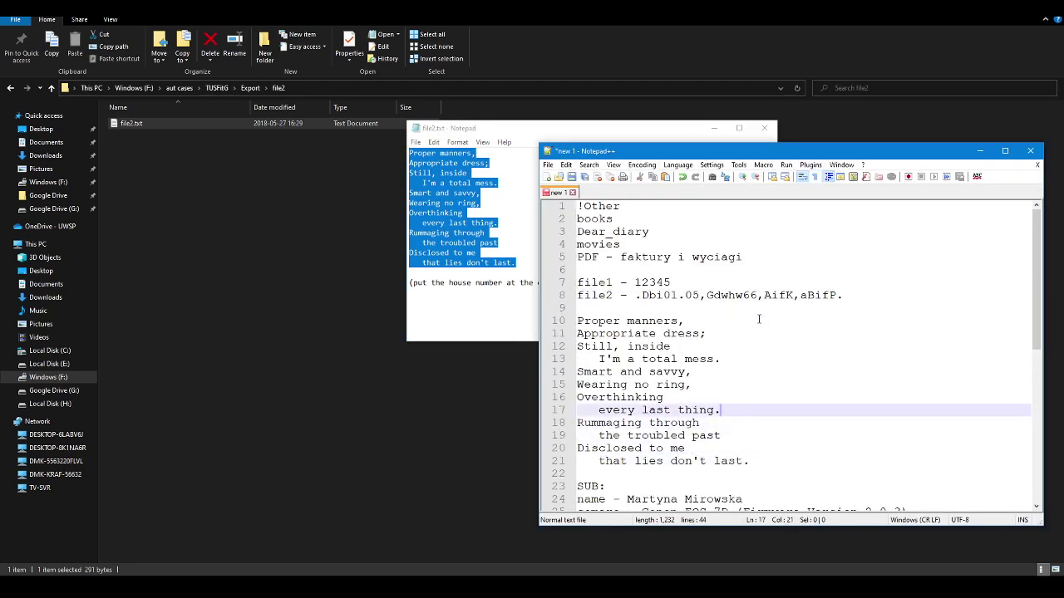
key(Home)
key(Right)
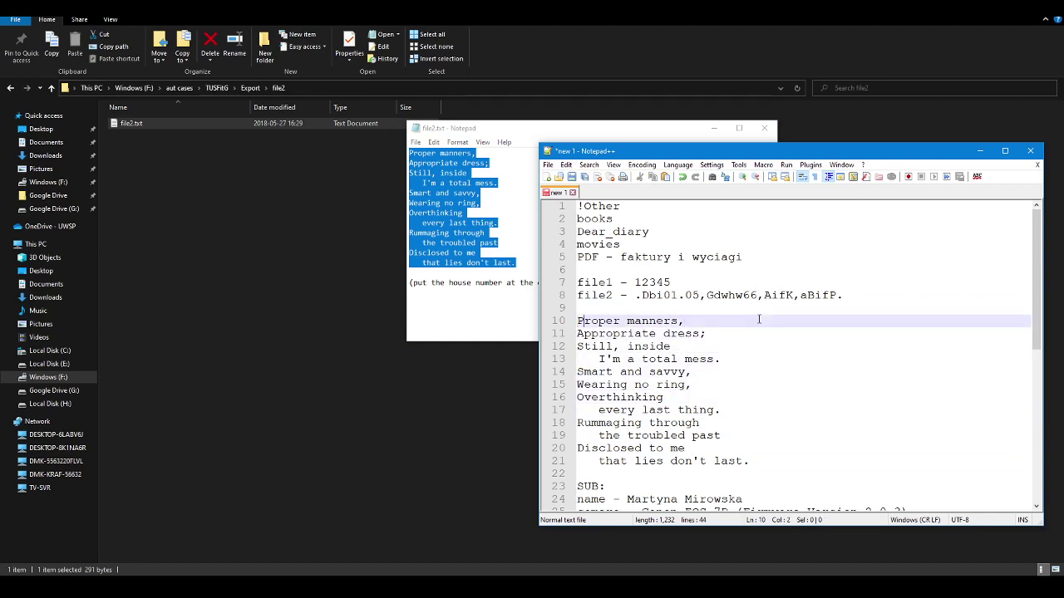
key(Delete)
key(Delete)
key(Delete)
key(Delete)
key(Delete)
key(Delete)
Step: Join the 'Appropriate dress;' line onto line 10, reduced to 'Ad;'
key(End)
key(Delete)
key(Right)
key(Delete)
key(Delete)
key(Delete)
key(Delete)
key(Delete)
key(Delete)
key(Delete)
key(Delete)
key(Delete)
key(Delete)
key(Delete)
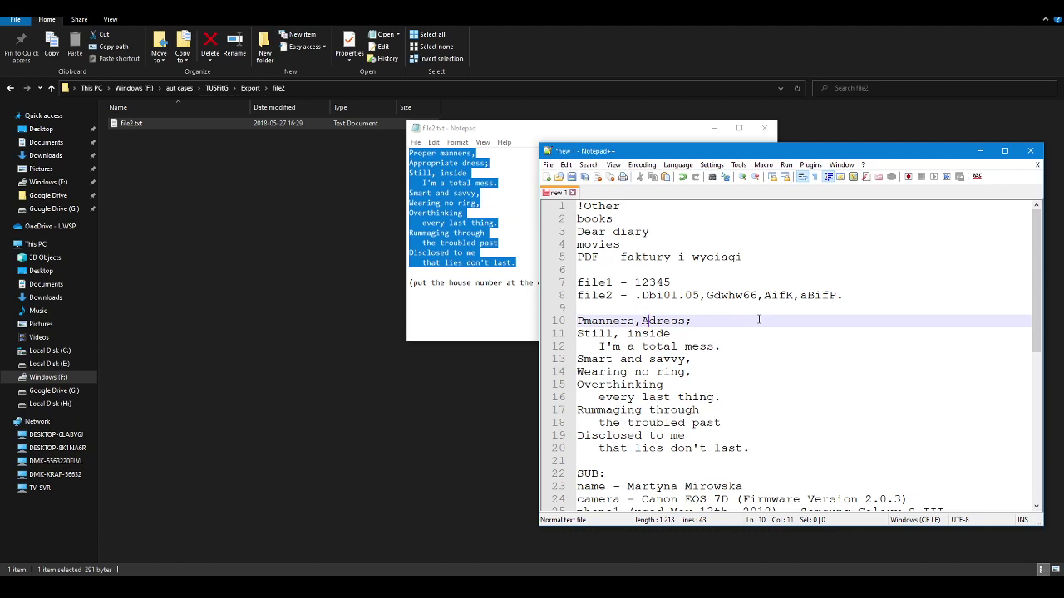
key(Delete)
key(Delete)
key(Delete)
key(Delete)
key(Right)
key(Delete)
Step: Condense the 'Still, inside I'm a…' line to its initial letters on line 10
key(Delete)
key(Delete)
key(Delete)
key(Delete)
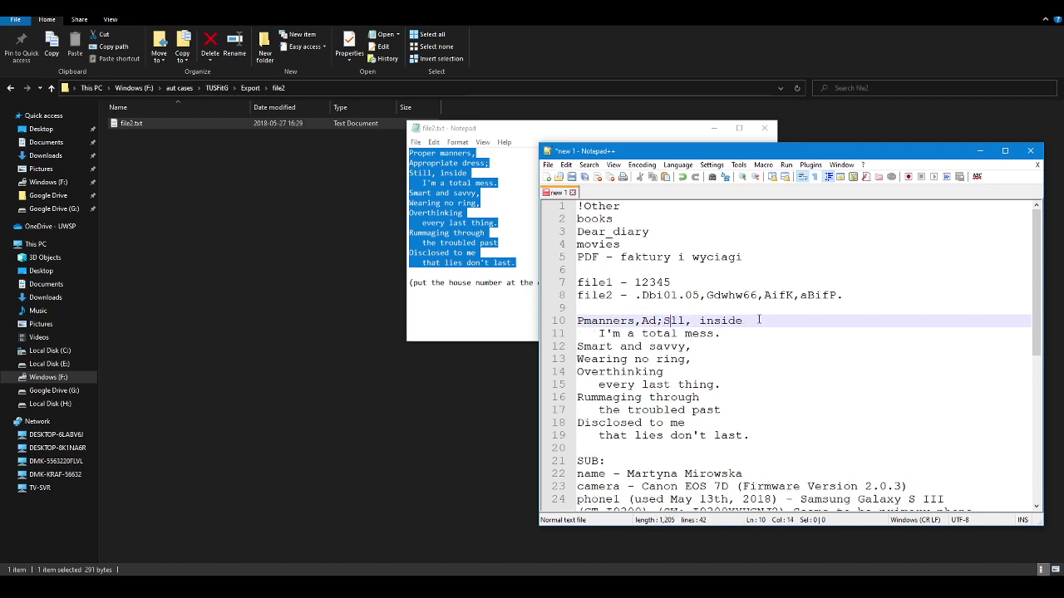
key(Delete)
key(Delete)
text(i)
key(Delete)
key(Delete)
key(Delete)
key(Delete)
key(Delete)
key(Delete)
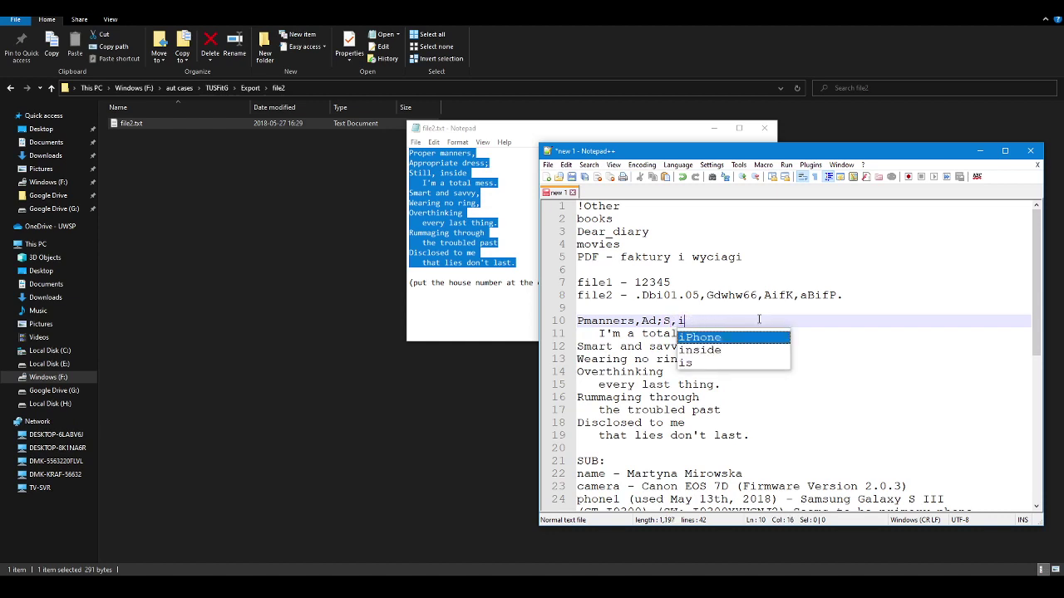
key(Delete)
key(Delete)
key(Delete)
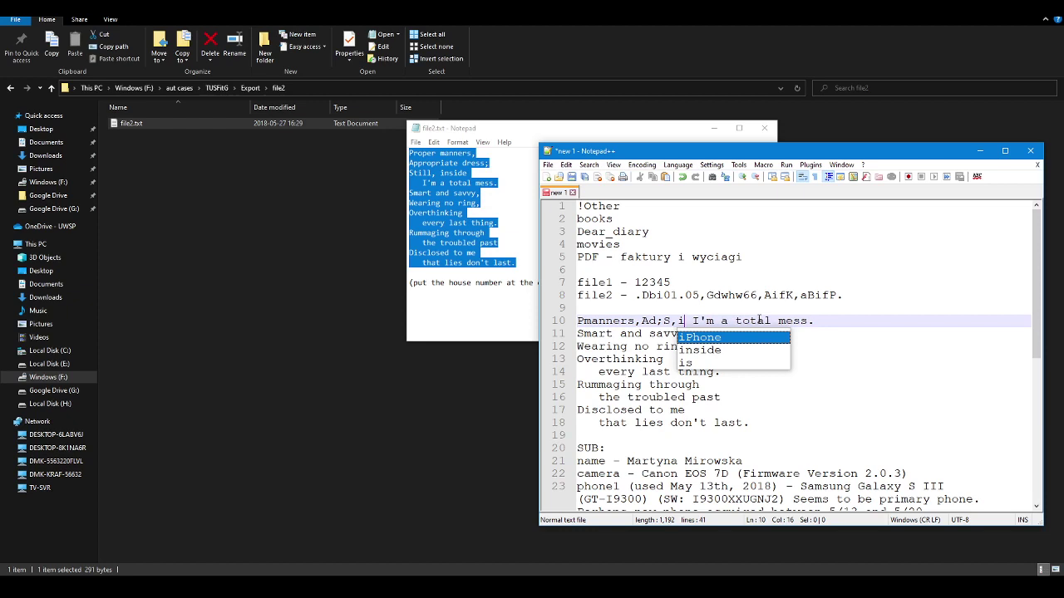
key(Right)
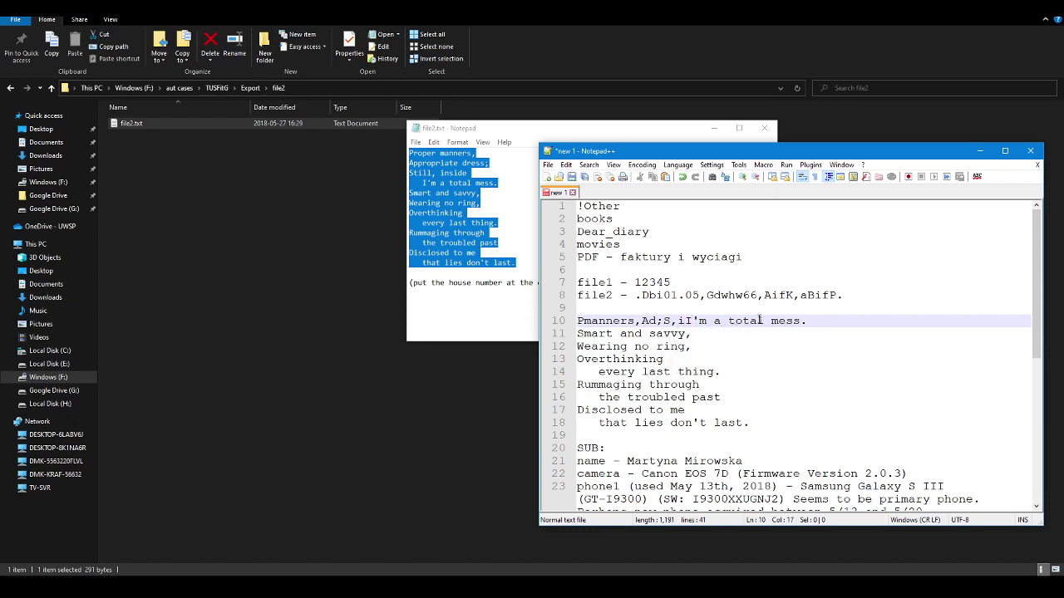
key(Delete)
key(Delete)
key(Delete)
key(Right)
key(Delete)
key(Delete)
key(Delete)
key(Delete)
key(Delete)
key(Delete)
key(Delete)
key(Delete)
Step: Join the 'Smart and savvy,' line onto line 10 as 'Sas,'
key(Delete)
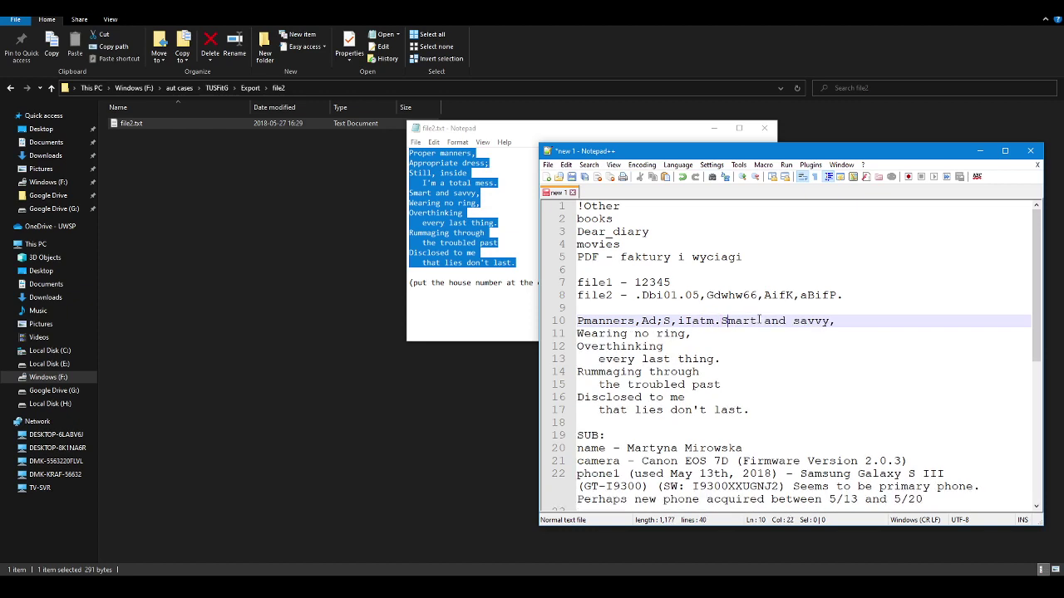
key(Delete)
key(Delete)
key(Delete)
key(Delete)
key(Delete)
key(Right)
key(Delete)
key(Delete)
key(Delete)
key(Right)
key(Delete)
key(Delete)
key(Delete)
key(Delete)
key(Right)
Step: Join the 'Wearing no ring' and 'Overthinking every last thing' lines as 'Wnr,Oelt.'
key(Delete)
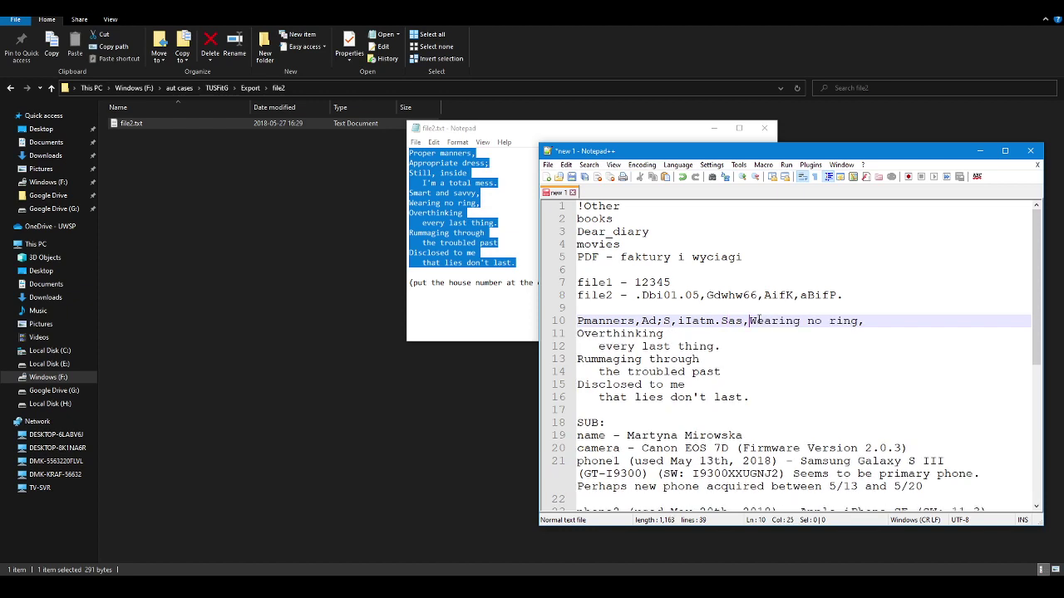
key(Delete)
key(Delete)
key(Delete)
key(Delete)
key(Delete)
key(Delete)
key(Delete)
key(Delete)
key(Delete)
key(Delete)
key(Delete)
key(Delete)
key(Right)
key(Delete)
key(Right)
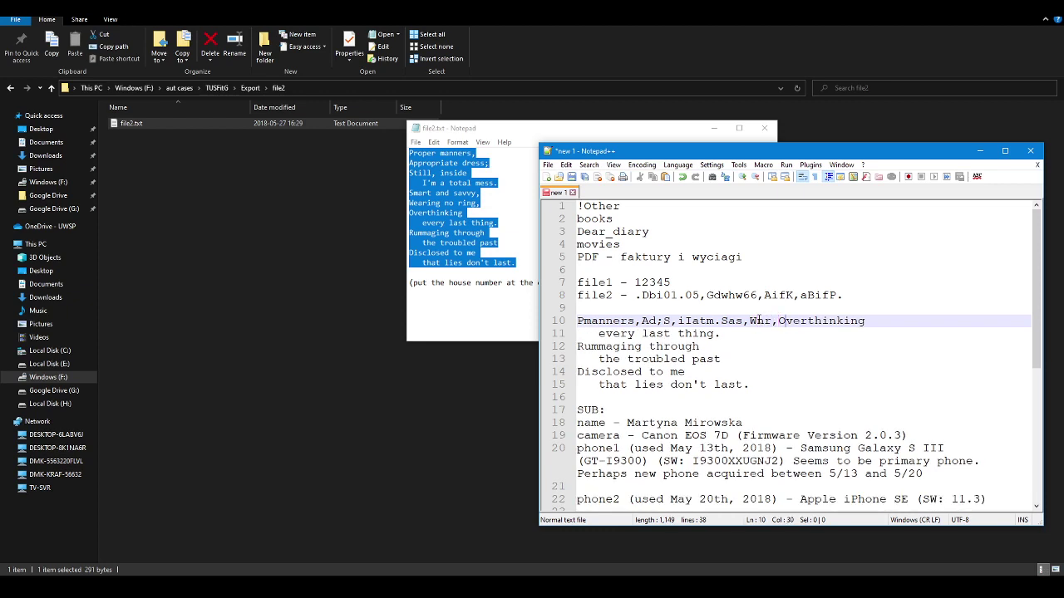
key(Delete)
key(Delete)
key(Delete)
key(Delete)
key(Delete)
key(Delete)
key(Delete)
key(Delete)
key(Delete)
key(Delete)
key(Delete)
key(Delete)
key(Delete)
key(Delete)
key(Delete)
key(Delete)
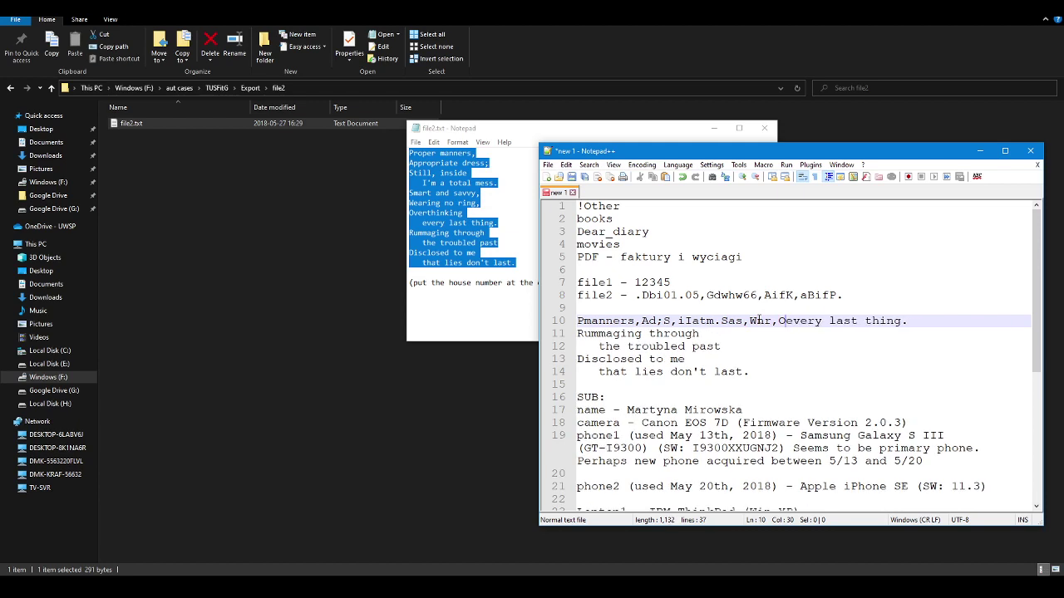
key(Delete)
key(Delete)
key(Delete)
key(Delete)
key(Delete)
key(Delete)
key(Delete)
key(Delete)
key(Delete)
key(Delete)
key(Delete)
key(Delete)
key(Delete)
key(Right)
Step: Condense the 'Rummaging through the troubled past / Disclosed to' lines to their initials
key(Delete)
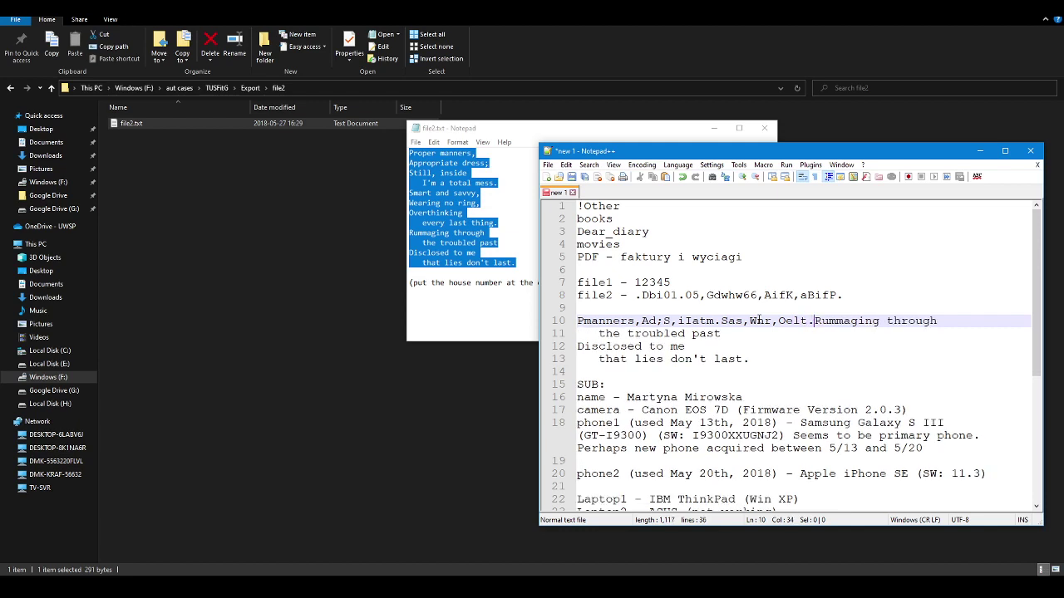
key(Delete)
key(Delete)
key(Delete)
key(Delete)
key(Delete)
key(Delete)
key(Delete)
key(Delete)
key(Delete)
key(Right)
key(Delete)
key(Delete)
key(Delete)
key(Delete)
key(Delete)
key(Delete)
key(Delete)
key(Delete)
key(Delete)
key(Delete)
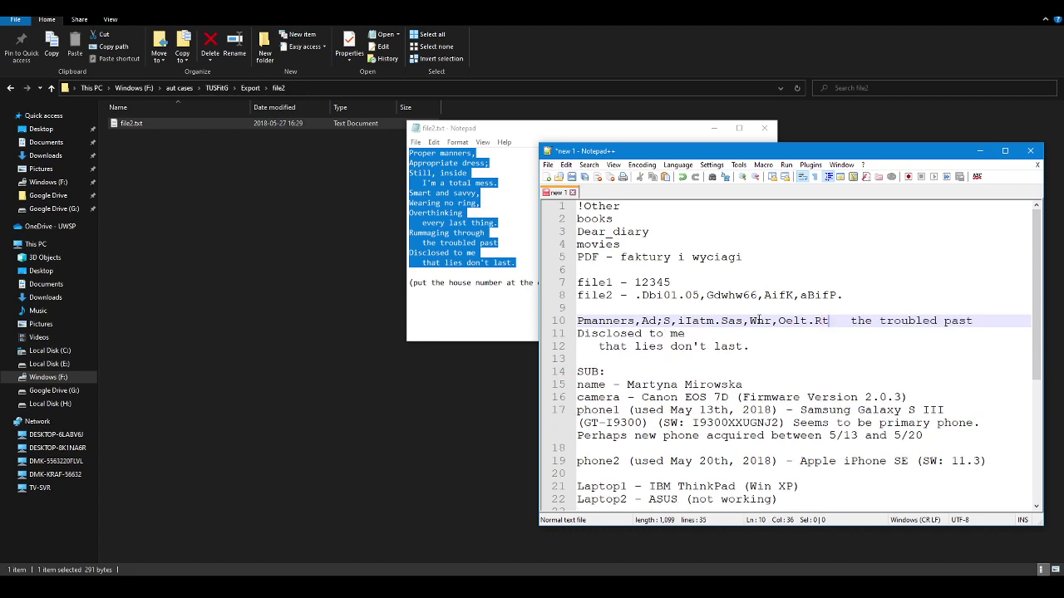
key(Delete)
key(Delete)
key(Delete)
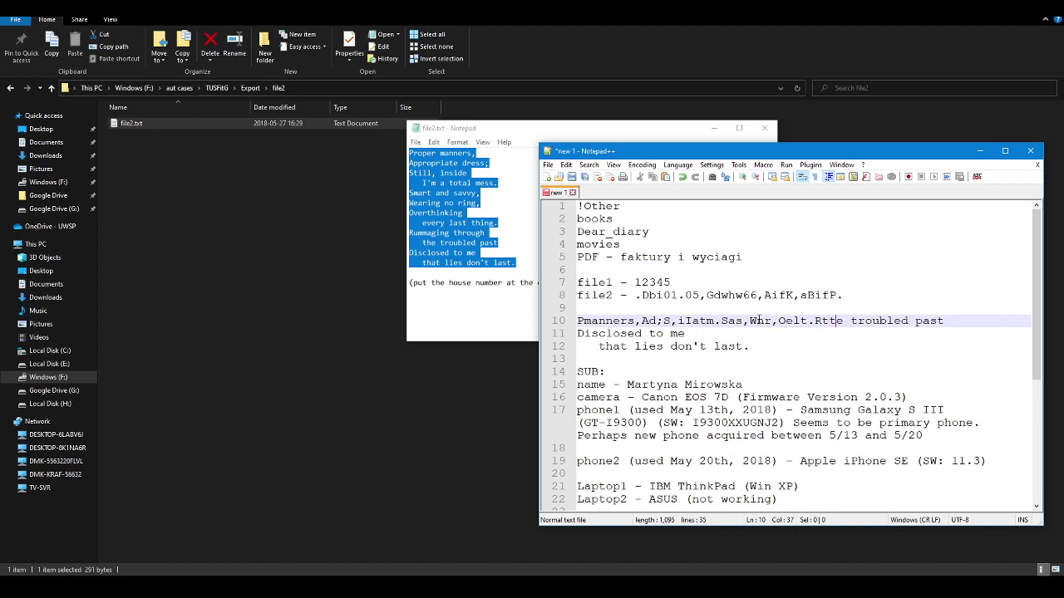
key(Delete)
key(Delete)
key(Delete)
key(Delete)
key(Delete)
key(Delete)
key(Delete)
key(Delete)
key(Right)
key(Delete)
key(Delete)
key(Delete)
key(Right)
key(Delete)
key(Delete)
key(Delete)
key(Delete)
key(Delete)
key(Delete)
key(Delete)
key(Delete)
key(Delete)
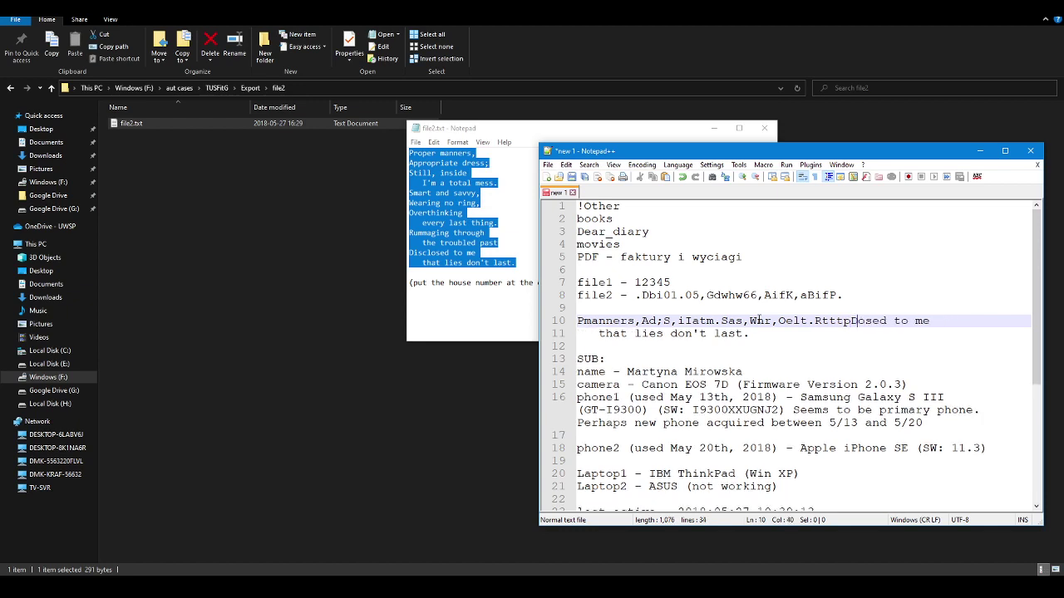
key(Right)
key(Delete)
key(Delete)
key(Delete)
Step: Join the last poem line as initials, completing 'Pmanners,Ad;S,iIatm.Sas,Wnr,Oelt.RtttpDtmtldl.'
key(Delete)
key(Delete)
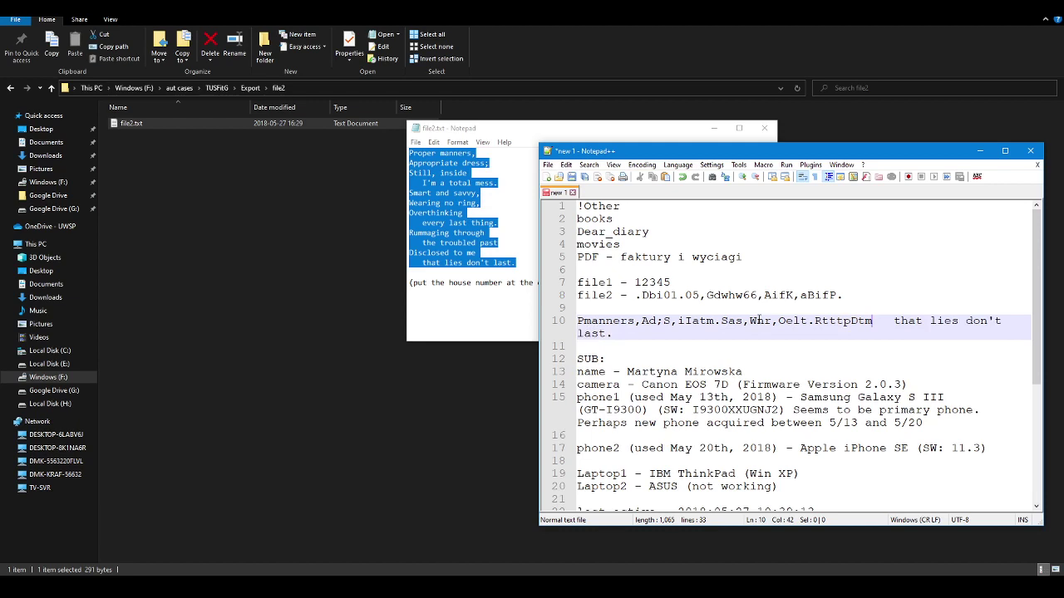
key(Delete)
key(Delete)
key(Delete)
key(Delete)
key(Delete)
key(Delete)
key(Delete)
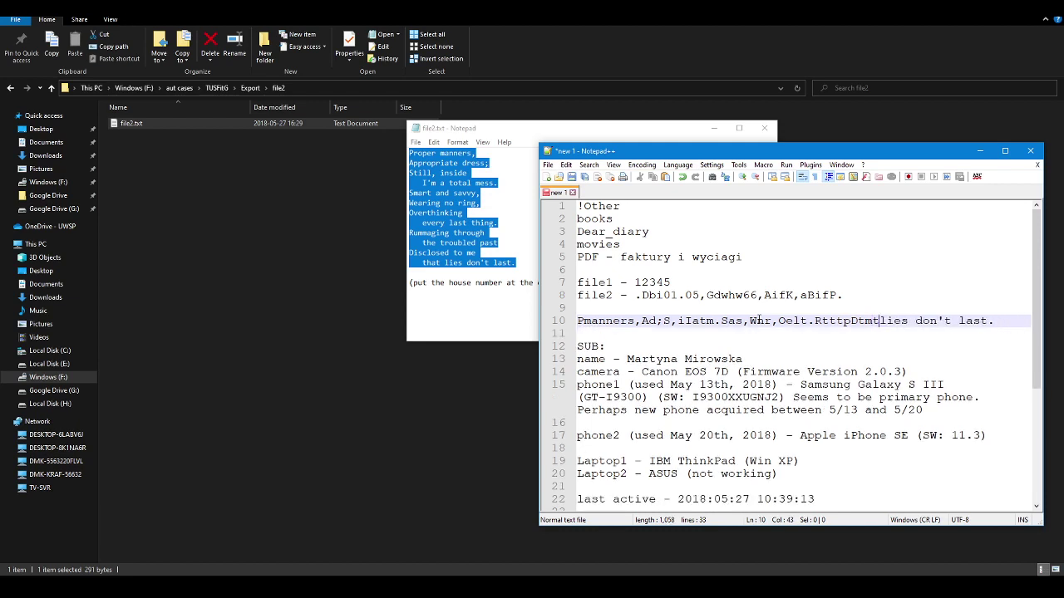
key(Right)
key(Delete)
key(Delete)
key(Delete)
key(Delete)
key(Right)
key(Delete)
key(Delete)
key(Delete)
key(Delete)
key(Delete)
key(Right)
key(Delete)
key(Delete)
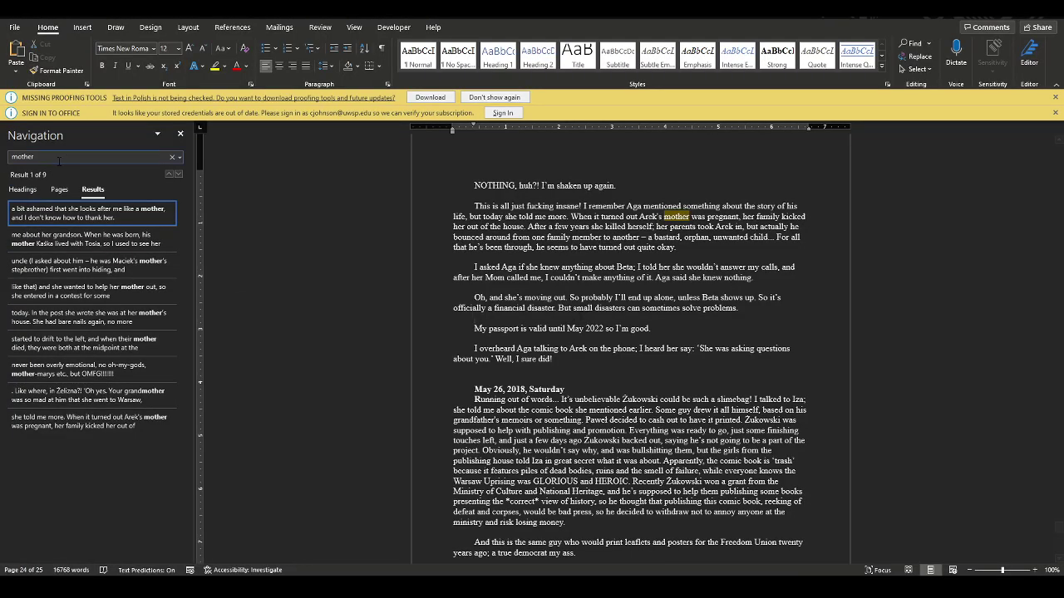
Step: Search the Word diary for 'address' and check each of its matches
key(Escape)
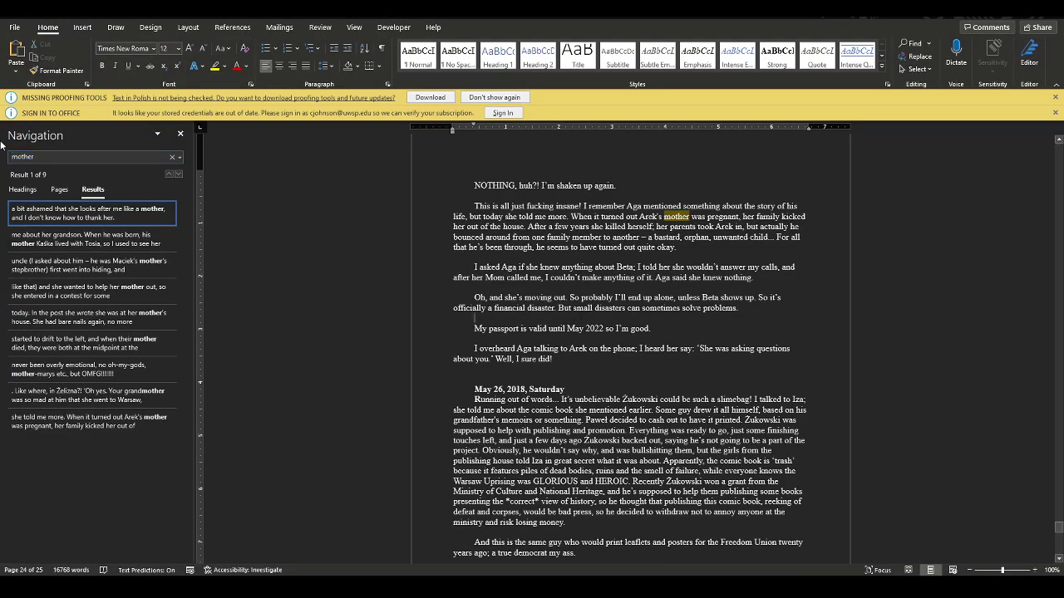
key(ctrl+f)
text(a)
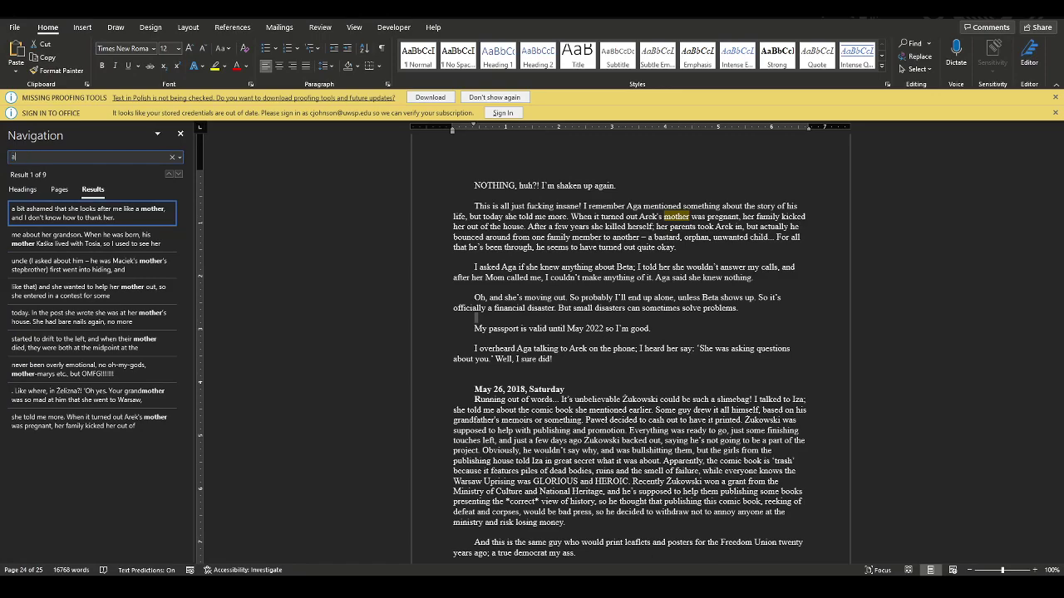
text(ddress)
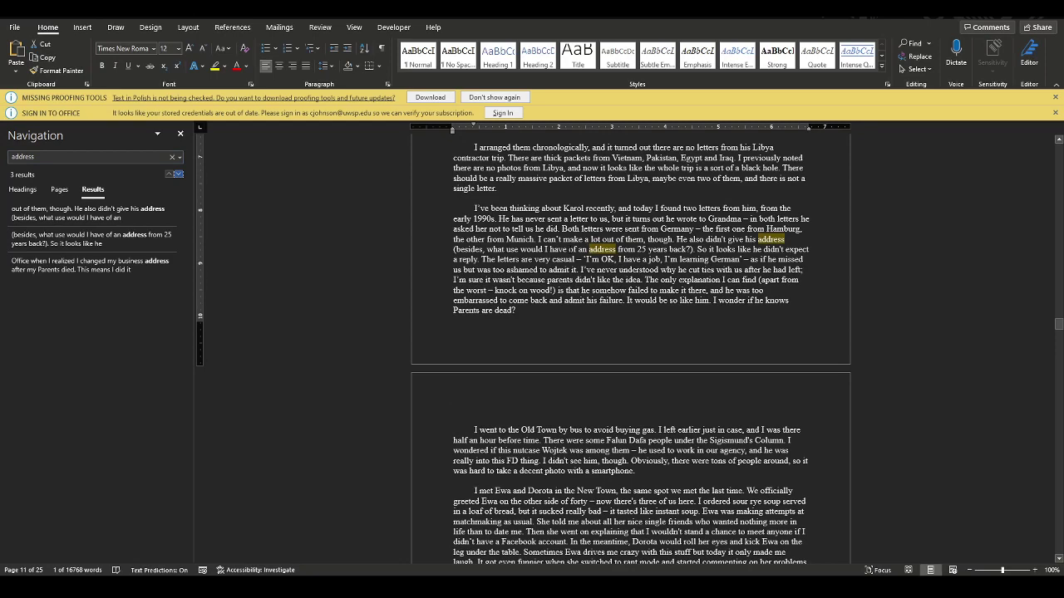
click(79, 271)
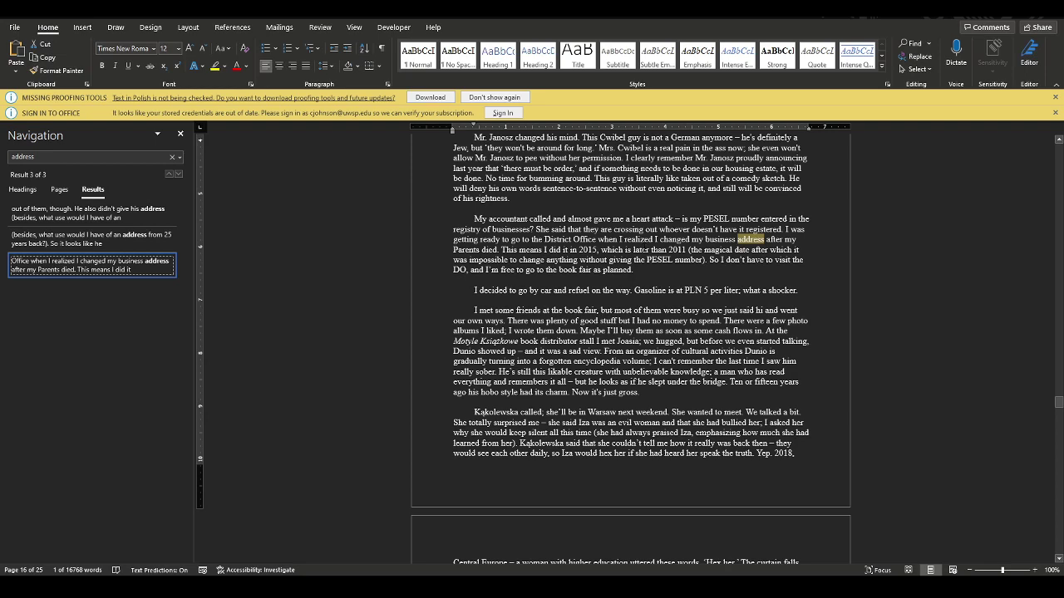
click(82, 243)
click(57, 210)
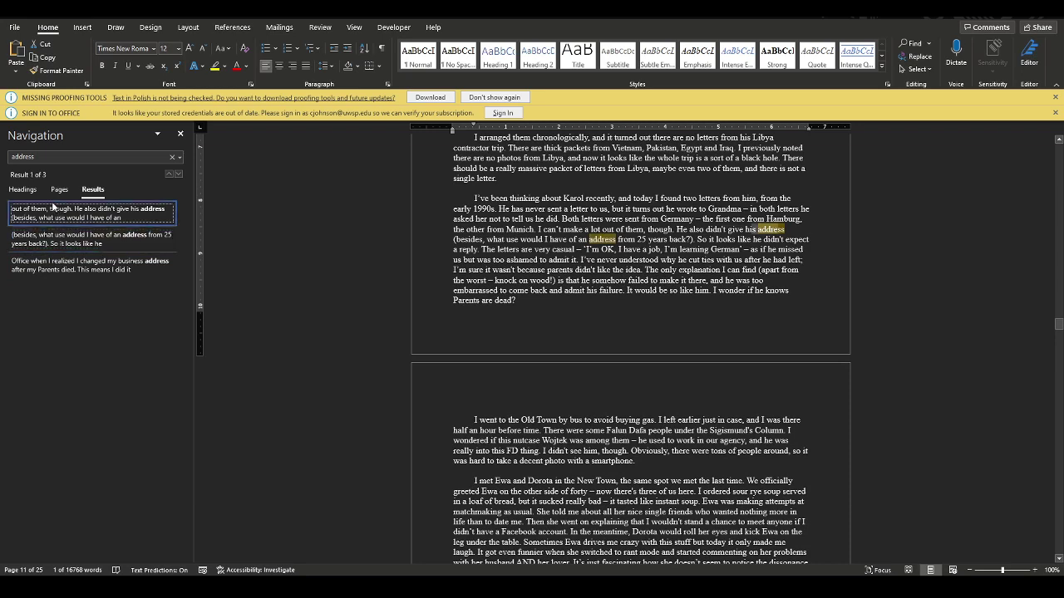
click(108, 242)
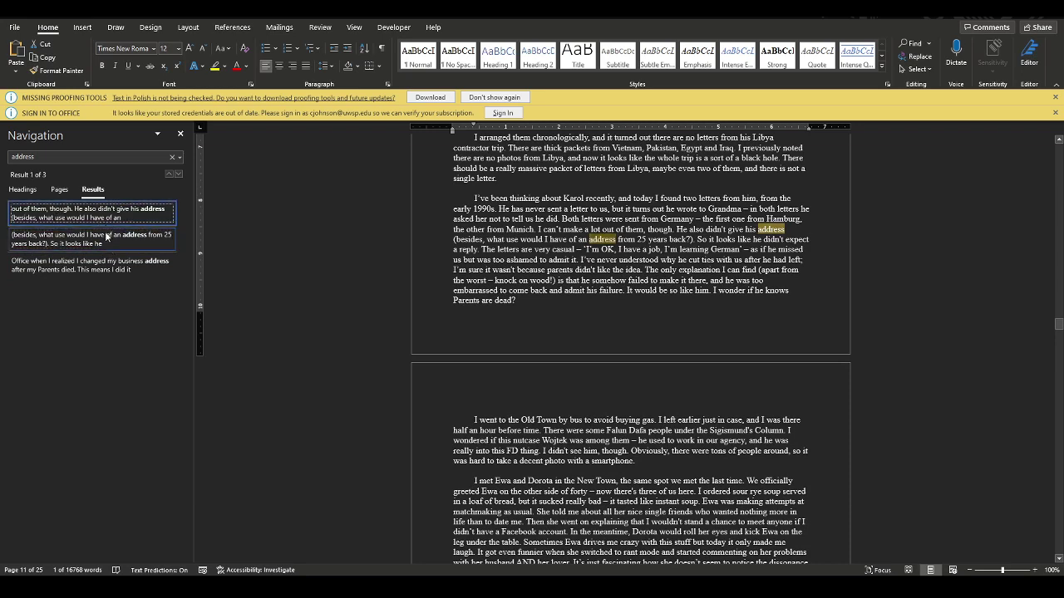
Step: Search the diary for 'number' instead to find the brass house numbers passage
click(52, 157)
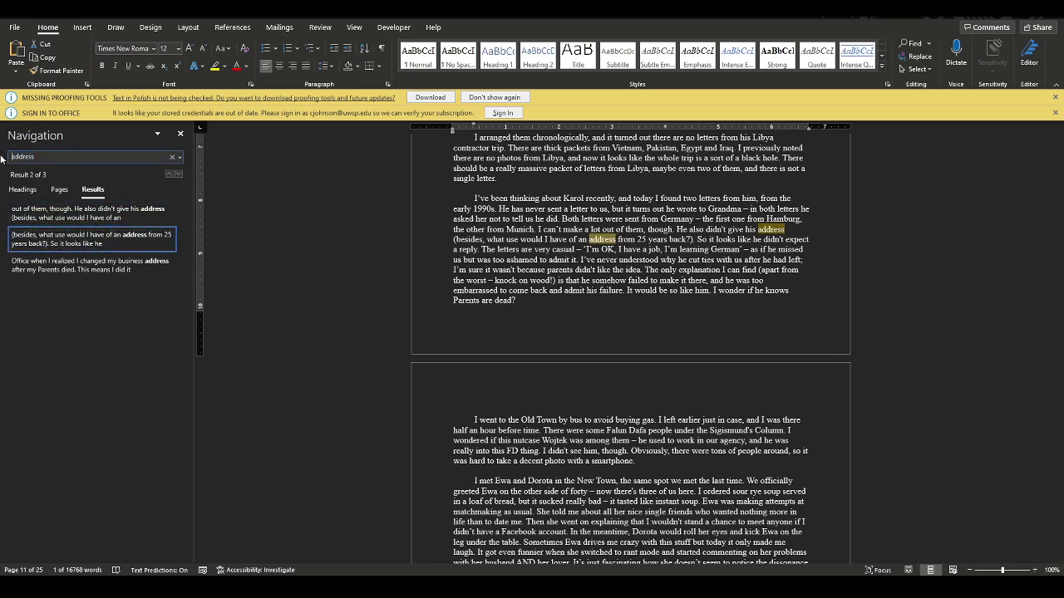
key(BackSpace)
key(BackSpace)
key(BackSpace)
key(BackSpace)
key(BackSpace)
key(BackSpace)
key(BackSpace)
text(b)
text(other)
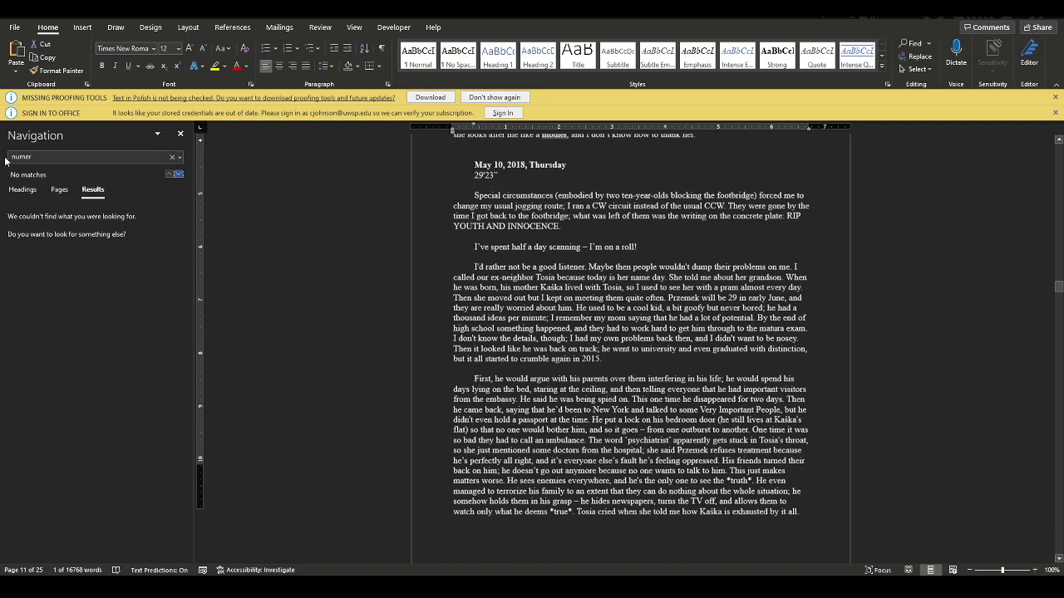
key(ctrl+a)
text(number)
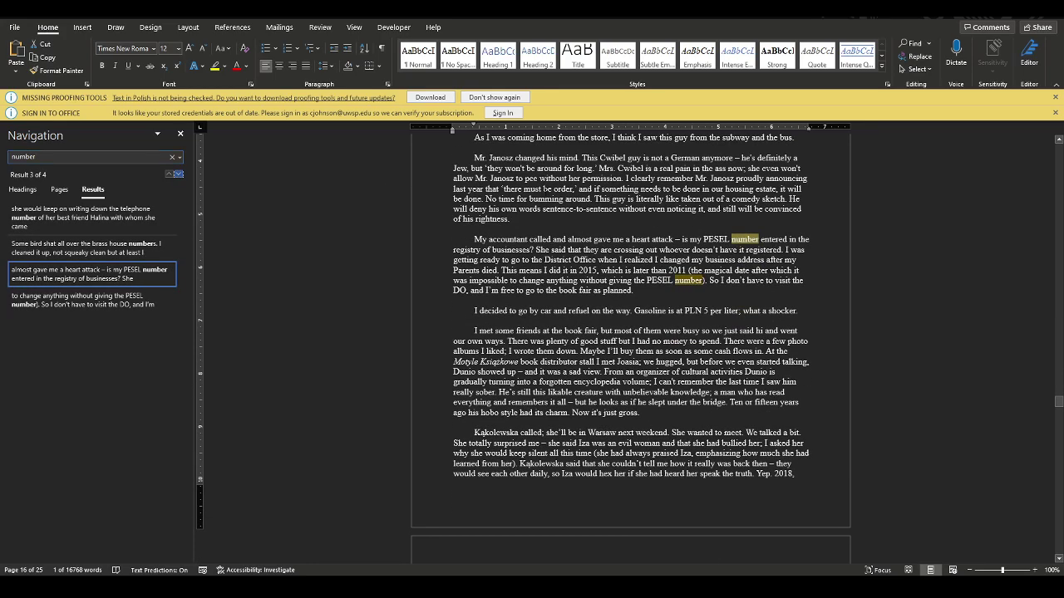
click(77, 219)
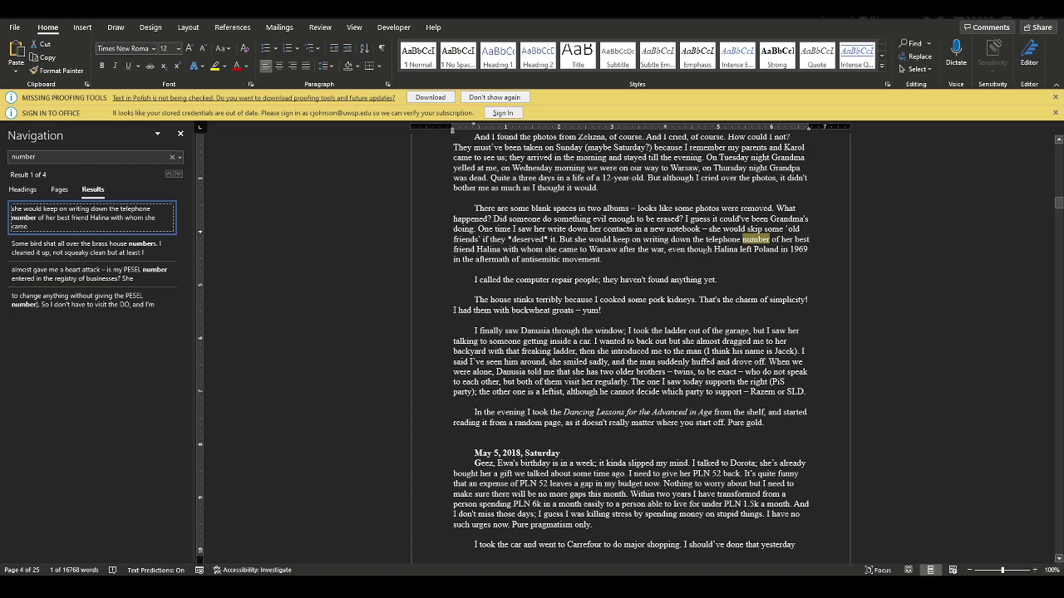
click(52, 246)
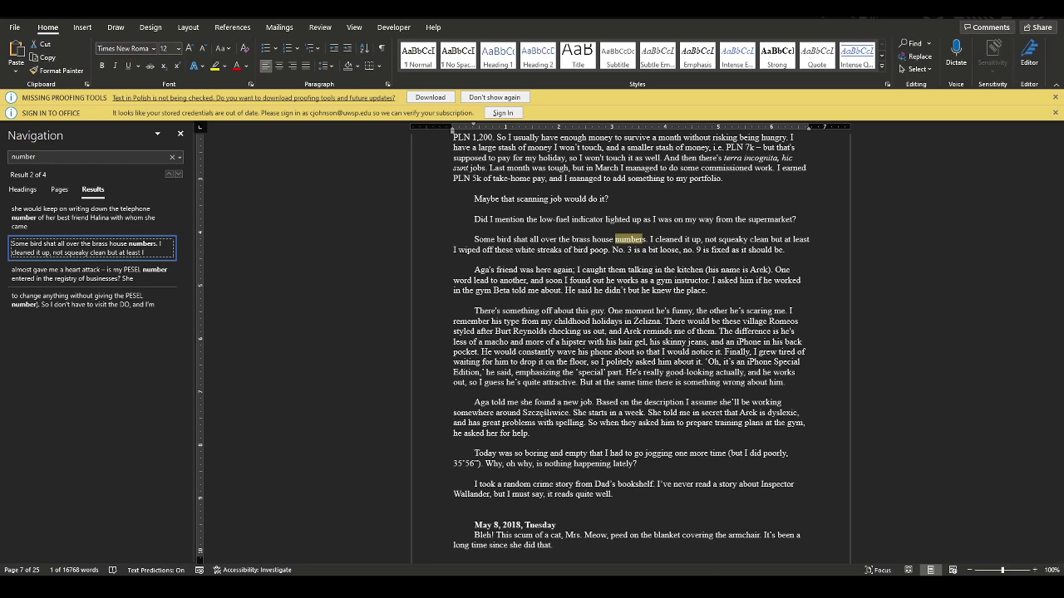
key(alt+Tab)
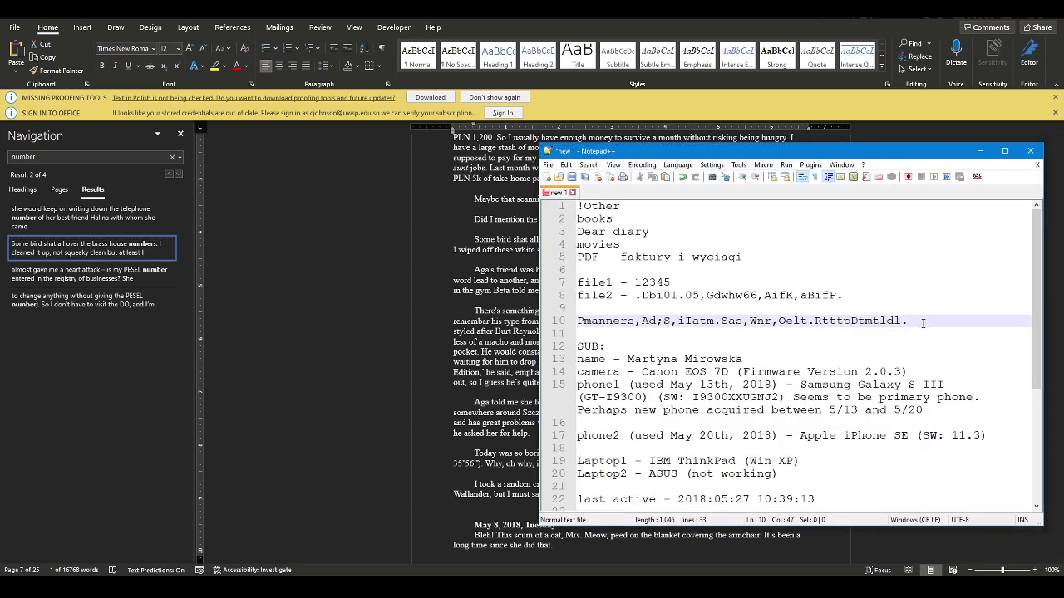
Step: Add '39' to the end of the password line, then select the whole line
text(39)
key(shift+Home)
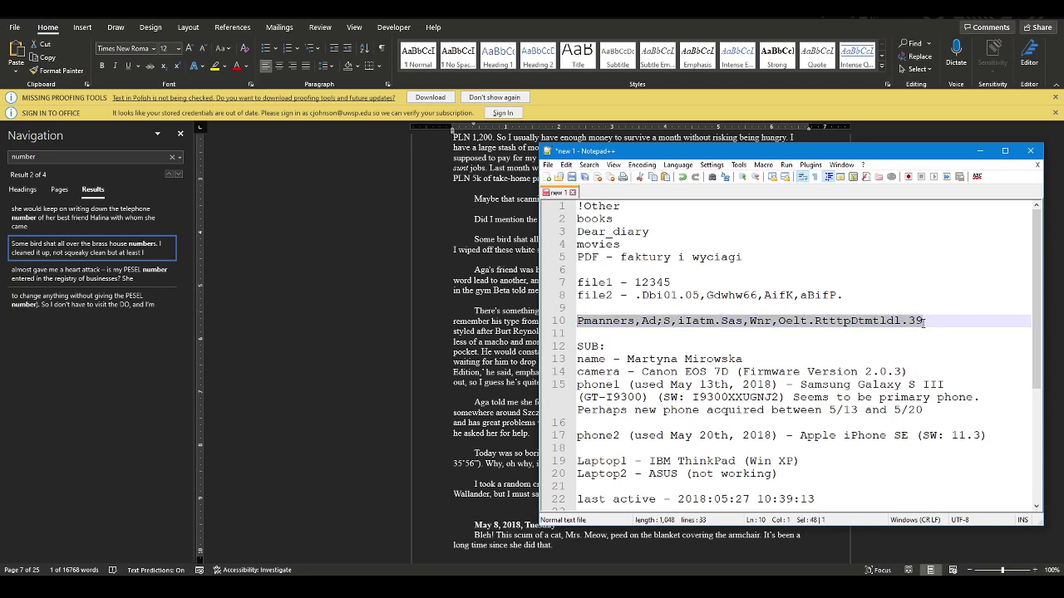
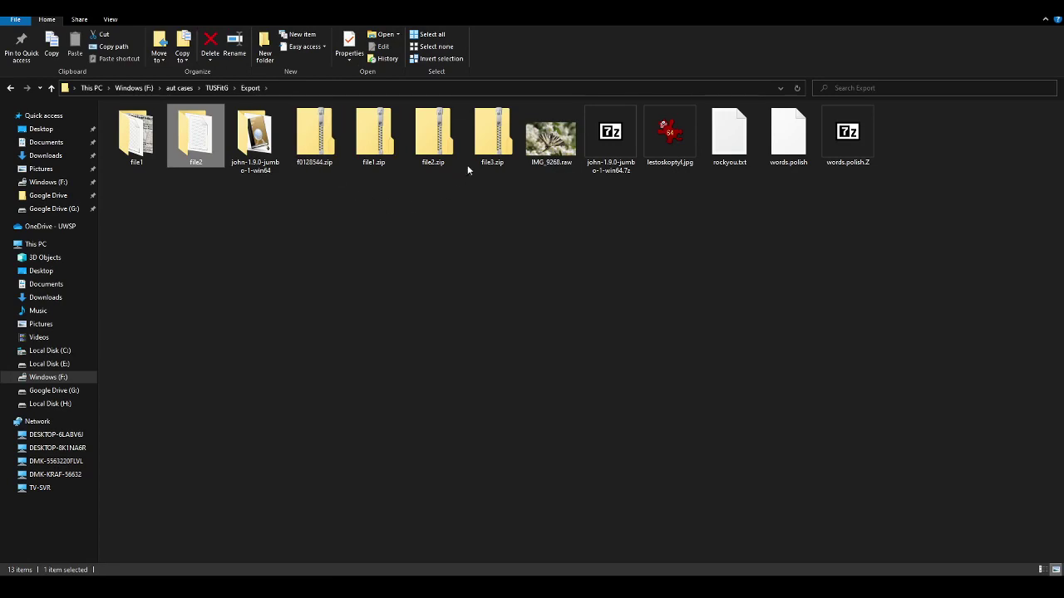
Step: Right-click file3.zip in the Export folder to begin extracting it
right_click(491, 142)
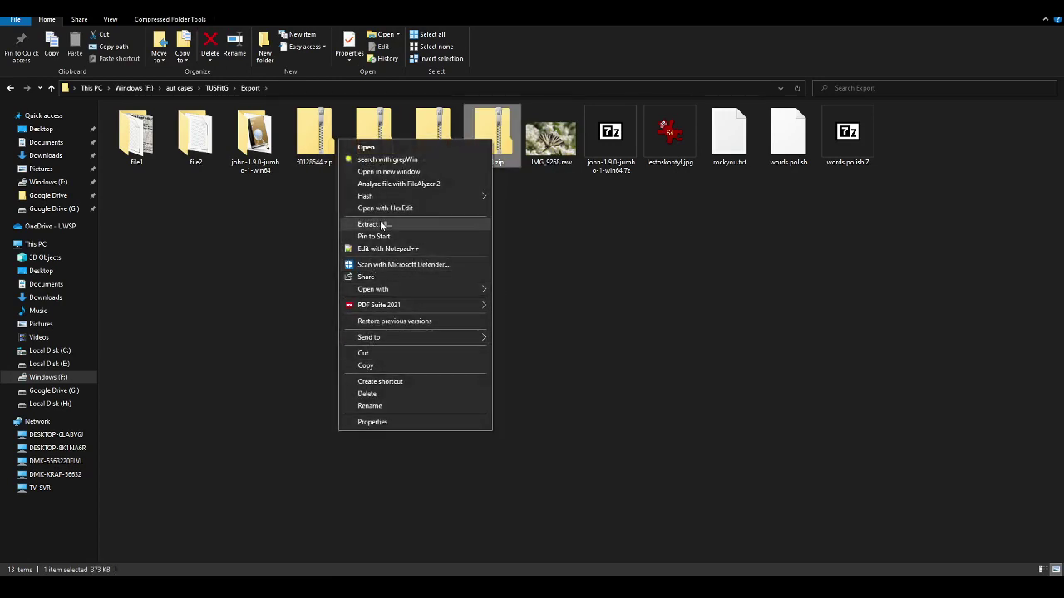
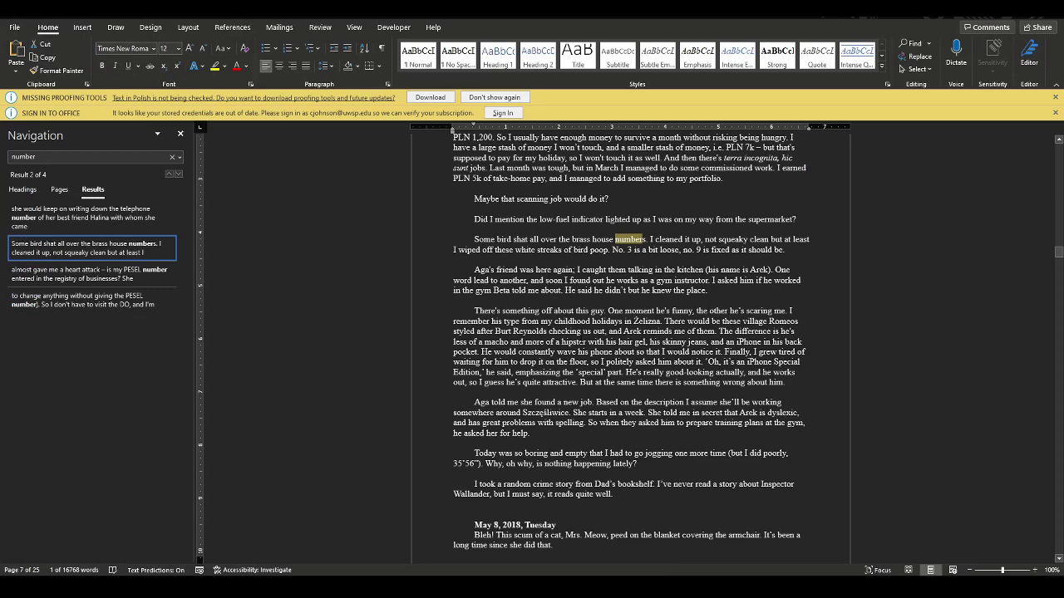
Step: Replace the 'number' search with a search for 'password' in the diary
click(529, 433)
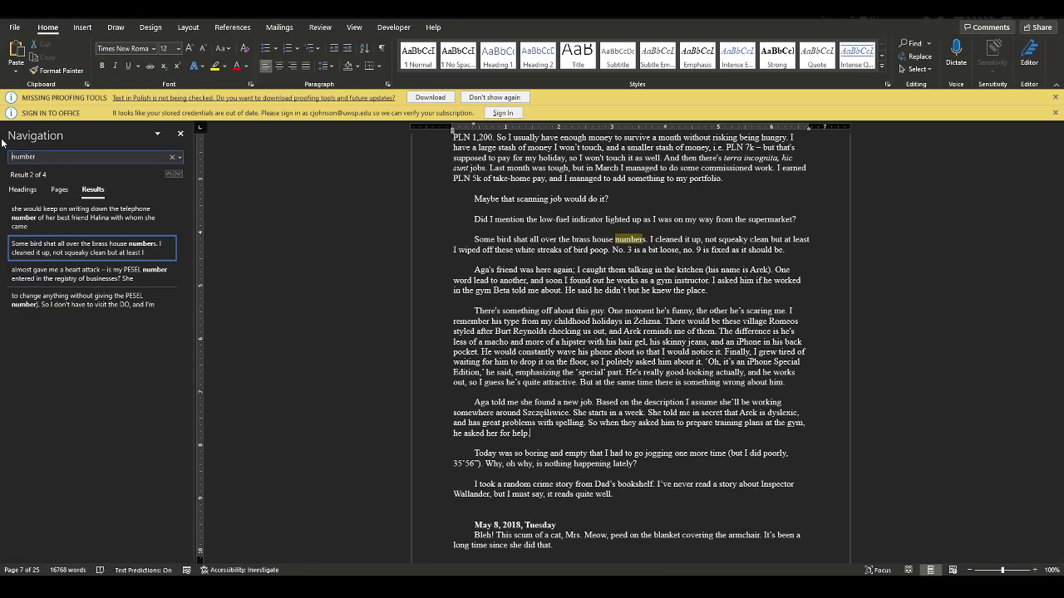
key(ctrl+f)
text(pr)
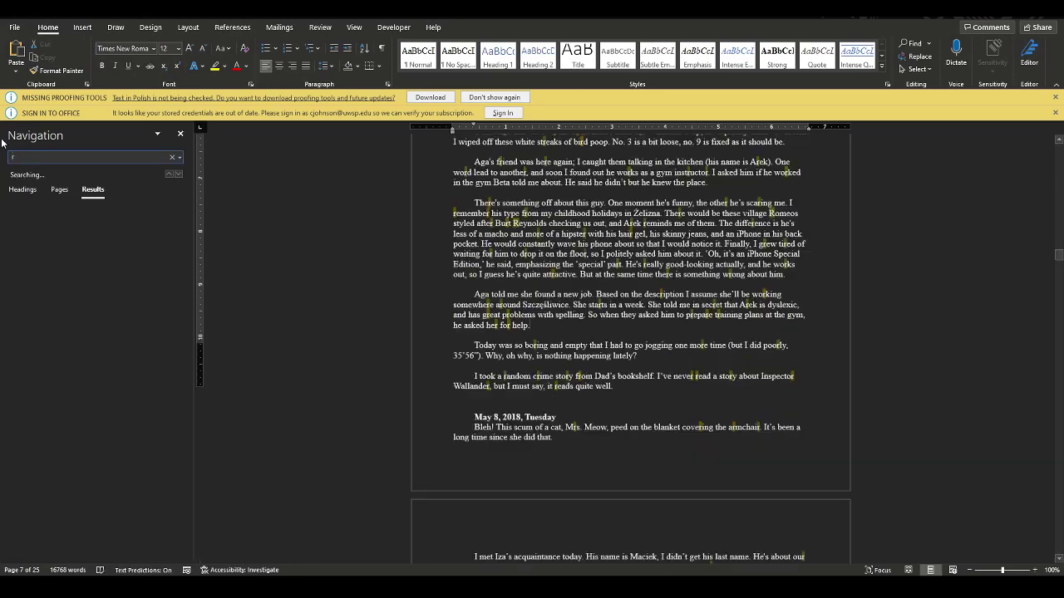
text(assword)
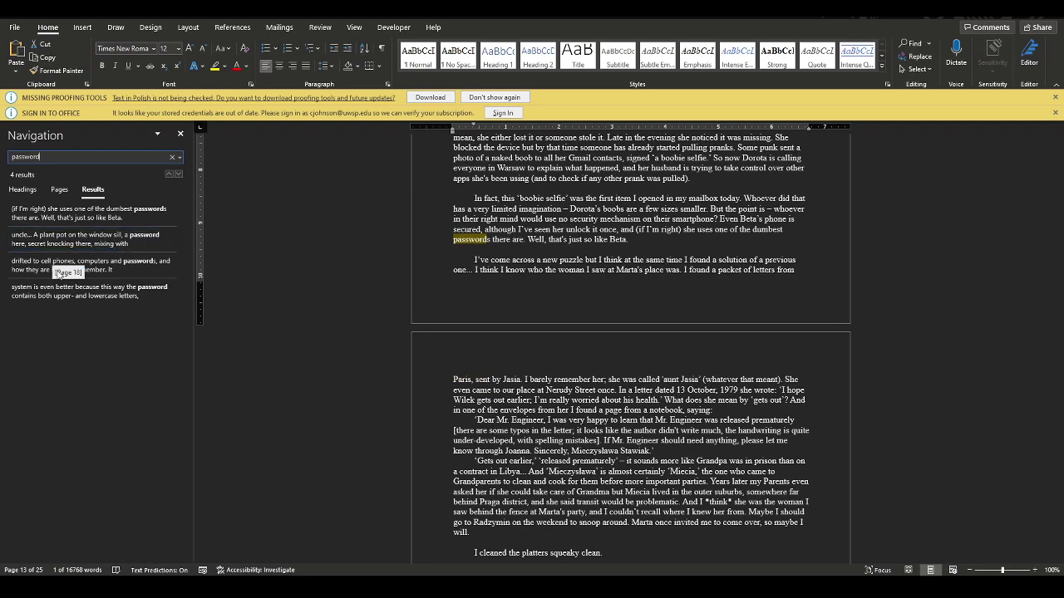
Step: Jump to the third 'password' match, about cell phones, computers and passwords
click(60, 266)
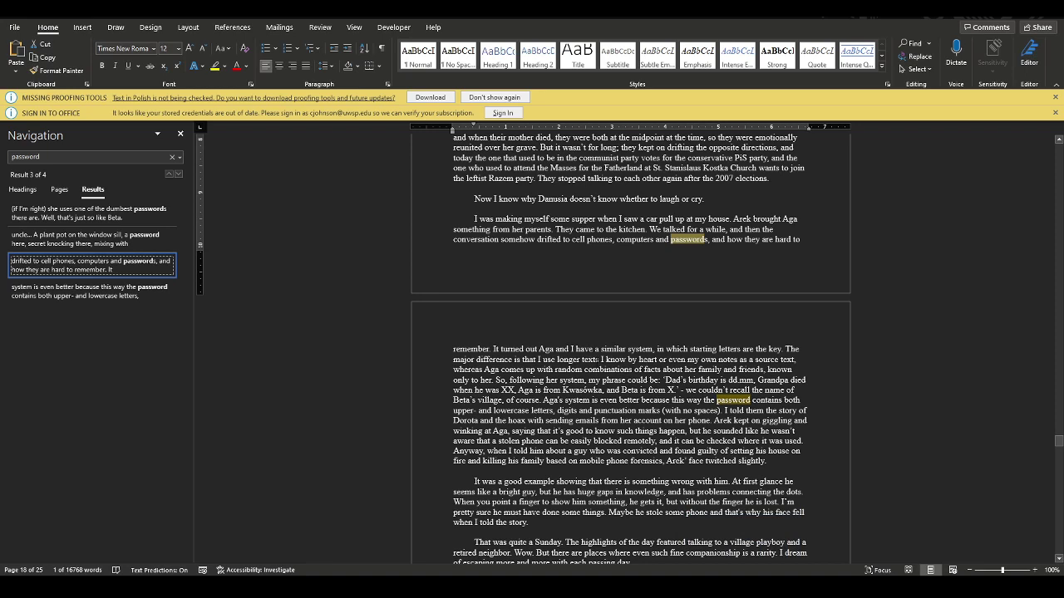
Step: After glancing at the poem notes, select the May 21, 2018 jogging time 34'15''
key(alt+Tab)
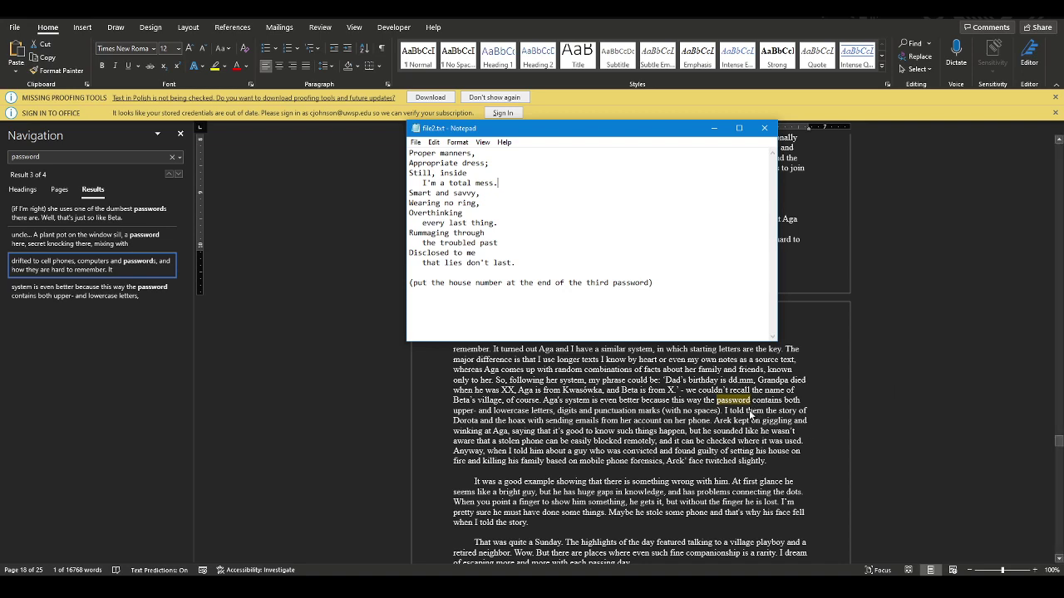
click(593, 409)
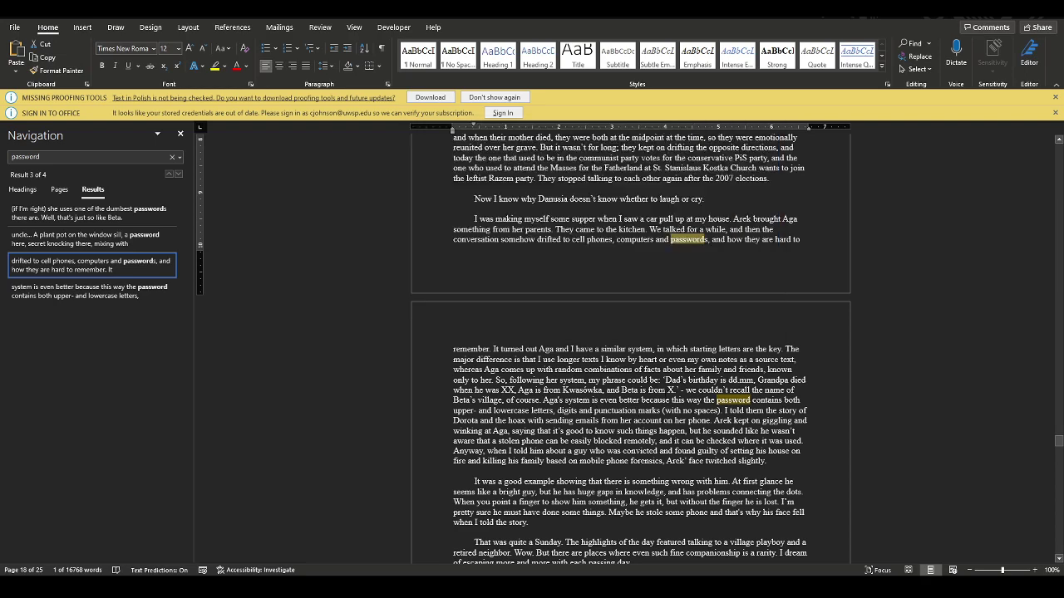
scroll(664, 392, down, 2)
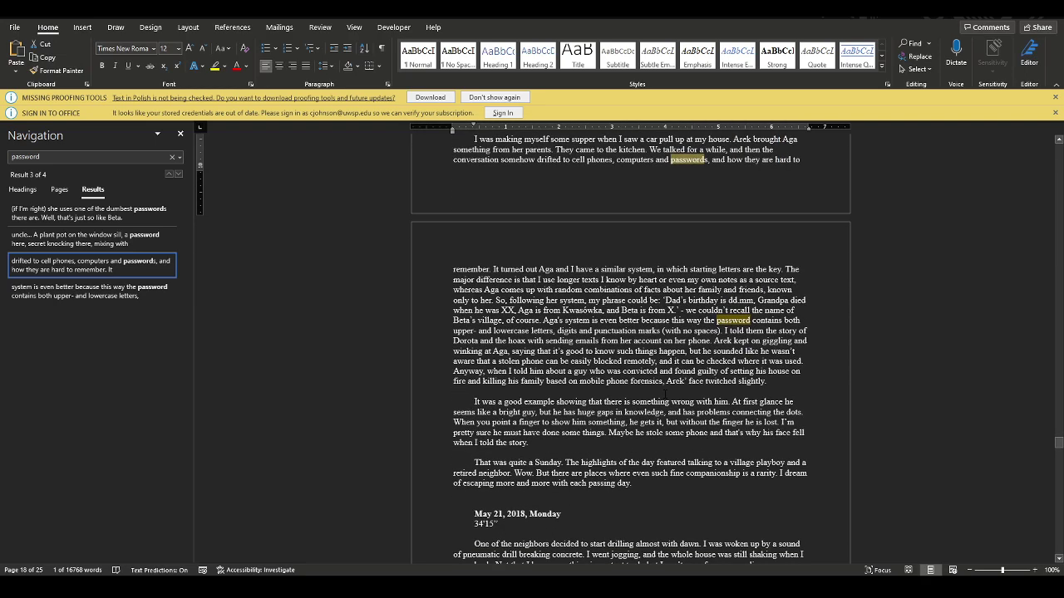
scroll(665, 393, down, 2)
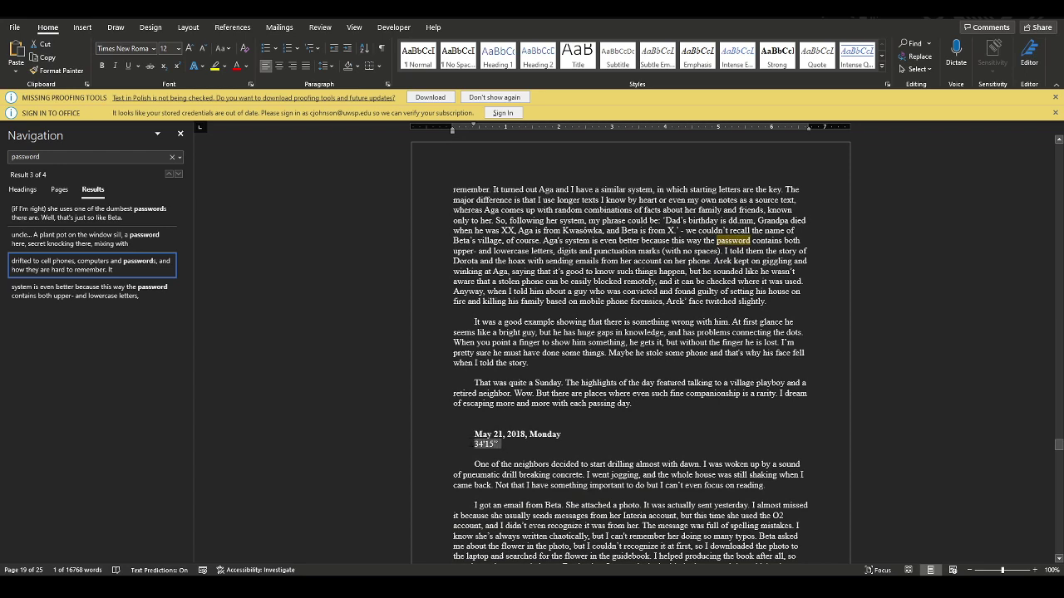
click(527, 485)
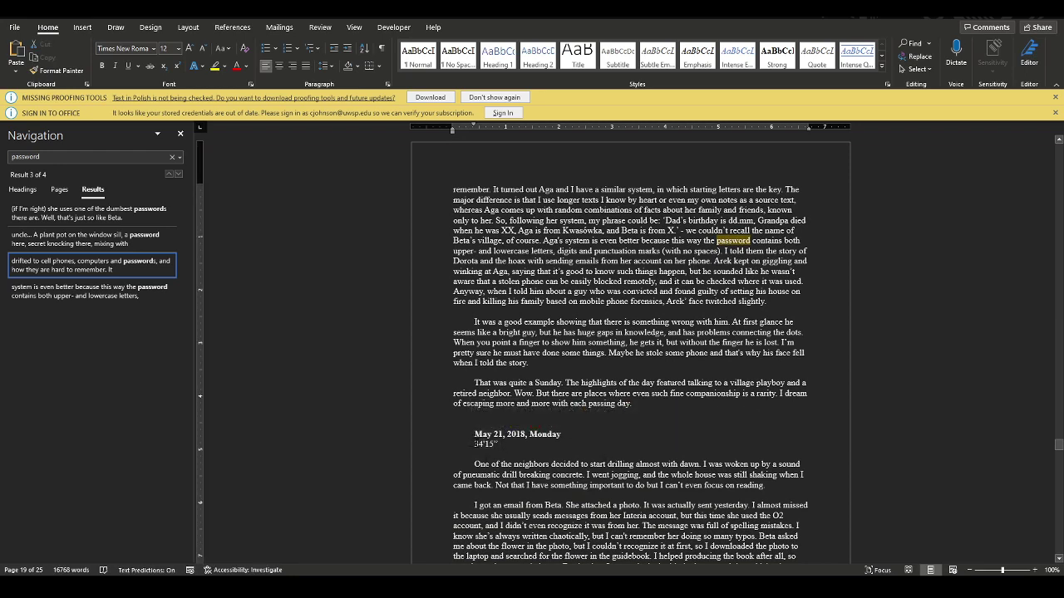
drag(473, 444, 500, 444)
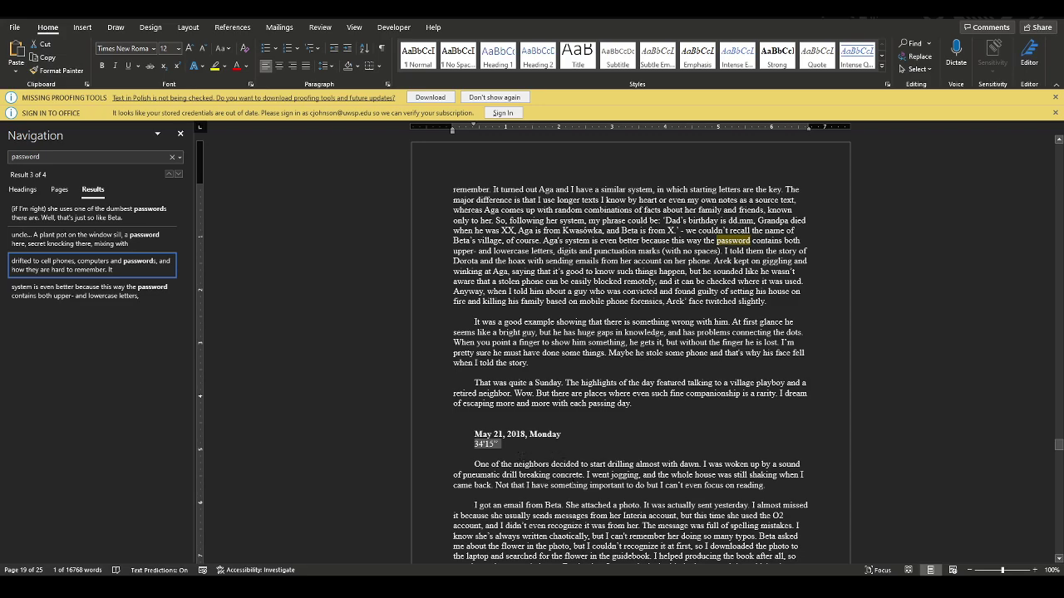
Step: Scroll down to the May 24, 2018 entry and select its jogging time 27'48''
scroll(573, 477, down, 6)
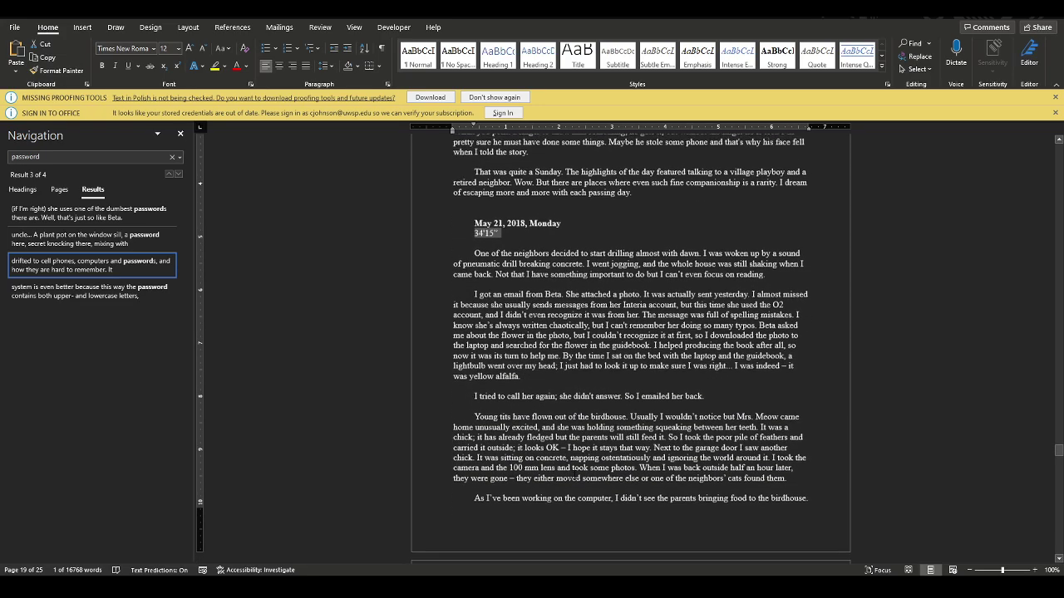
scroll(573, 476, down, 14)
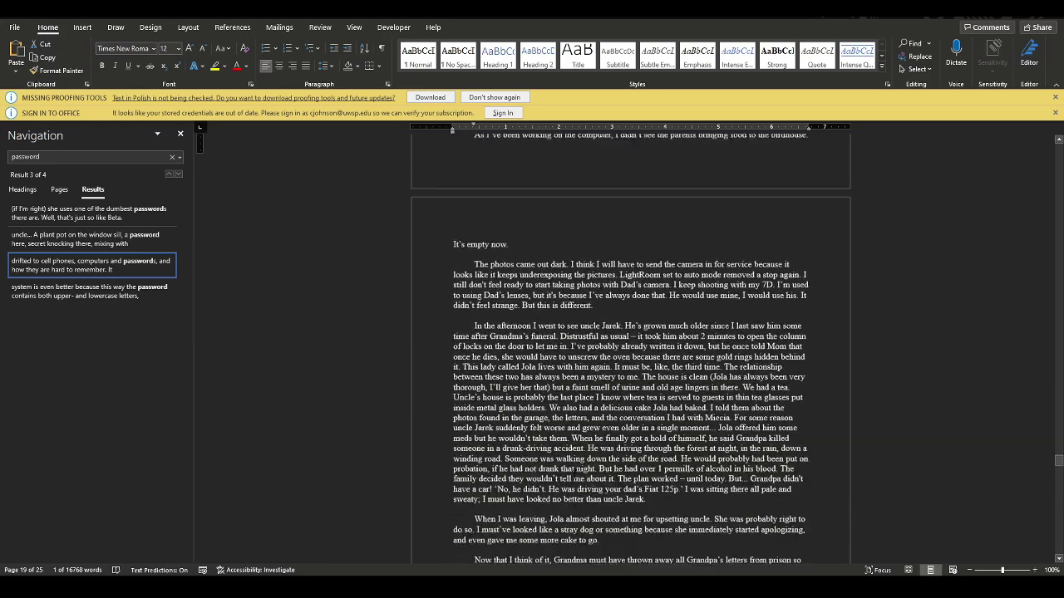
scroll(572, 477, down, 4)
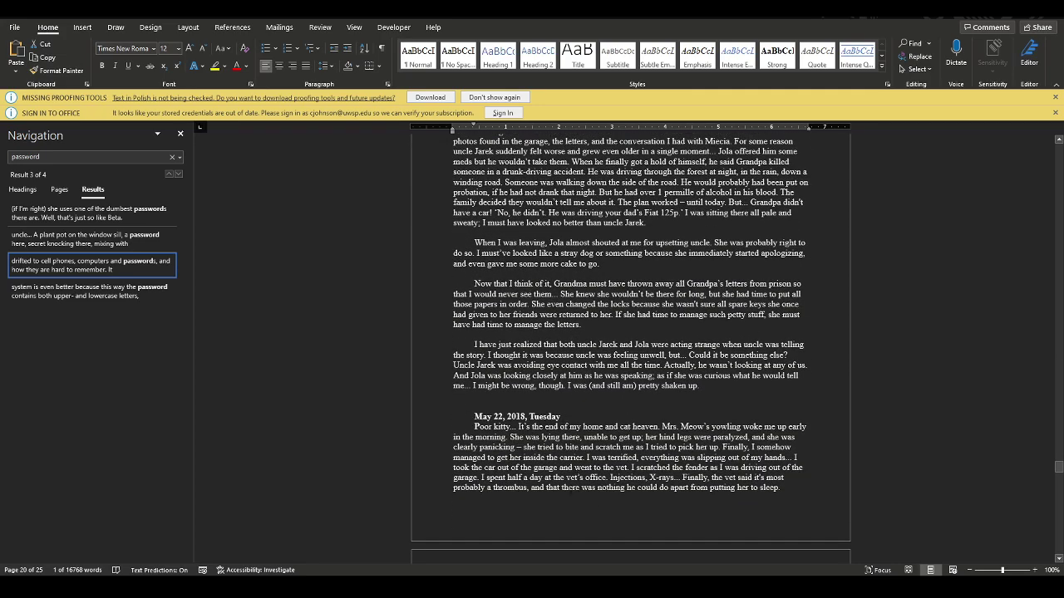
scroll(532, 468, down, 5)
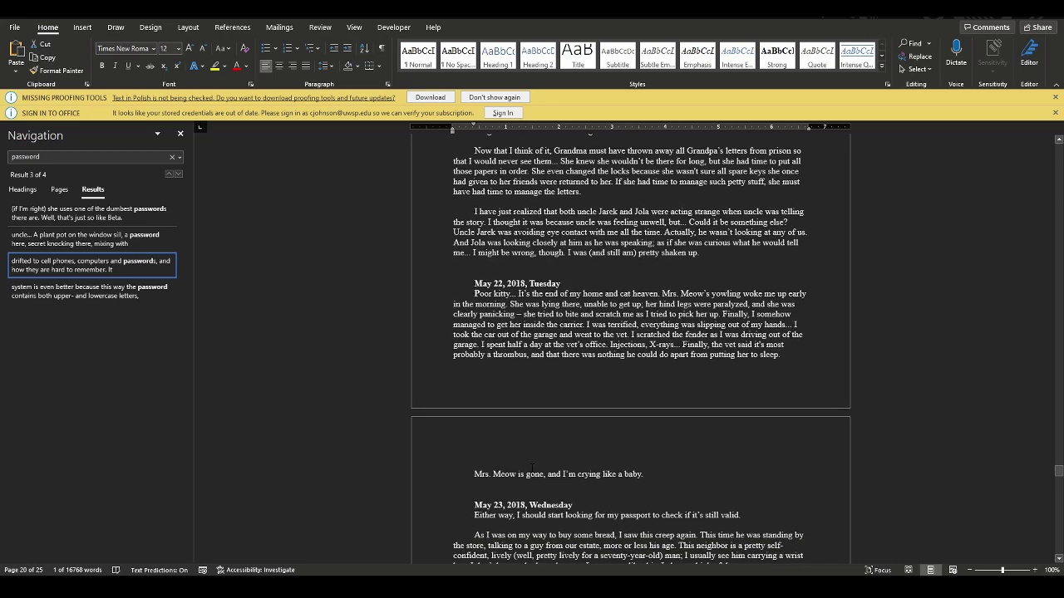
scroll(531, 468, down, 4)
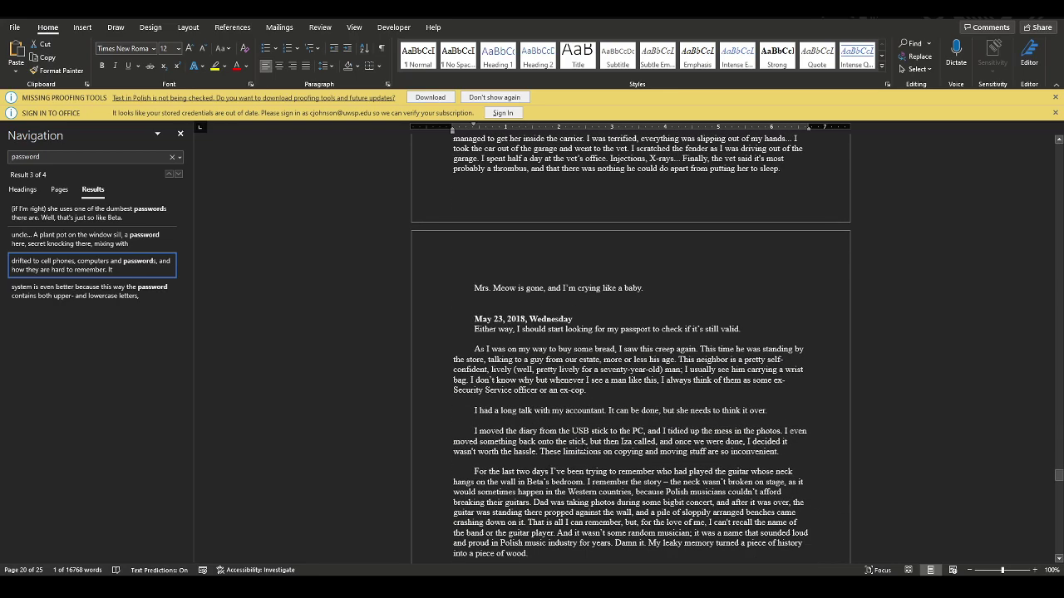
scroll(631, 355, down, 14)
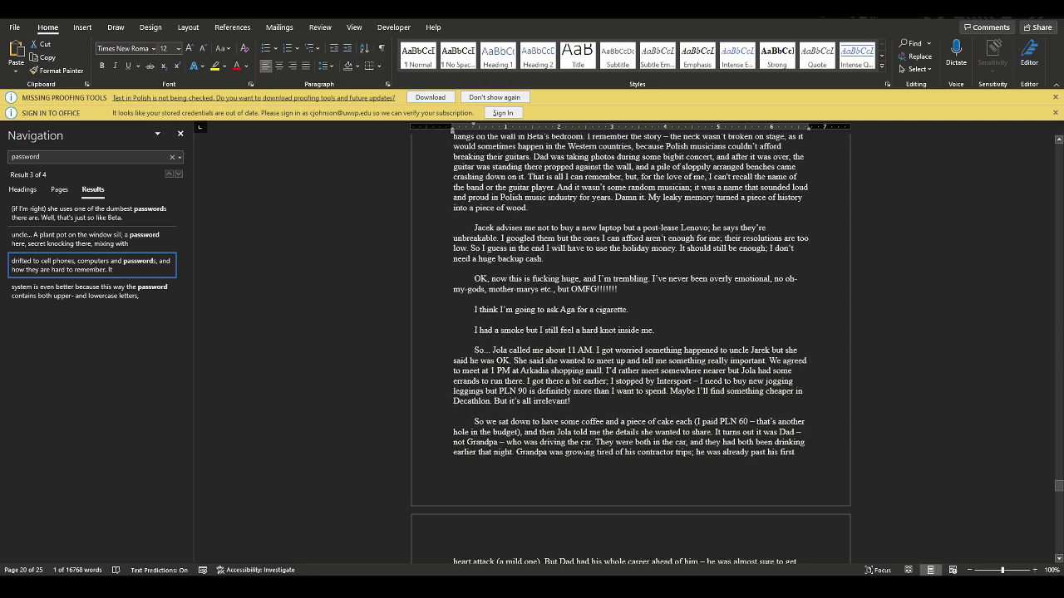
scroll(582, 447, down, 12)
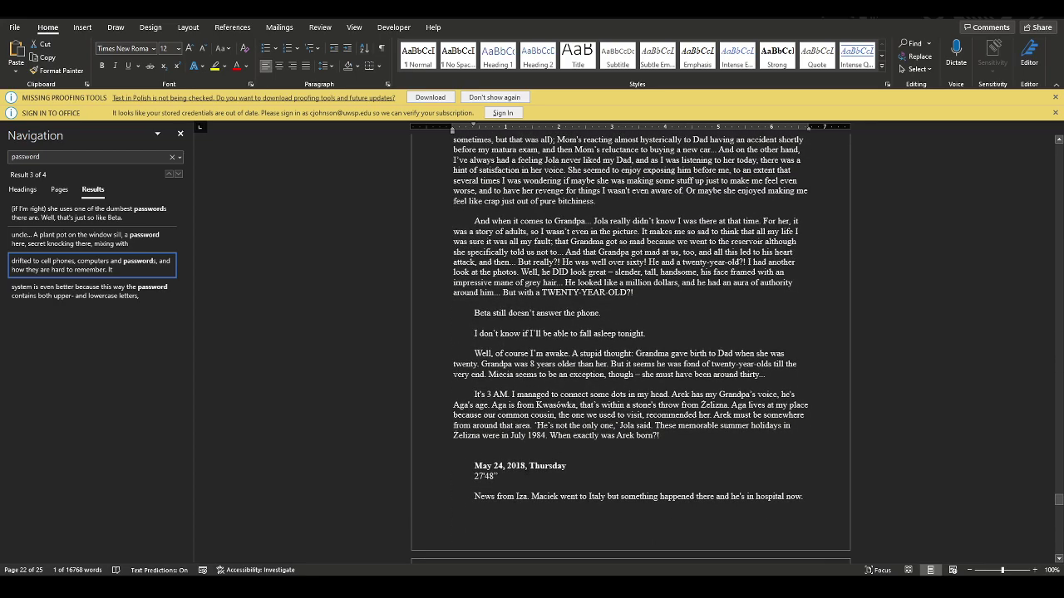
drag(473, 476, 579, 485)
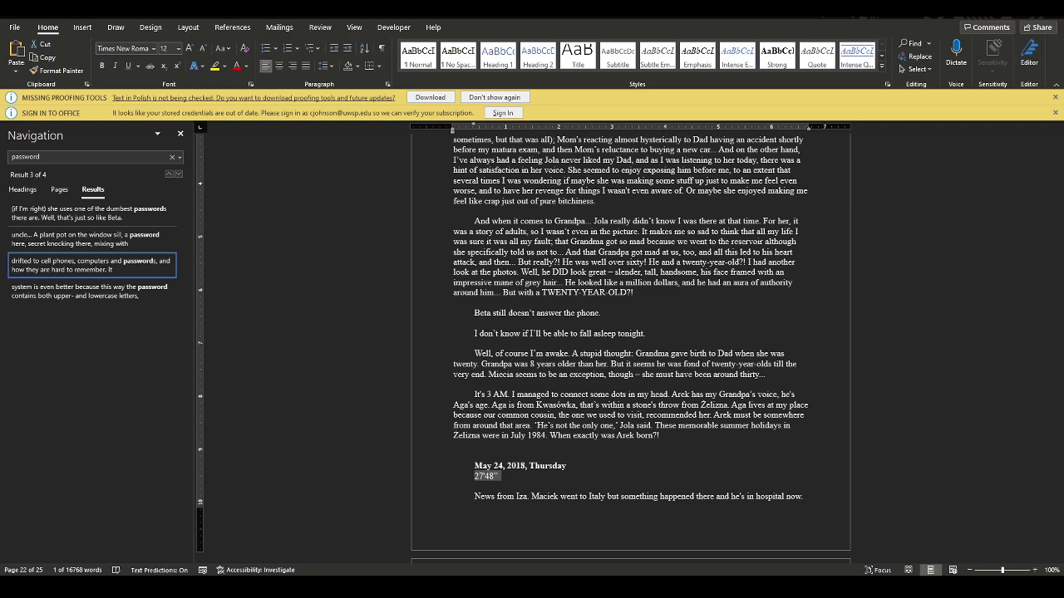
scroll(918, 419, down, 6)
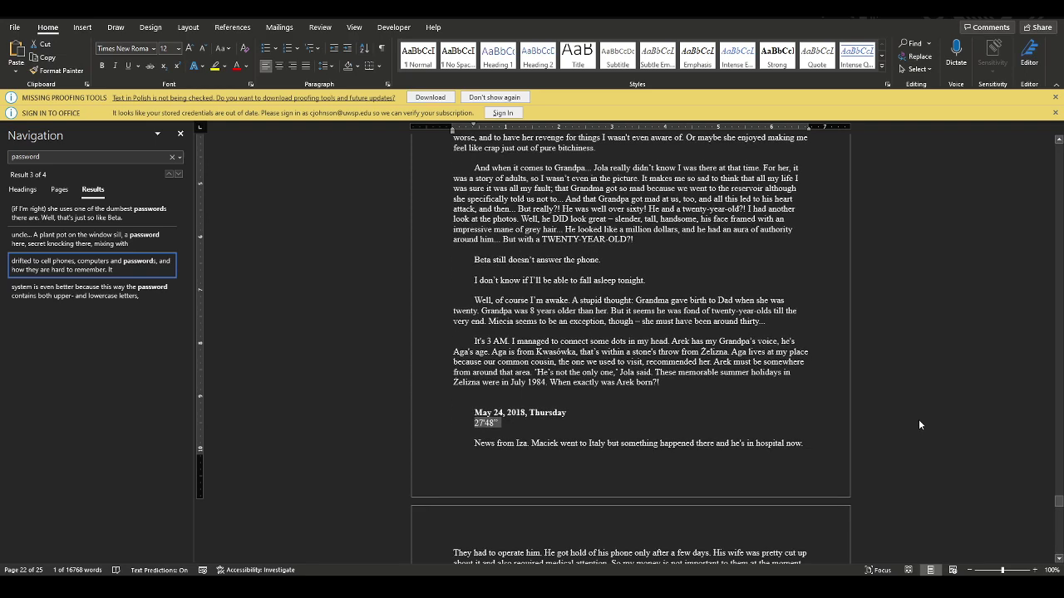
scroll(918, 419, down, 9)
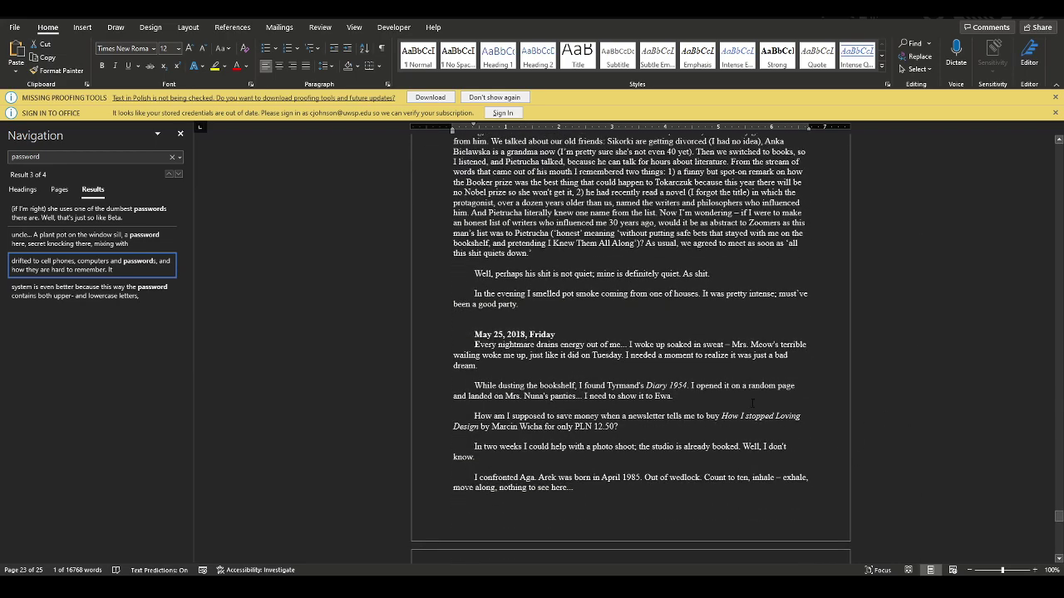
scroll(752, 403, down, 6)
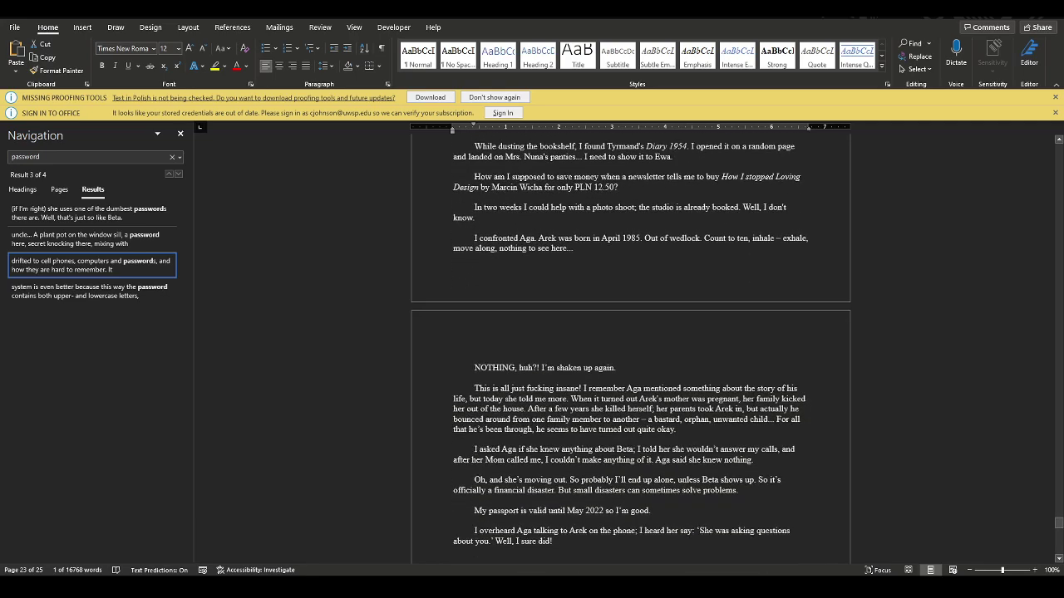
scroll(630, 345, down, 6)
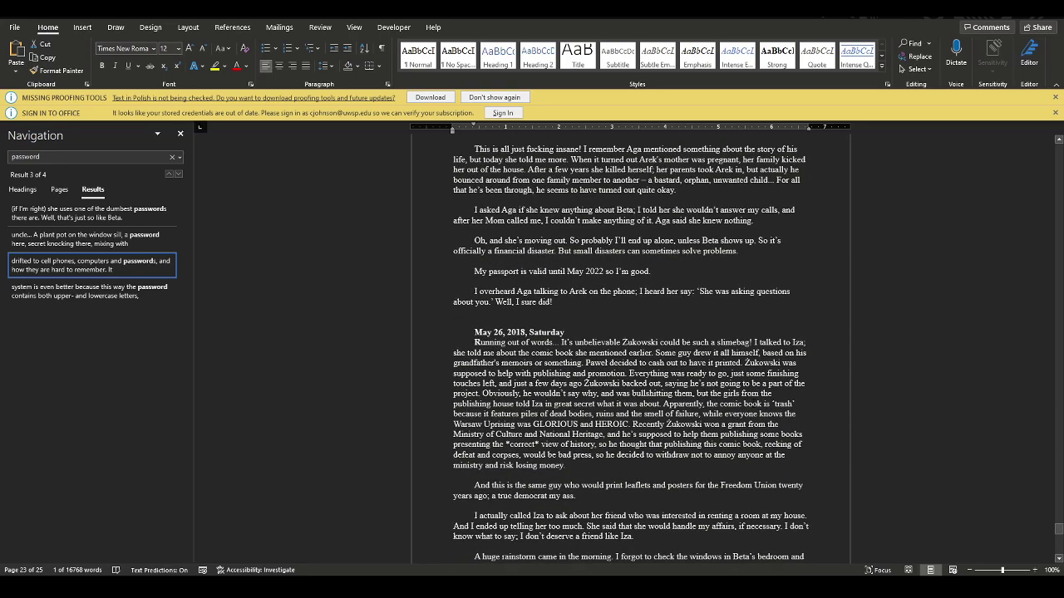
scroll(754, 402, down, 12)
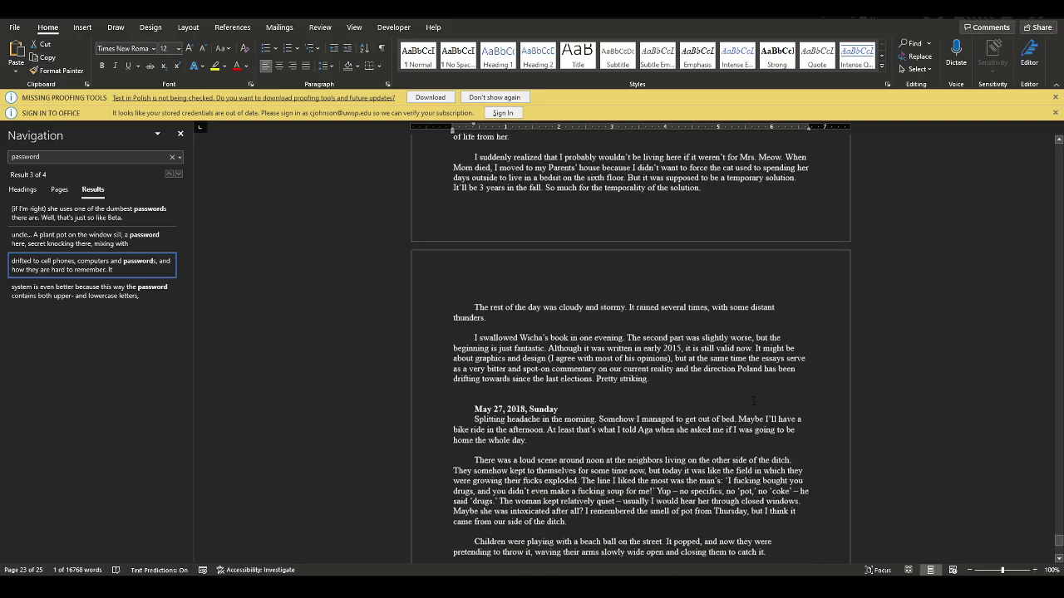
scroll(753, 401, down, 8)
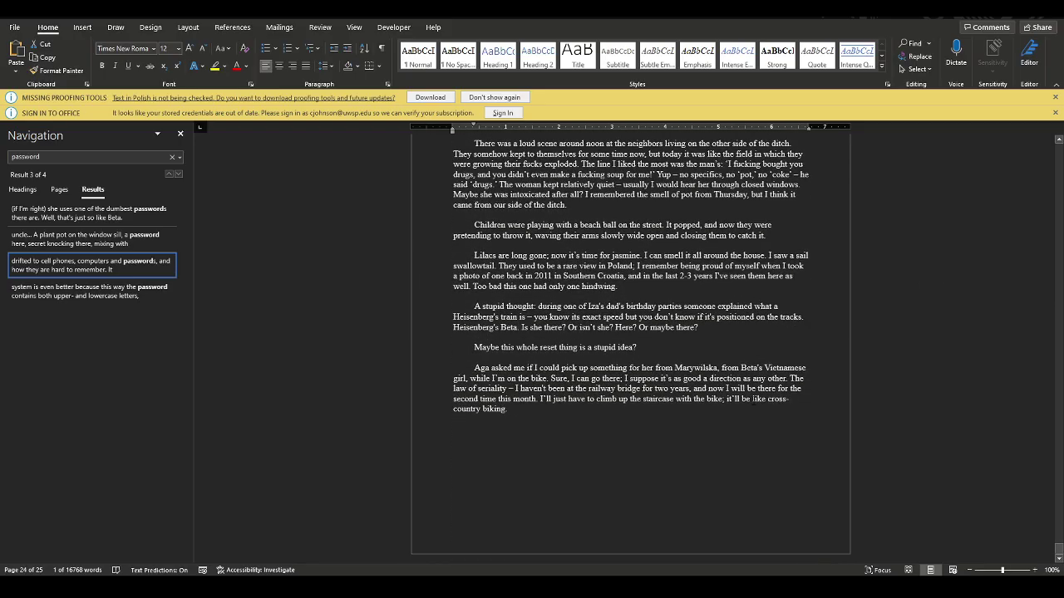
scroll(631, 344, up, 18)
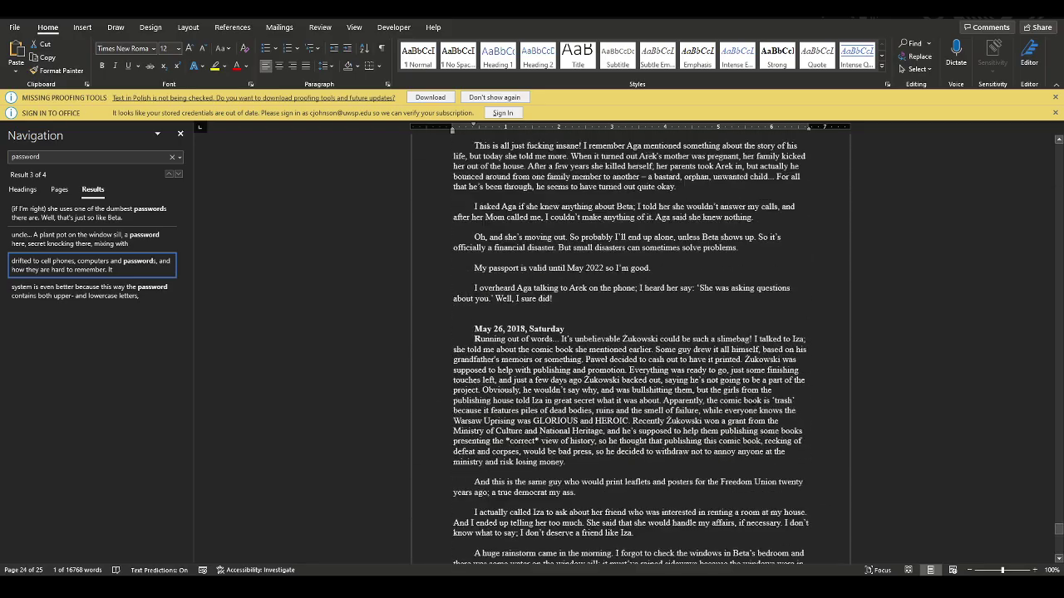
scroll(631, 345, up, 17)
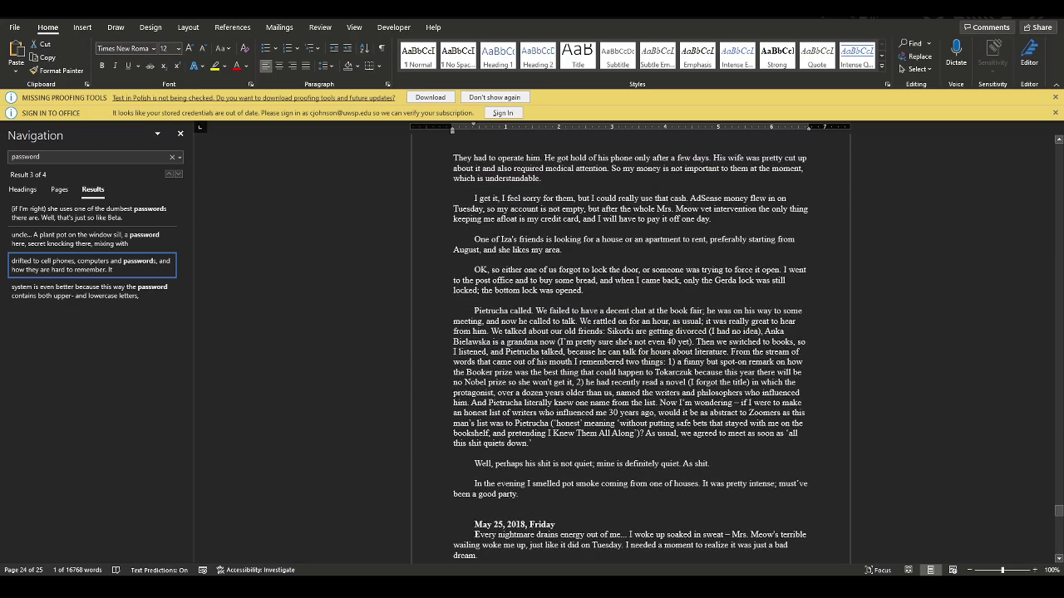
scroll(630, 345, up, 10)
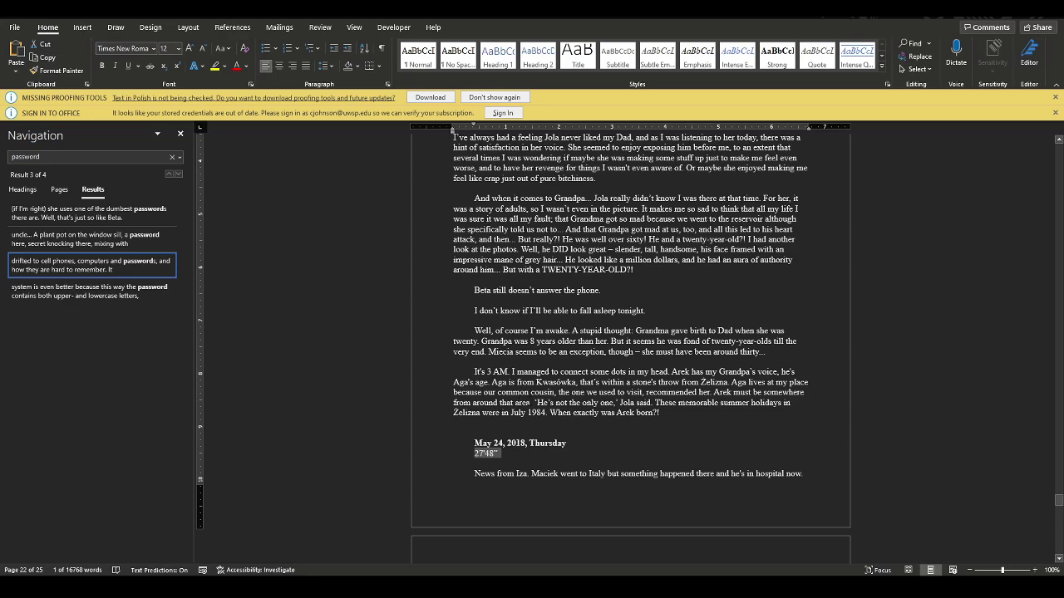
Step: Check letters in the May 3 entry, including the 29'38" line, for bold formatting
scroll(1045, 496, up, 6)
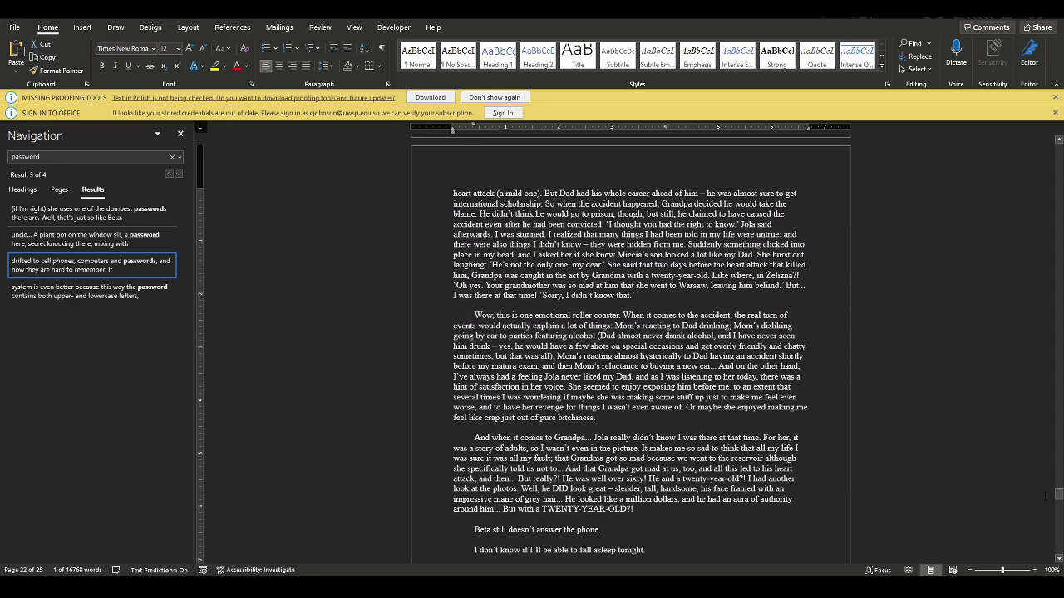
drag(1058, 496, 1011, 135)
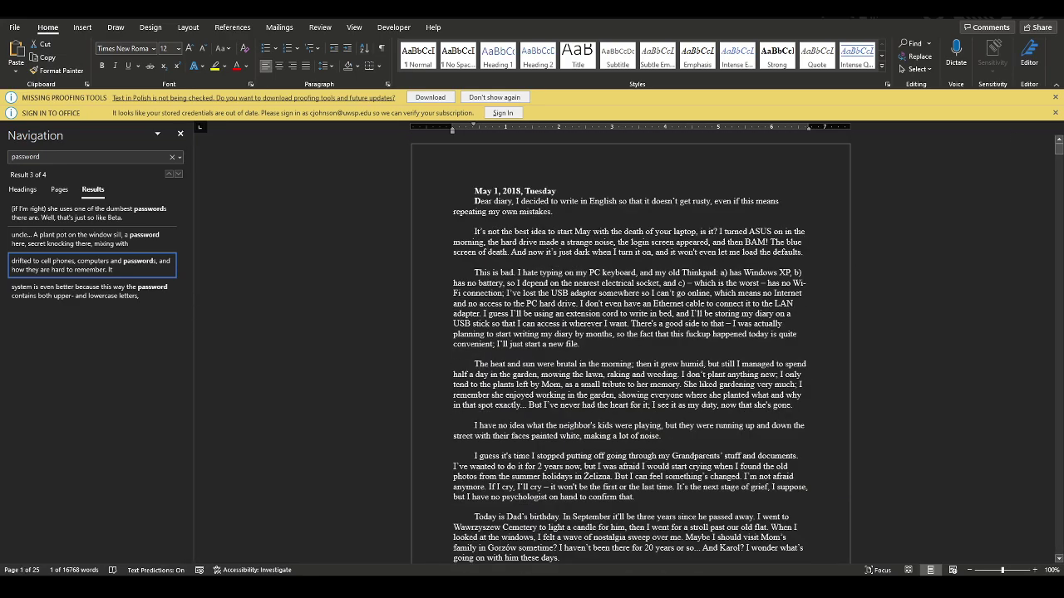
scroll(595, 230, down, 12)
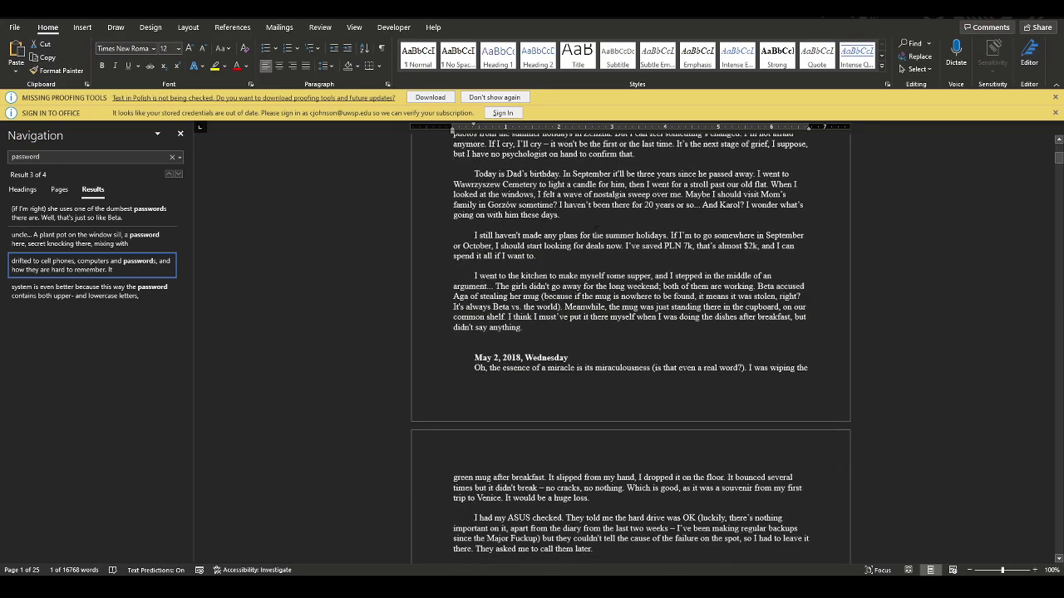
scroll(596, 228, down, 10)
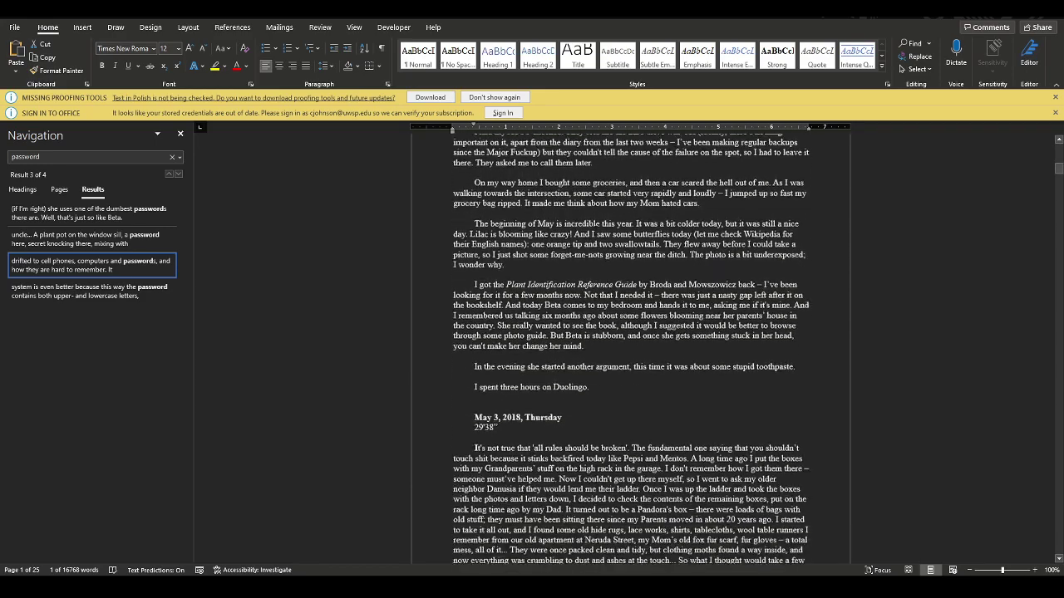
scroll(581, 252, down, 3)
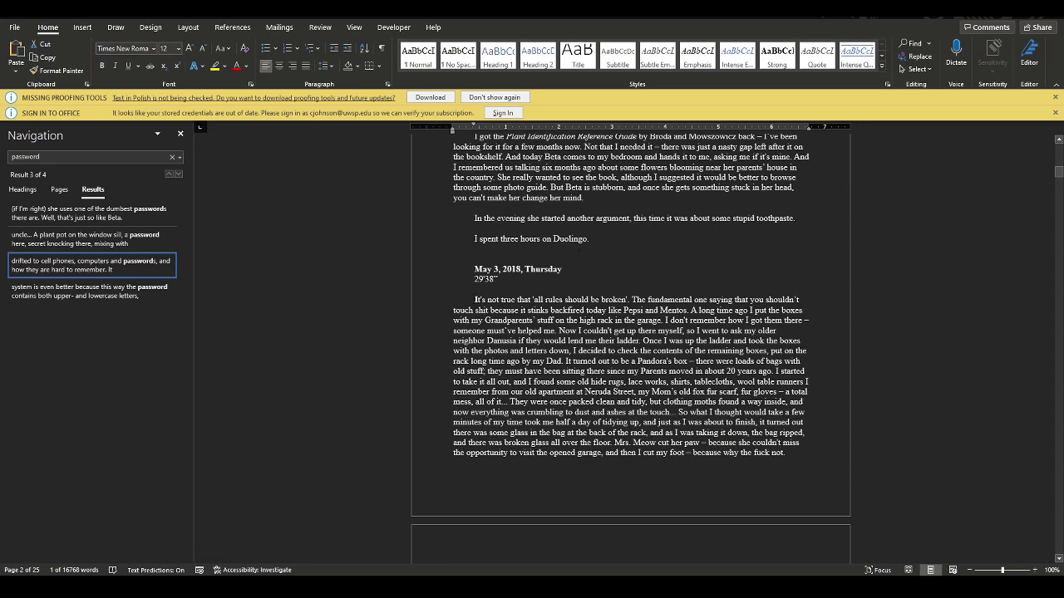
click(580, 251)
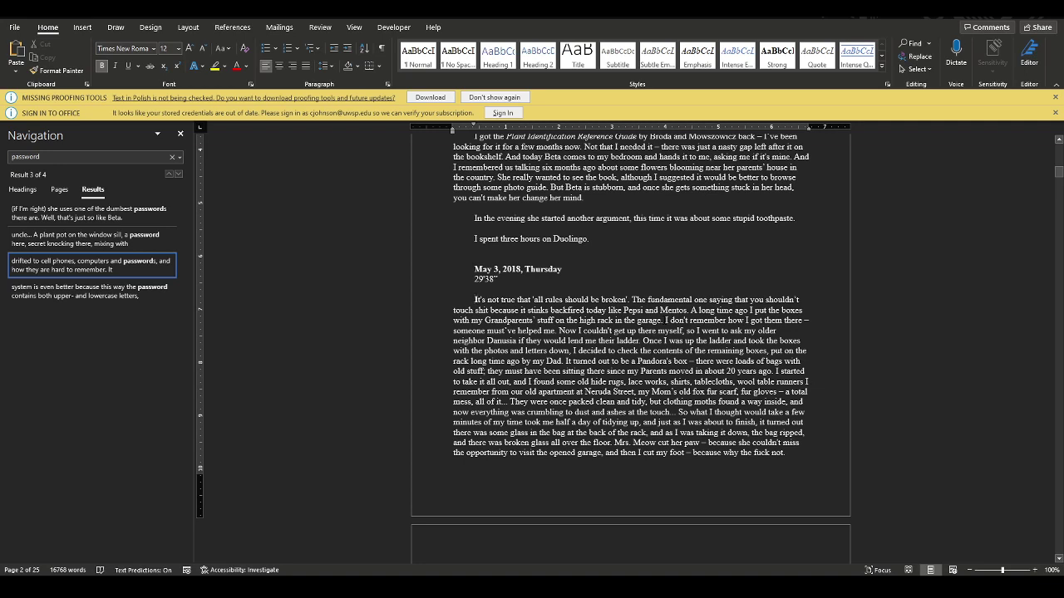
click(479, 299)
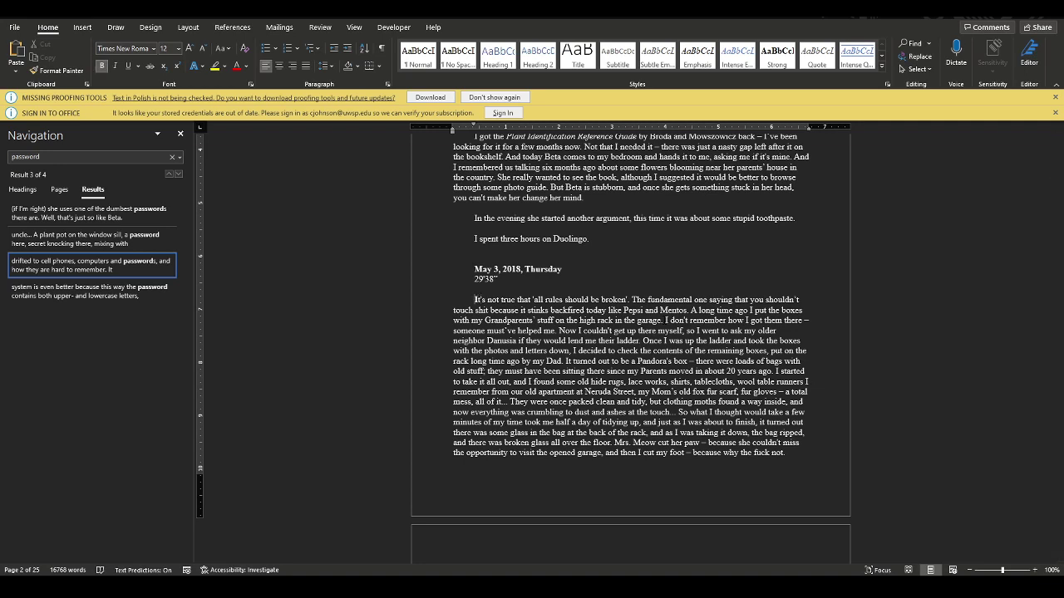
click(479, 279)
Step: Check whether the D of 'Dear' and the following letters are bold
scroll(630, 344, up, 10)
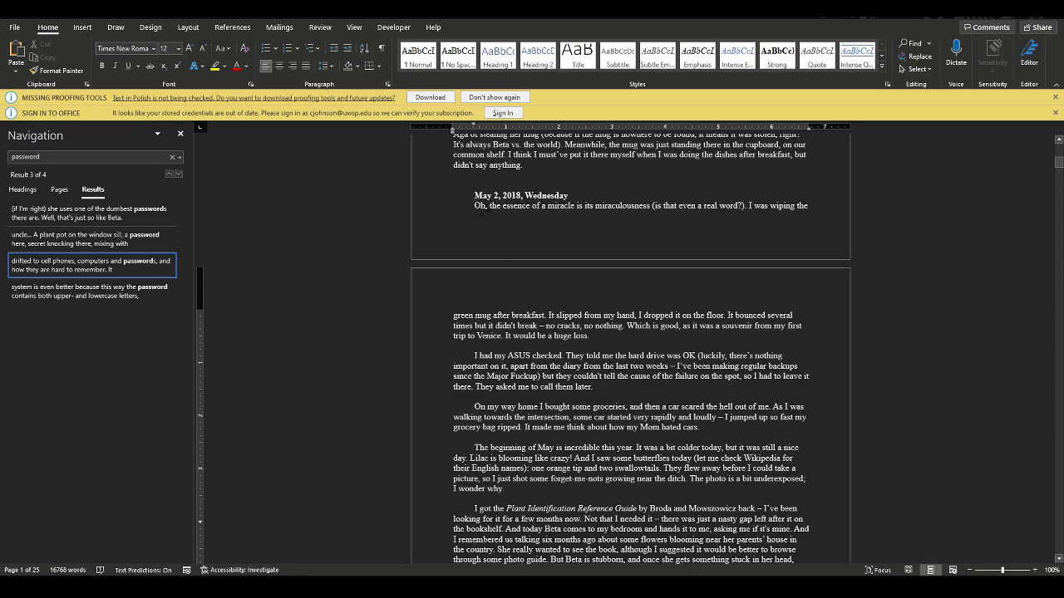
scroll(521, 349, up, 5)
scroll(521, 349, up, 6)
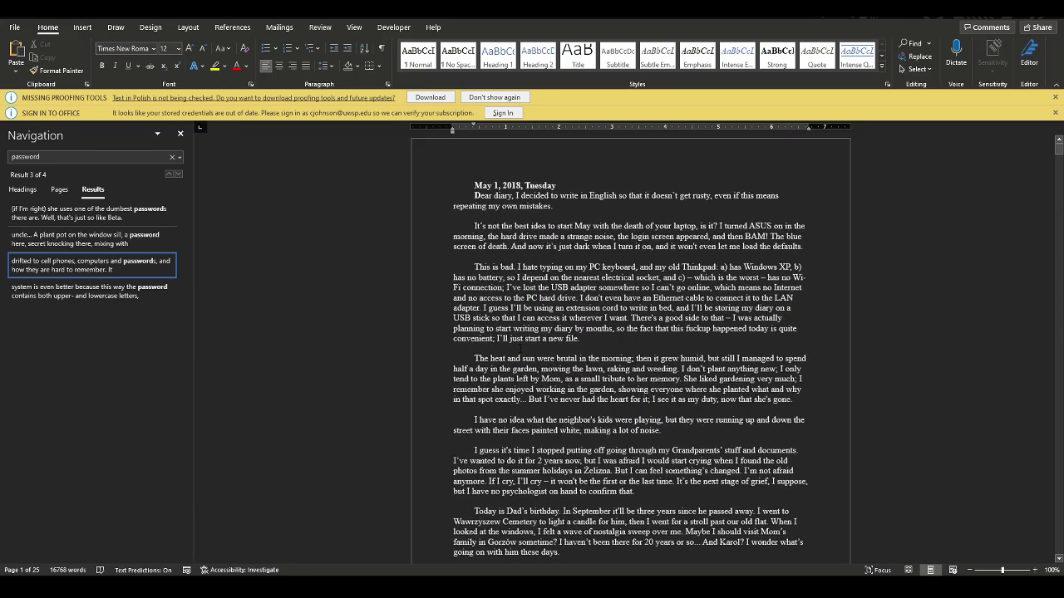
click(475, 201)
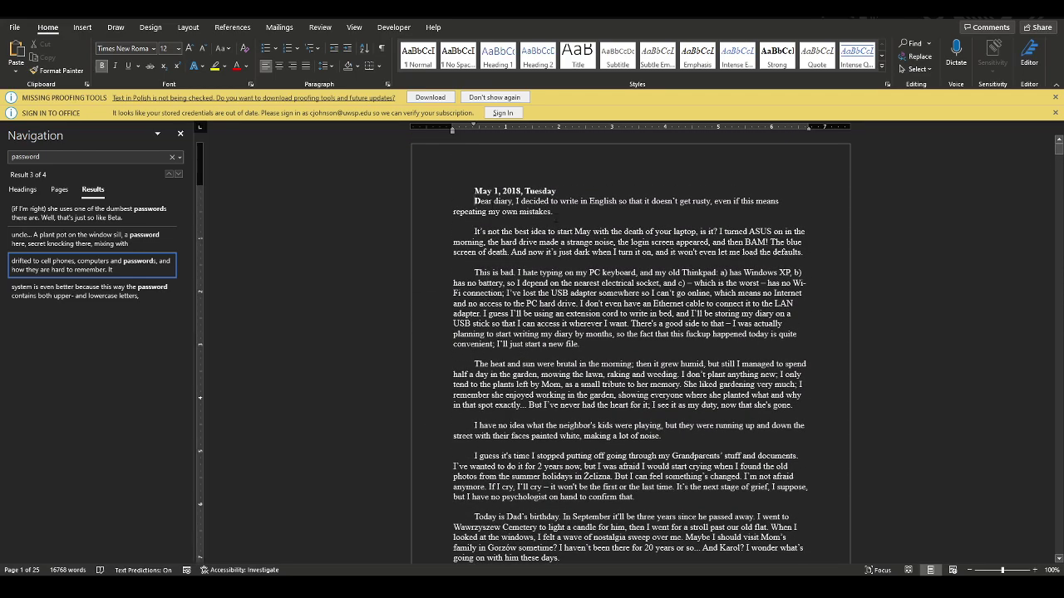
key(Right)
key(Right)
key(Down)
key(Down)
key(Down)
key(Down)
key(Down)
key(Down)
key(Down)
key(Down)
key(Down)
key(Down)
key(Down)
key(Down)
key(Down)
key(Down)
key(Down)
key(Down)
key(Down)
key(Down)
key(Down)
key(Down)
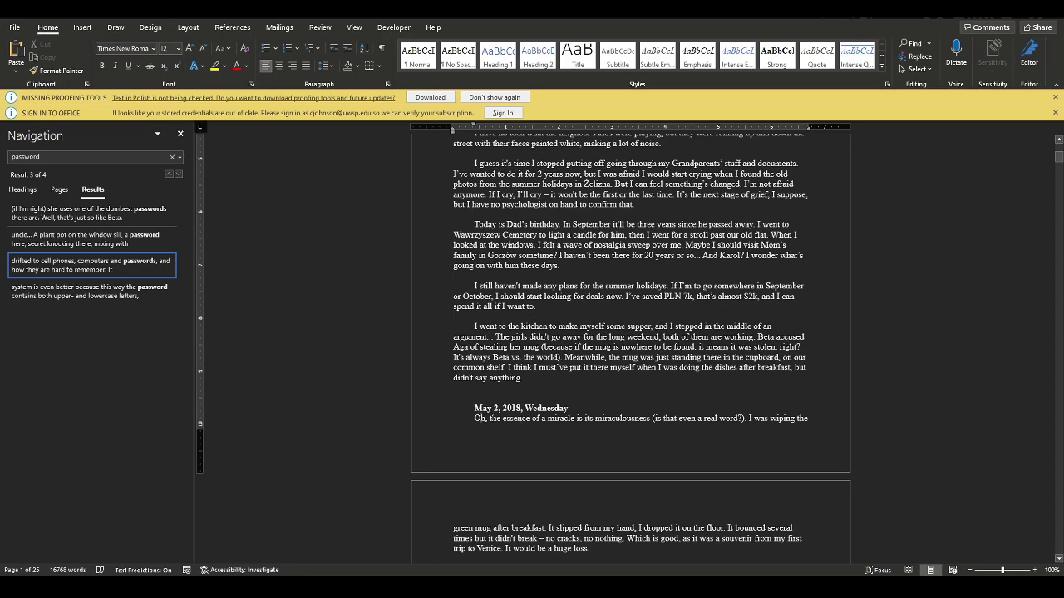
Step: Check the start of 'Nice weather' for bold, then return to the May 1 entry
scroll(631, 345, down, 10)
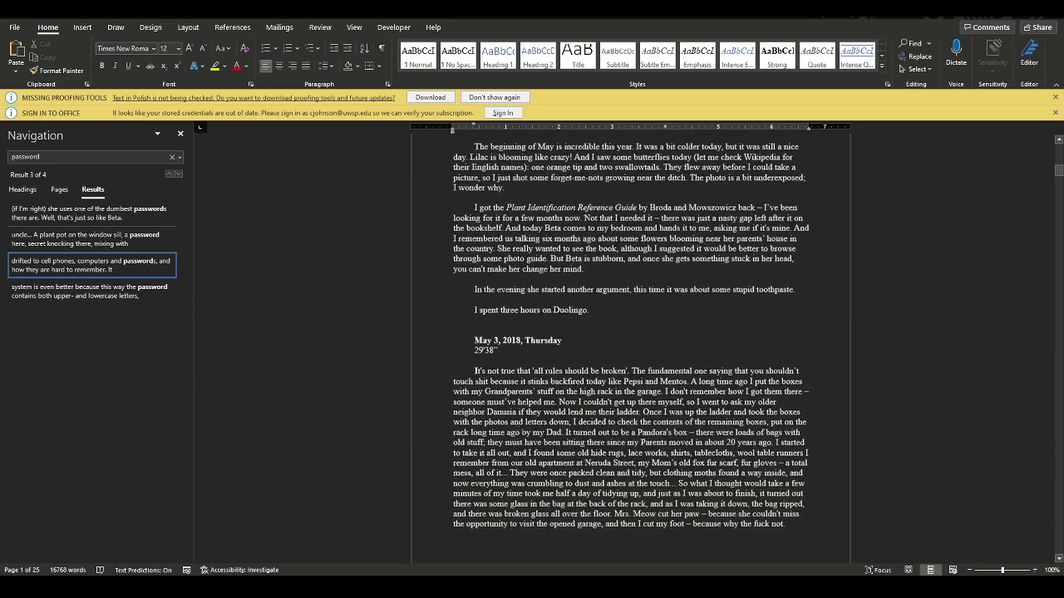
scroll(525, 410, down, 15)
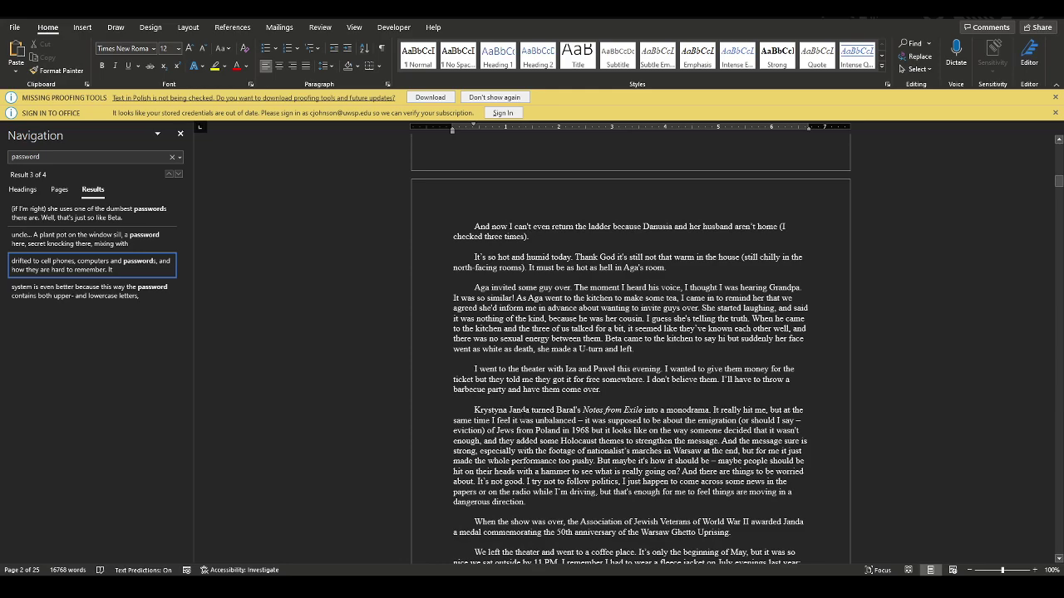
scroll(492, 412, up, 5)
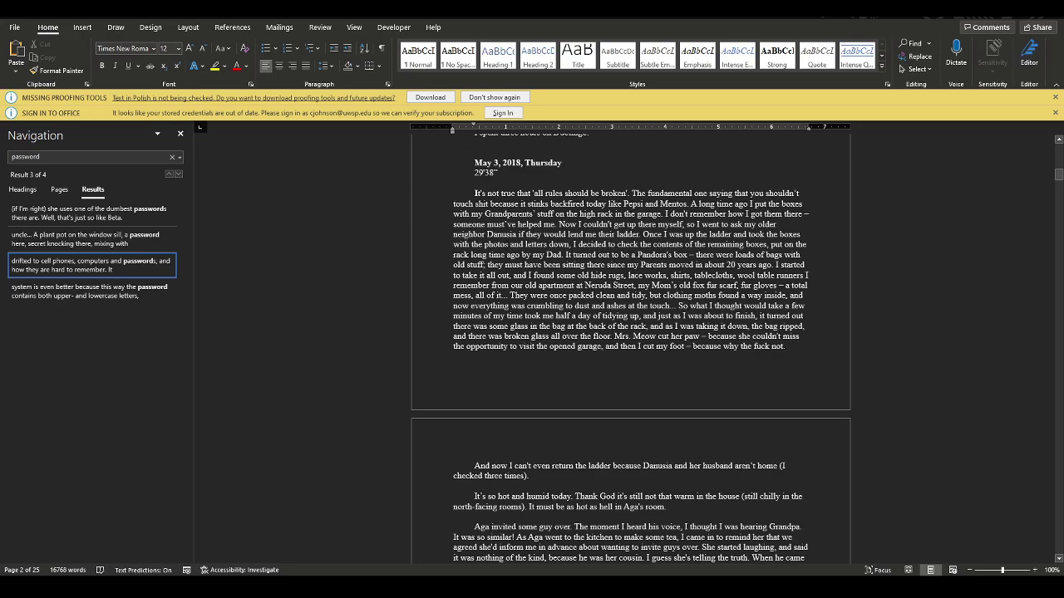
scroll(631, 345, down, 5)
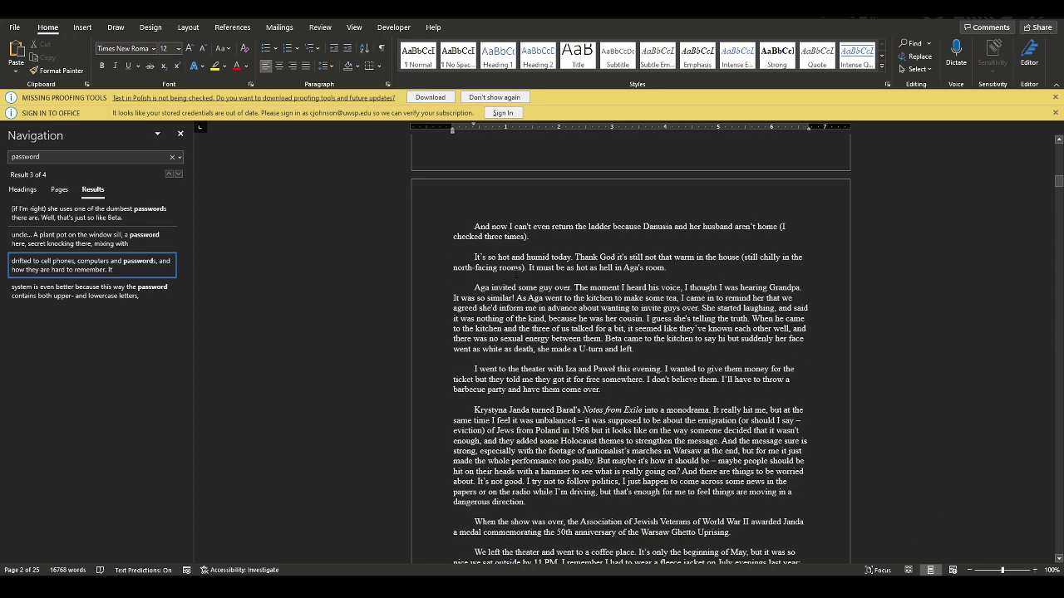
scroll(631, 359, down, 1)
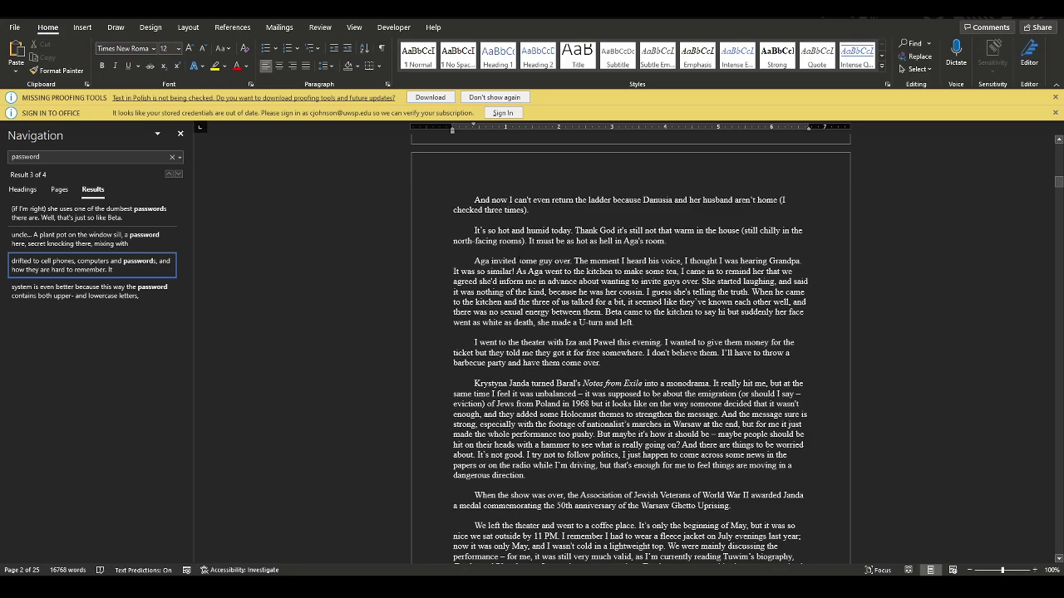
scroll(513, 341, down, 6)
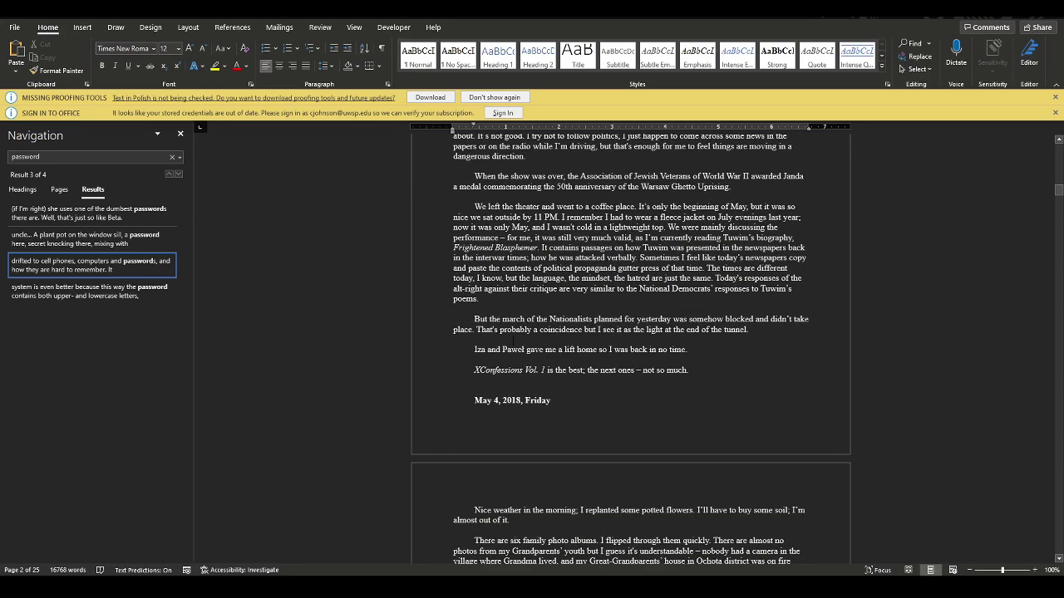
click(483, 494)
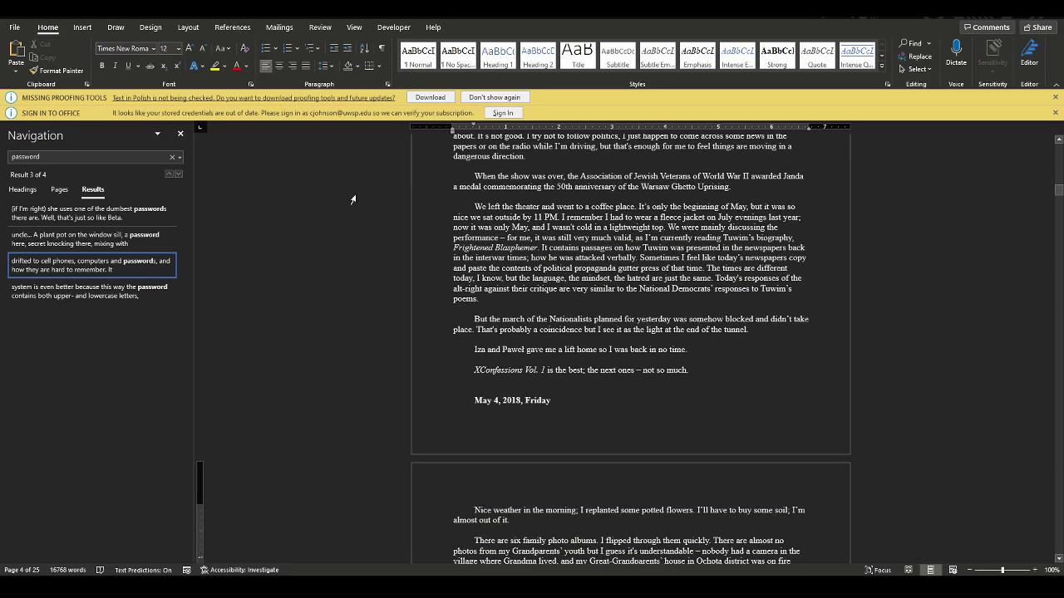
scroll(544, 389, down, 12)
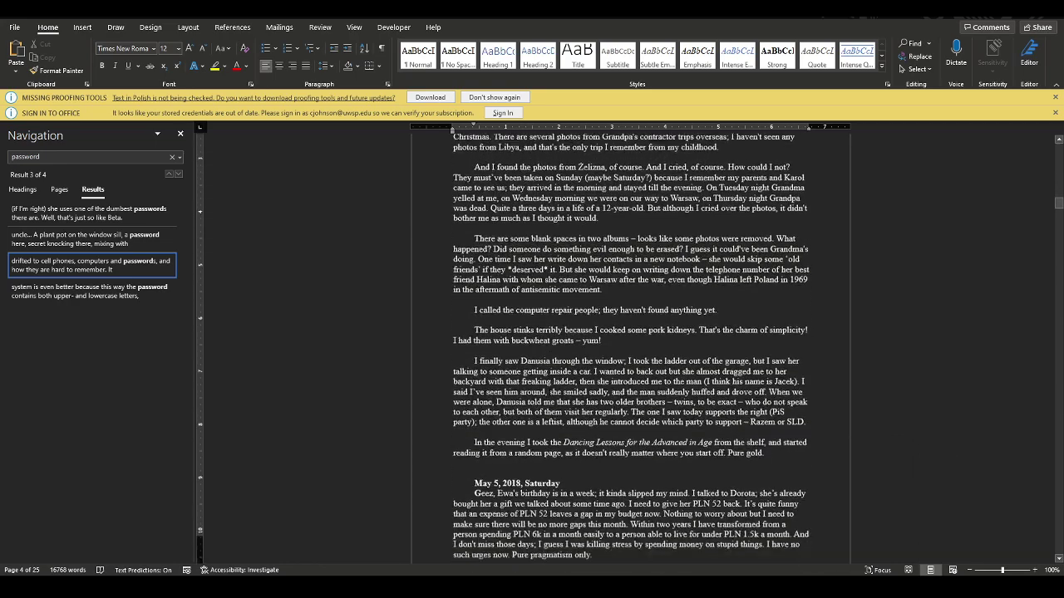
key(ctrl+b)
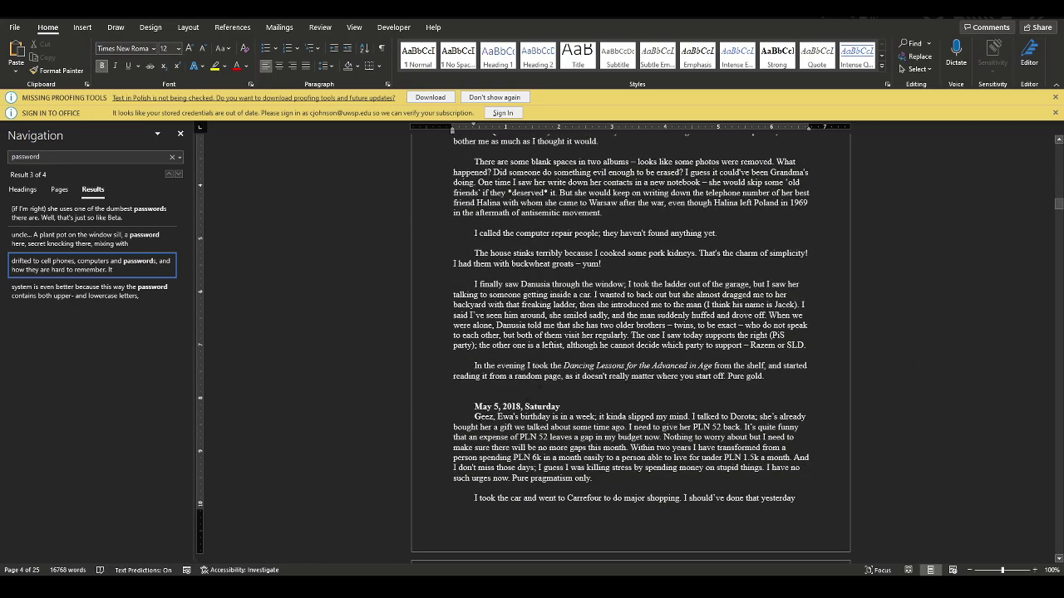
scroll(630, 341, up, 14)
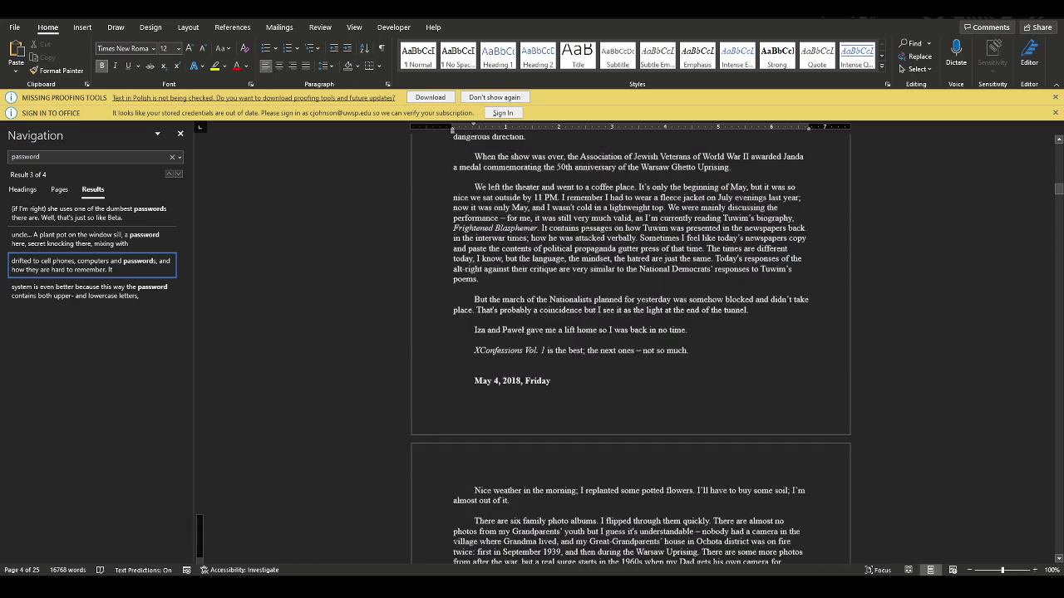
scroll(587, 233, up, 20)
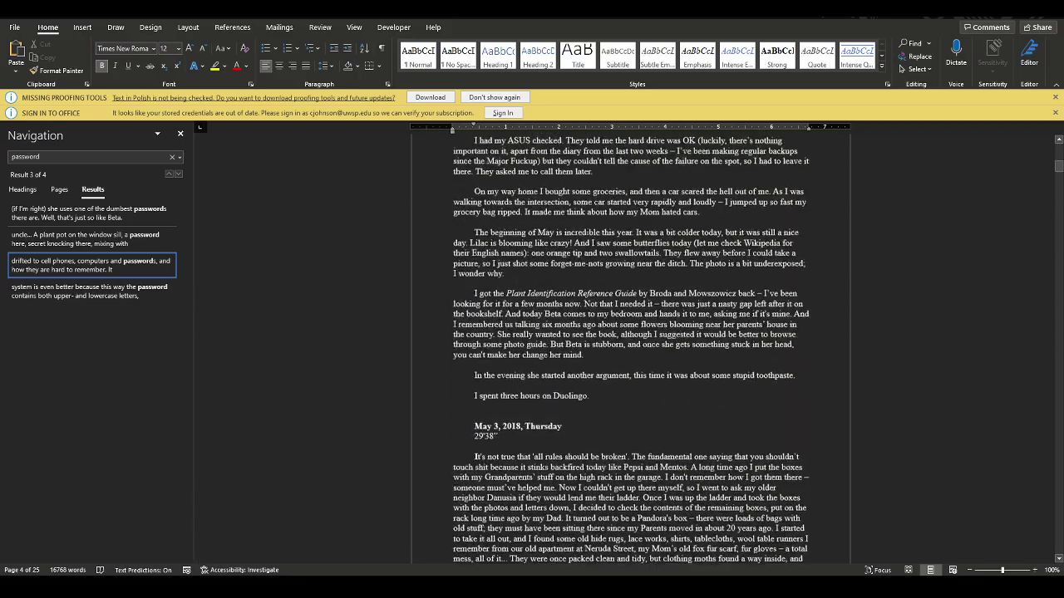
scroll(586, 234, up, 12)
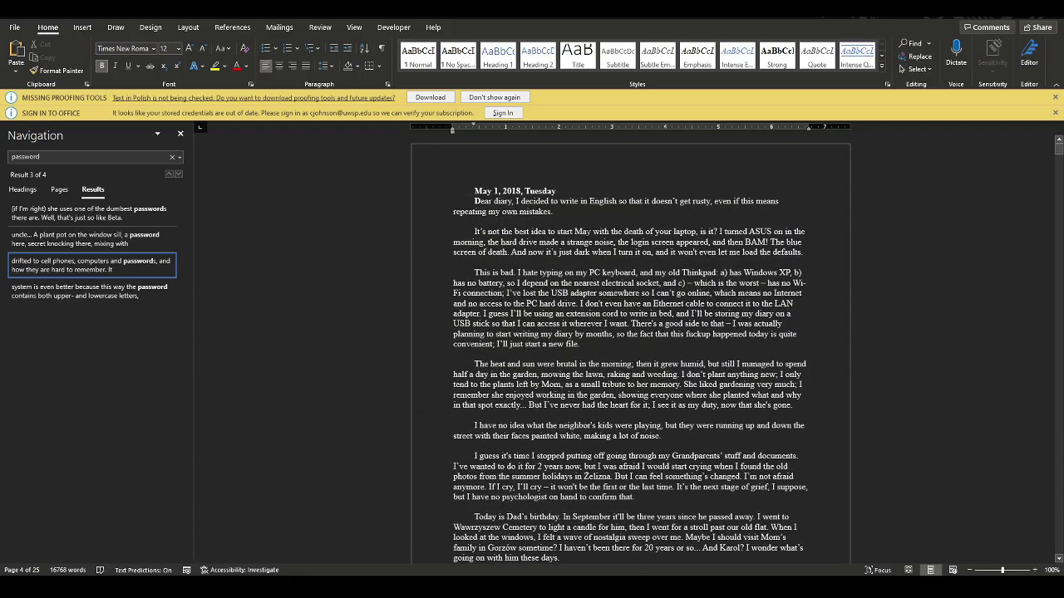
Step: Snap Word to the left half and the Notepad++ notes to the right half
key(alt+Tab)
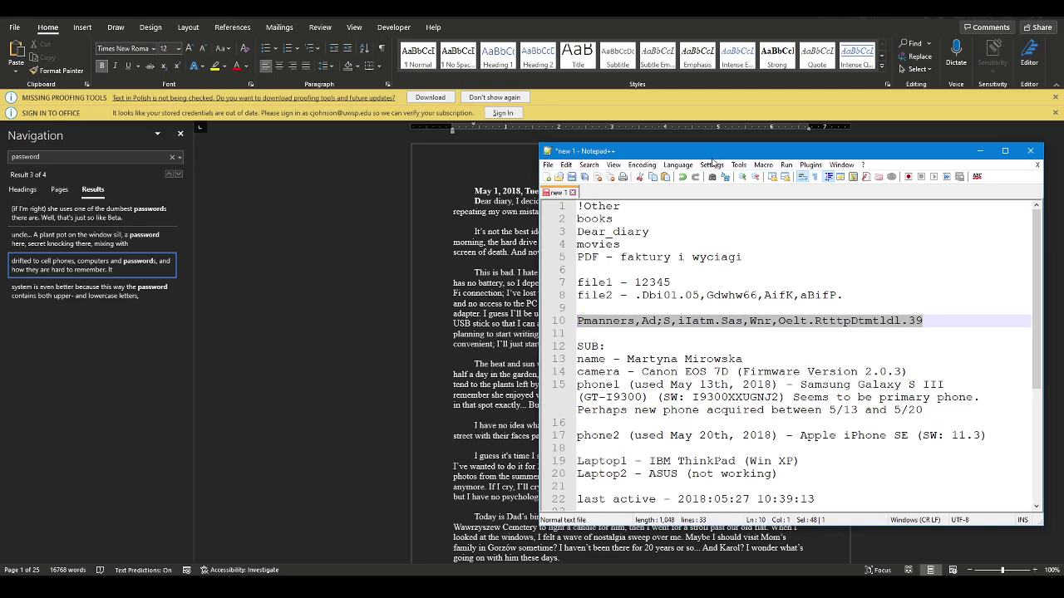
key(super+Left)
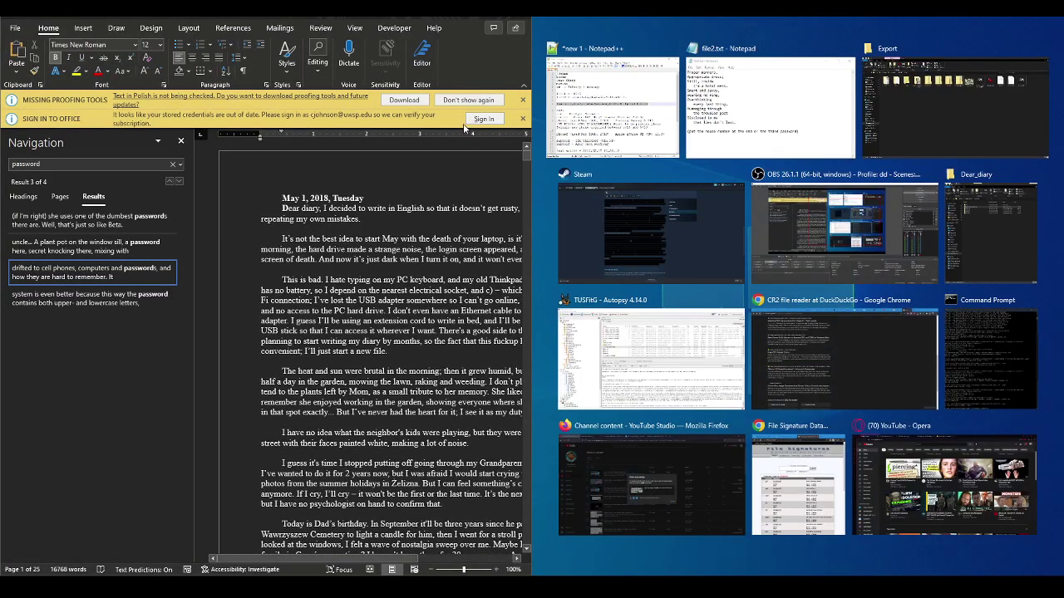
click(642, 106)
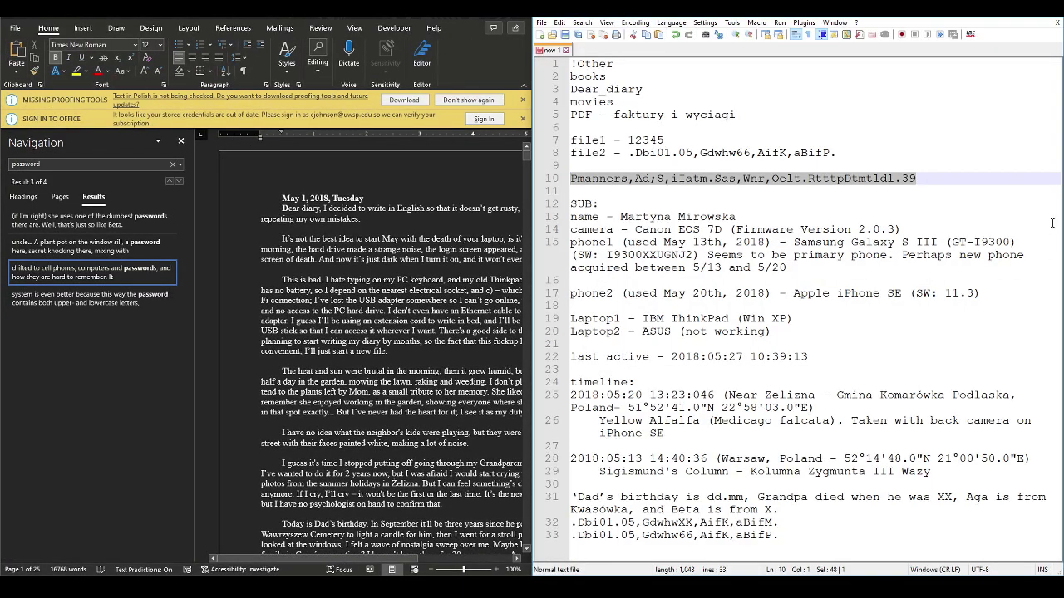
Step: Add the headings "Entries with ' "" and "Bolded letters" after line 10, spaced with blank lines
click(953, 178)
key(Return)
key(Return)
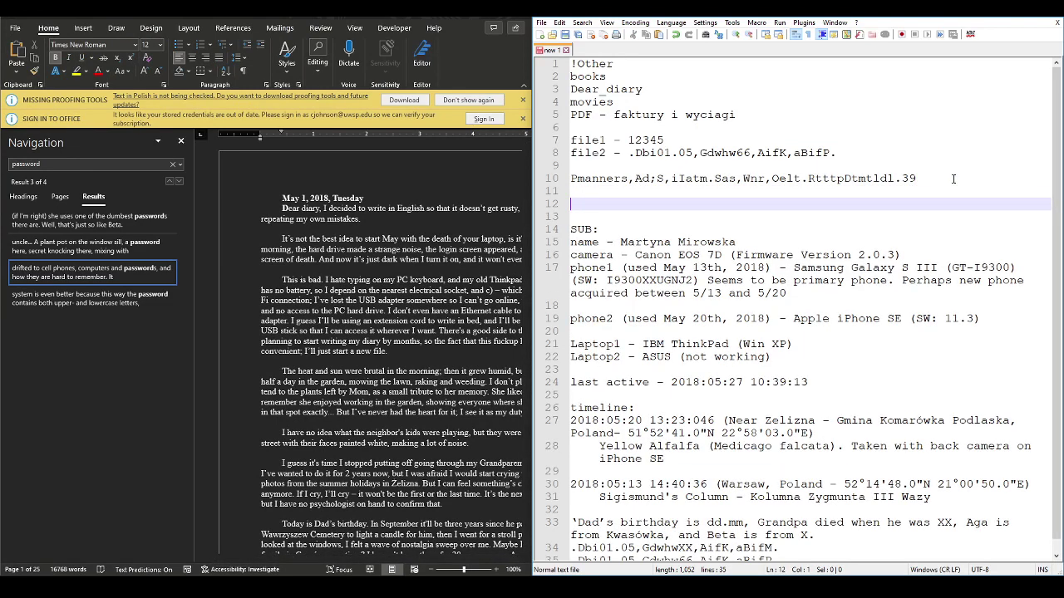
text(Entries with ' ")
key(Return)
key(Return)
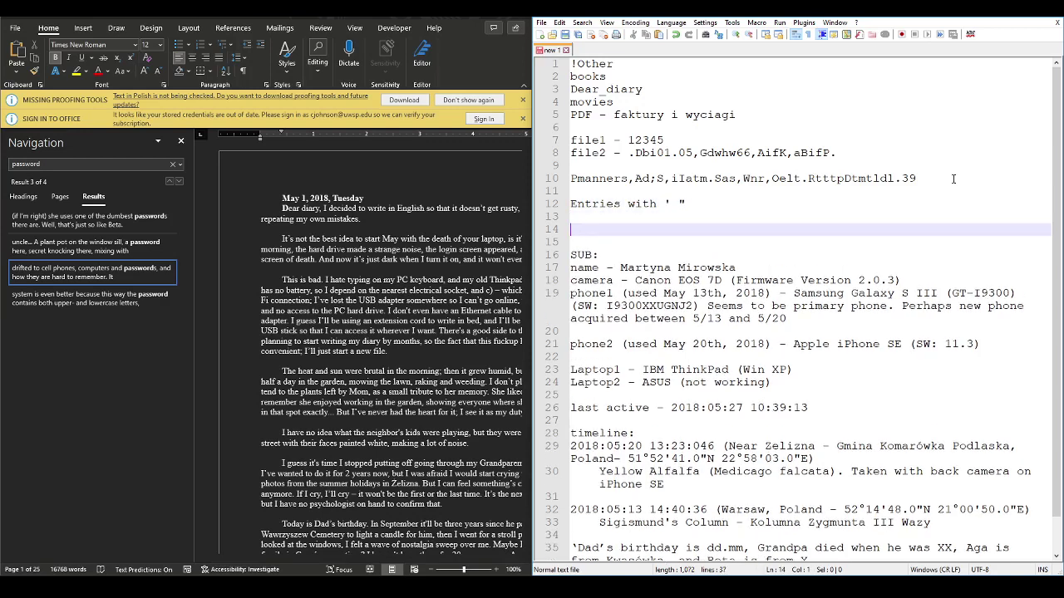
text(Bolded lette)
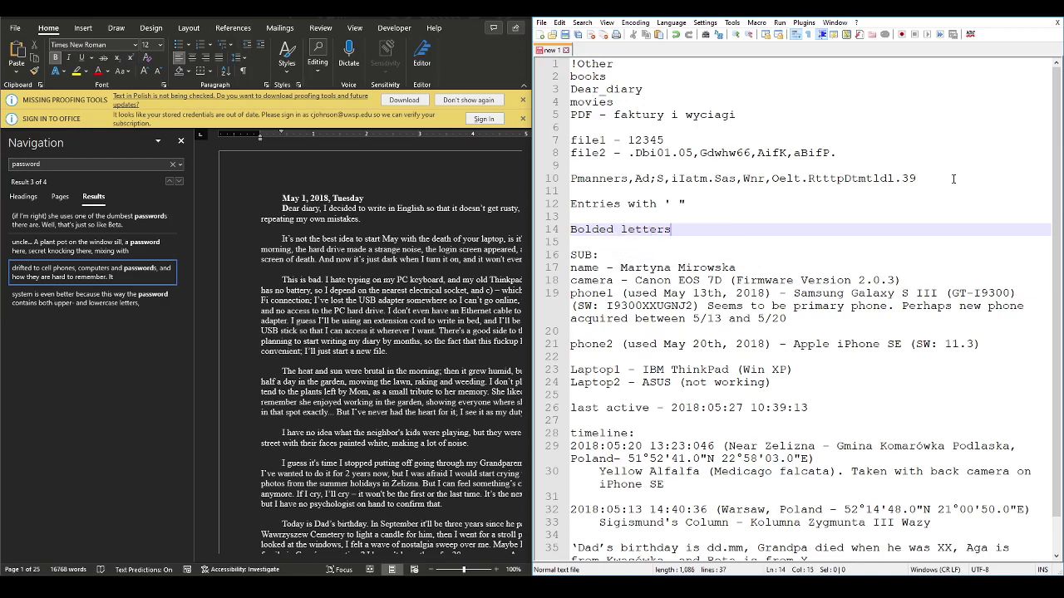
text(rs)
key(Home)
key(Return)
key(End)
key(Return)
key(Return)
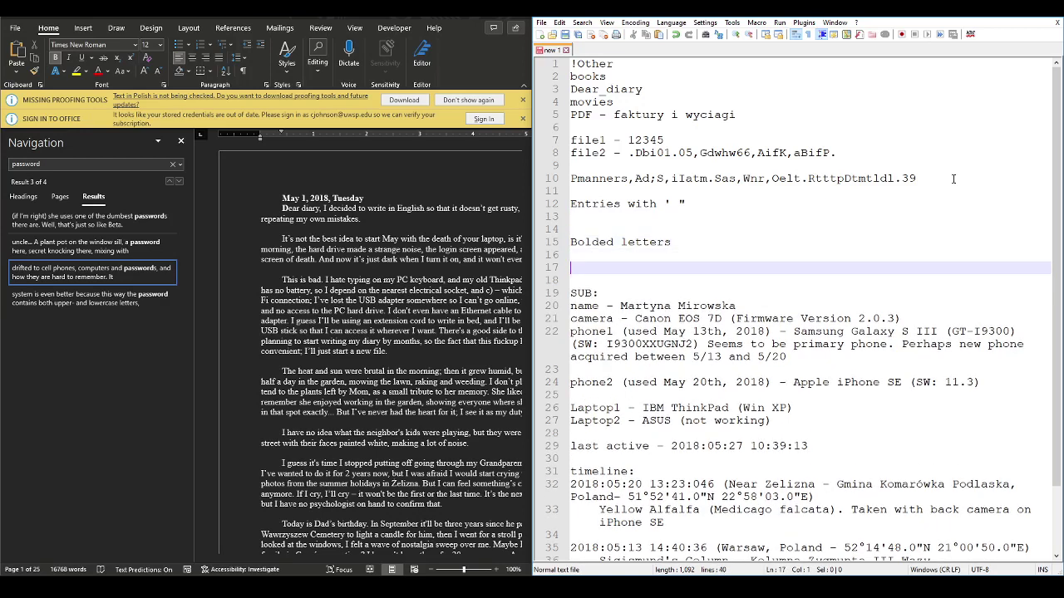
key(Up)
Step: Enter D under Bolded letters and paste the May 3, 2018 entry with time 29'38” under Entries
text(D)
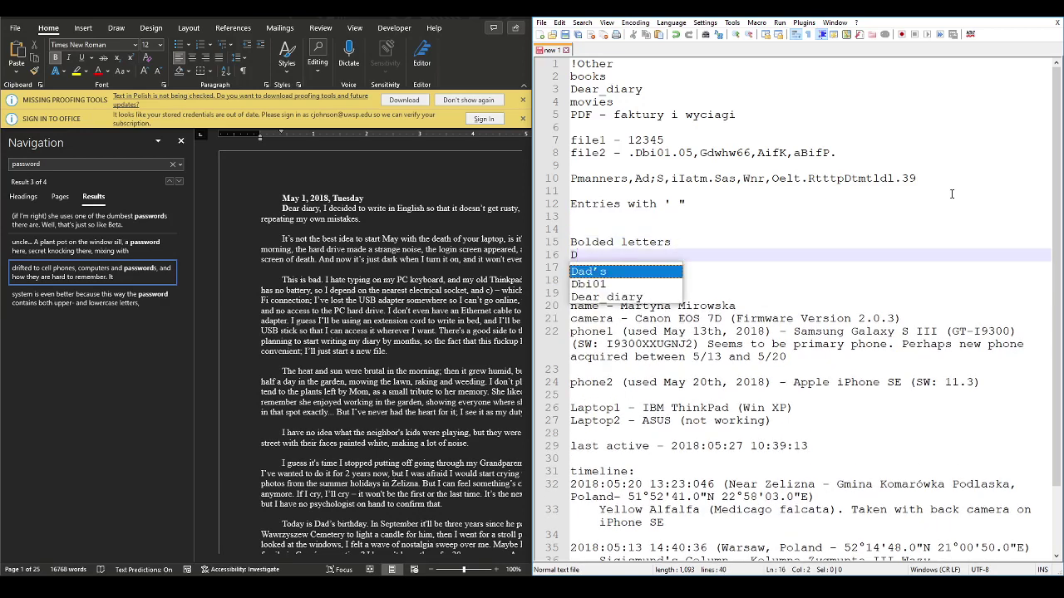
click(454, 266)
scroll(453, 265, down, 8)
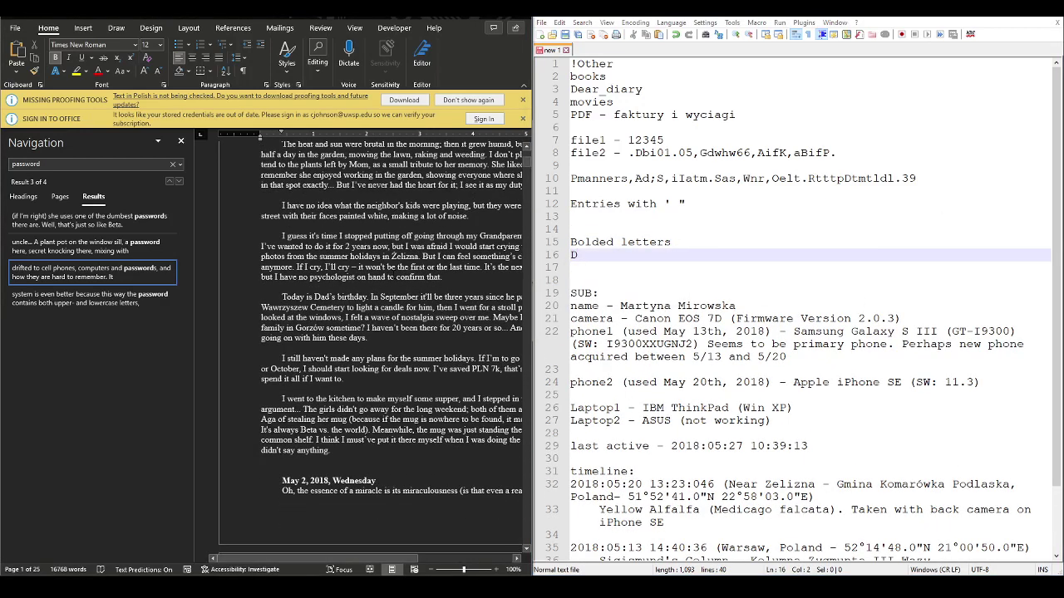
scroll(366, 324, down, 2)
scroll(296, 304, down, 8)
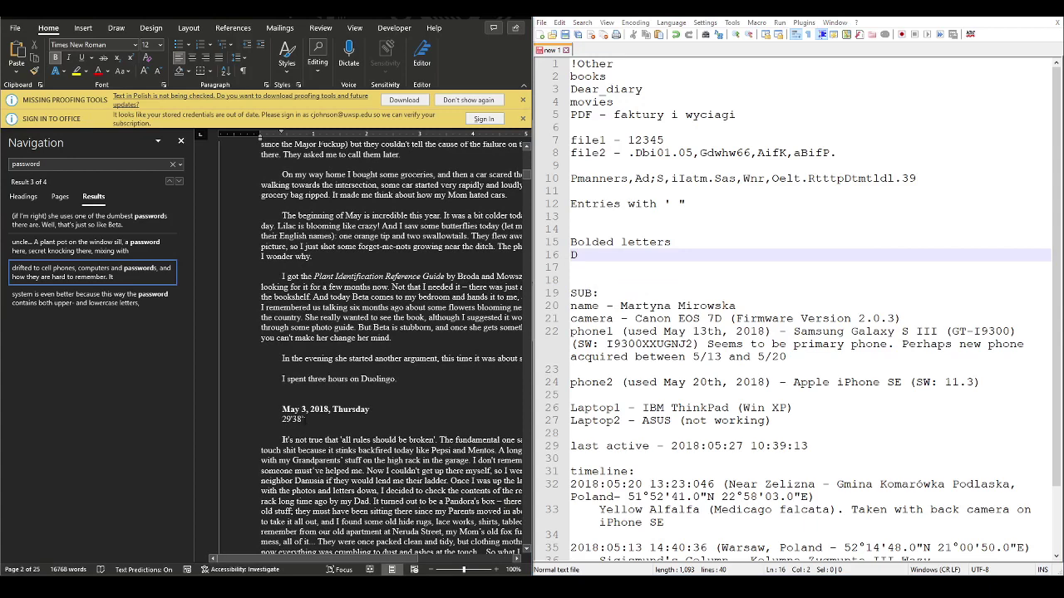
drag(303, 420, 282, 406)
key(ctrl+c)
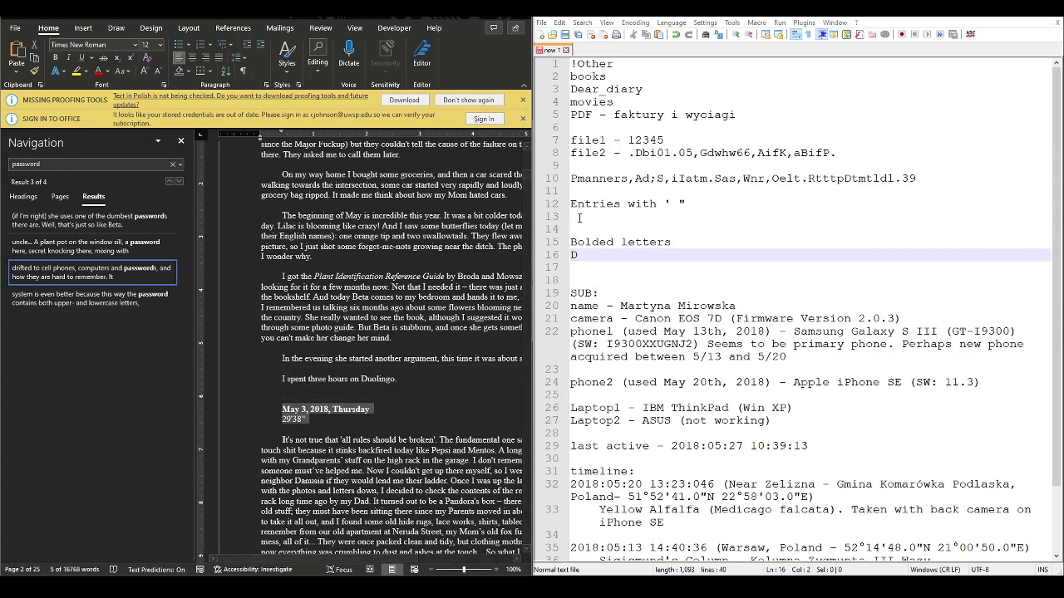
click(579, 218)
key(ctrl+v)
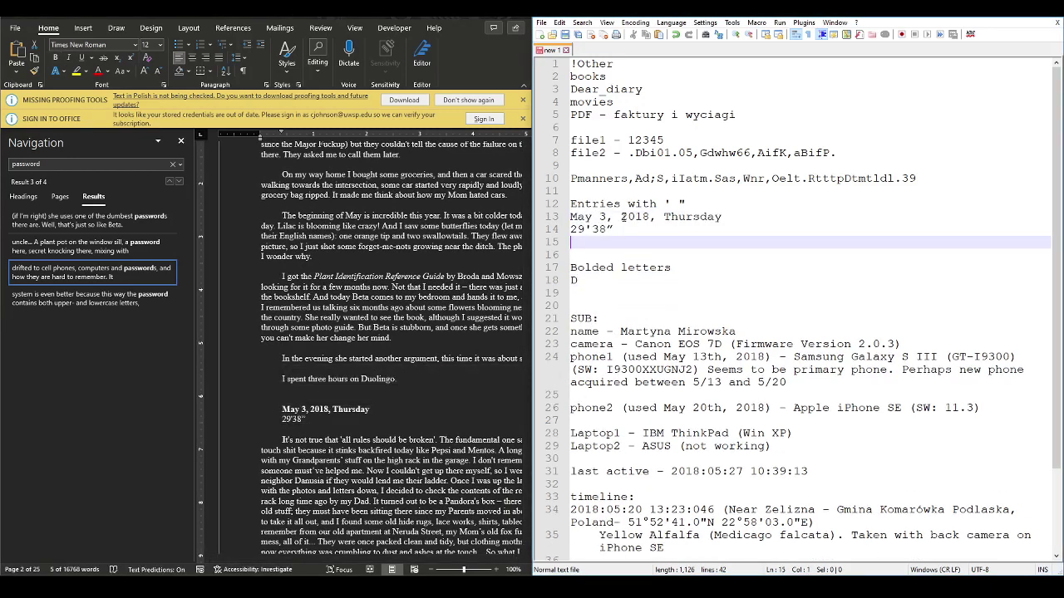
key(Down)
key(Down)
key(Down)
key(End)
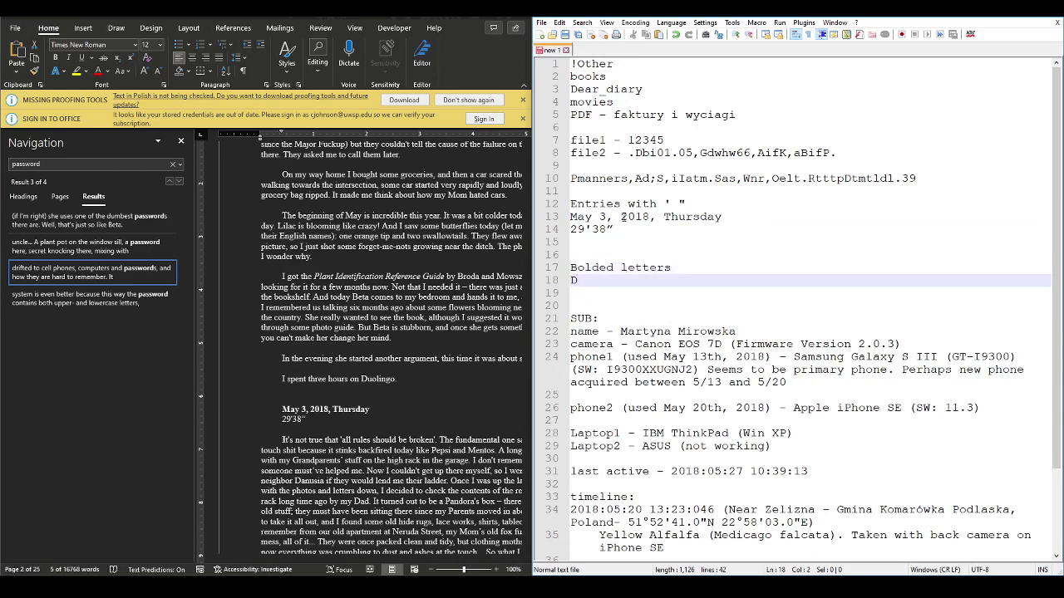
Step: Add G to the Bolded letters list
scroll(366, 390, down, 10)
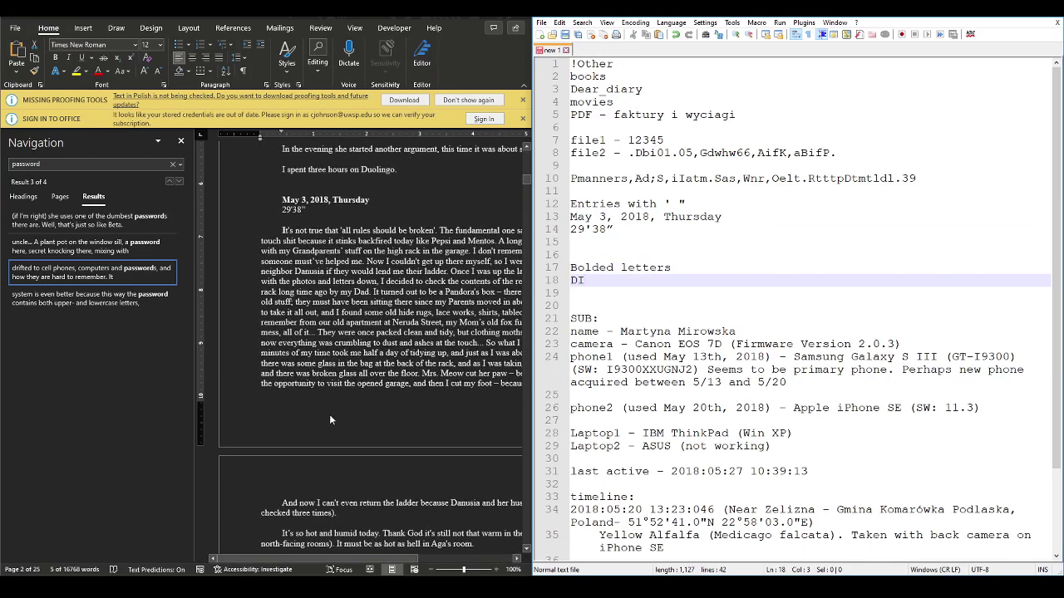
scroll(327, 423, down, 8)
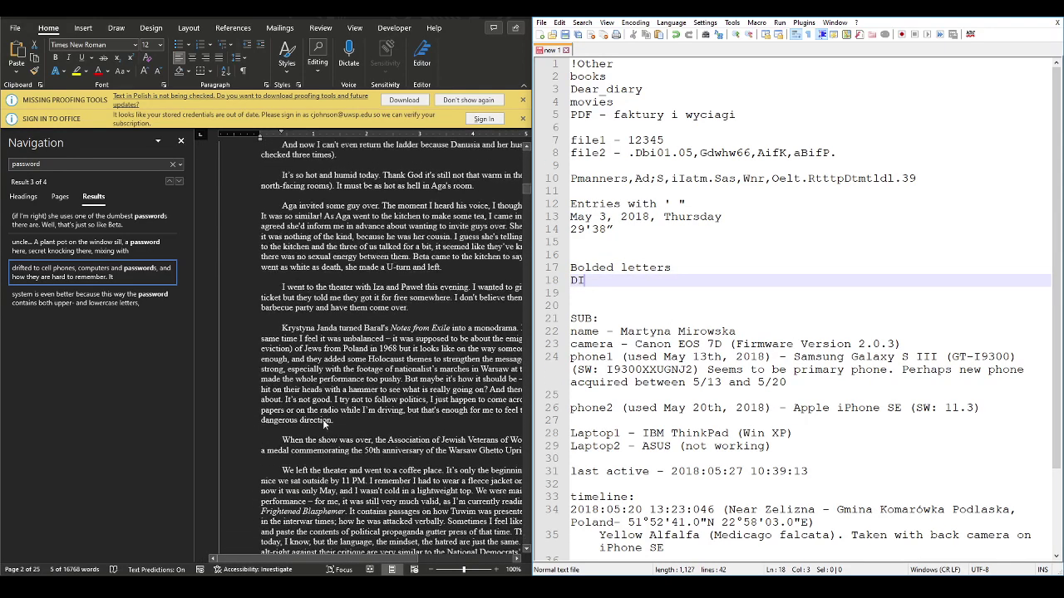
scroll(322, 418, down, 6)
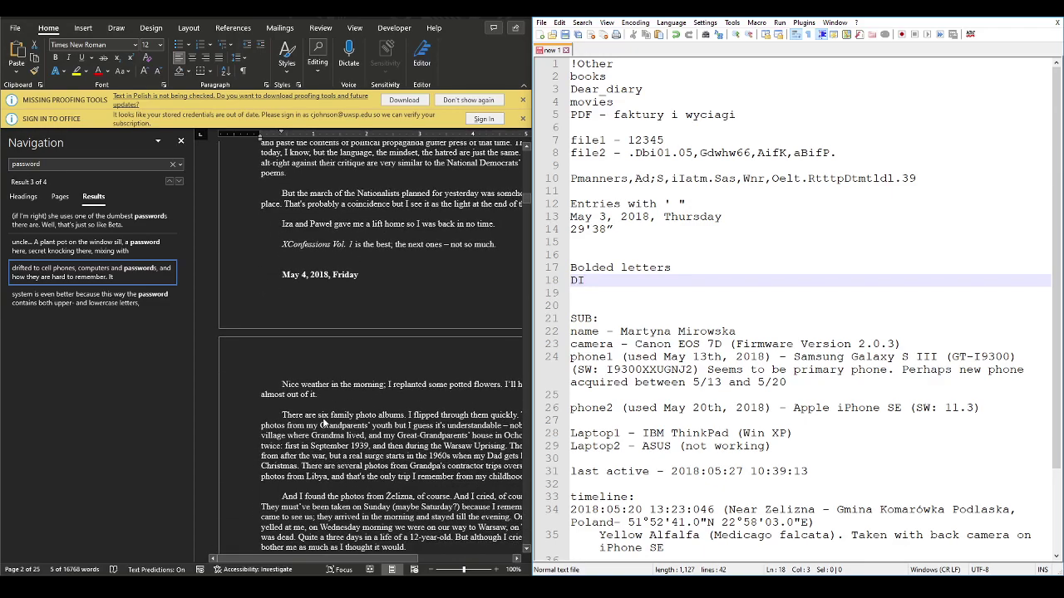
scroll(324, 392, down, 8)
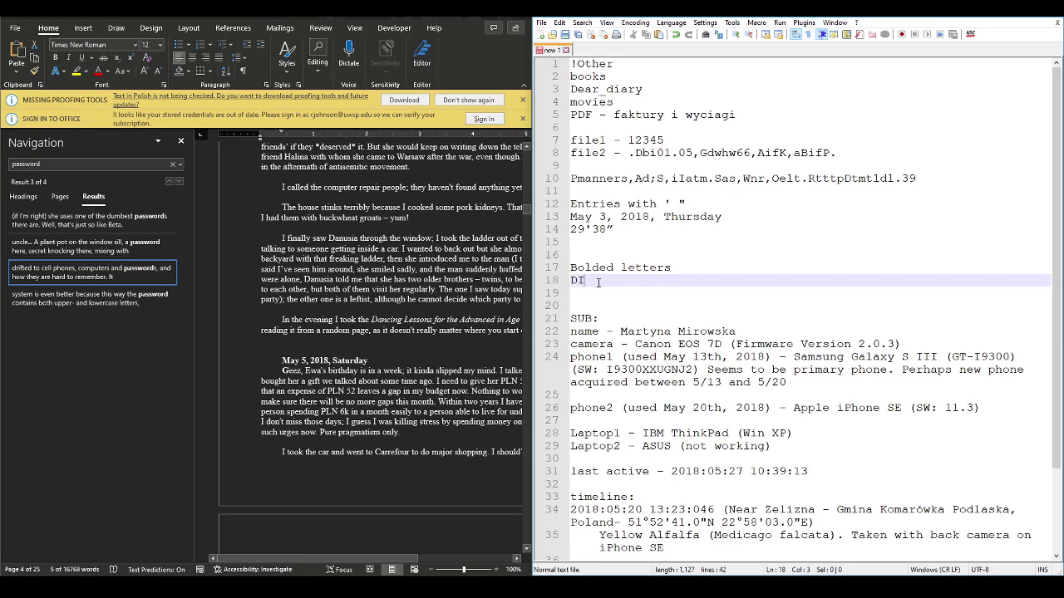
text(G)
Step: Copy the May 7, 2018 entry with time 34'38” into the notes
scroll(394, 359, down, 8)
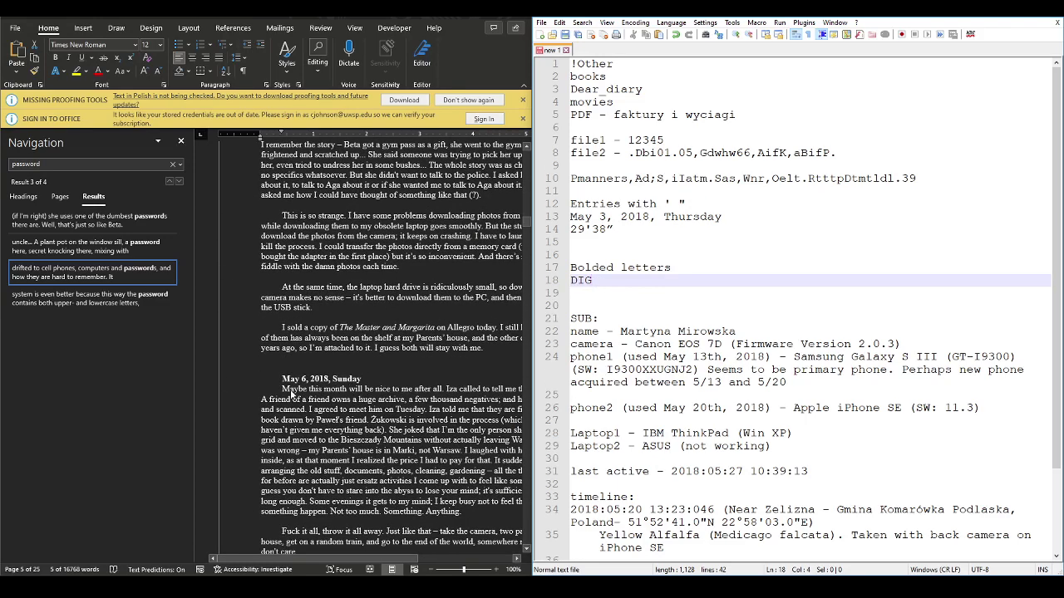
scroll(356, 392, down, 7)
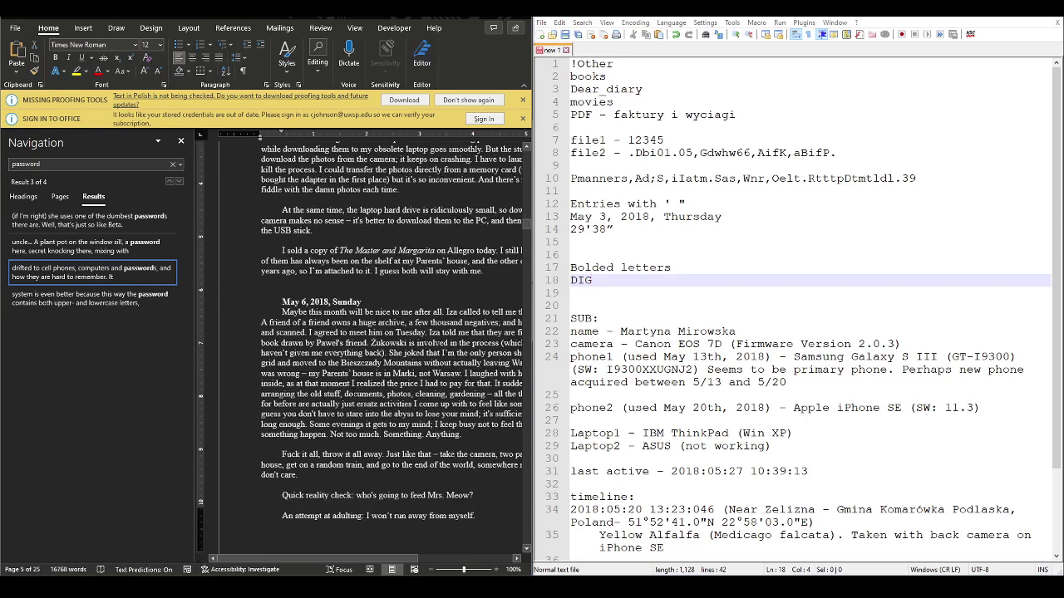
scroll(356, 392, down, 8)
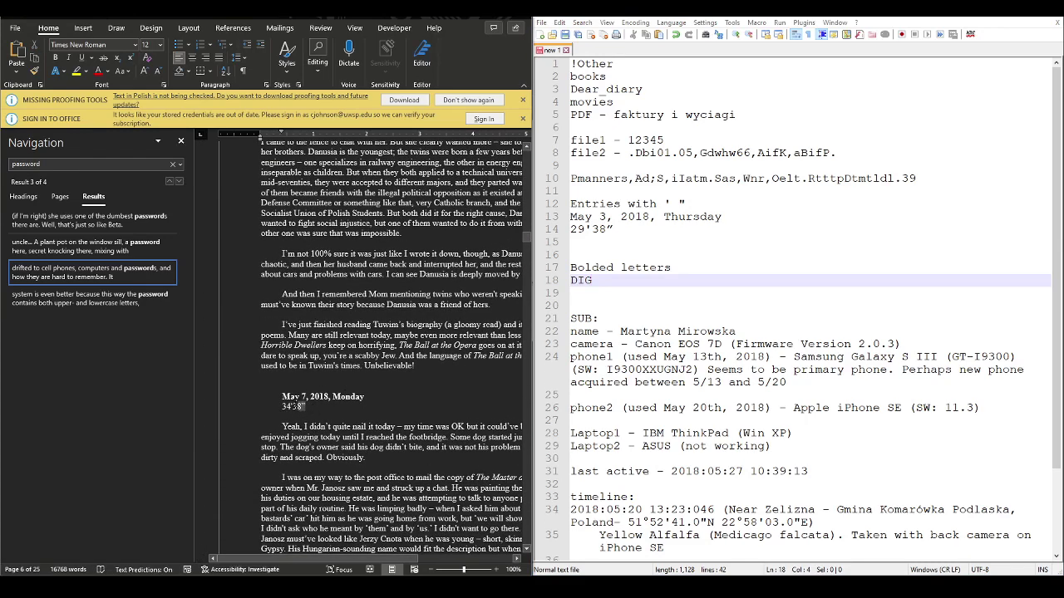
drag(304, 406, 284, 402)
key(ctrl+c)
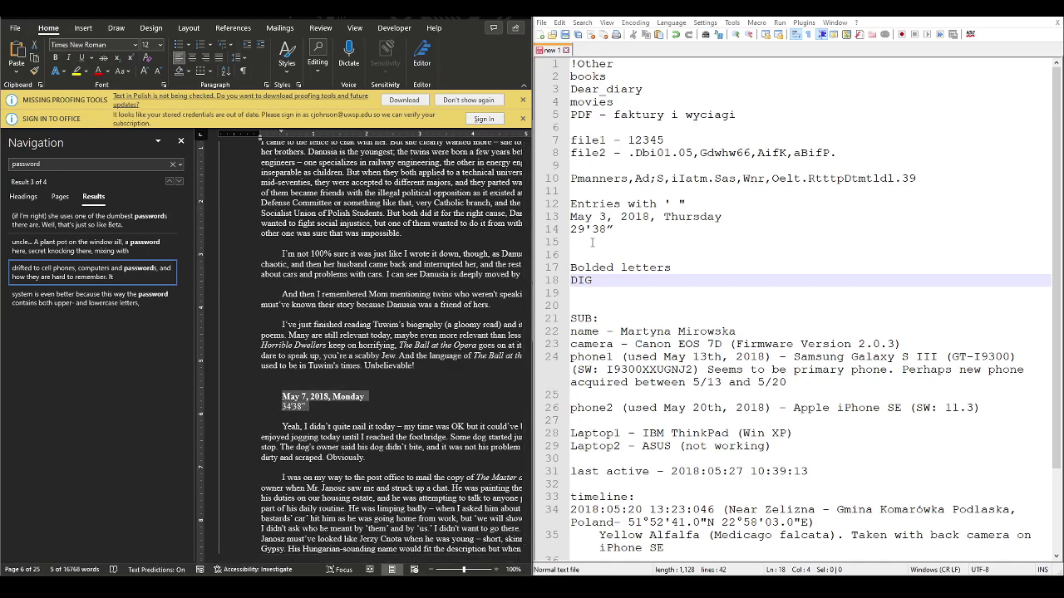
click(664, 242)
key(ctrl+v)
Step: Add the May 10, 2018 entry with time 29'23” to the notes
scroll(359, 432, down, 15)
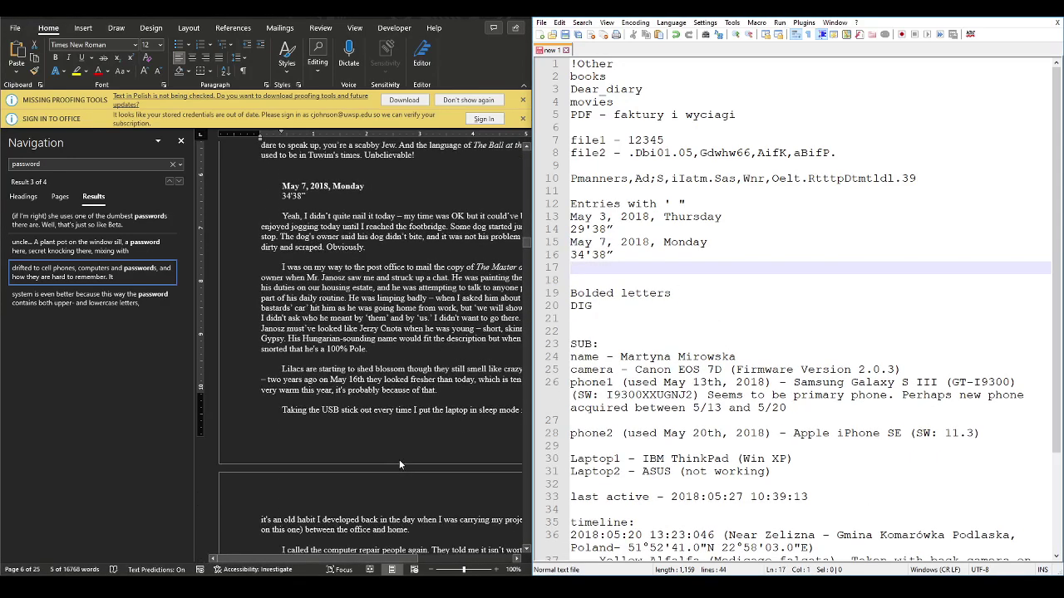
scroll(399, 460, down, 6)
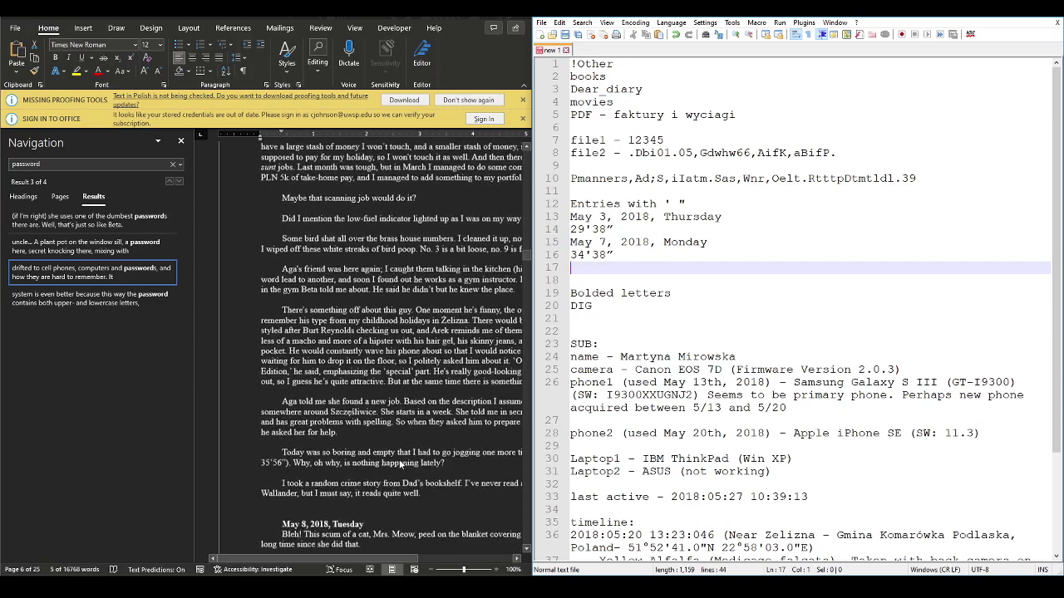
scroll(398, 460, down, 2)
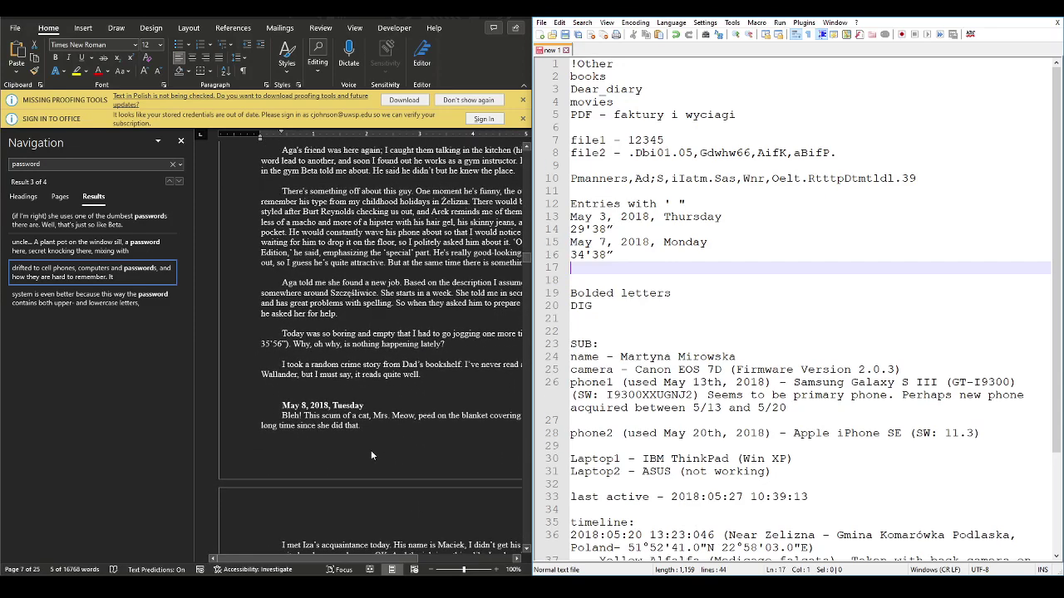
click(282, 418)
scroll(347, 429, down, 1)
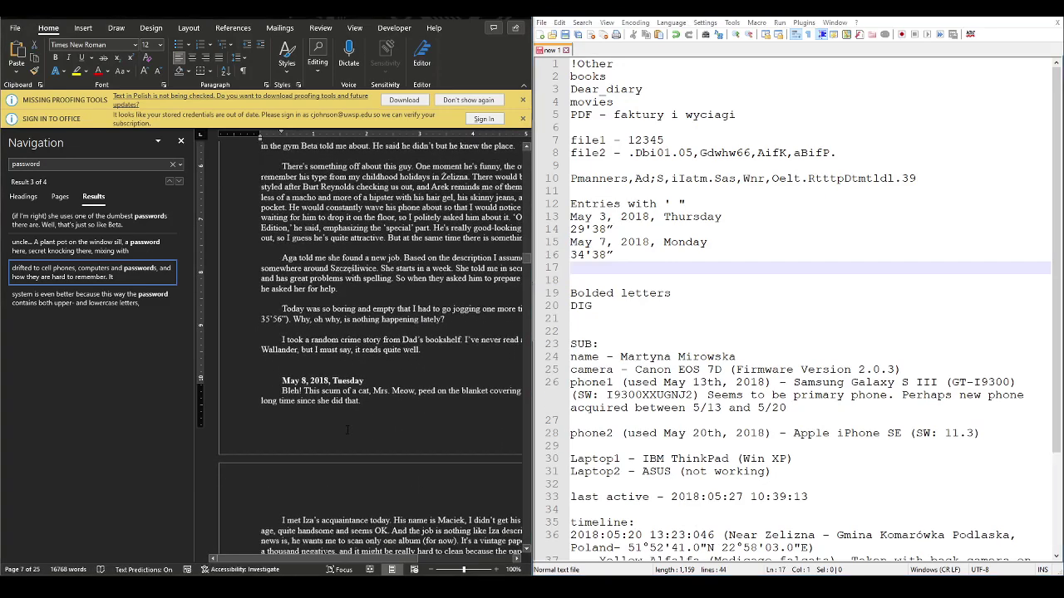
scroll(348, 430, down, 9)
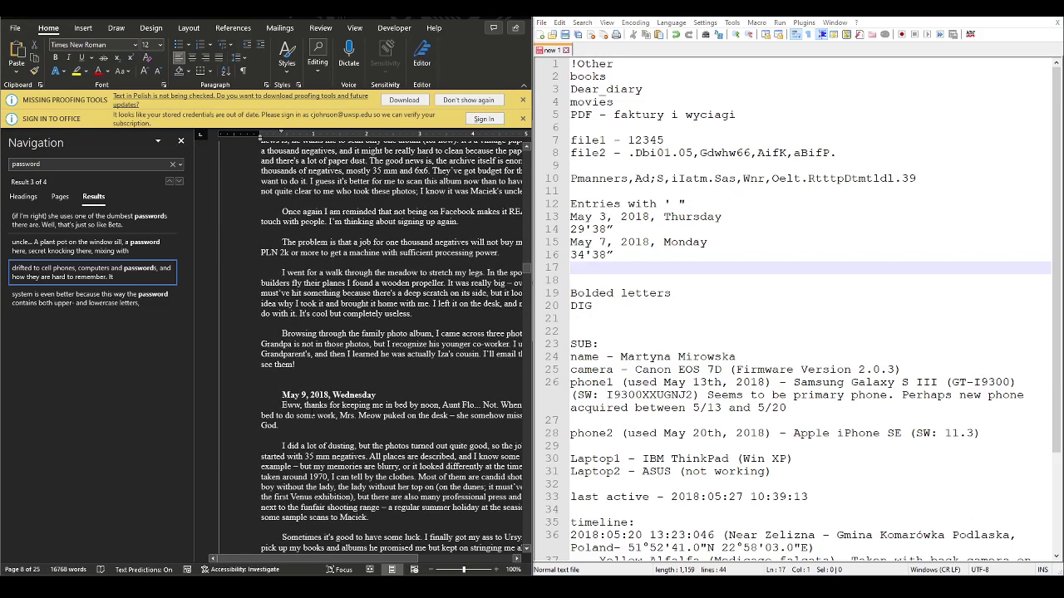
scroll(288, 434, down, 15)
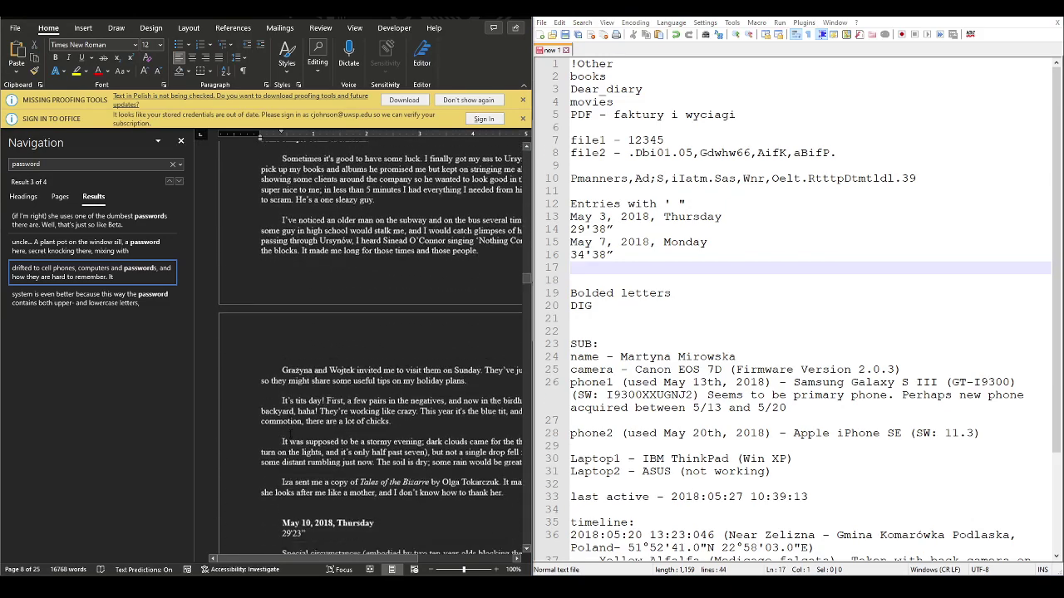
scroll(289, 435, down, 1)
triple_click(304, 408)
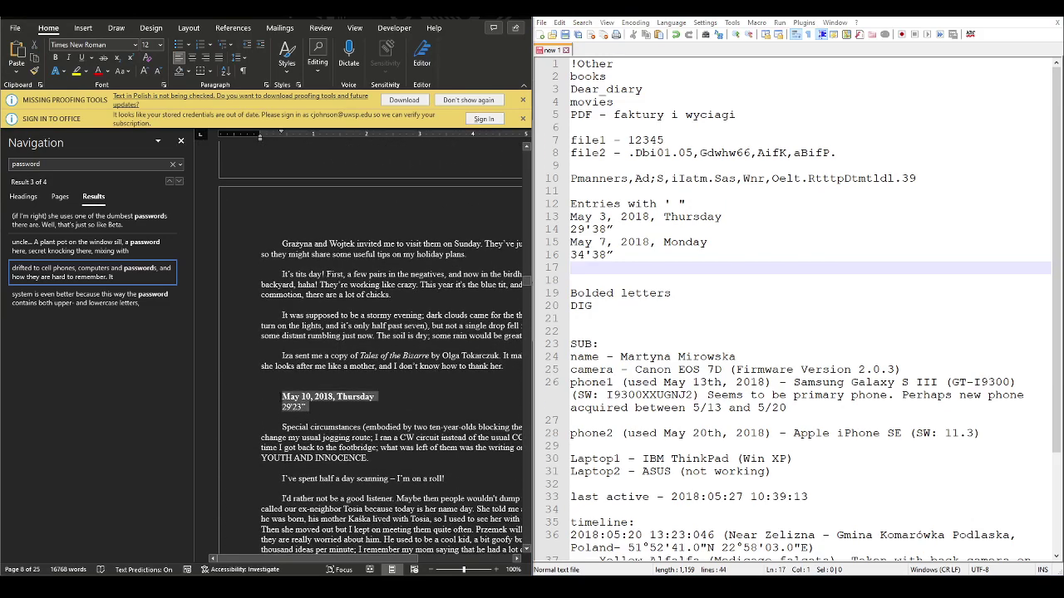
key(ctrl+v)
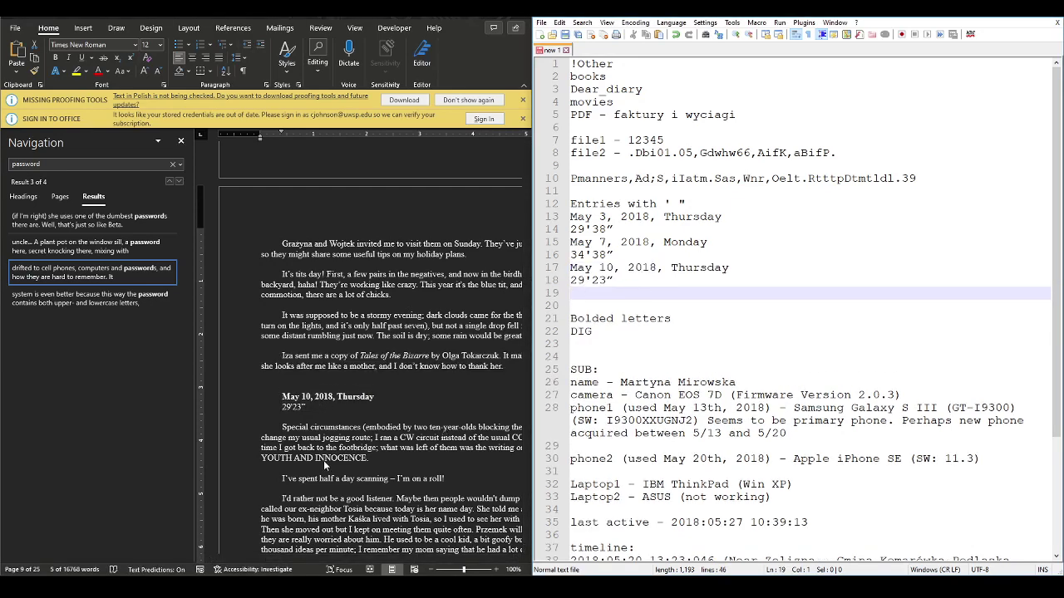
Step: Add the May 14, 2018 entry with time 35'16” below the May 10 entry
click(284, 427)
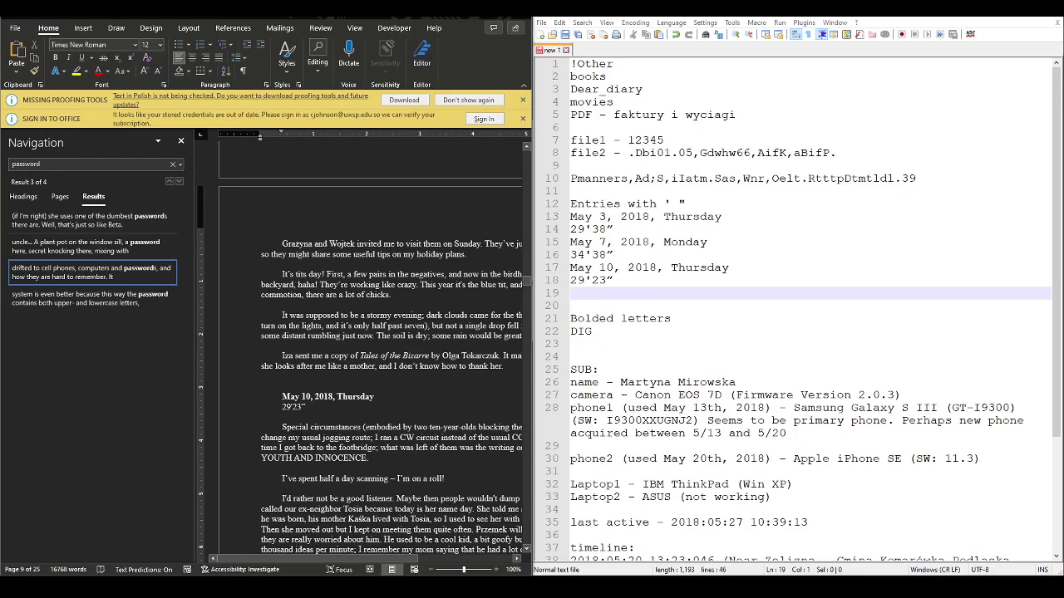
scroll(316, 430, down, 10)
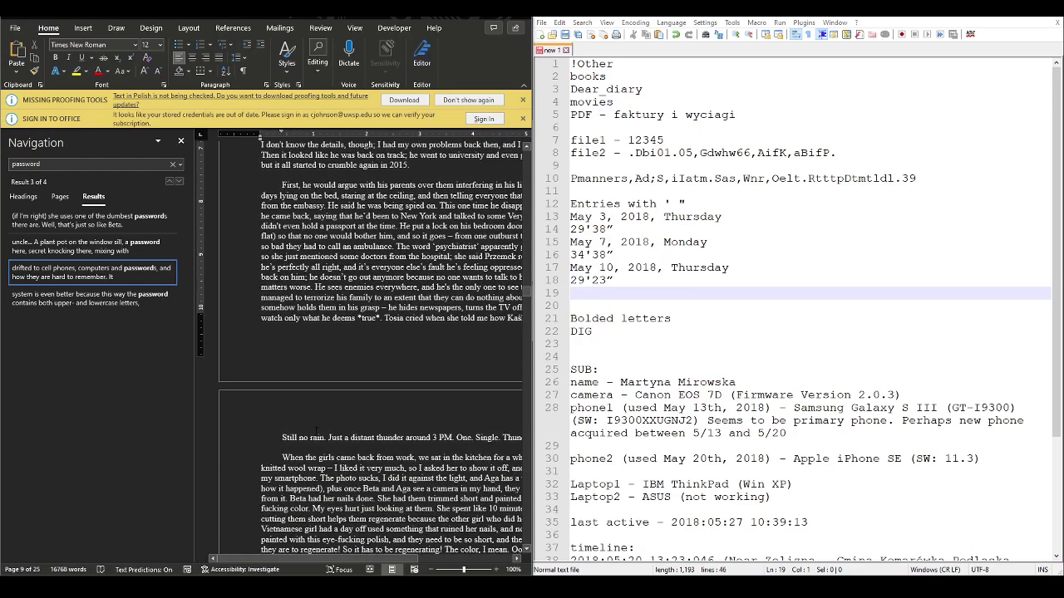
scroll(315, 430, down, 10)
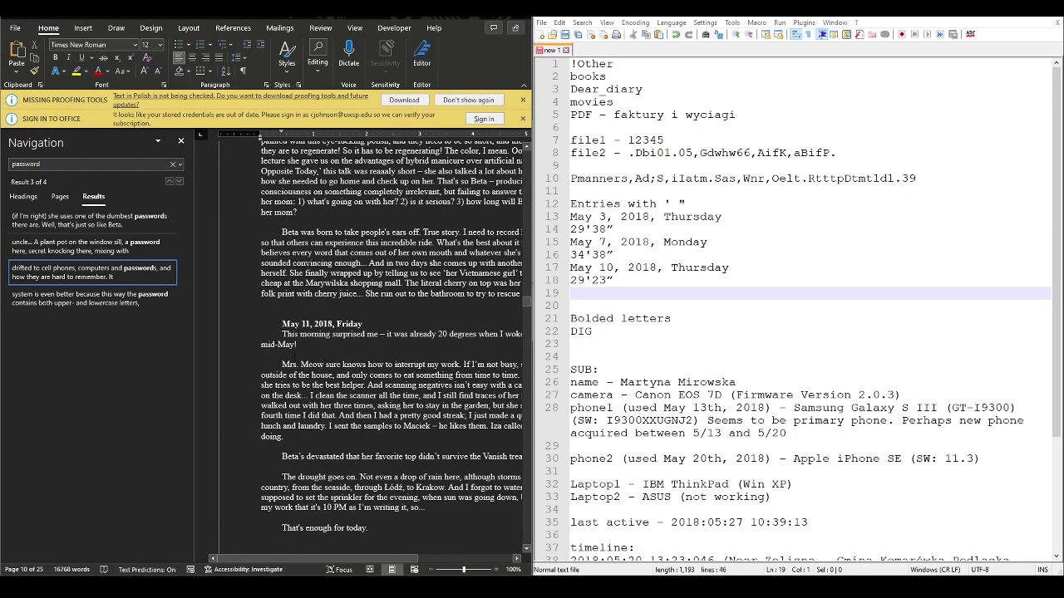
click(283, 333)
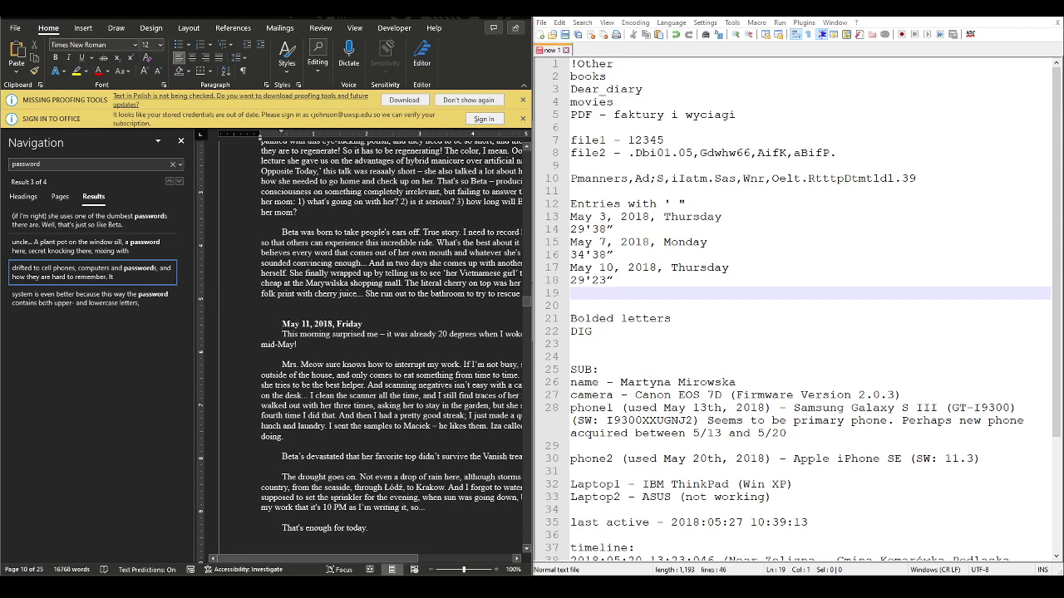
scroll(337, 413, down, 5)
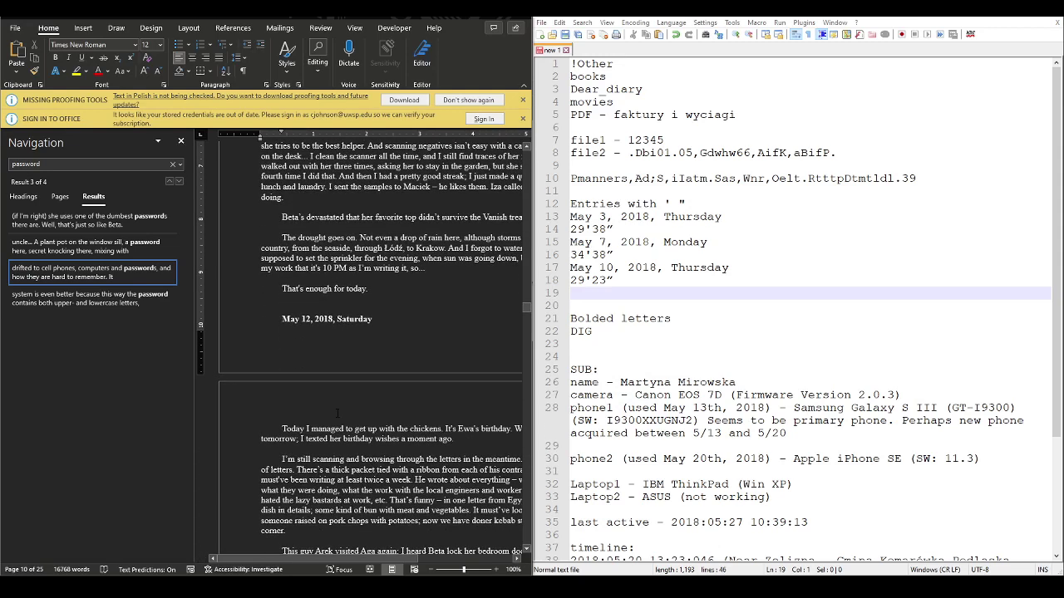
click(282, 429)
scroll(282, 428, down, 5)
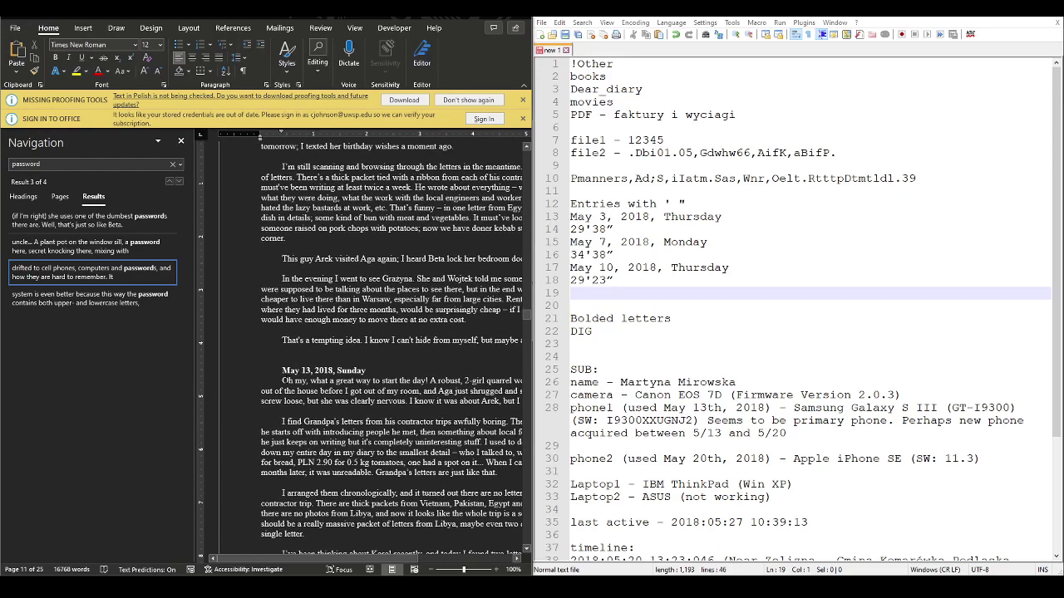
scroll(283, 429, down, 10)
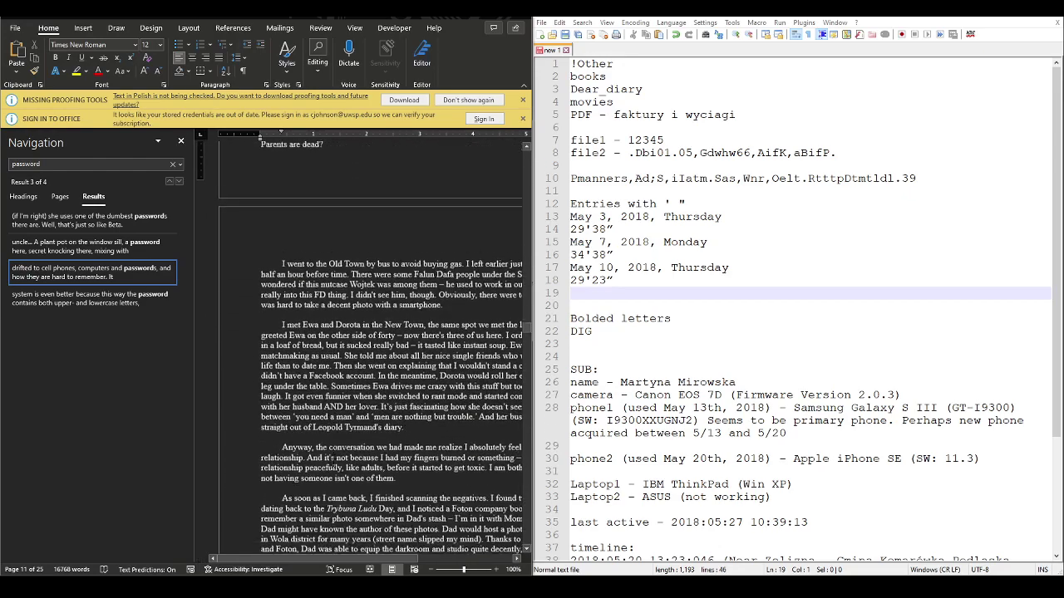
scroll(333, 463, down, 6)
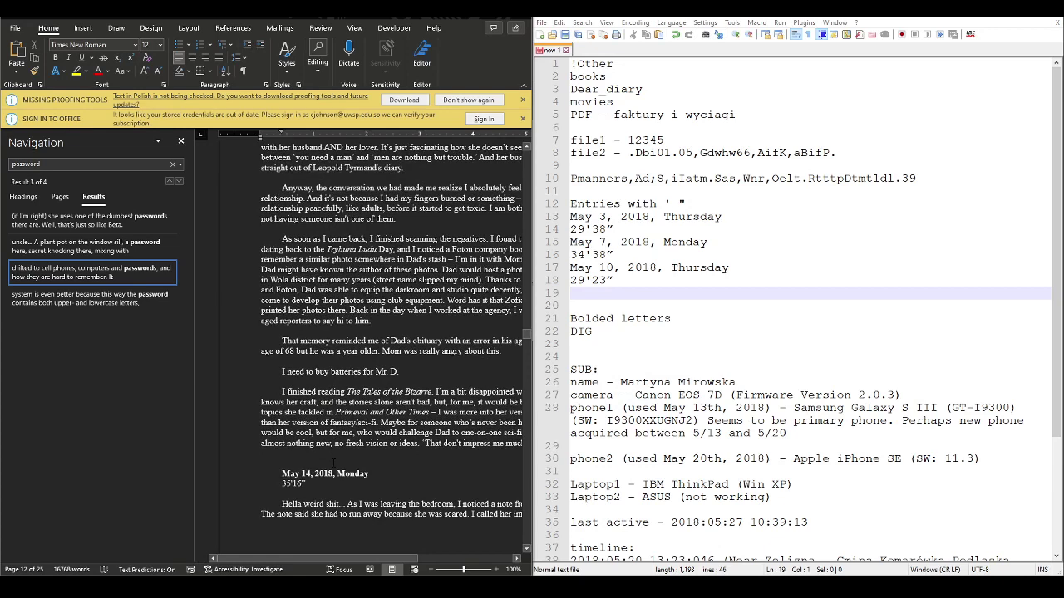
scroll(375, 336, down, 1)
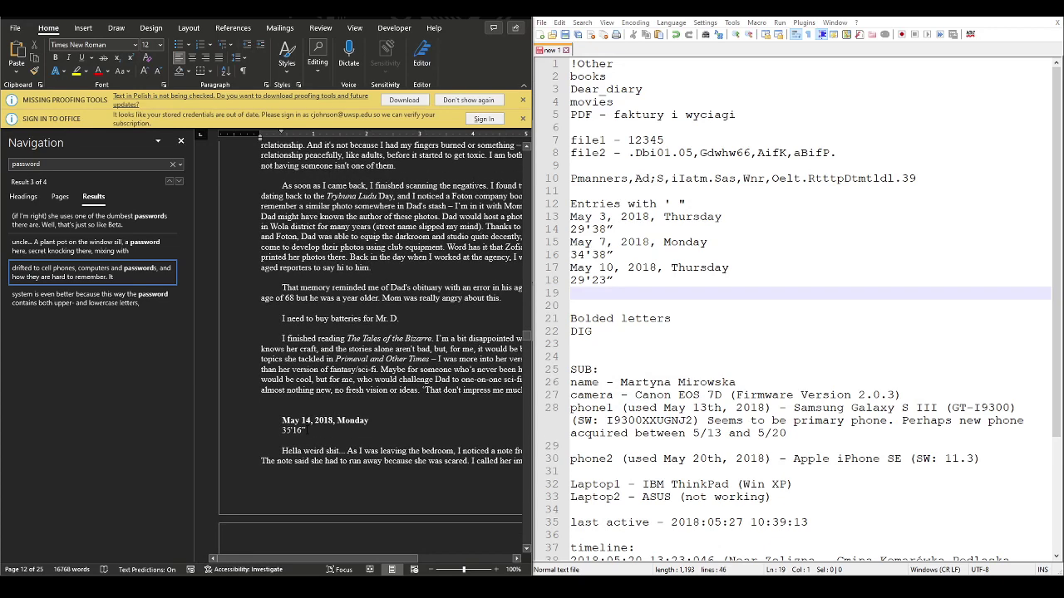
drag(306, 430, 283, 419)
click(574, 296)
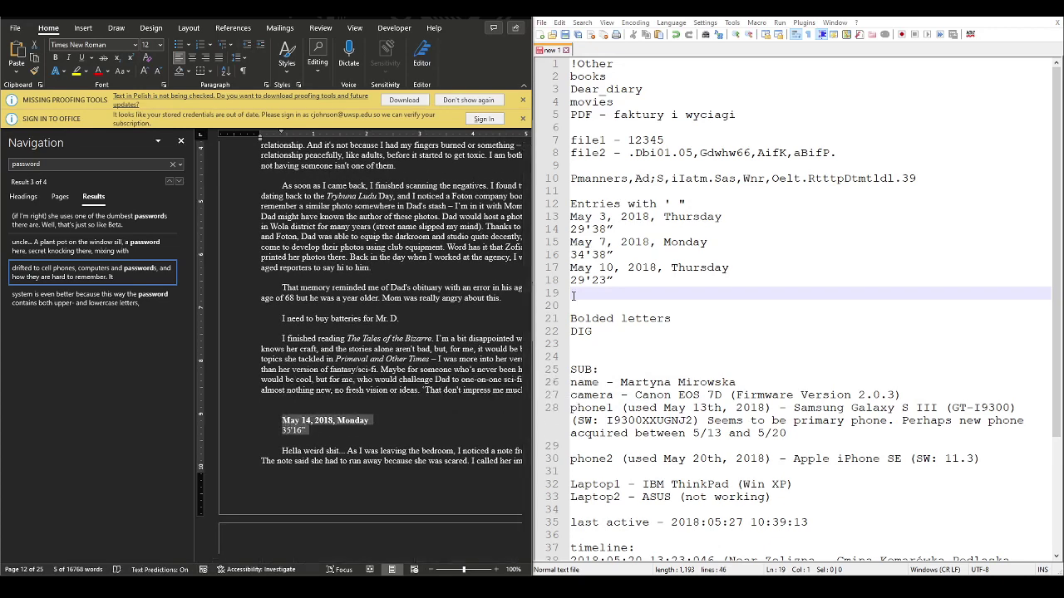
key(ctrl+v)
Step: Keep reading the diary past May 14 for more jogging times and bolded letters
scroll(369, 393, down, 3)
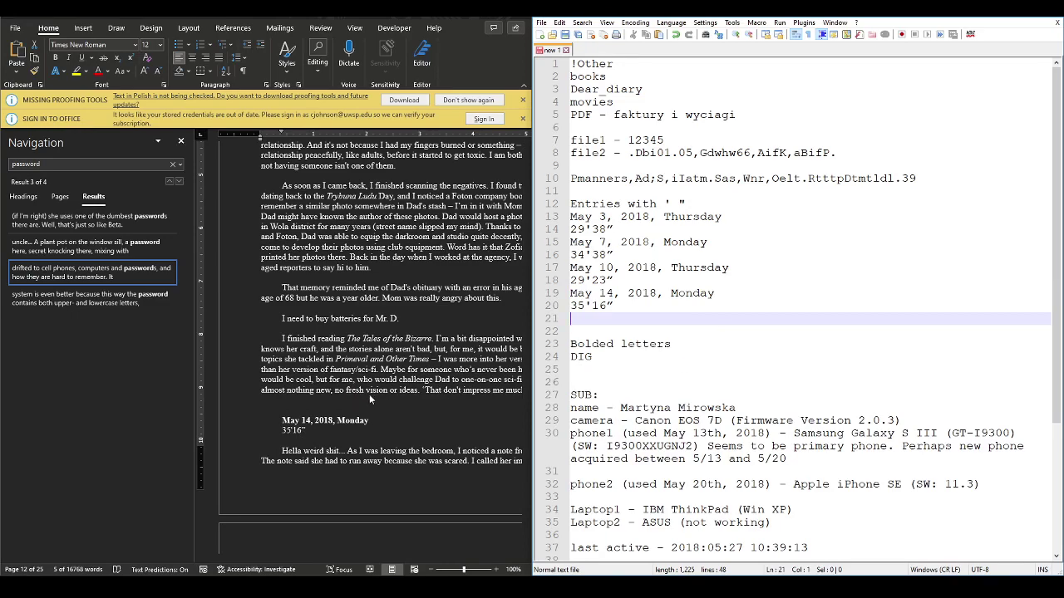
scroll(372, 393, down, 1)
scroll(373, 393, down, 7)
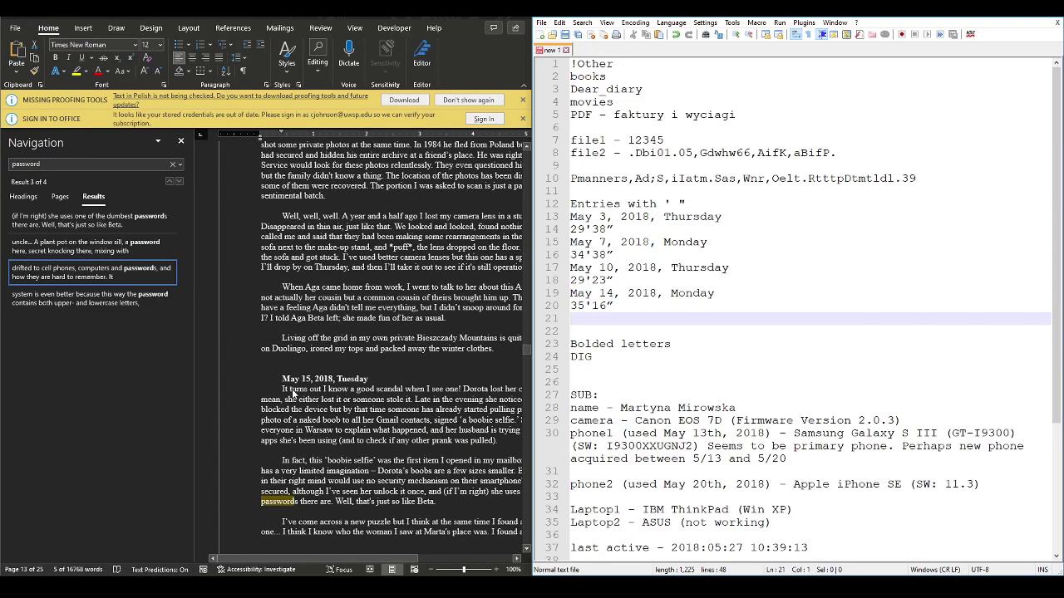
click(285, 394)
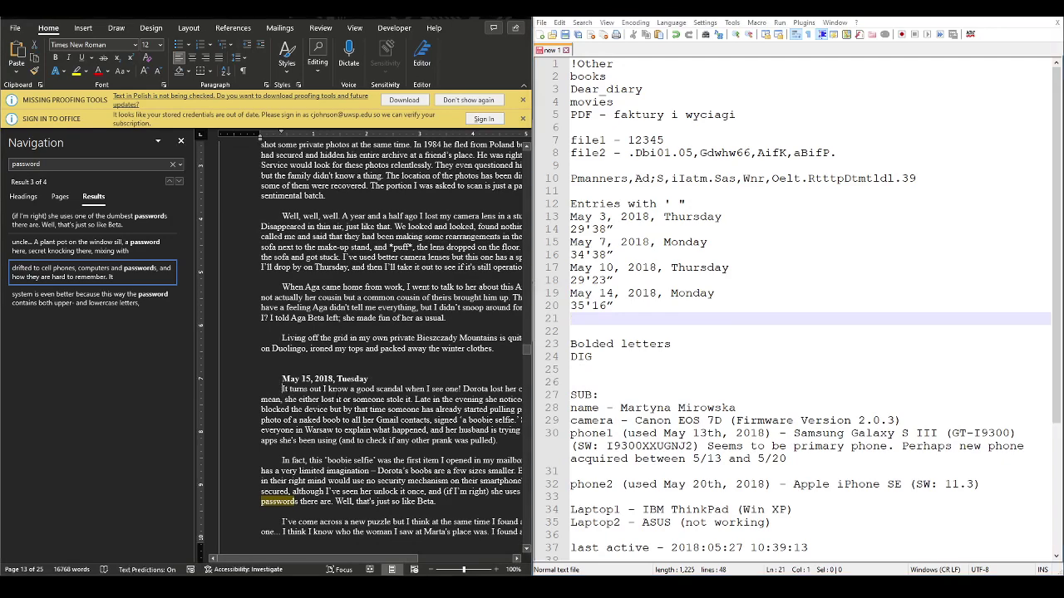
scroll(285, 394, down, 7)
scroll(372, 347, down, 2)
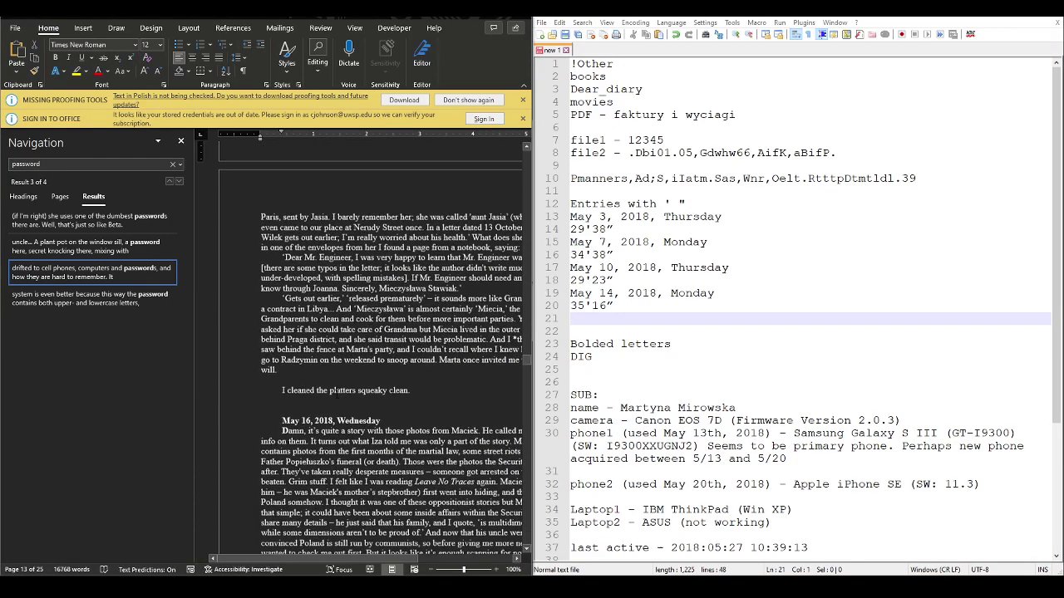
Step: Copy the May 17 diary entry (28'11”) into the notes below the May 14 entry
click(619, 356)
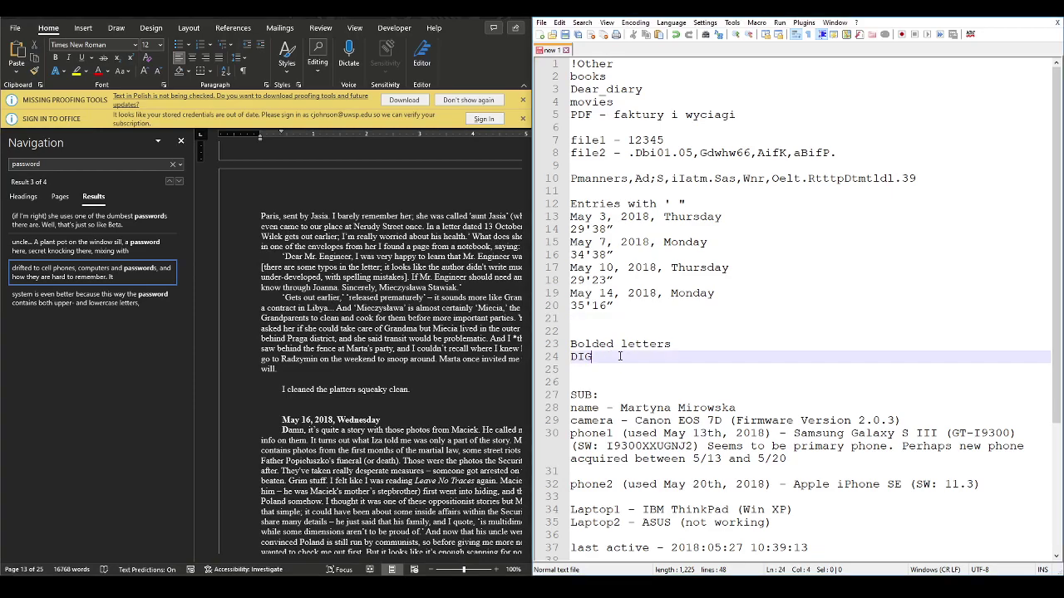
scroll(419, 407, down, 6)
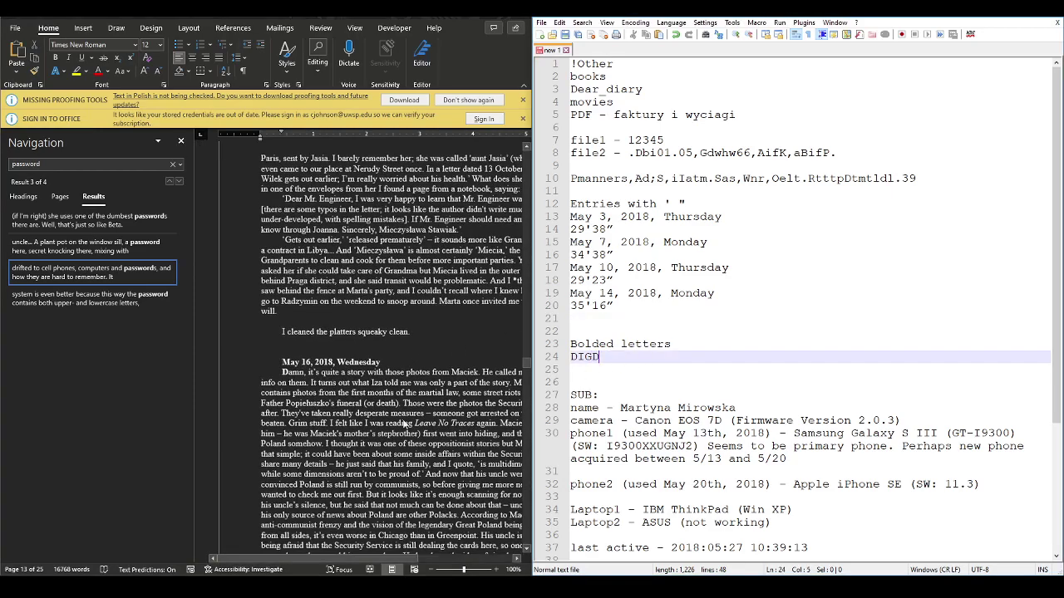
scroll(398, 418, down, 5)
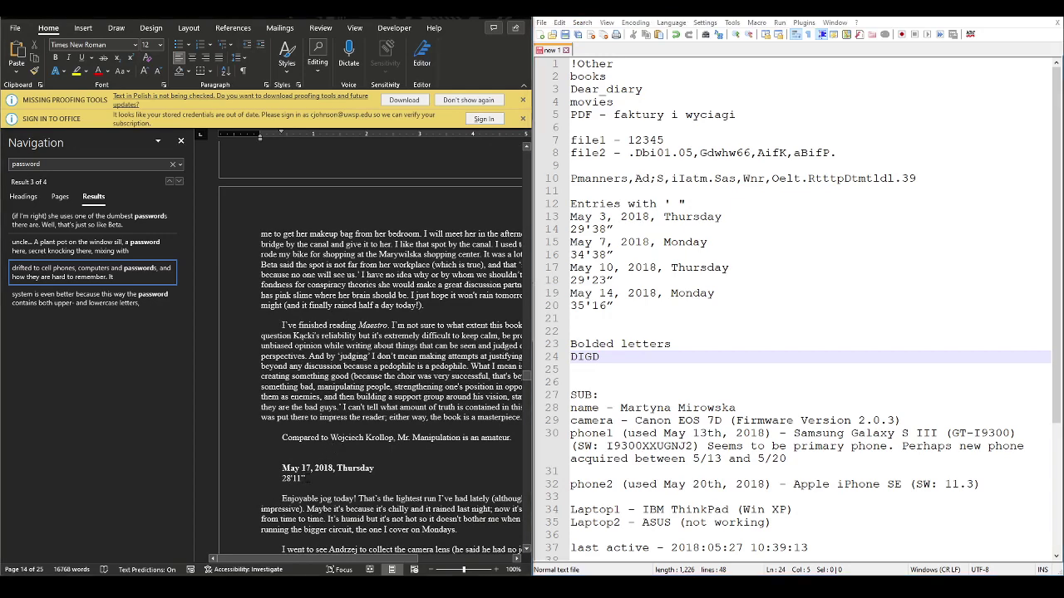
triple_click(290, 470)
key(ctrl+c)
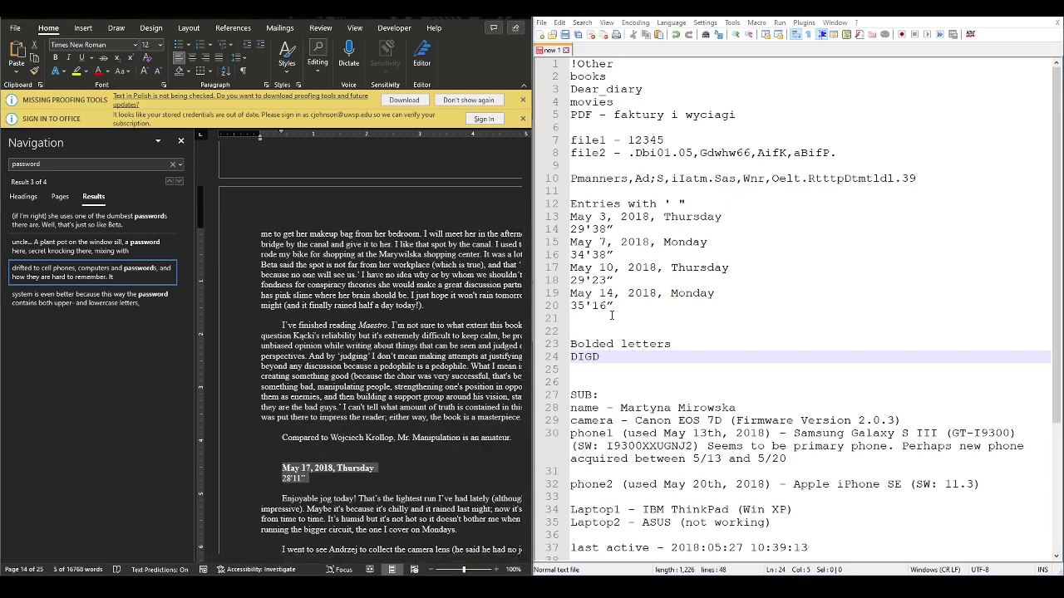
click(731, 321)
key(ctrl+v)
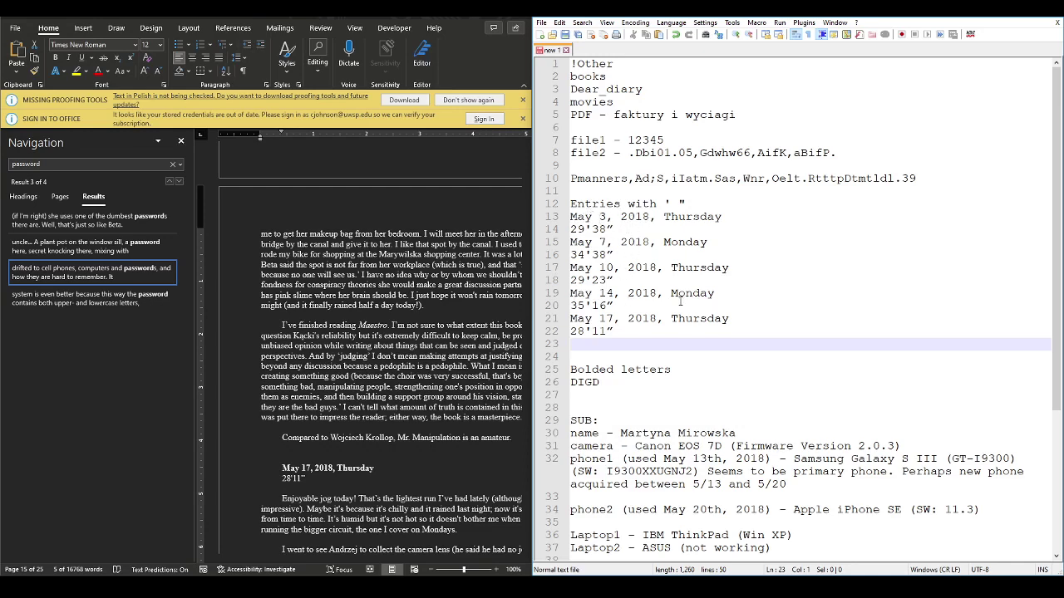
Step: Confirm the next bolded letter in the diary and insert E after DIGD in the notes
scroll(309, 283, down, 10)
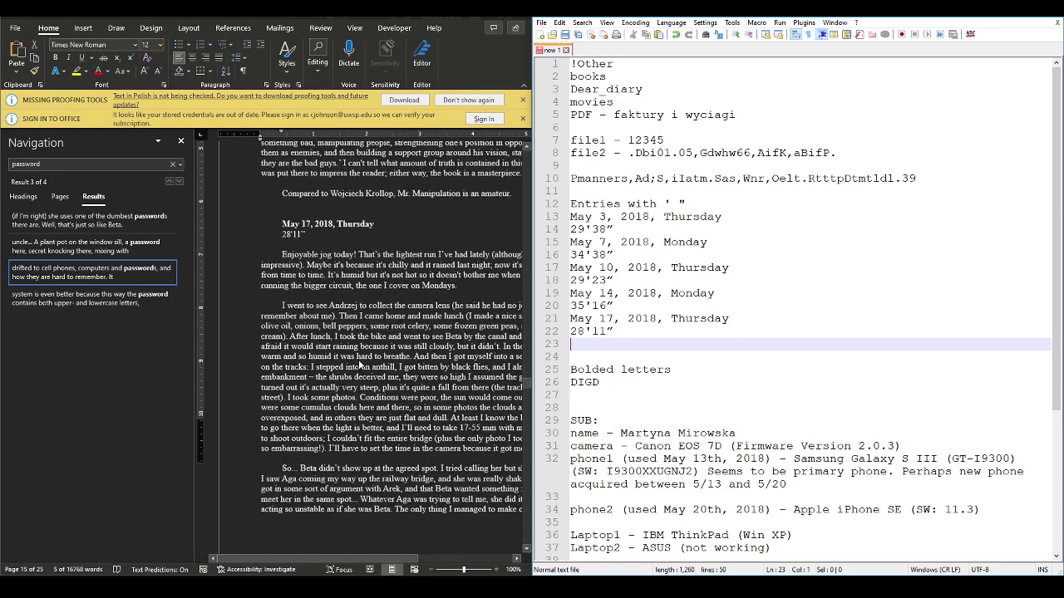
scroll(360, 364, down, 3)
scroll(361, 363, down, 1)
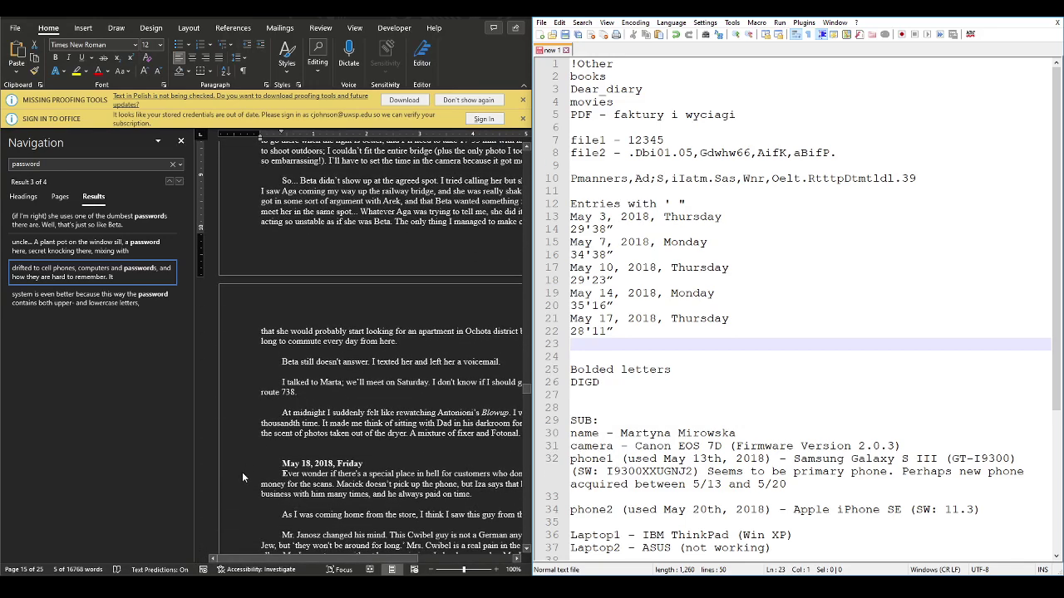
click(283, 475)
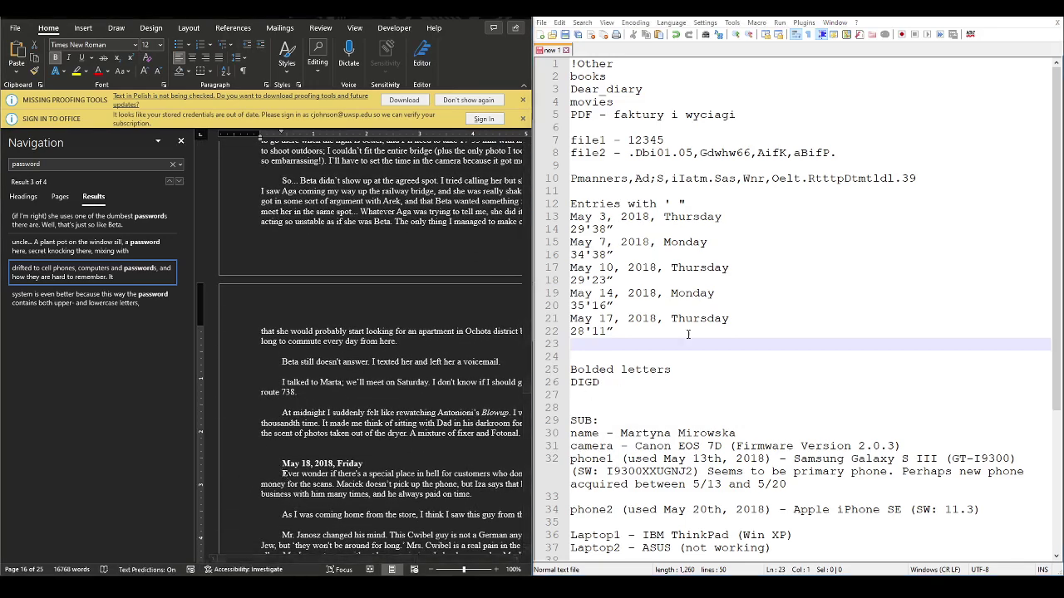
click(635, 378)
text(E)
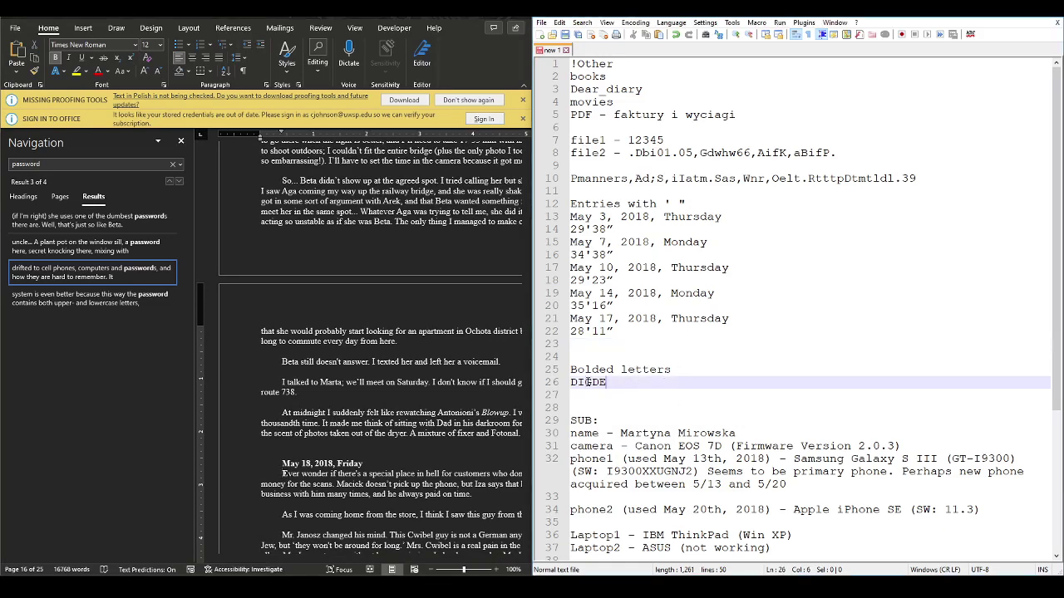
Step: Copy the May 21 diary entry (34'15”) into the notes below the May 17 entry
scroll(323, 459, down, 10)
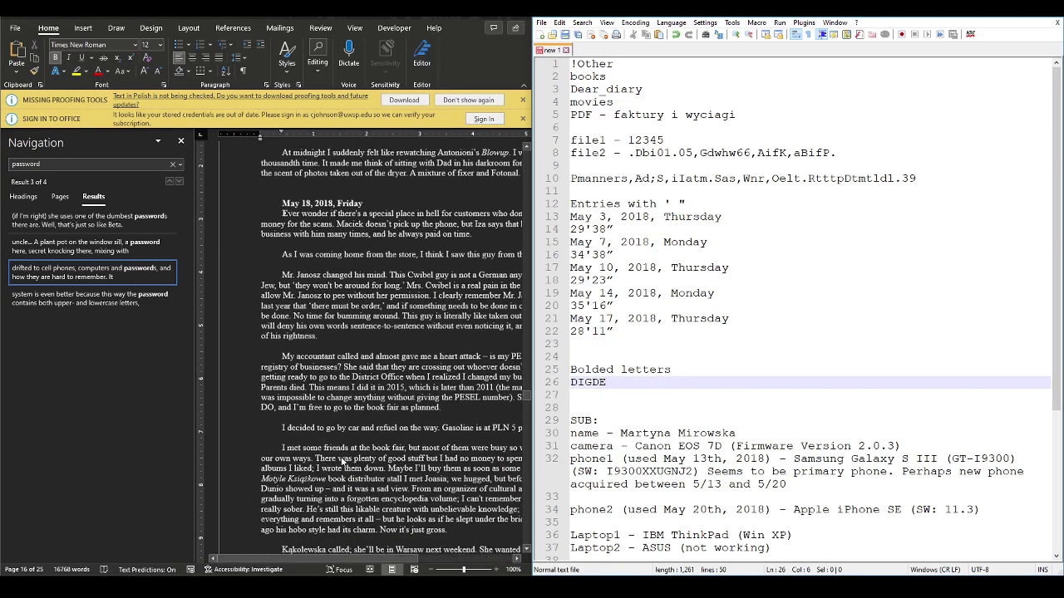
scroll(314, 453, down, 8)
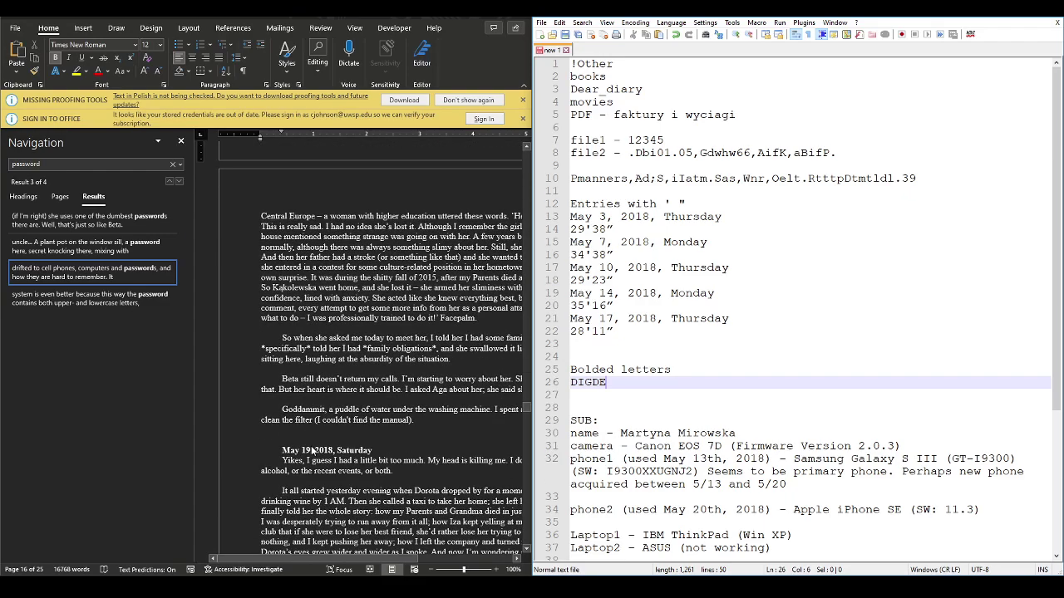
scroll(300, 428, down, 10)
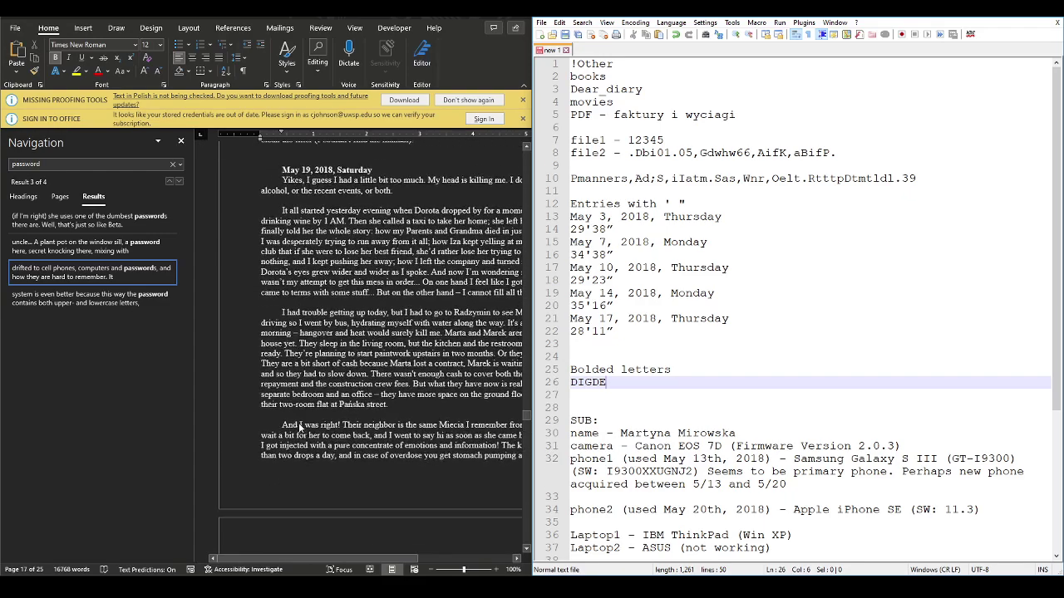
scroll(300, 427, down, 10)
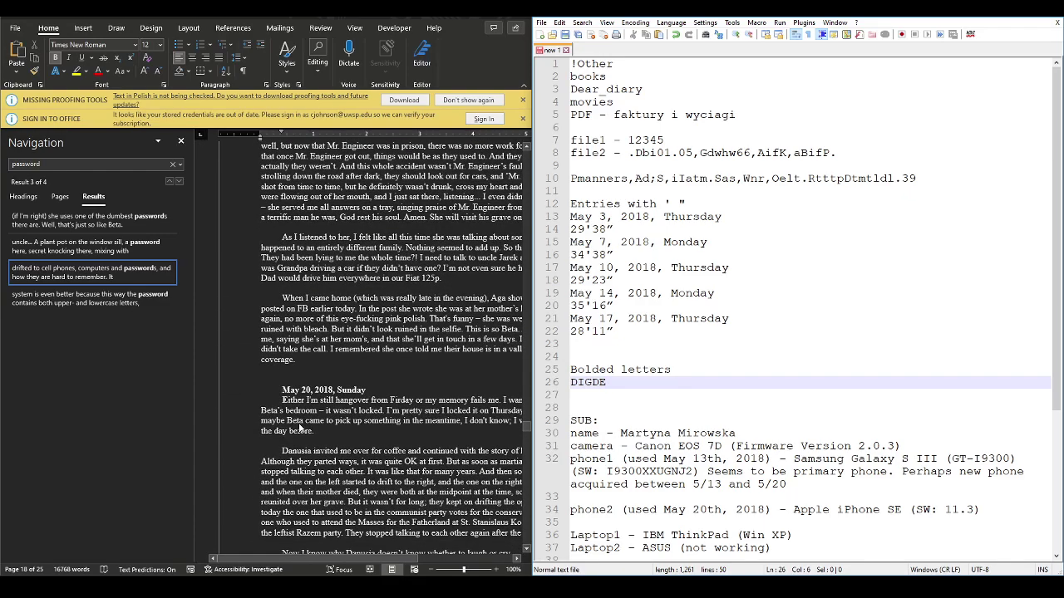
scroll(300, 427, down, 10)
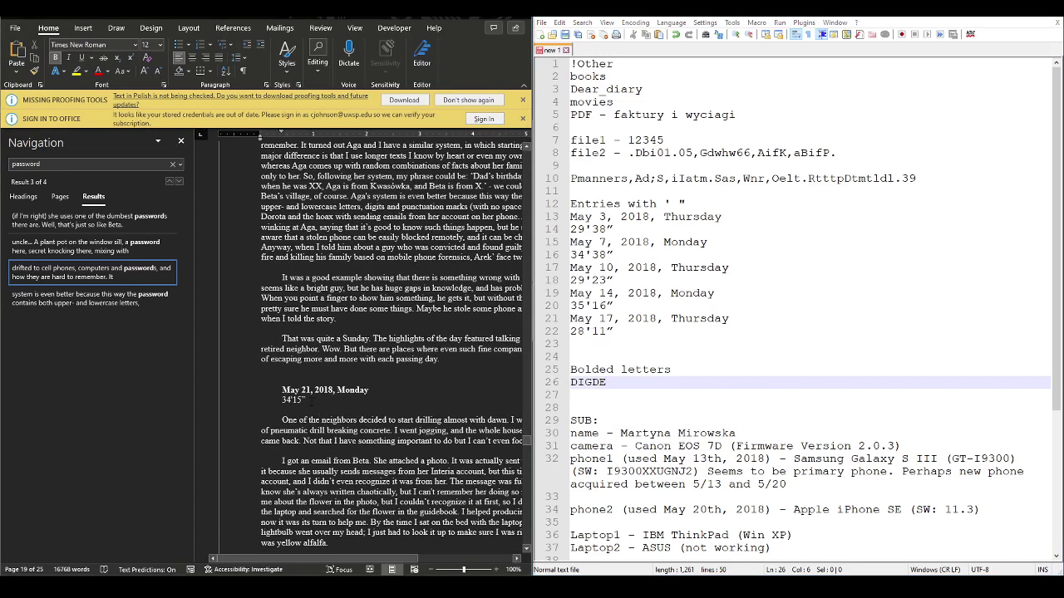
drag(305, 401, 281, 389)
key(ctrl+c)
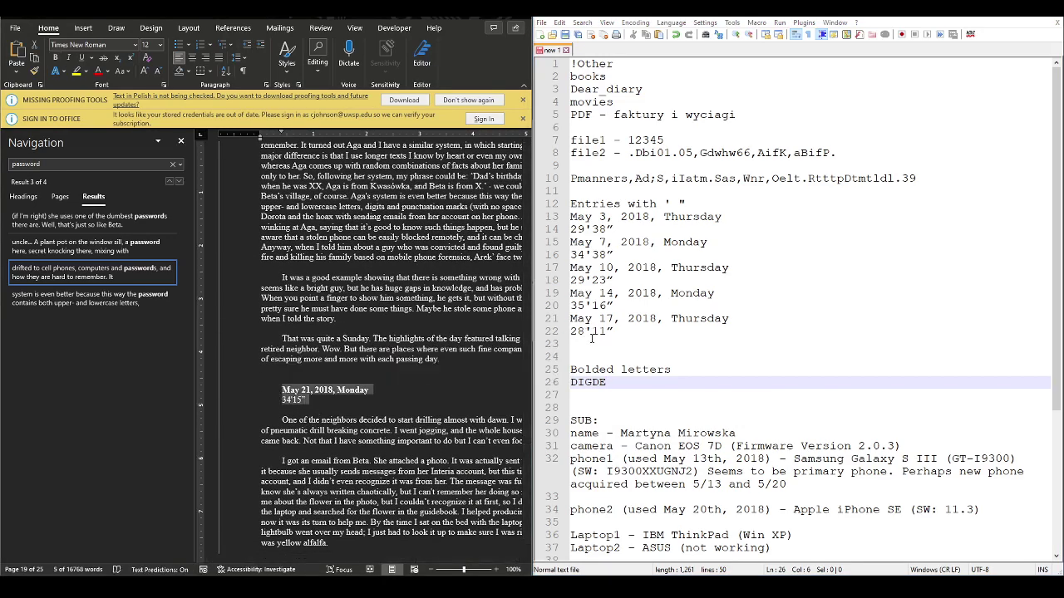
click(738, 343)
key(ctrl+v)
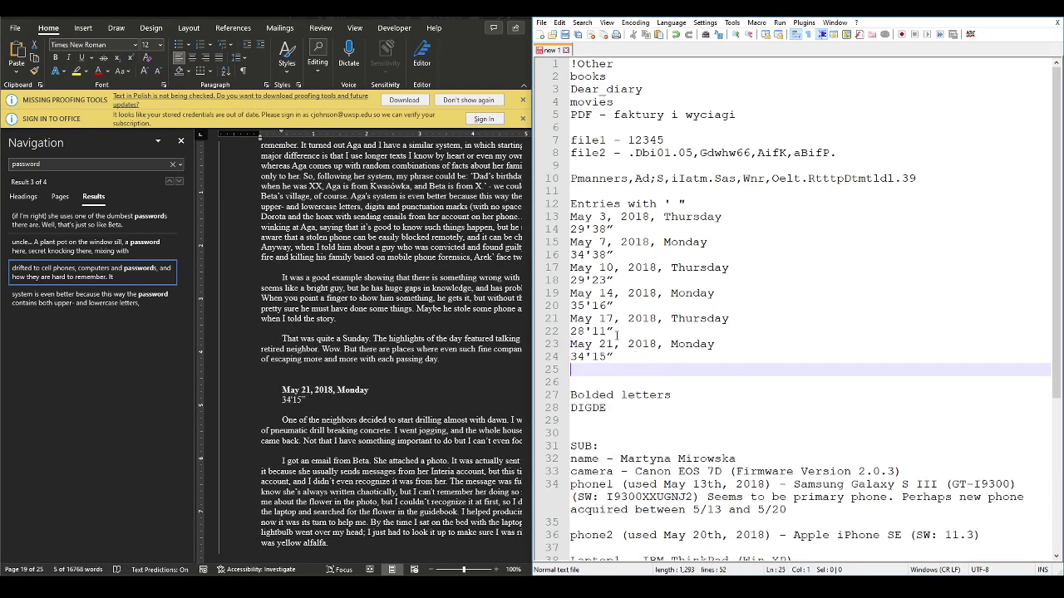
Step: Insert the missing E so the bolded letters read DIGDEEP
scroll(424, 384, down, 5)
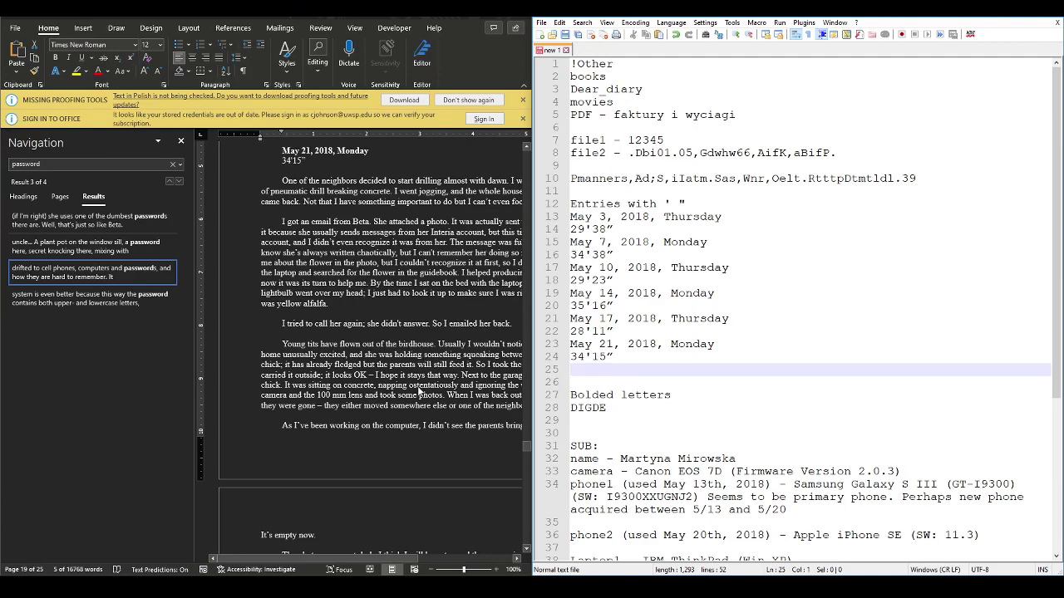
scroll(417, 389, down, 8)
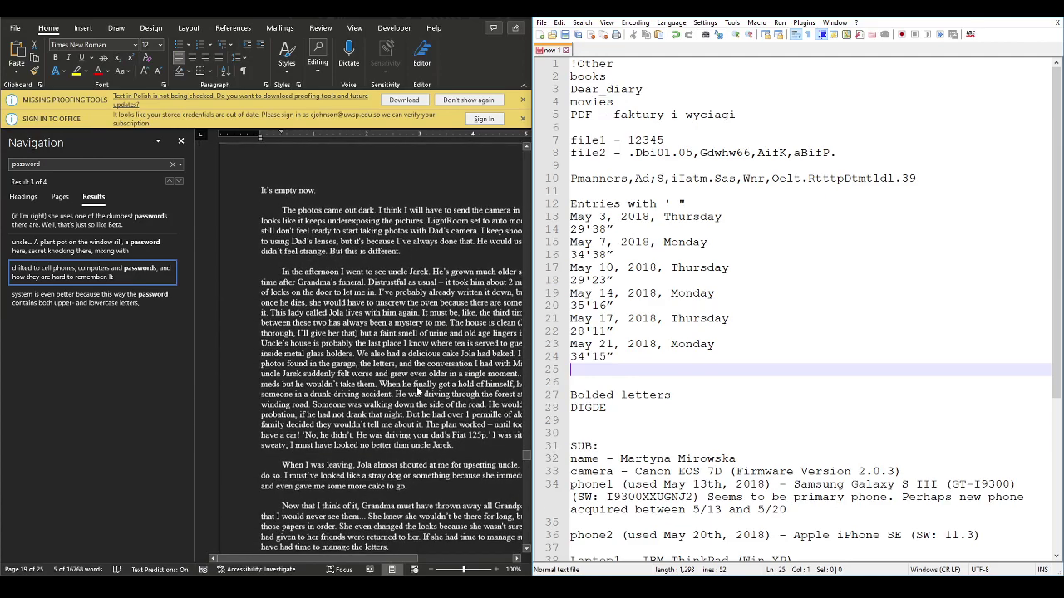
scroll(417, 390, down, 7)
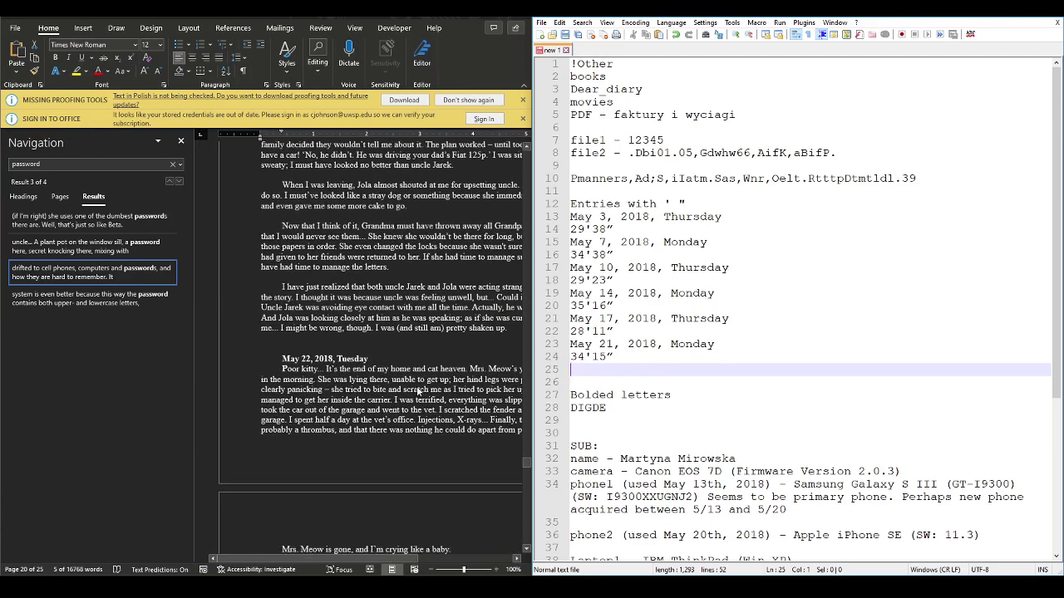
scroll(418, 391, down, 3)
click(620, 408)
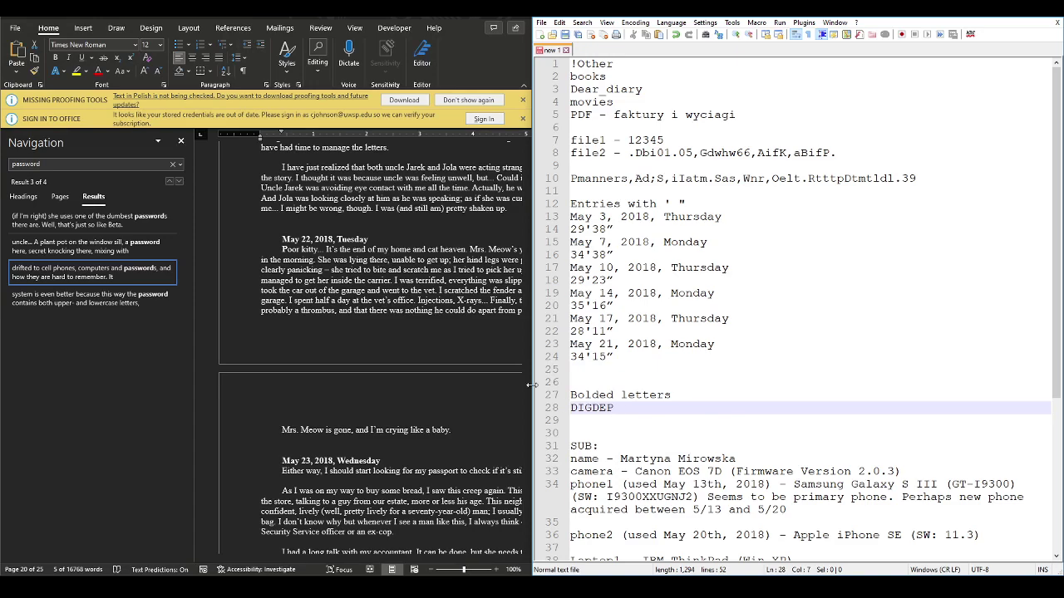
scroll(378, 315, up, 3)
scroll(379, 314, up, 5)
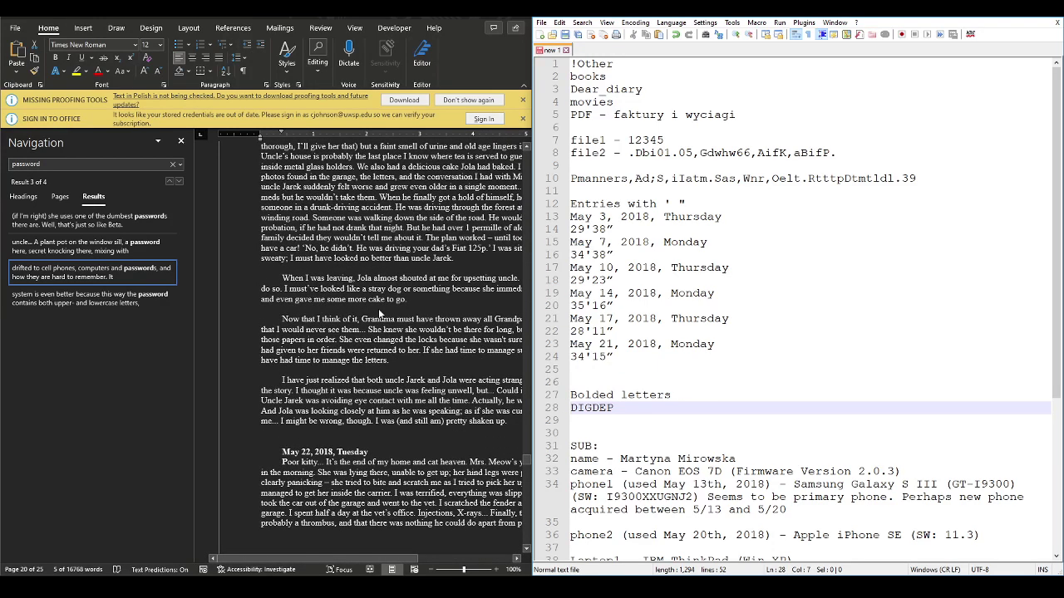
scroll(379, 314, up, 12)
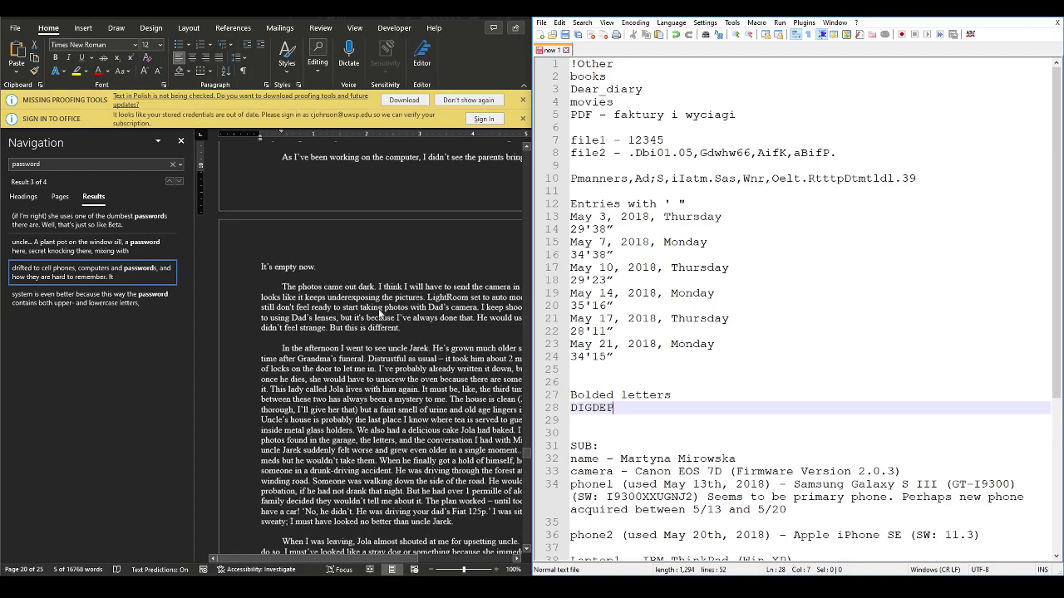
scroll(380, 313, up, 3)
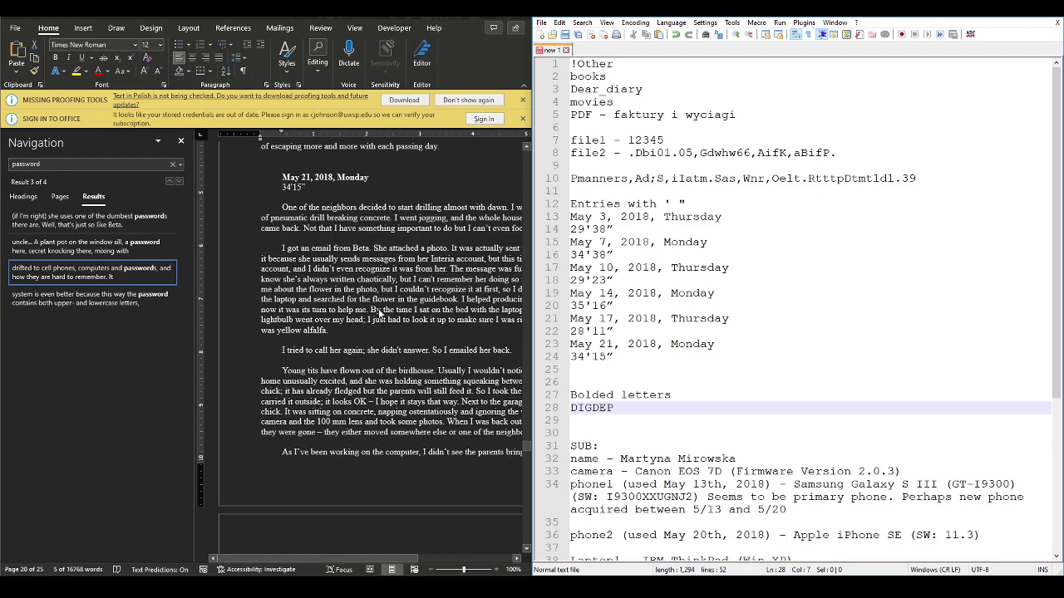
scroll(378, 313, up, 20)
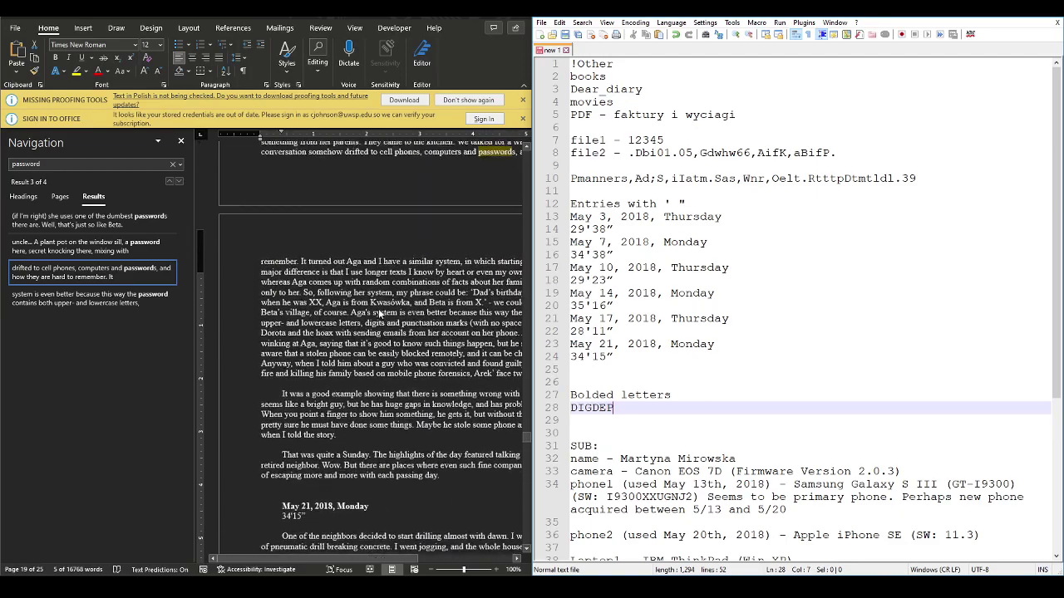
scroll(378, 313, up, 4)
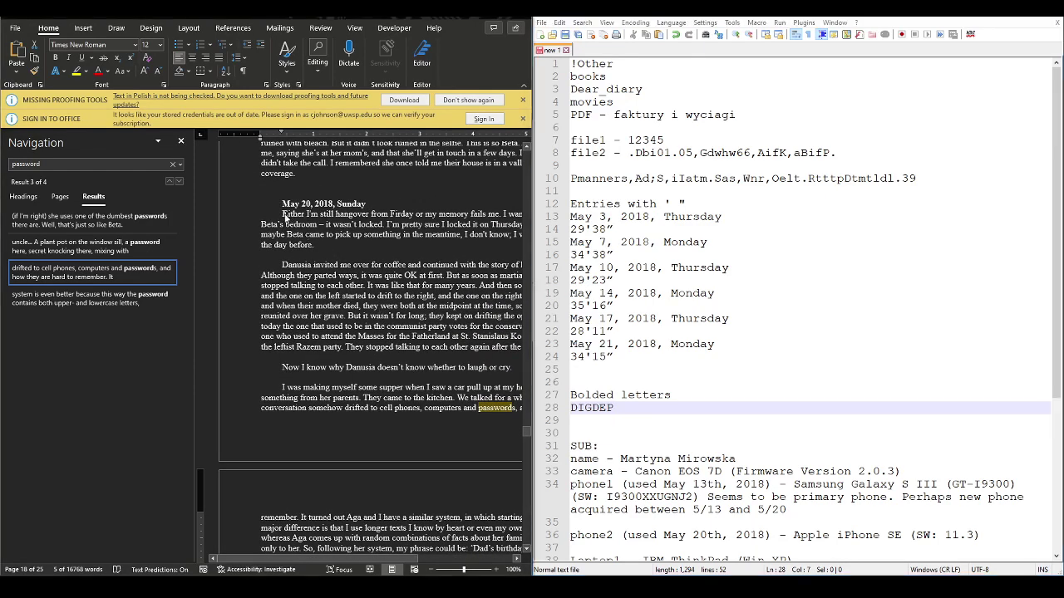
scroll(415, 398, up, 10)
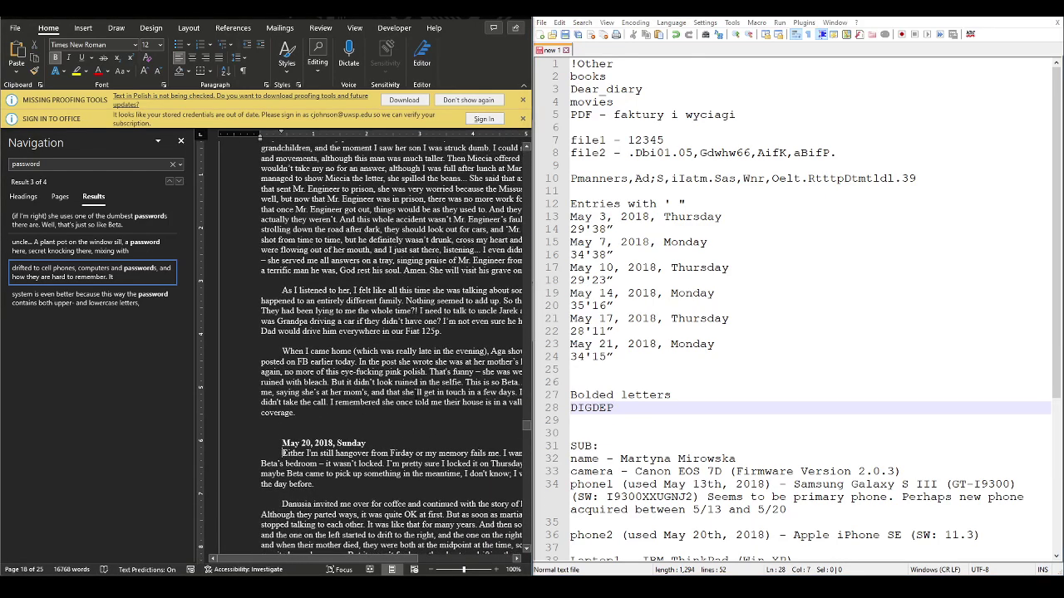
scroll(416, 397, up, 20)
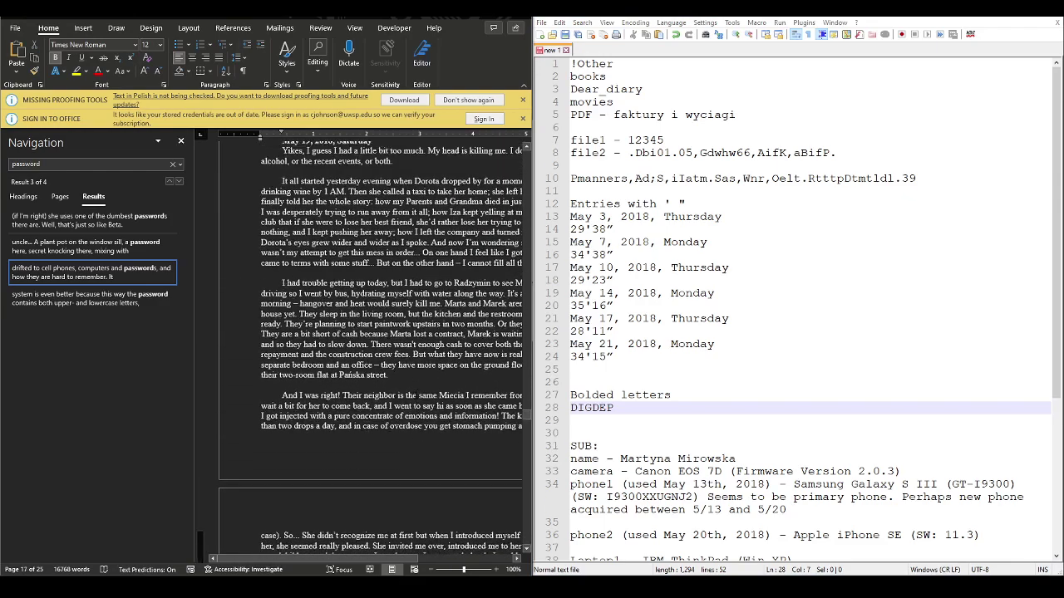
scroll(416, 394, up, 12)
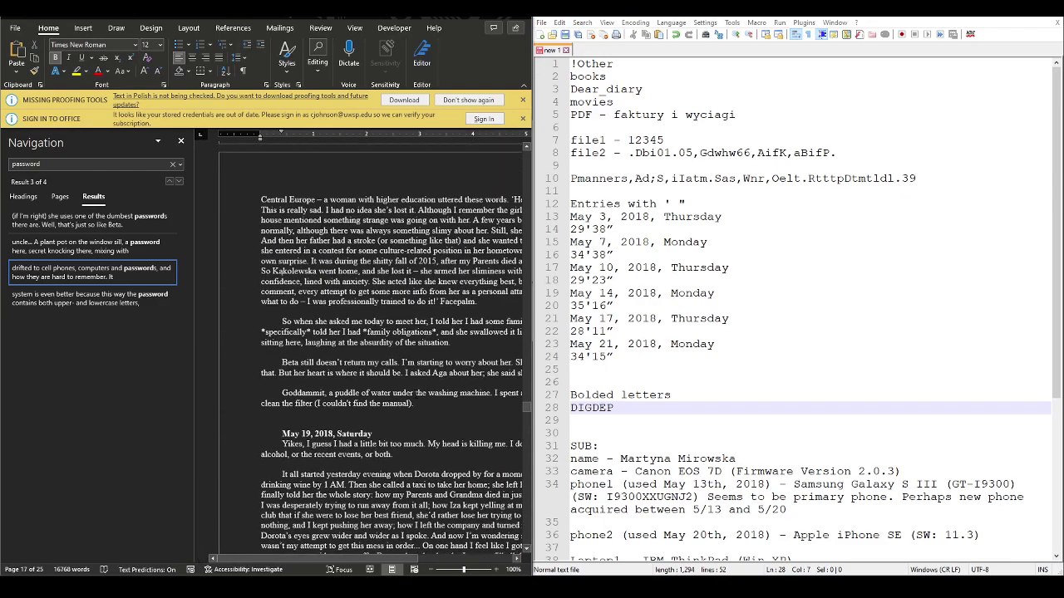
scroll(416, 394, up, 12)
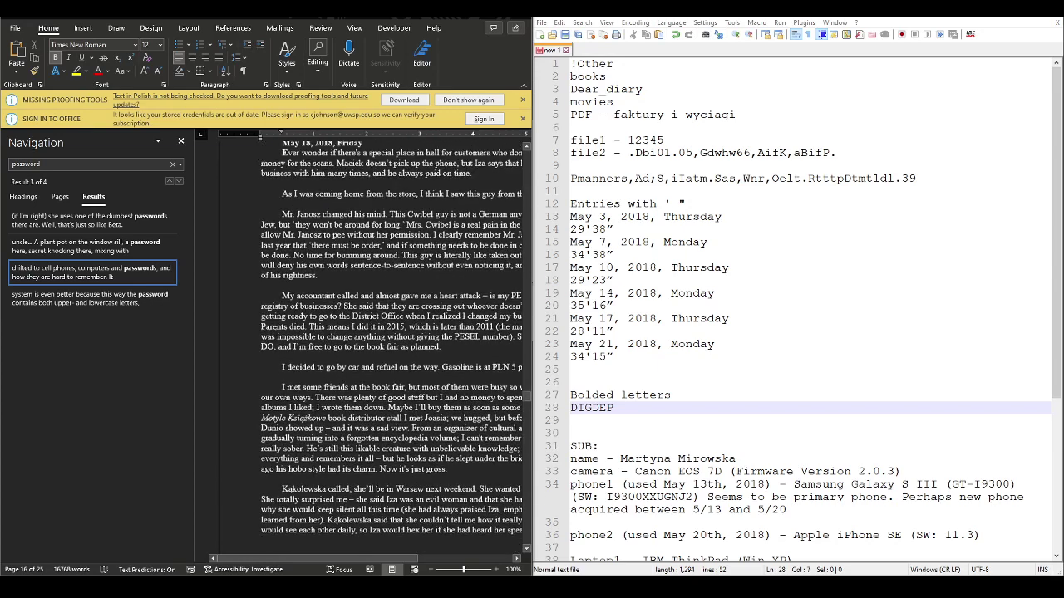
click(610, 407)
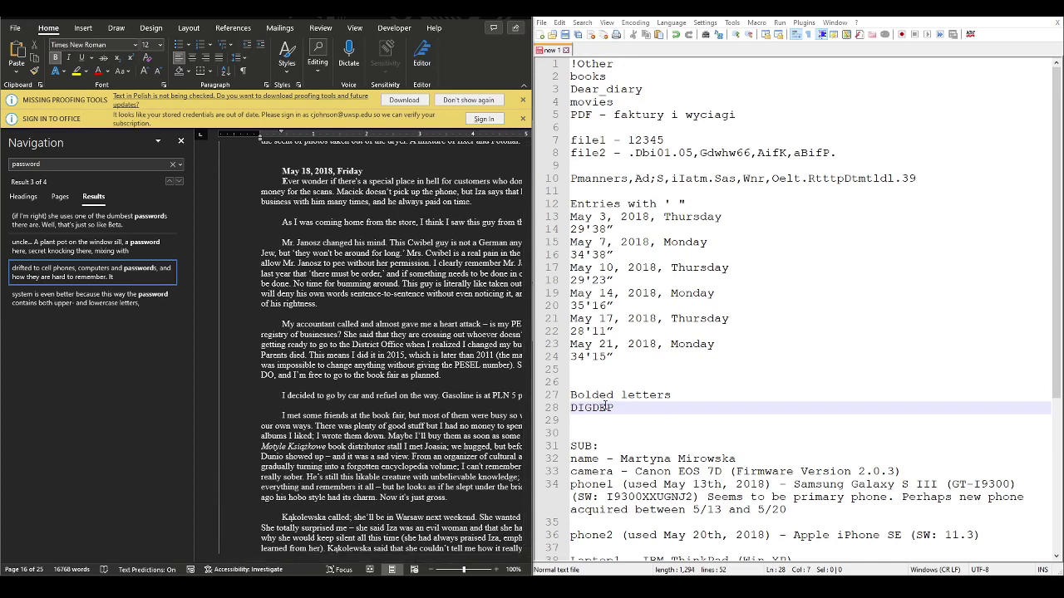
text(E)
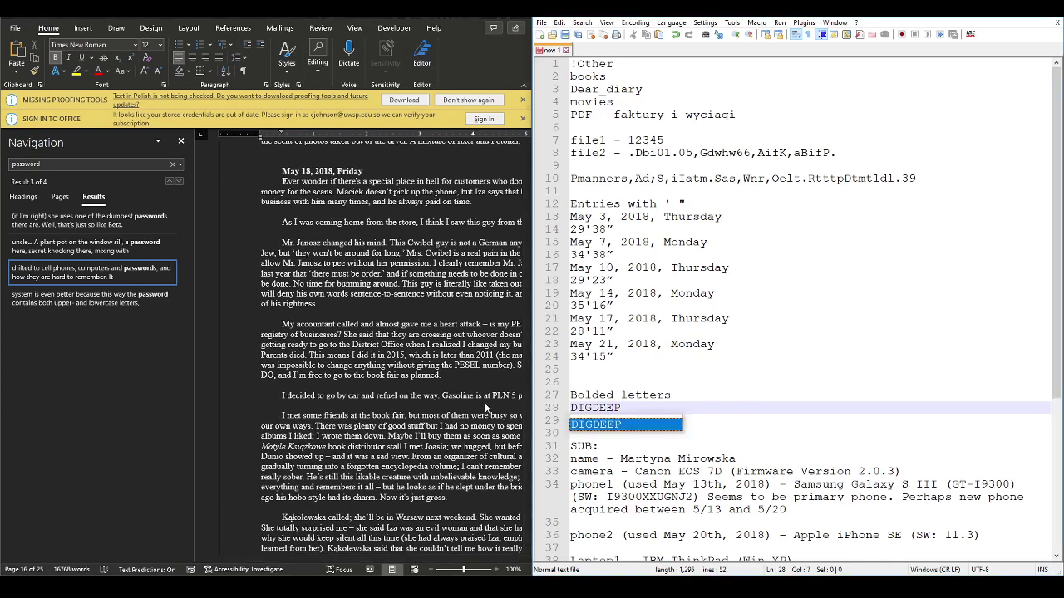
Step: Read further down the diary toward the May 24 entry
scroll(466, 402, down, 8)
scroll(451, 406, down, 10)
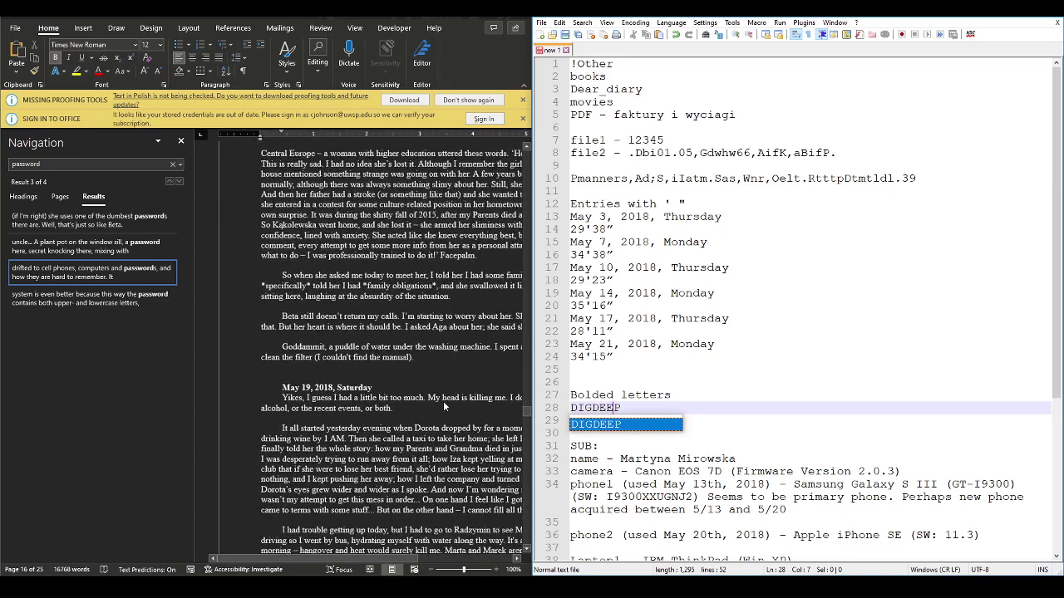
scroll(444, 406, down, 10)
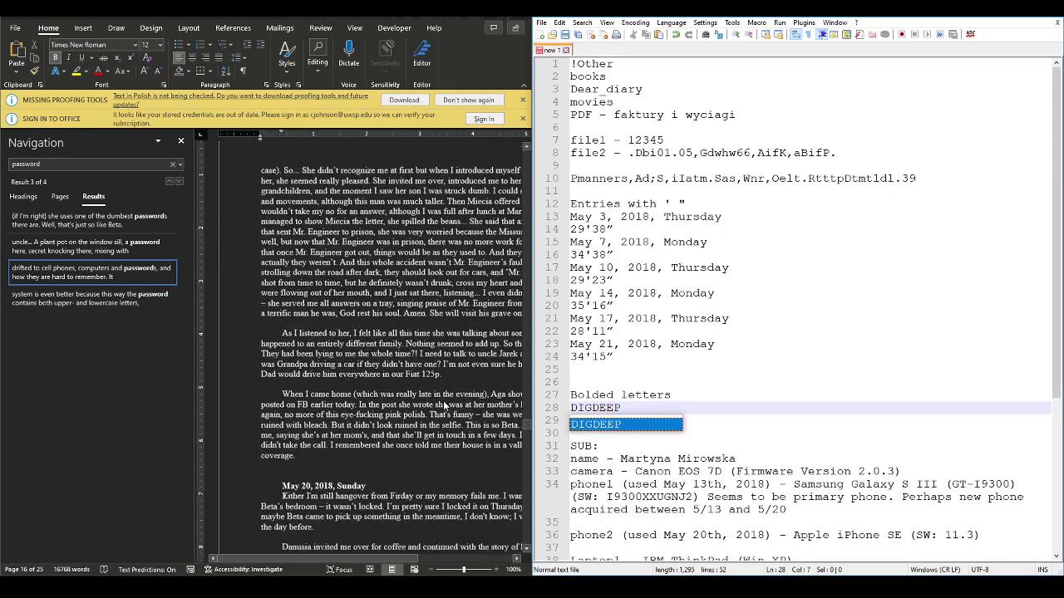
scroll(443, 401, down, 10)
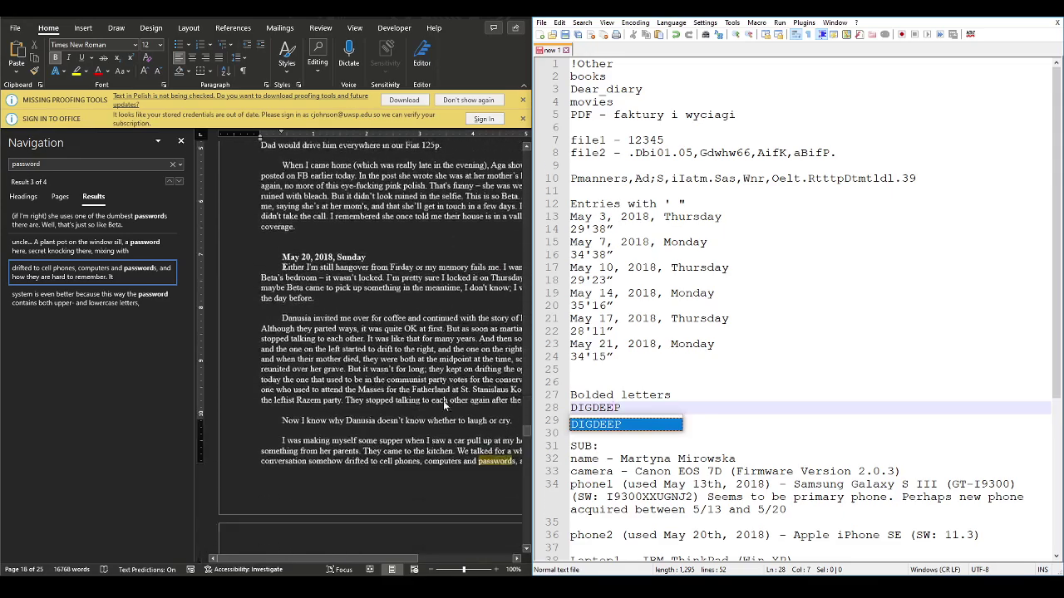
scroll(442, 405, down, 10)
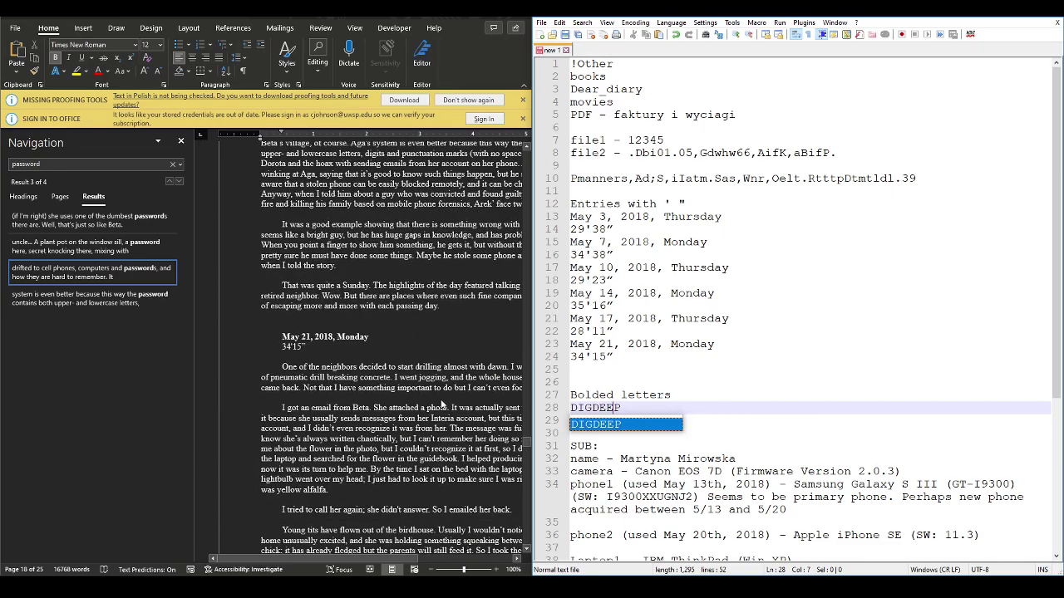
scroll(441, 404, down, 10)
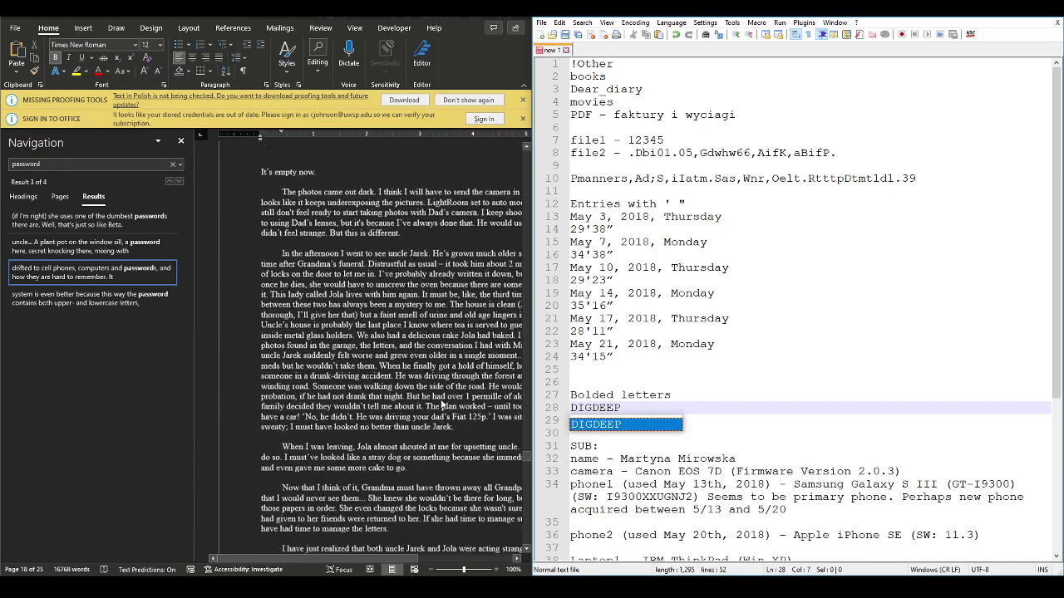
scroll(441, 399, down, 5)
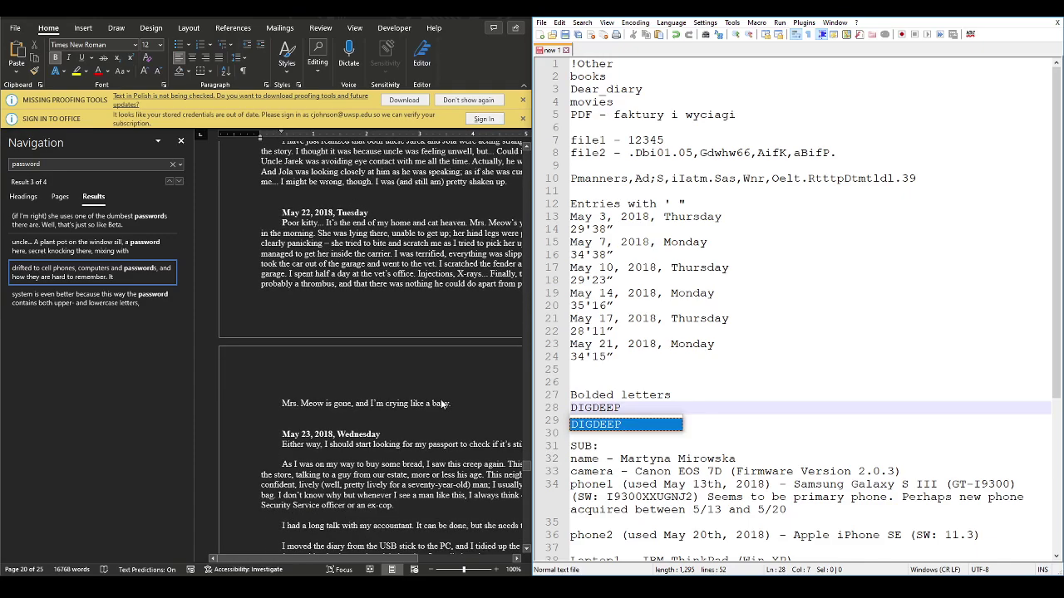
scroll(335, 391, down, 10)
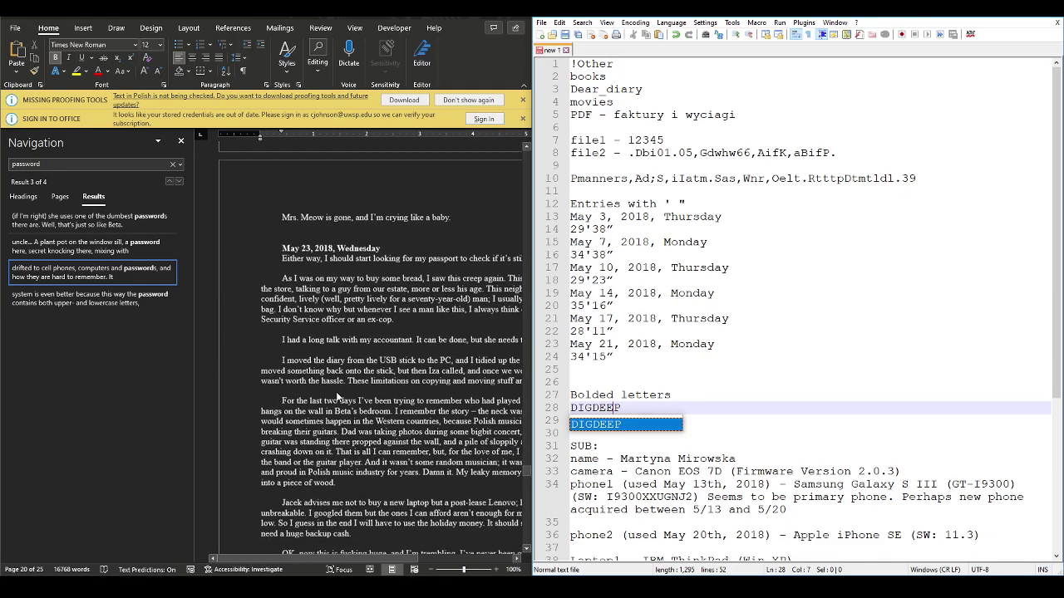
scroll(336, 397, down, 10)
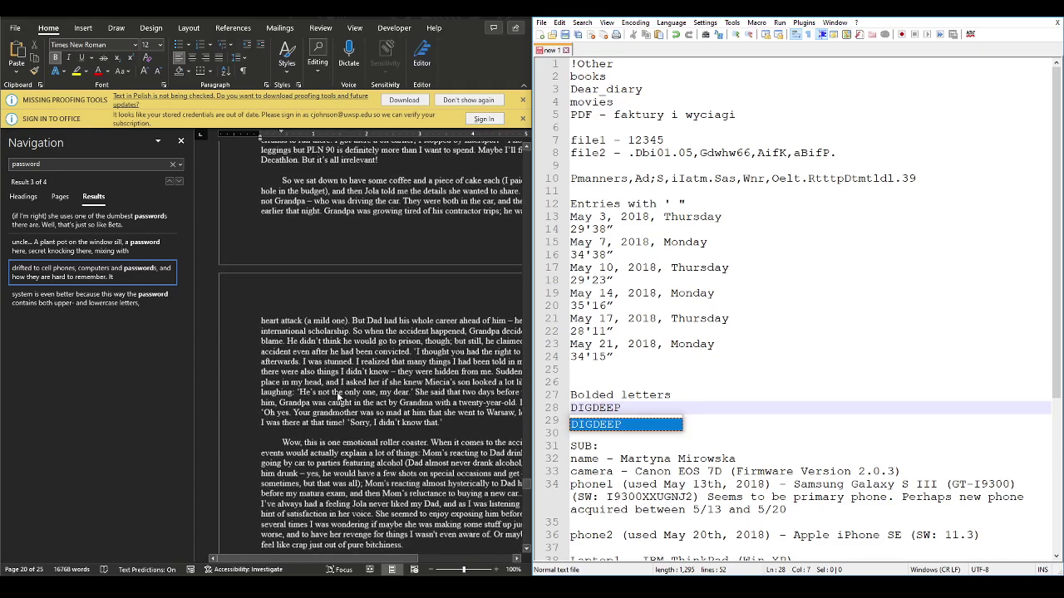
scroll(340, 398, down, 2)
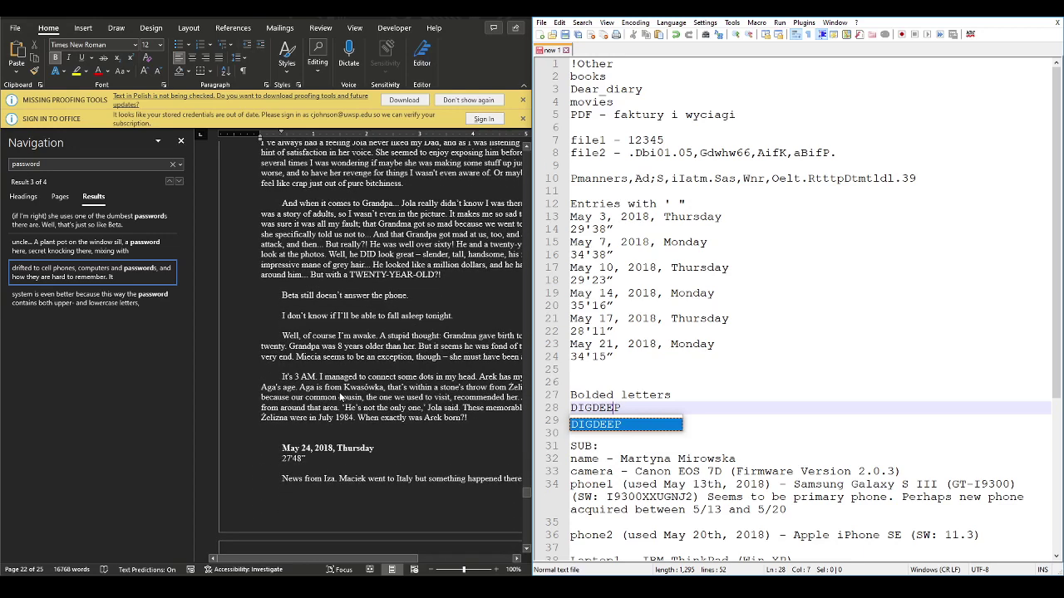
click(301, 463)
Step: Add the May 24 entry (27'48") to the notes below the May 21 entry
drag(306, 458, 282, 448)
key(ctrl+c)
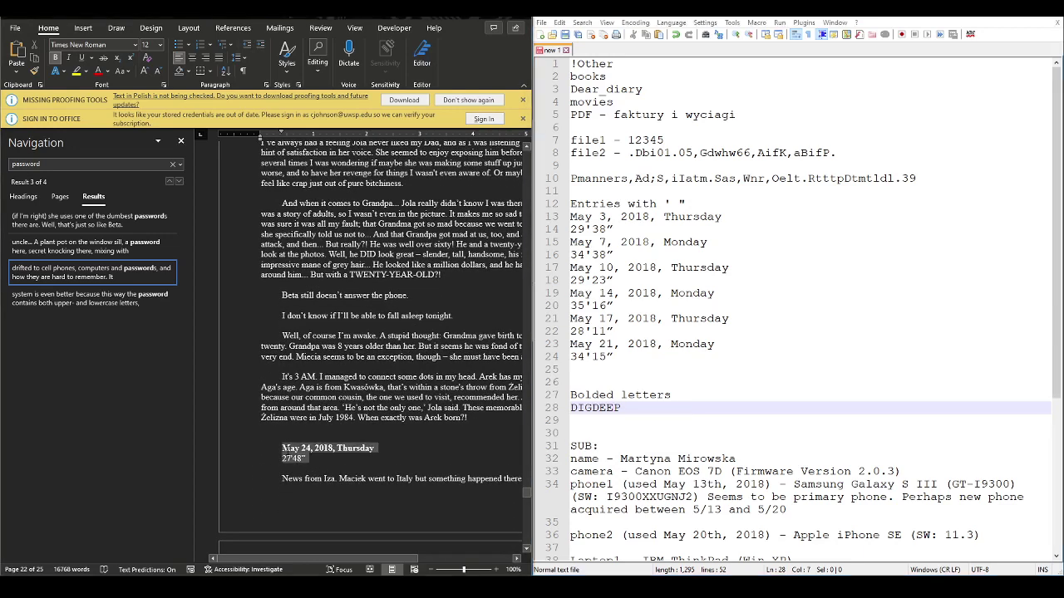
click(643, 381)
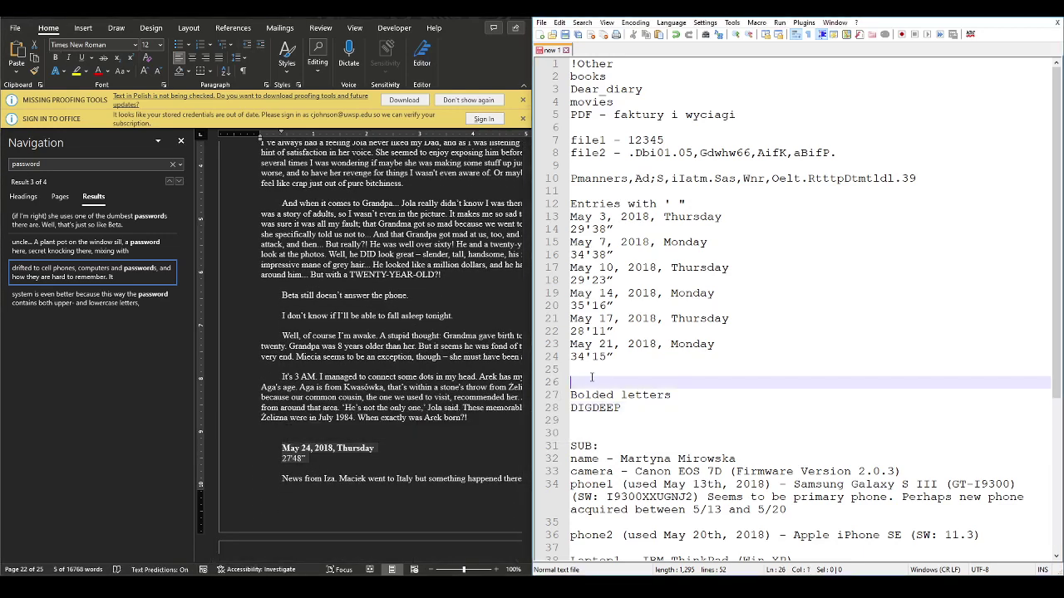
key(ctrl+v)
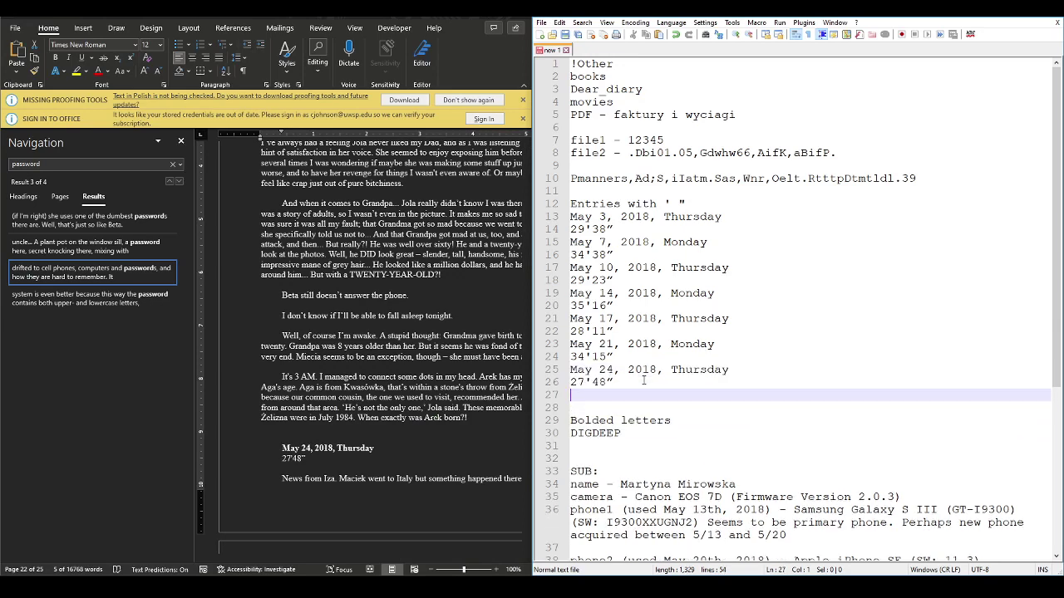
scroll(371, 475, down, 2)
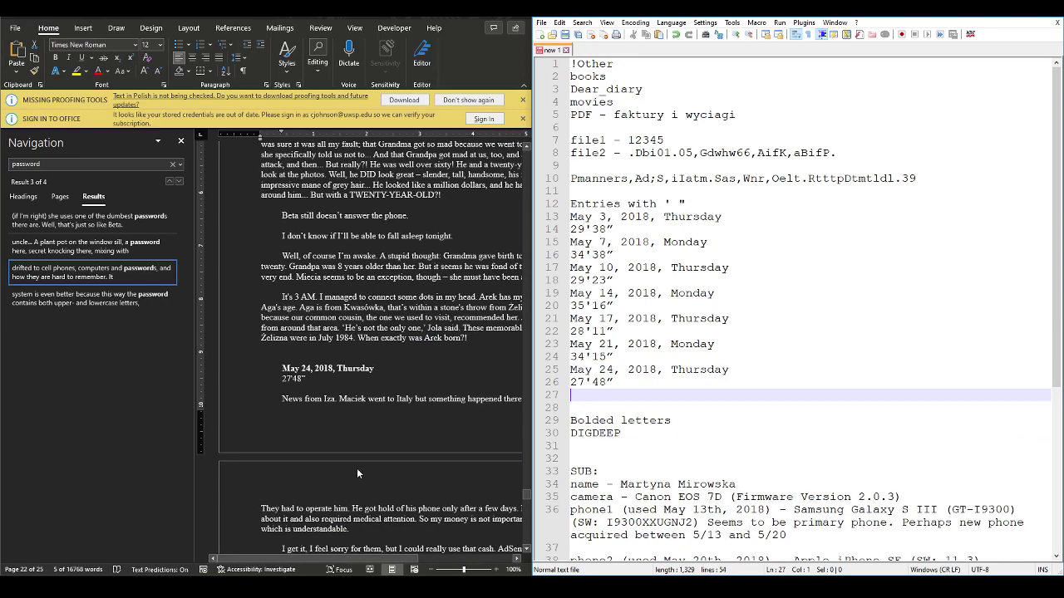
scroll(357, 474, down, 7)
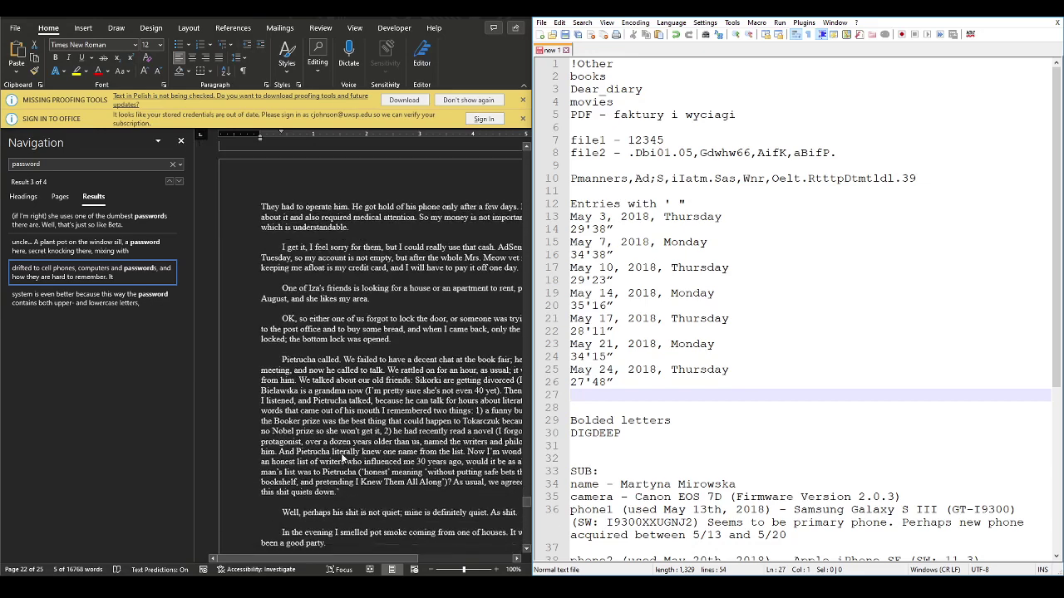
scroll(342, 456, down, 2)
scroll(341, 453, down, 1)
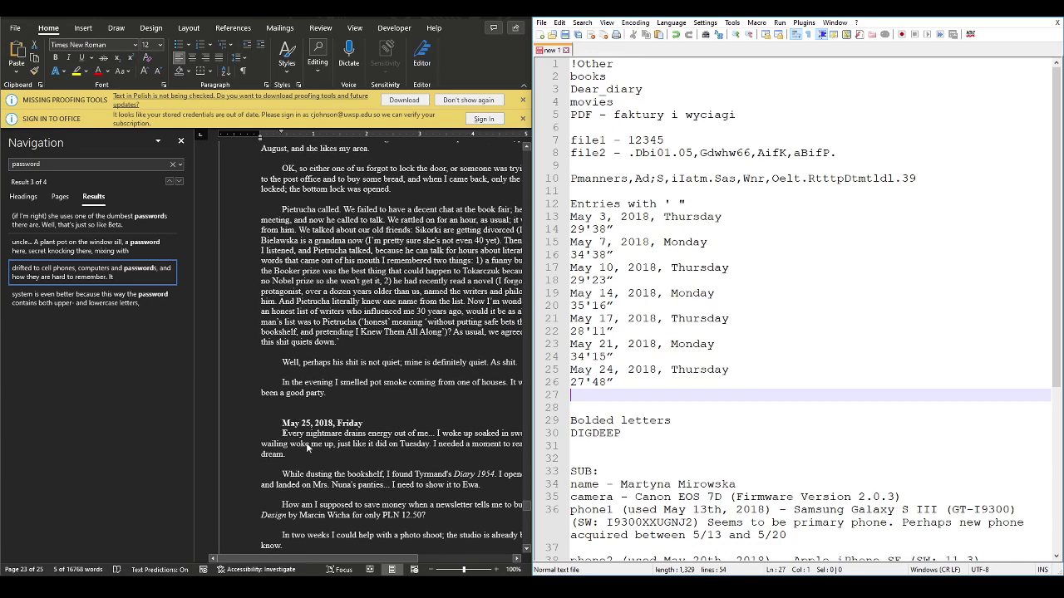
Step: Append E and R to the bolded letters, making DIGDEEPER
click(632, 433)
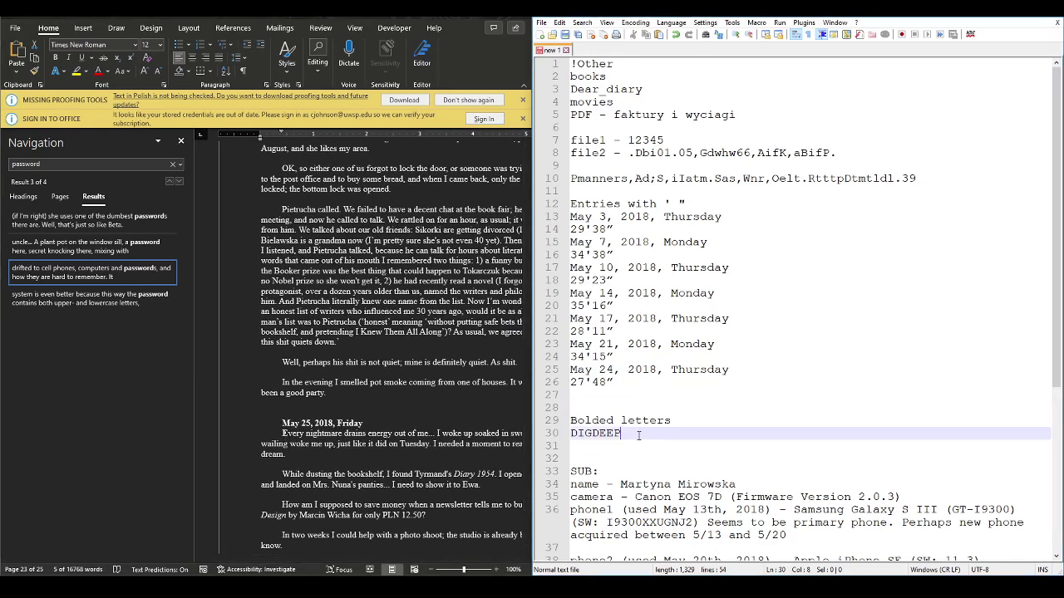
text(E)
scroll(353, 463, down, 1)
scroll(353, 463, down, 6)
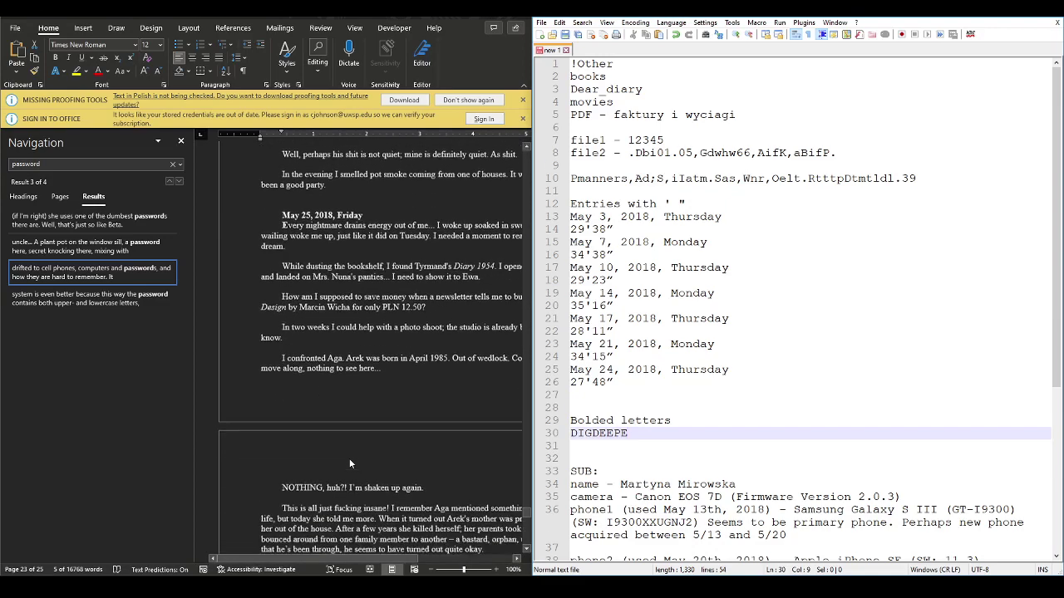
scroll(350, 463, down, 1)
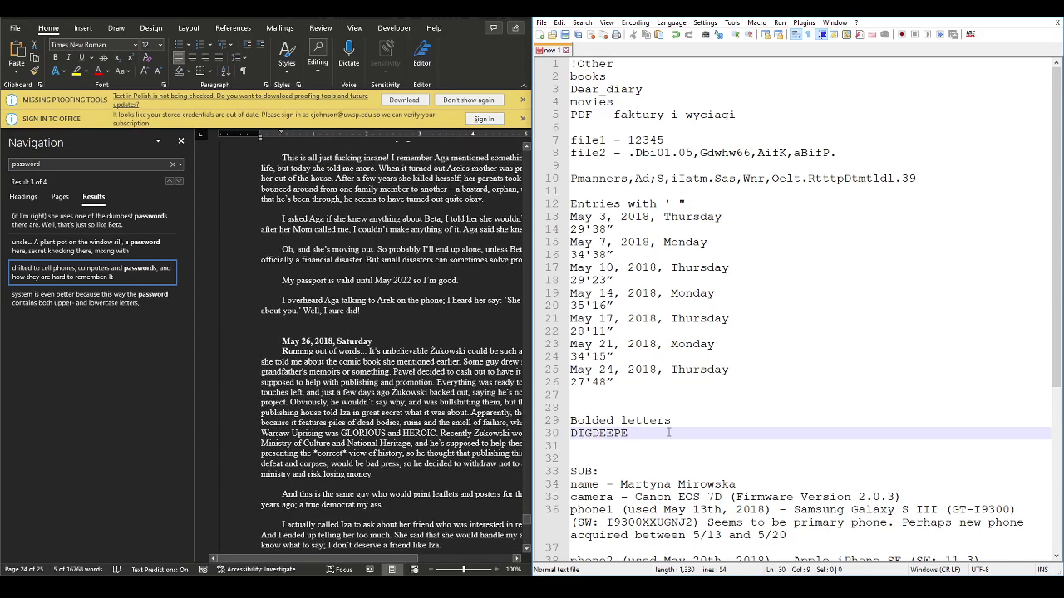
text(R)
scroll(432, 456, down, 7)
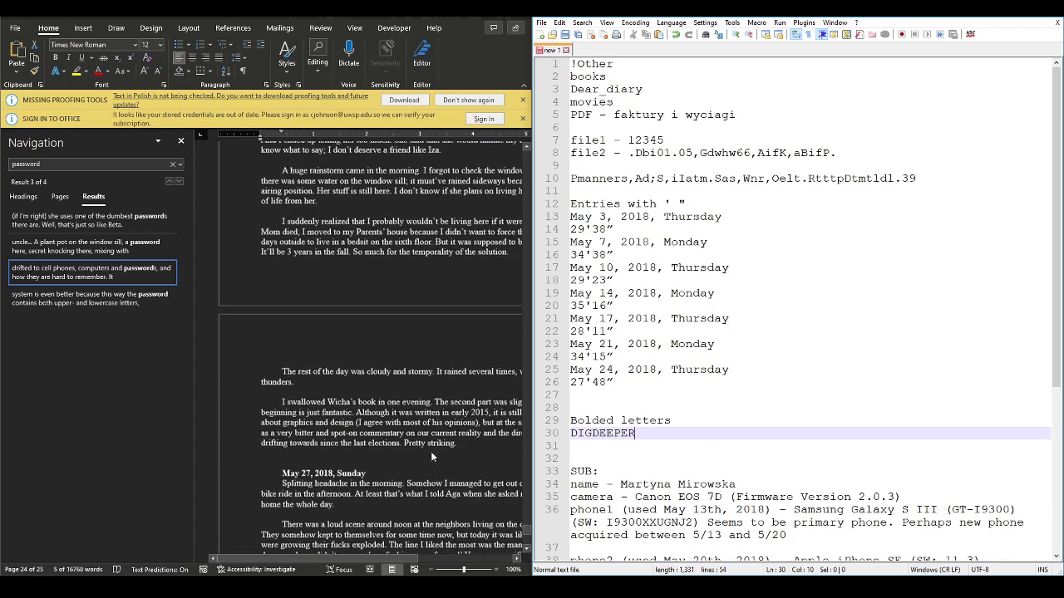
scroll(431, 456, down, 5)
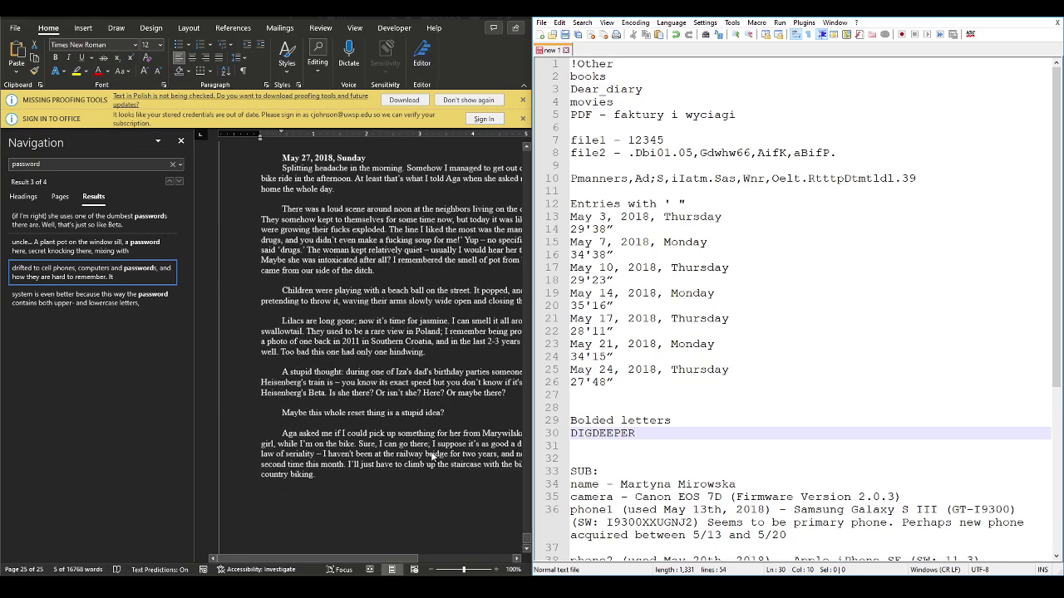
scroll(431, 456, down, 2)
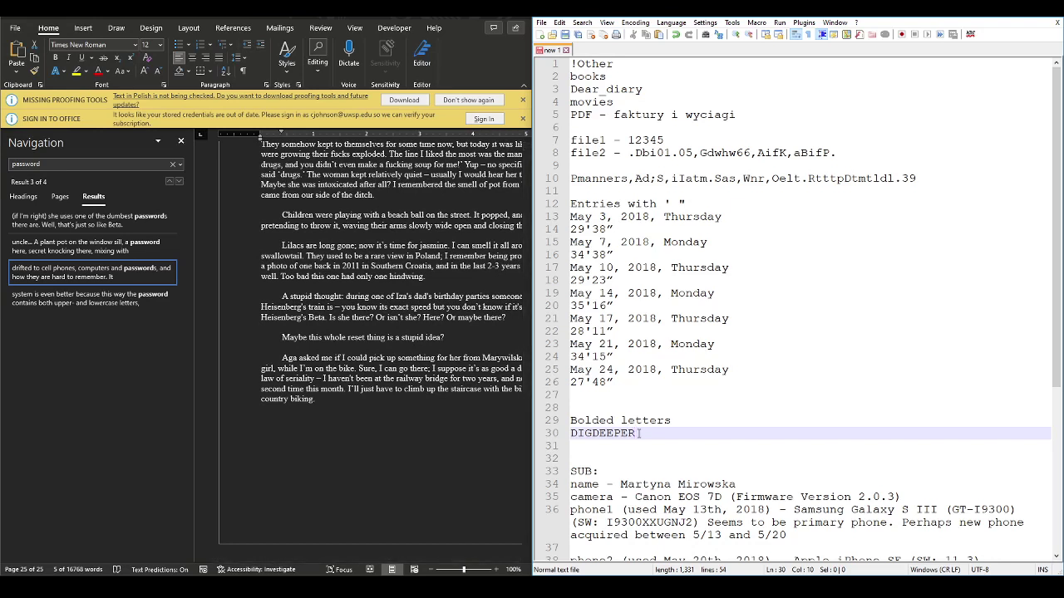
text(39)
drag(654, 433, 569, 433)
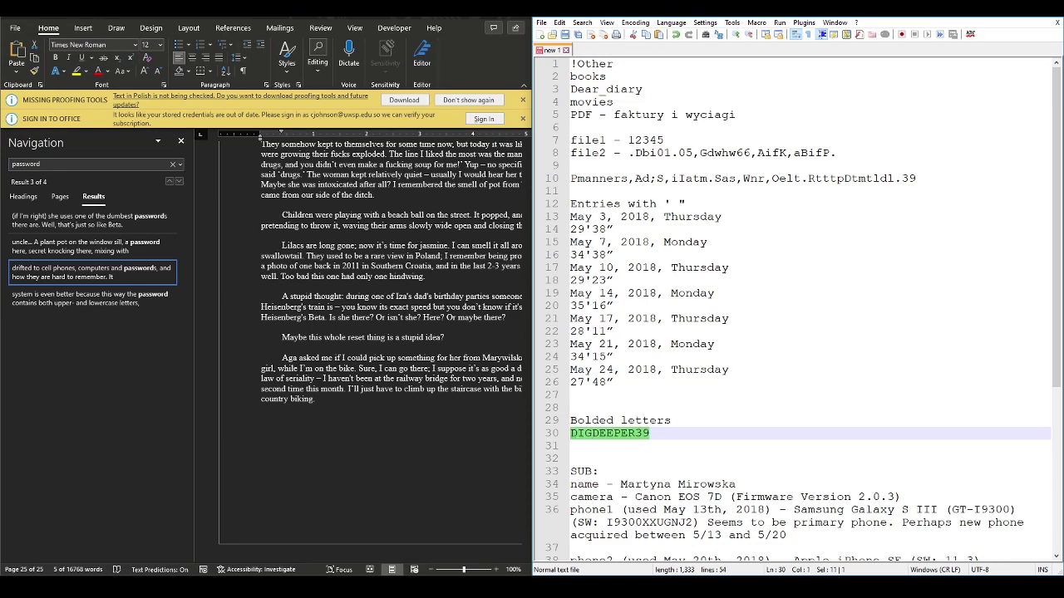
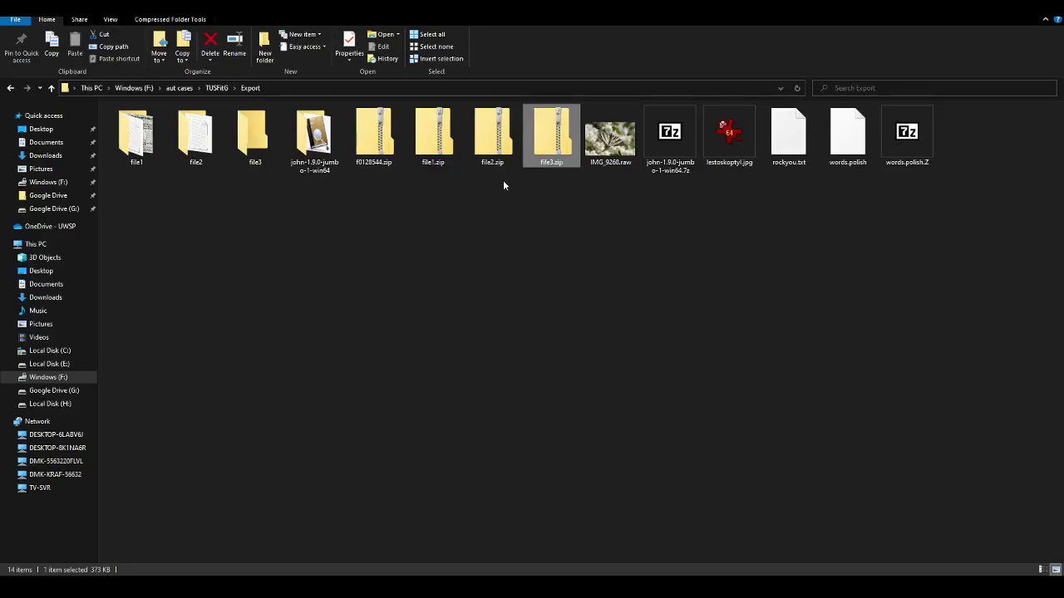
Step: Bring up the context menu for file3.zip in the Export folder to reach Extract All
right_click(547, 140)
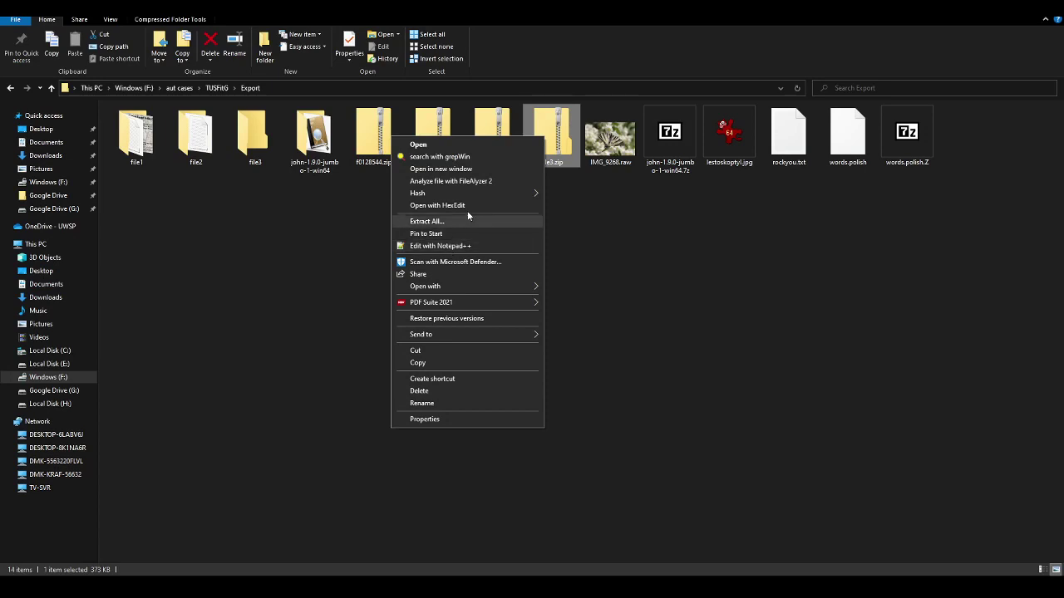
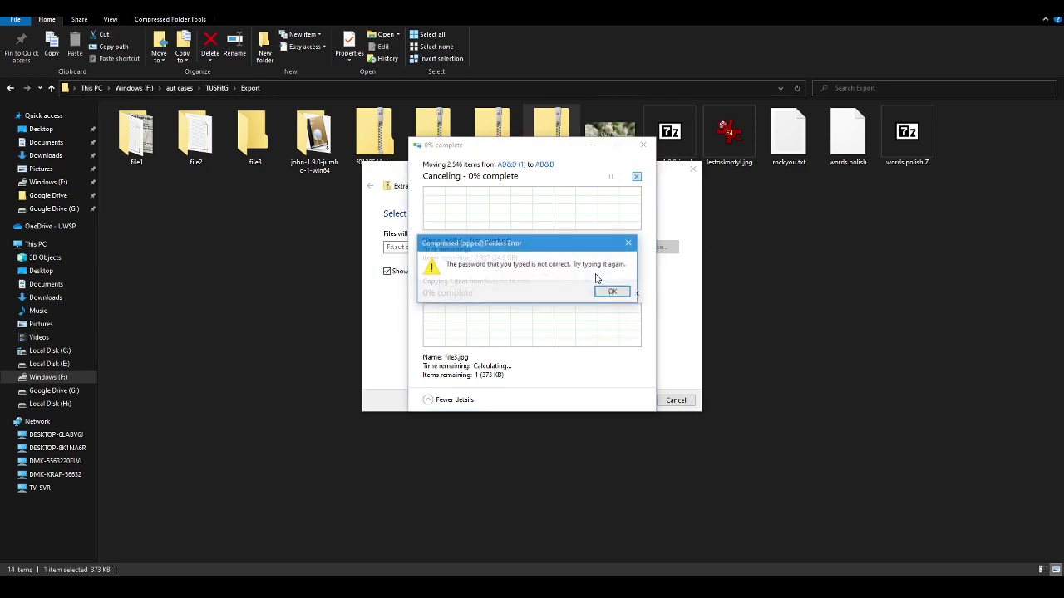
Step: Dismiss the wrong-password error, cancel the file3.zip extraction, and close the empty file3 folder
click(611, 291)
click(601, 309)
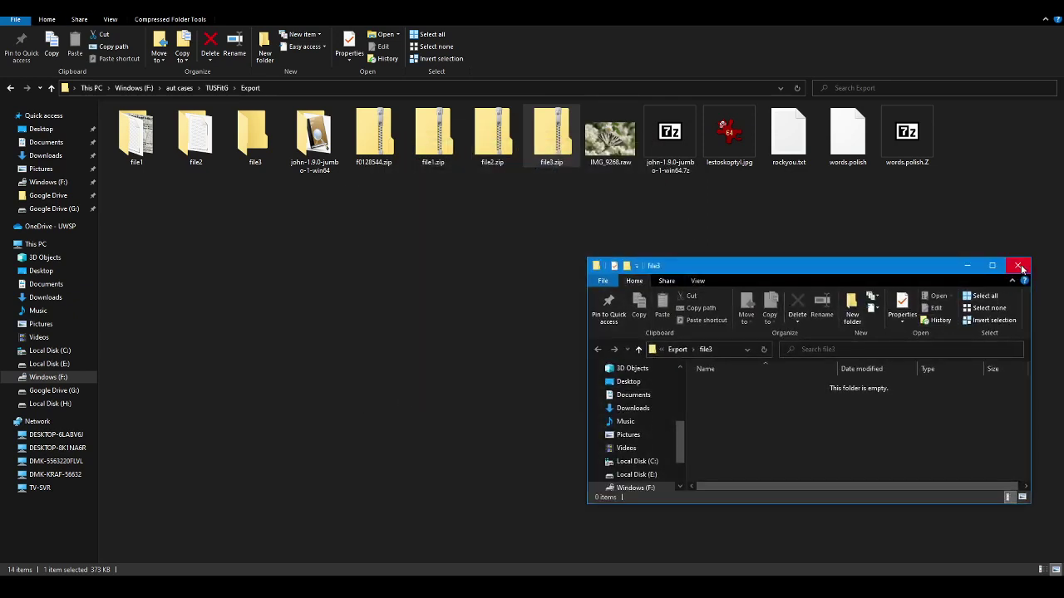
click(1019, 266)
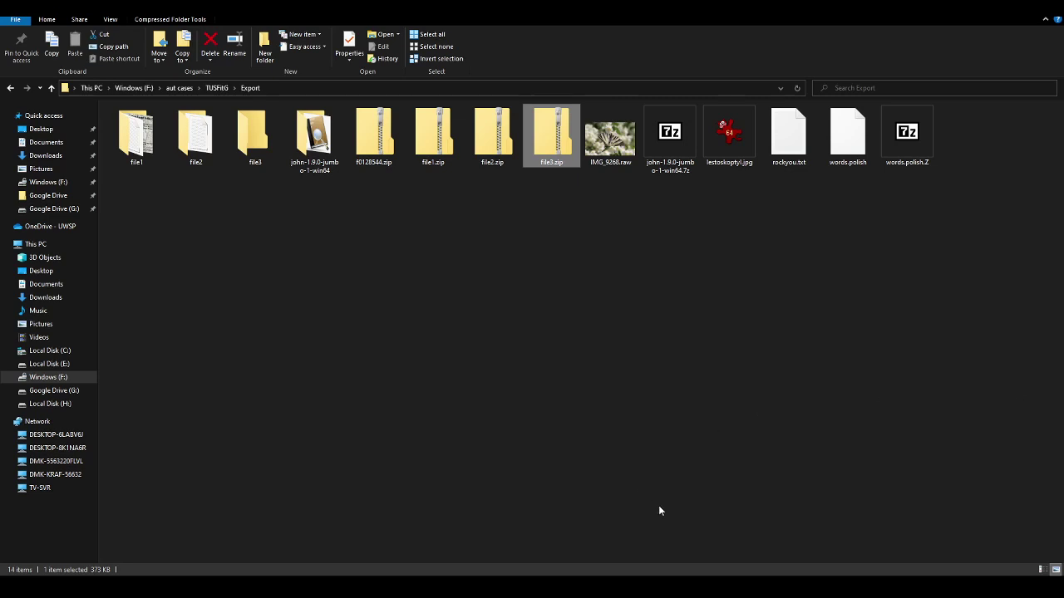
Step: Bring Notepad++ beside Word and return the diary to its first entry, May 1, 2018
key(alt+Tab)
key(alt+Tab)
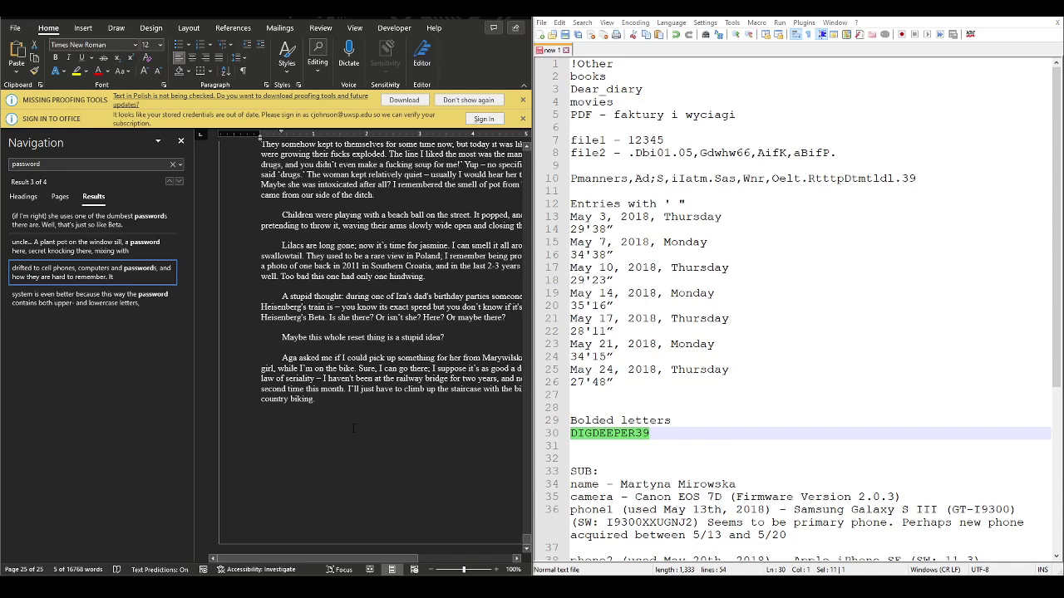
scroll(311, 400, up, 6)
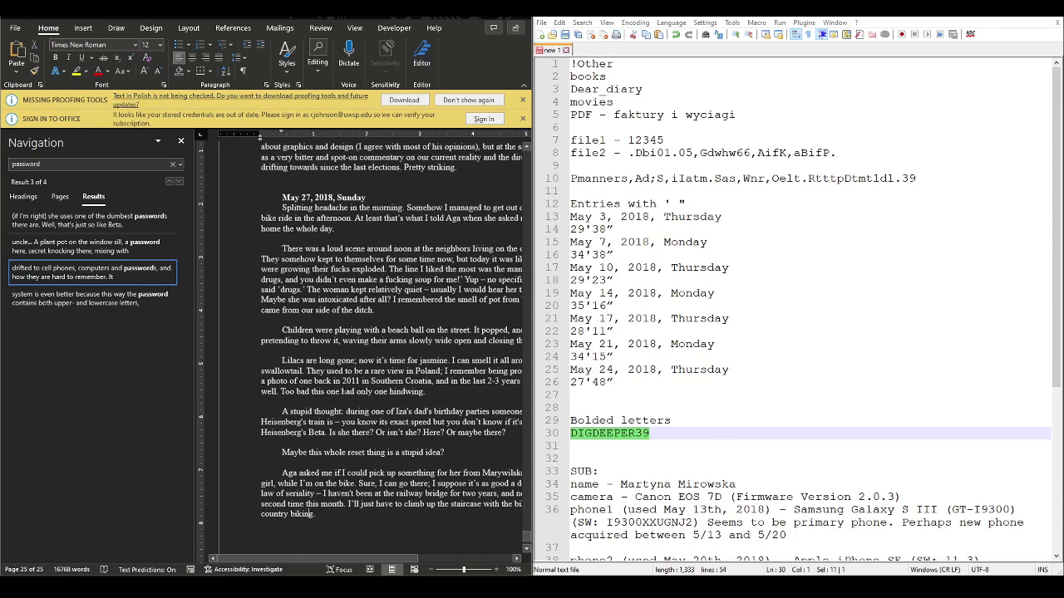
scroll(345, 393, up, 2)
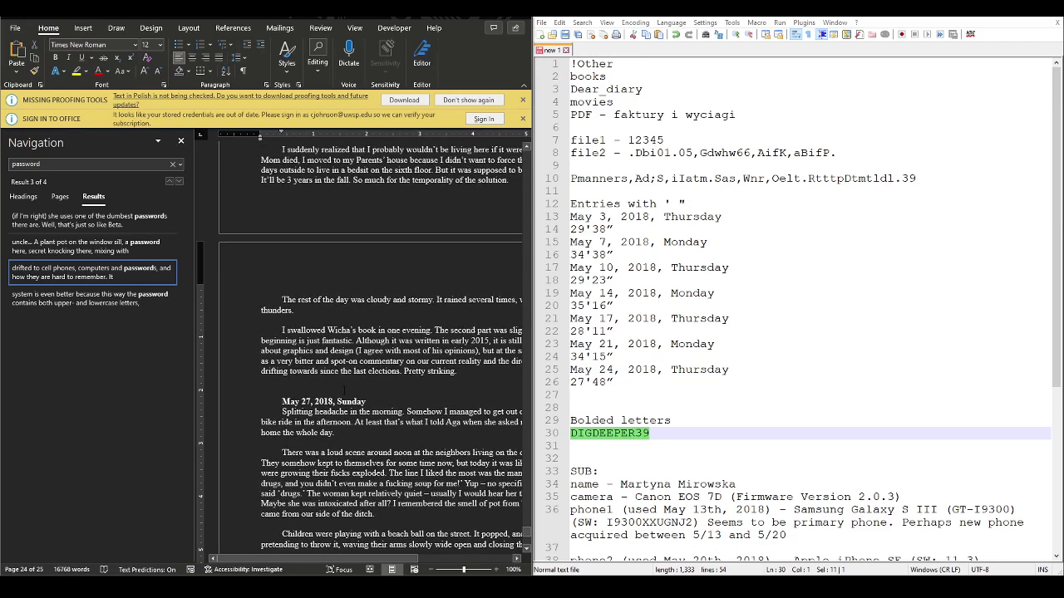
scroll(343, 388, up, 5)
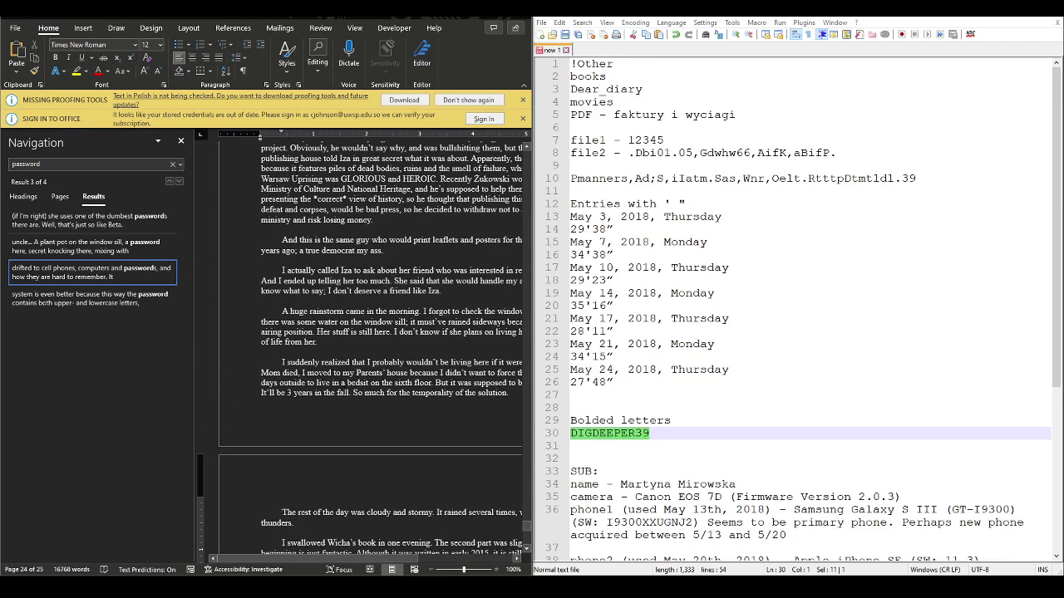
scroll(343, 389, up, 3)
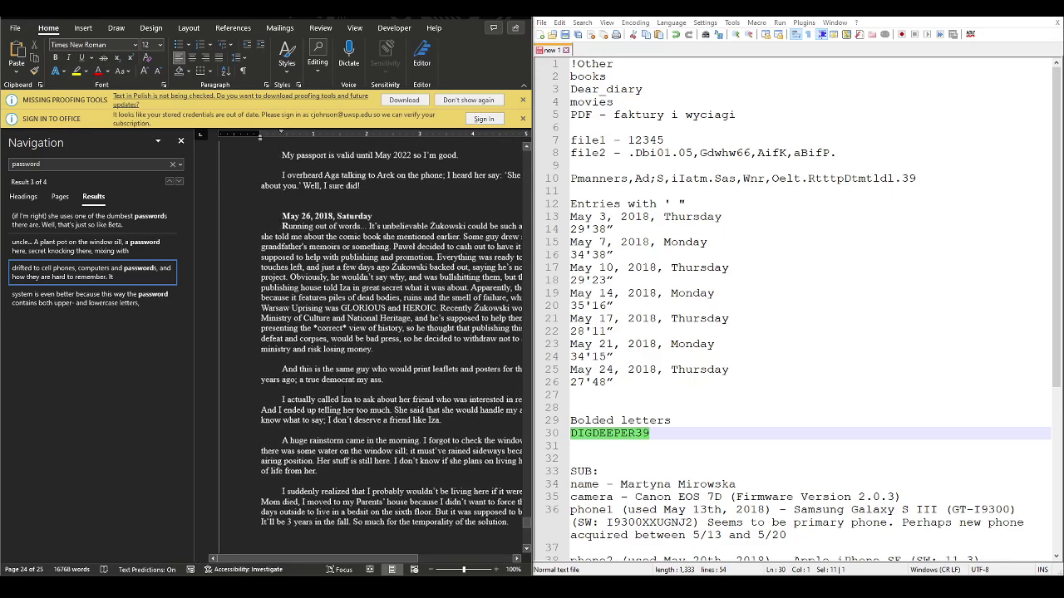
drag(525, 522, 525, 151)
scroll(371, 349, down, 5)
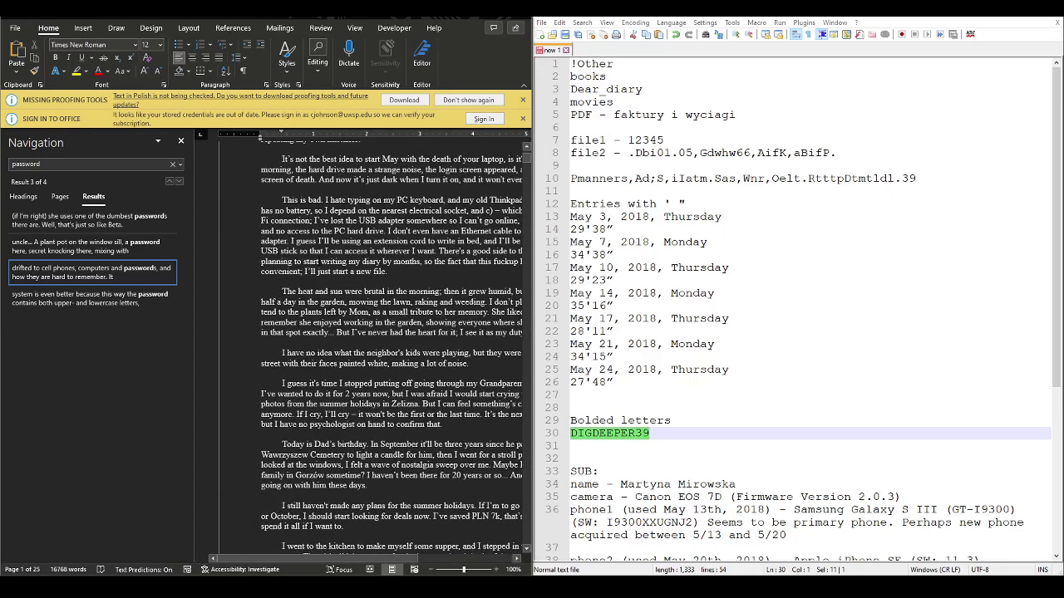
scroll(370, 349, down, 2)
scroll(370, 349, up, 5)
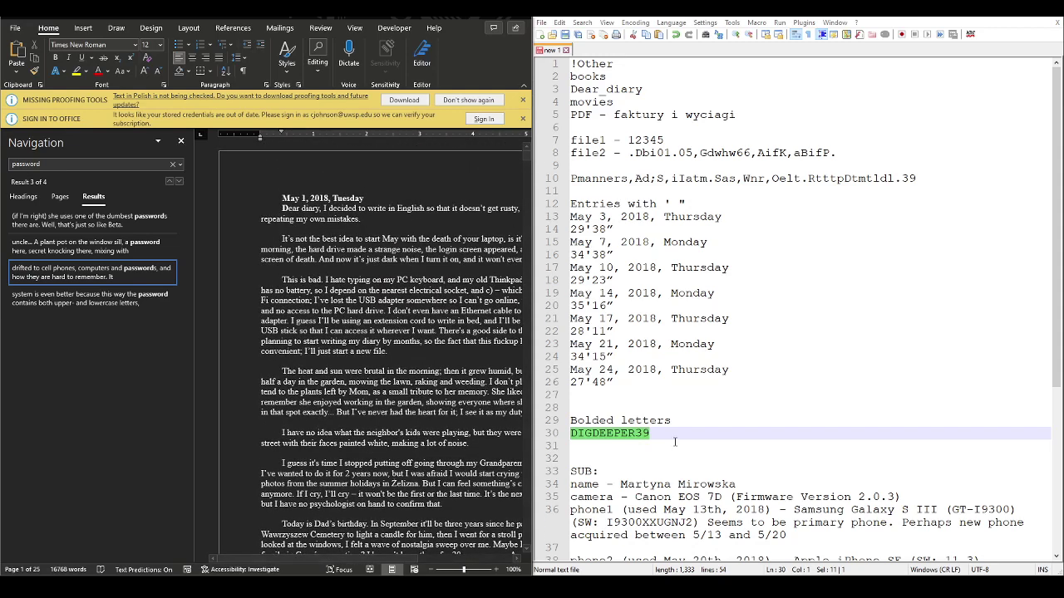
Step: Add line 31 below DIGDEEPER39 starting with 'D', dismissing the autocomplete suggestions
click(666, 431)
key(Return)
text(D)
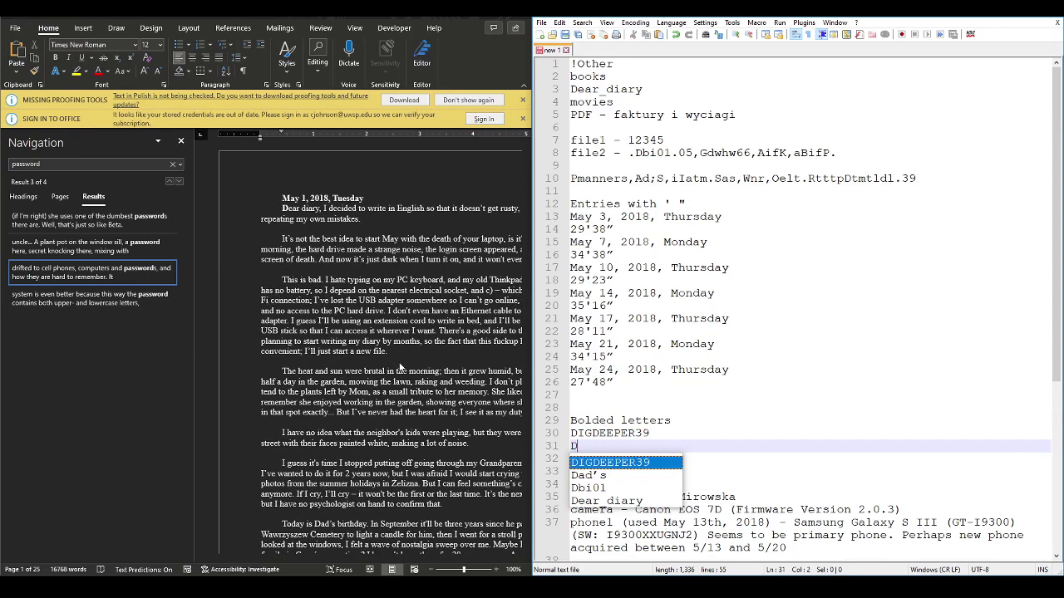
scroll(365, 347, down, 3)
scroll(369, 345, up, 3)
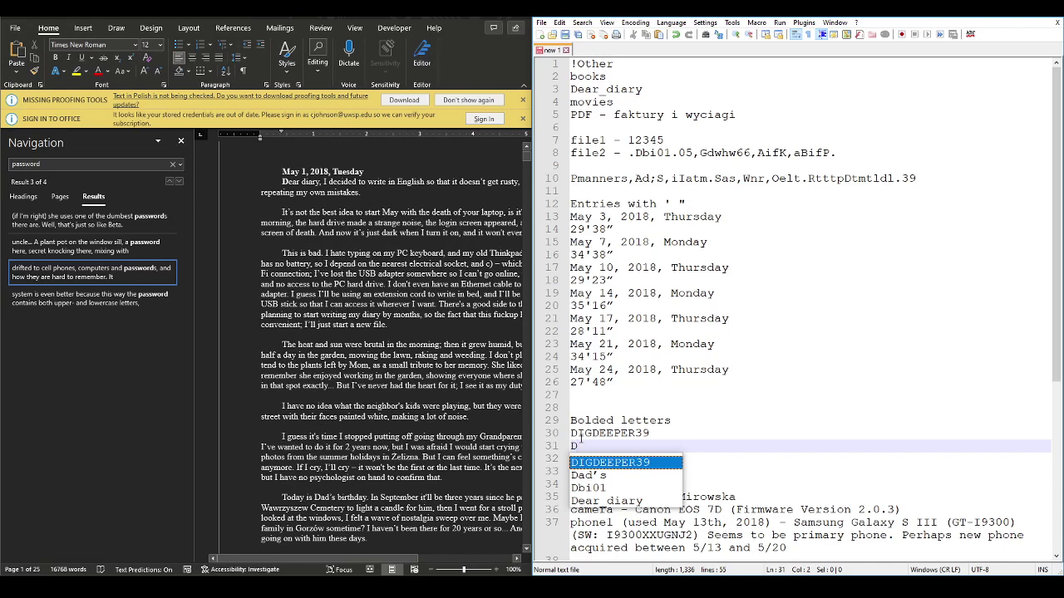
scroll(341, 356, down, 4)
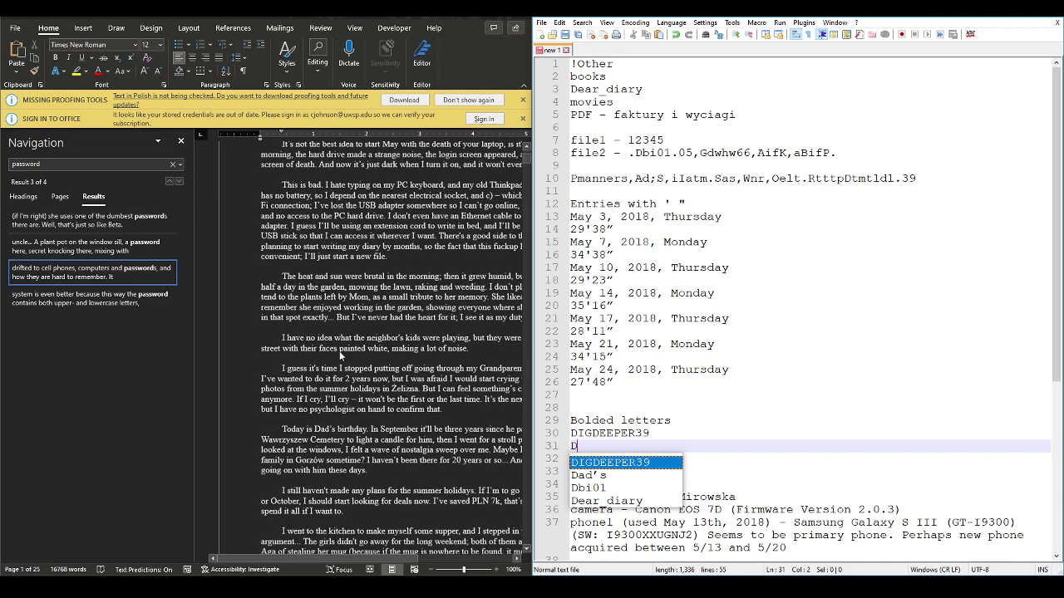
scroll(337, 356, down, 6)
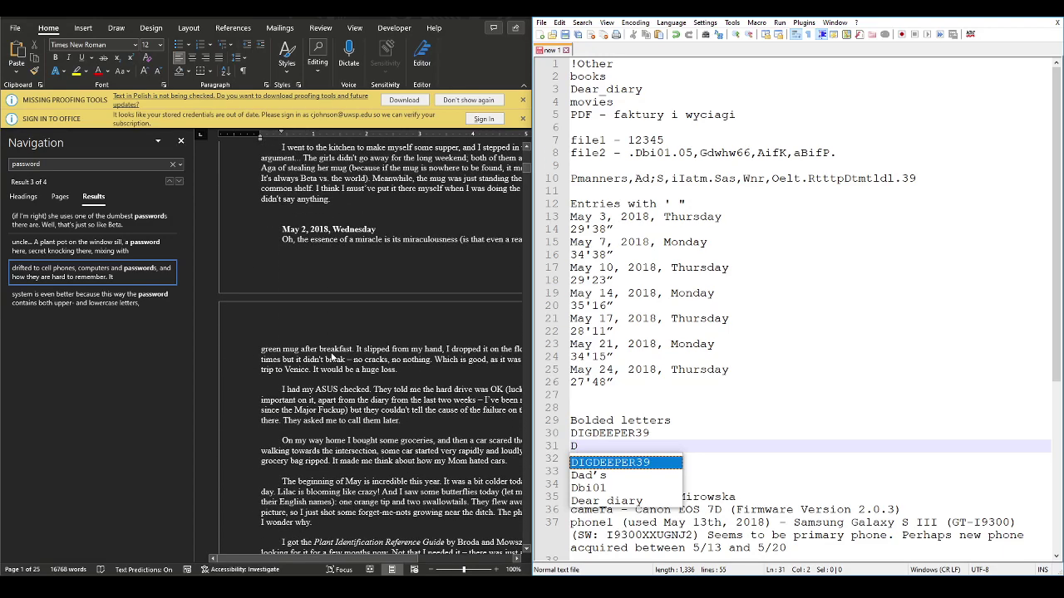
scroll(330, 356, up, 10)
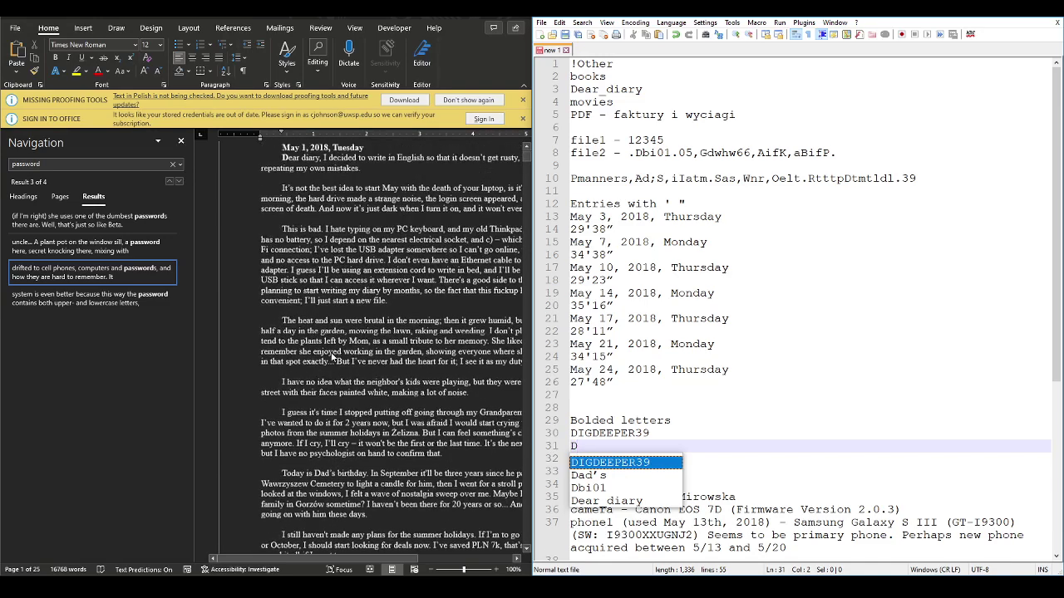
scroll(331, 355, up, 2)
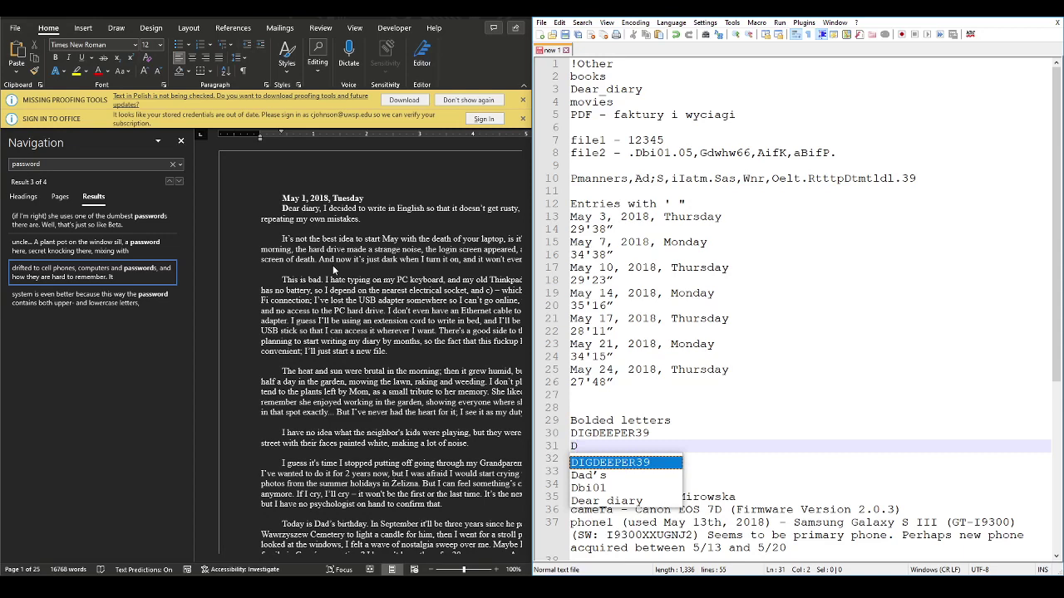
scroll(333, 265, down, 2)
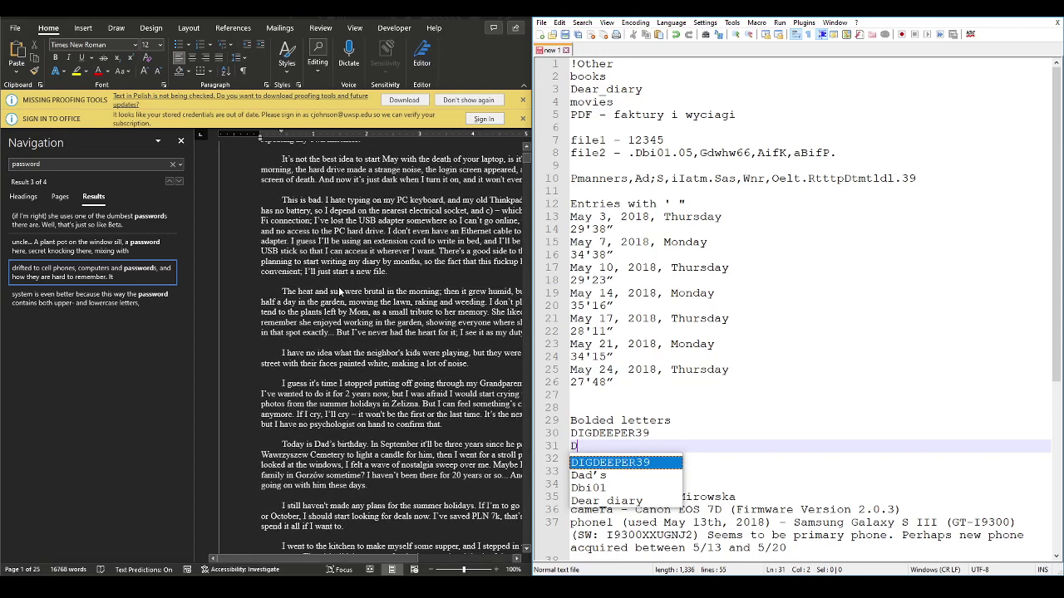
scroll(336, 301, down, 3)
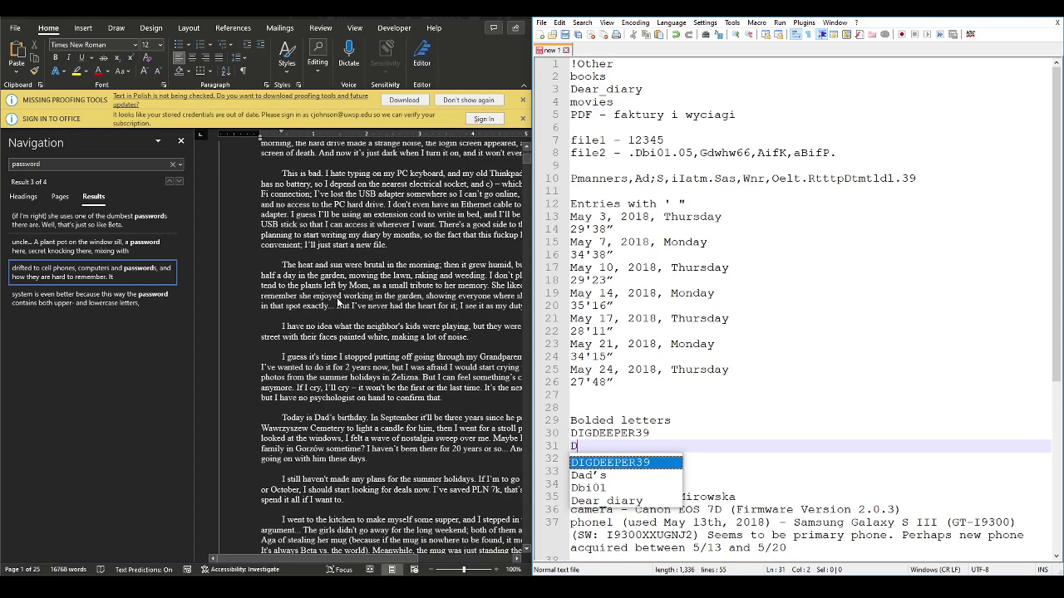
scroll(336, 298, down, 1)
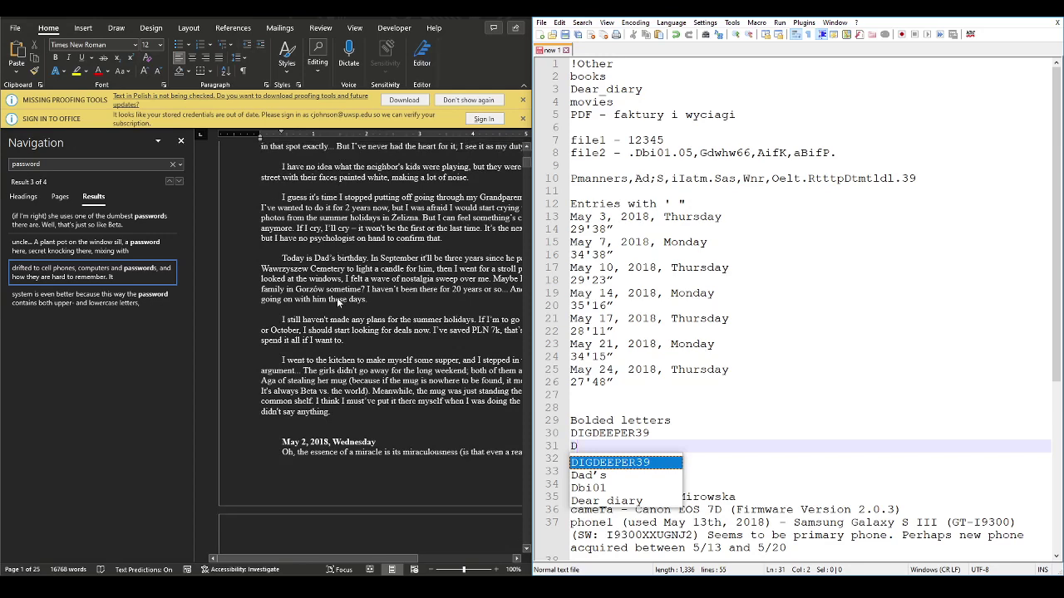
scroll(337, 302, down, 4)
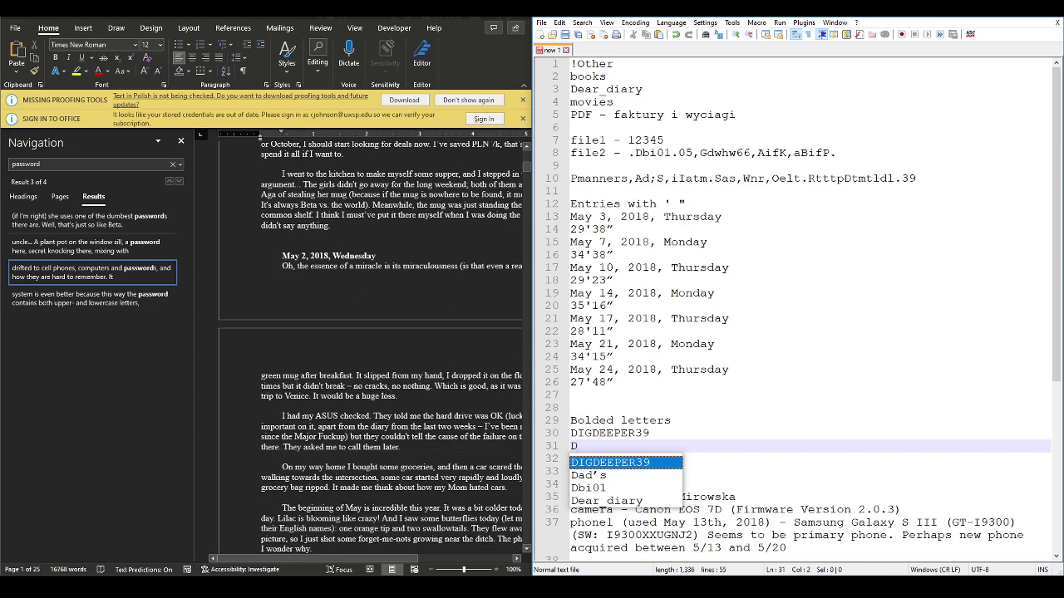
key(Escape)
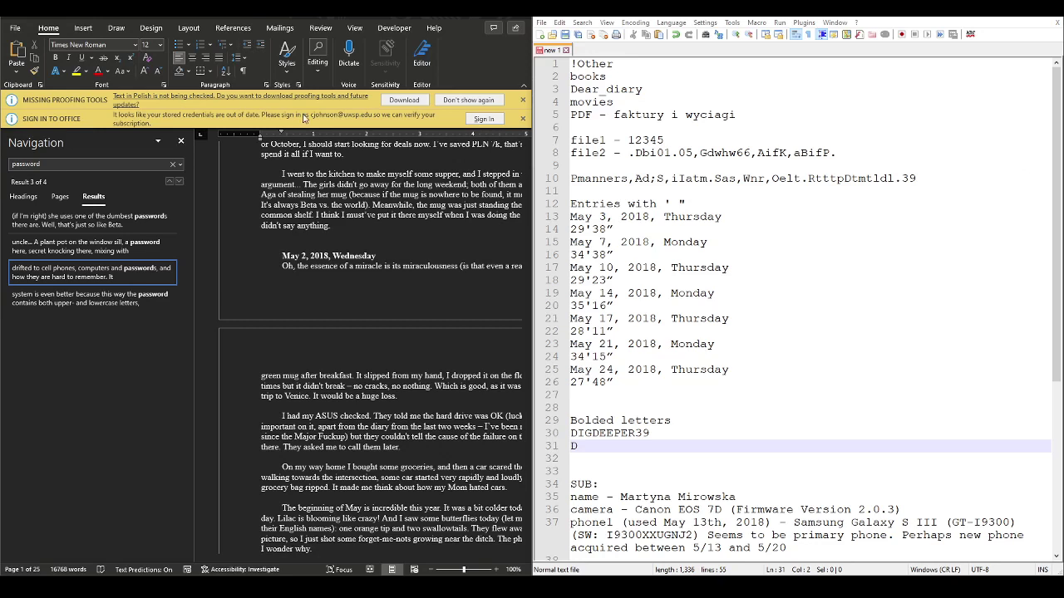
Step: Extend line 31 to 'DOINGMY' using the bolded initials from the early diary entries
click(628, 446)
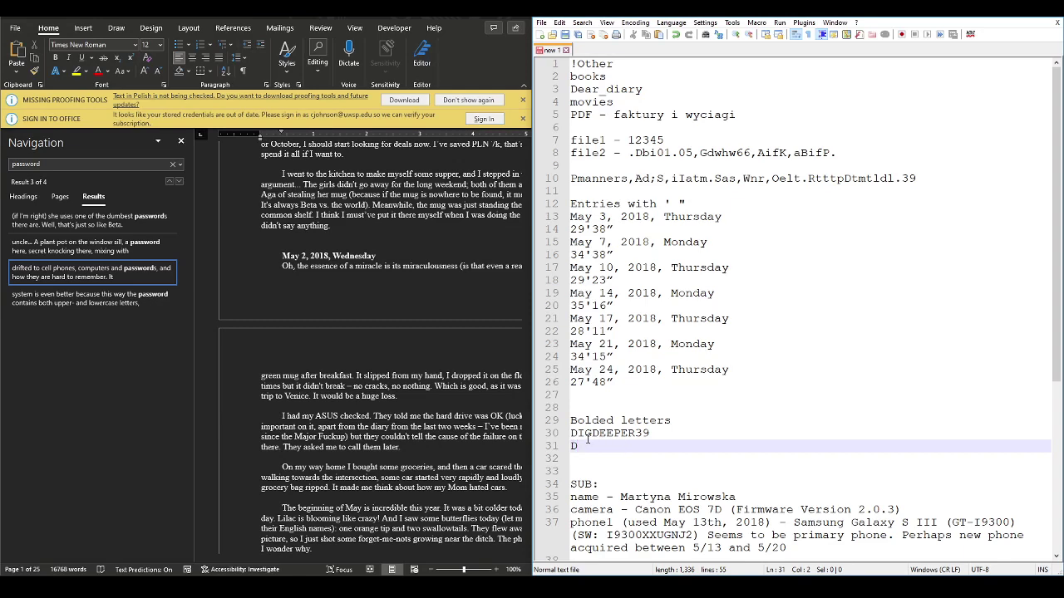
text(O)
scroll(338, 341, down, 3)
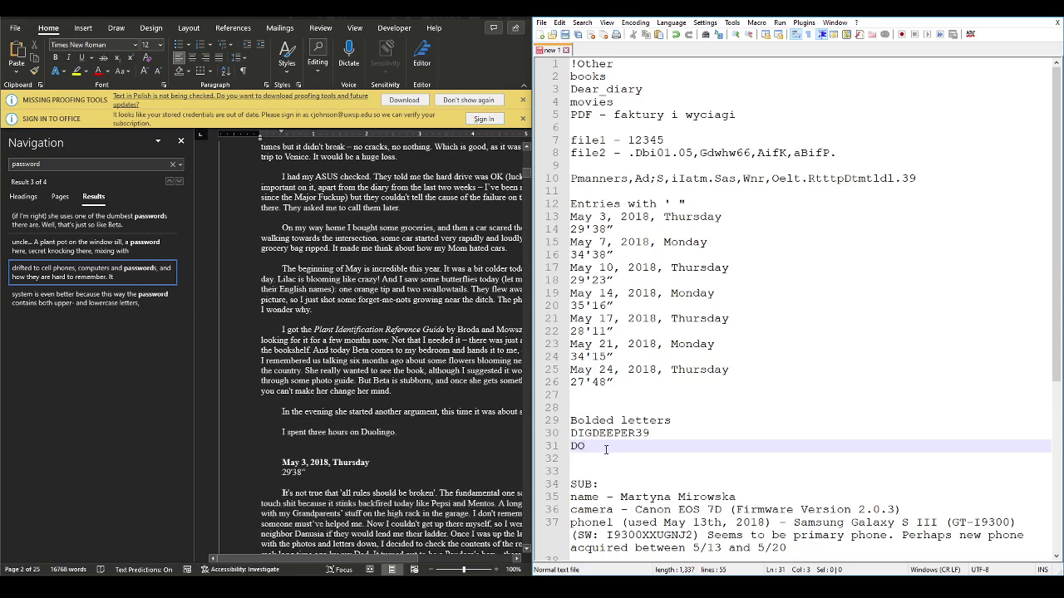
text(I)
scroll(417, 356, down, 8)
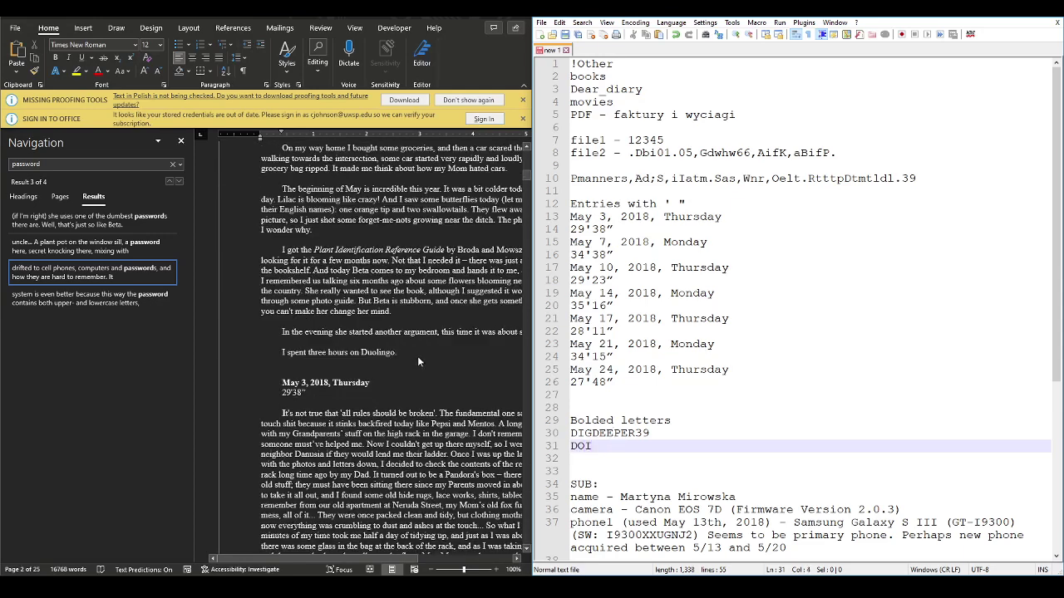
scroll(417, 355, down, 10)
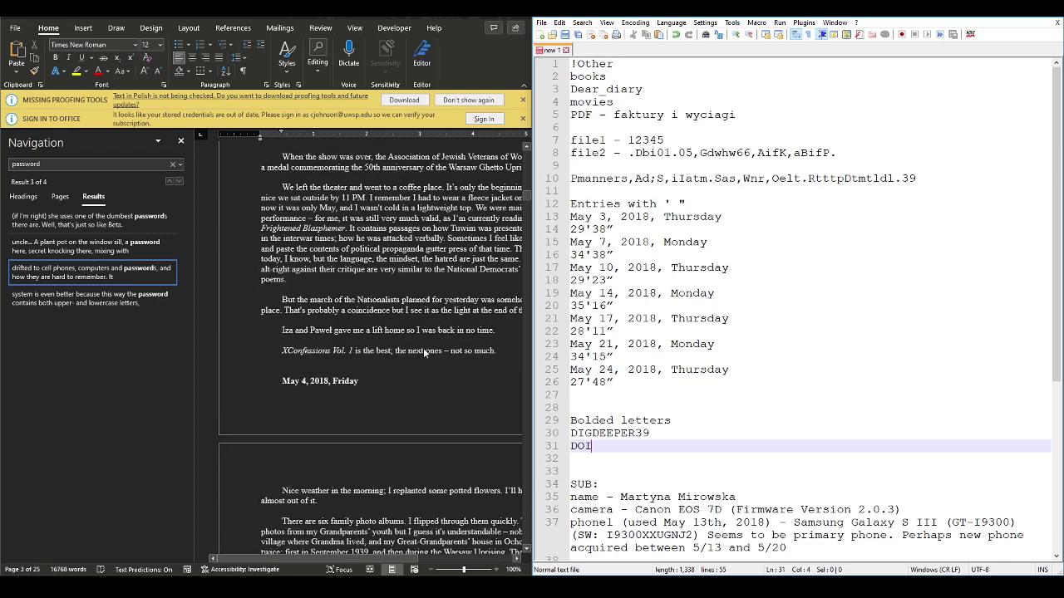
text(N)
scroll(357, 384, down, 3)
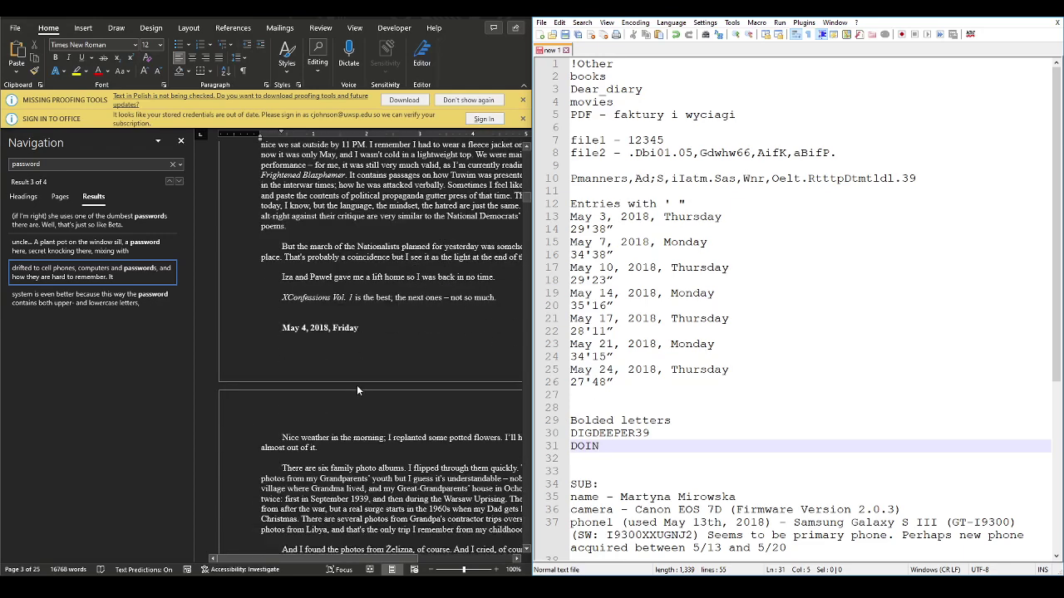
scroll(357, 385, down, 14)
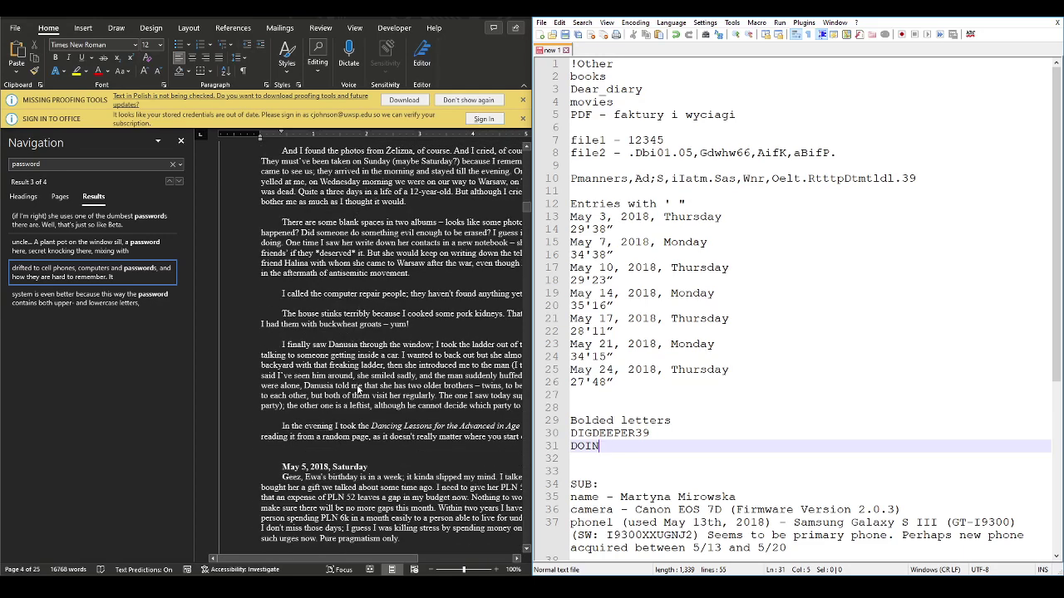
text(G)
scroll(359, 389, down, 12)
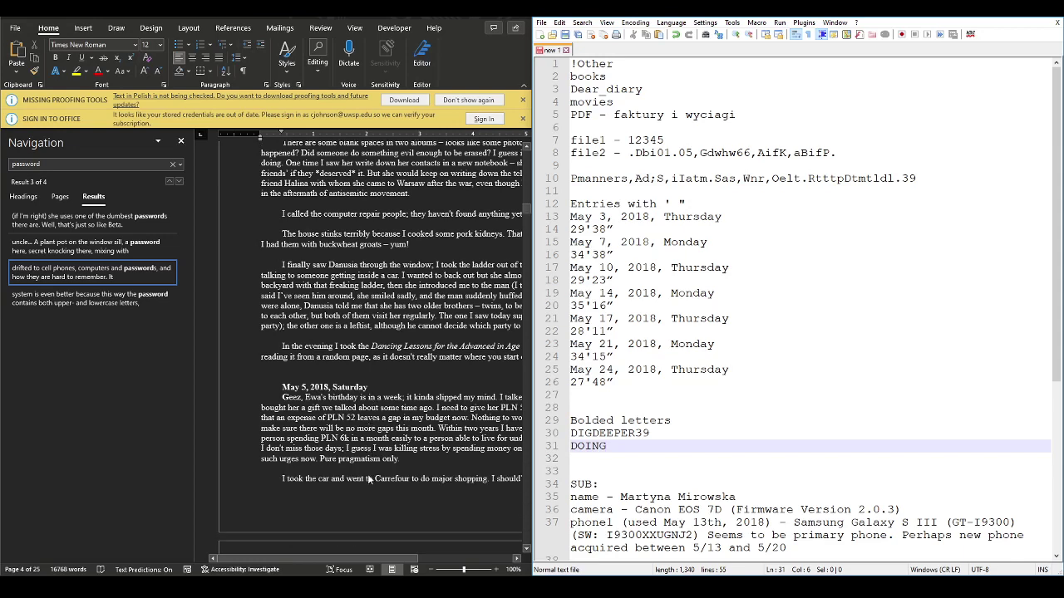
scroll(364, 449, down, 4)
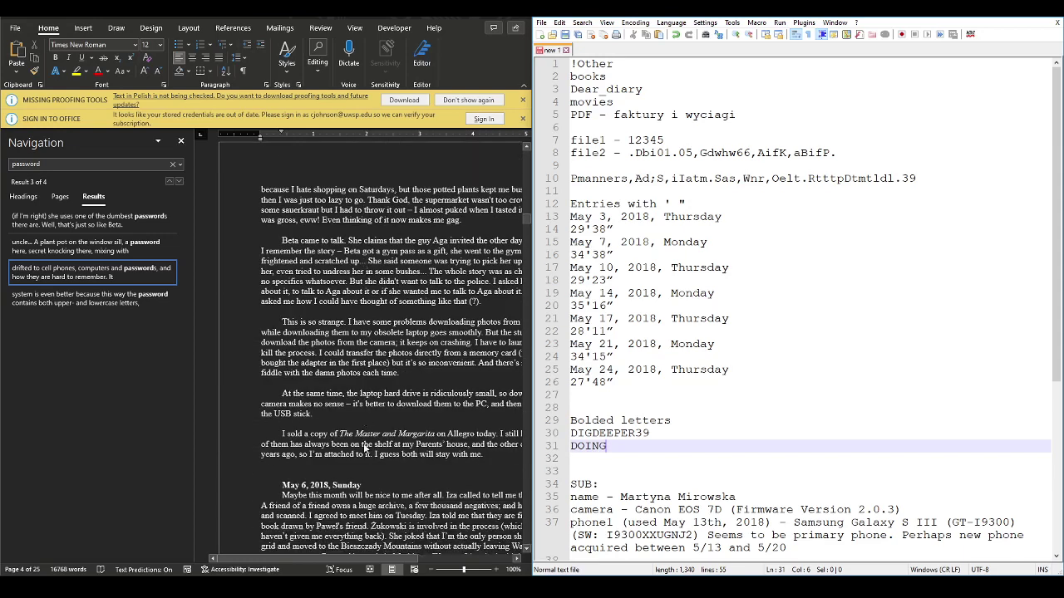
text(M)
scroll(365, 441, down, 7)
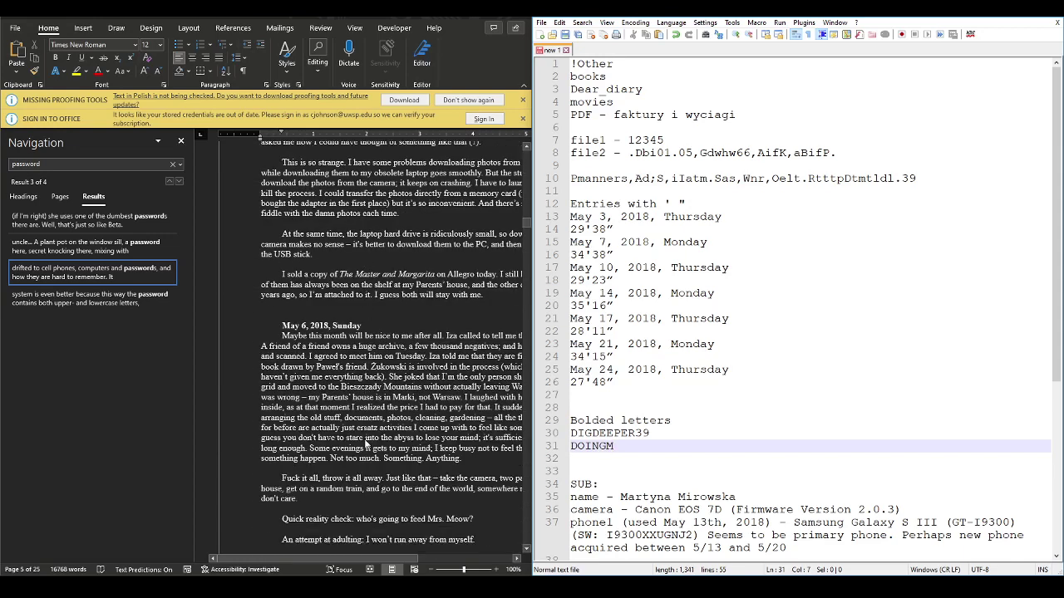
scroll(365, 439, down, 18)
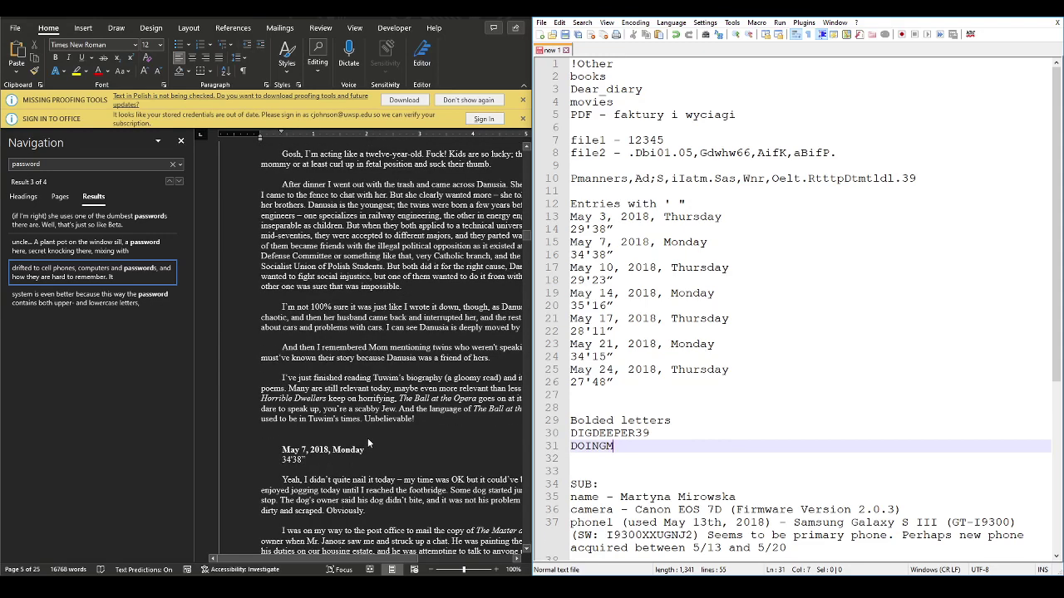
text(Y)
scroll(368, 441, down, 7)
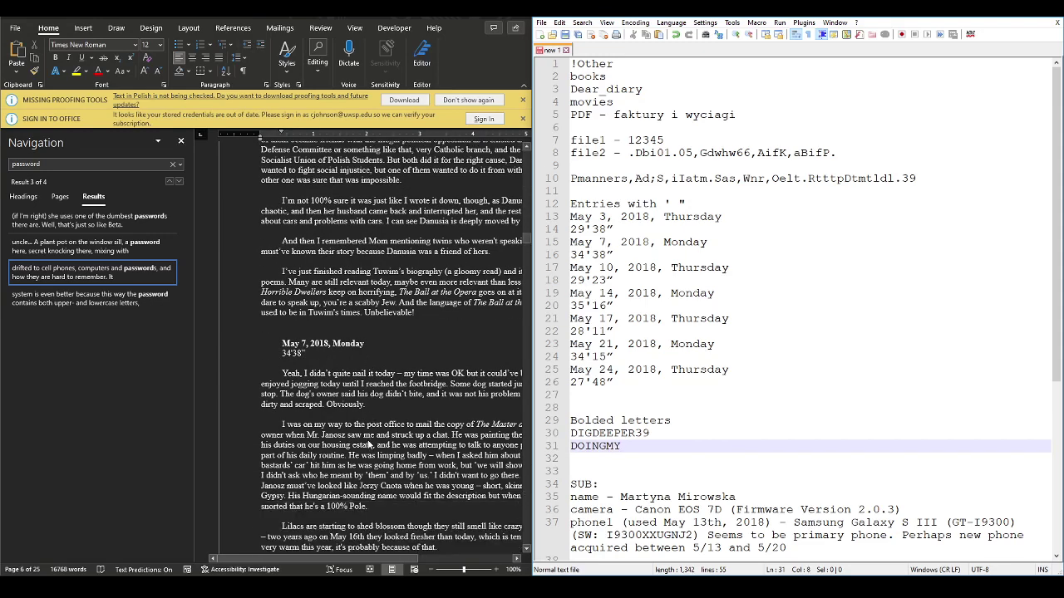
scroll(367, 440, down, 11)
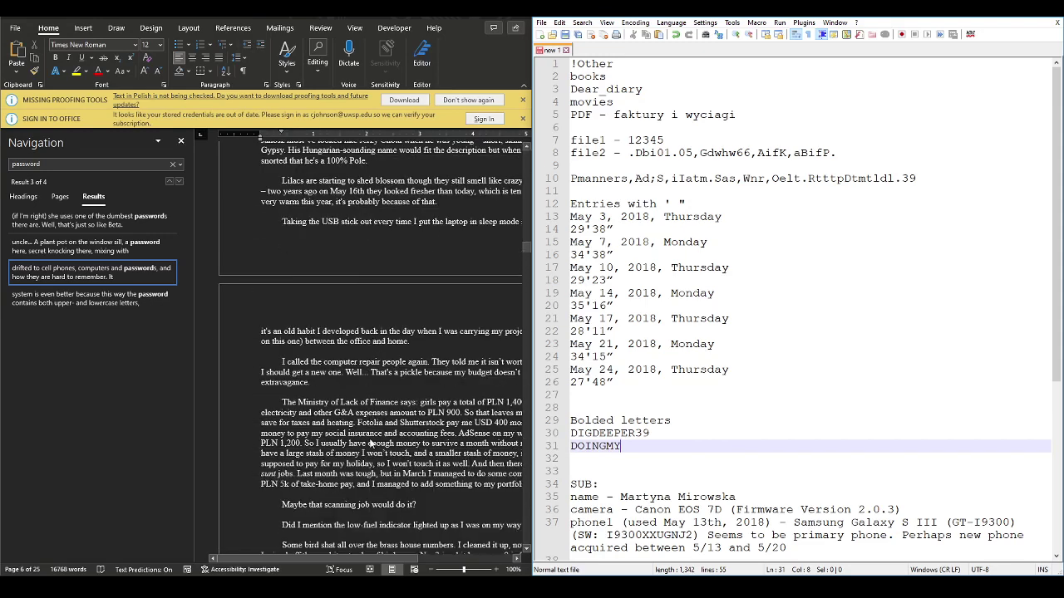
scroll(369, 446, down, 6)
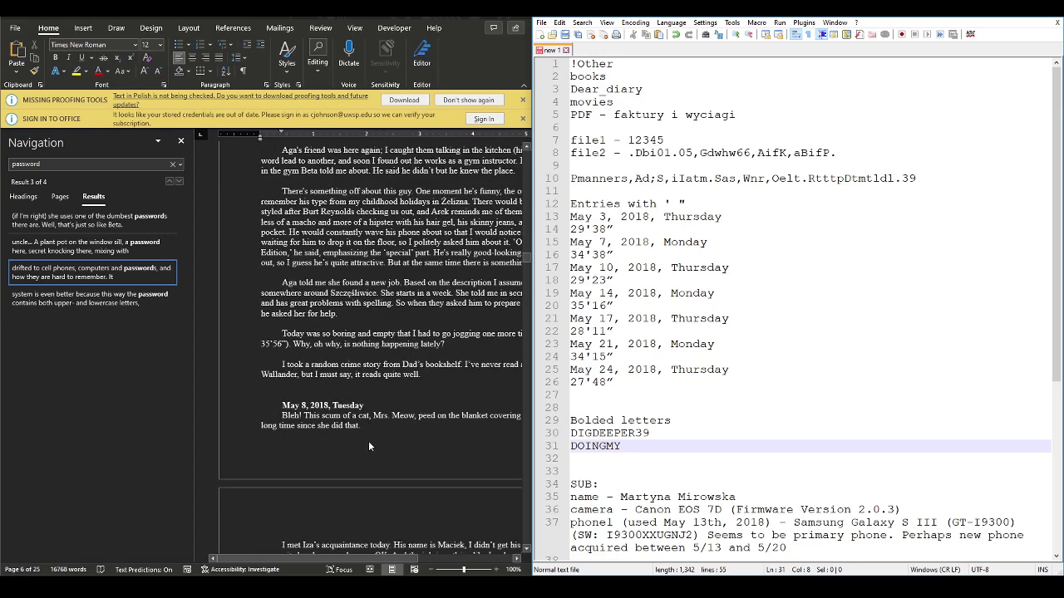
Step: Append the next bolded initials so line 31 reads 'DOINGMYBESTTO', with an uppercase O
text(B)
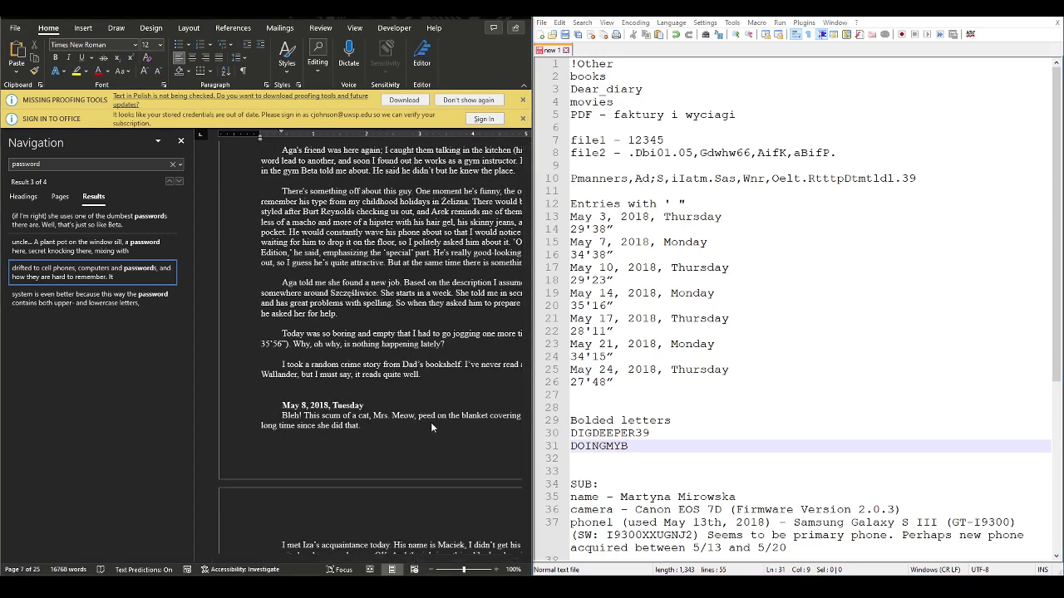
scroll(431, 422, down, 4)
scroll(430, 422, down, 8)
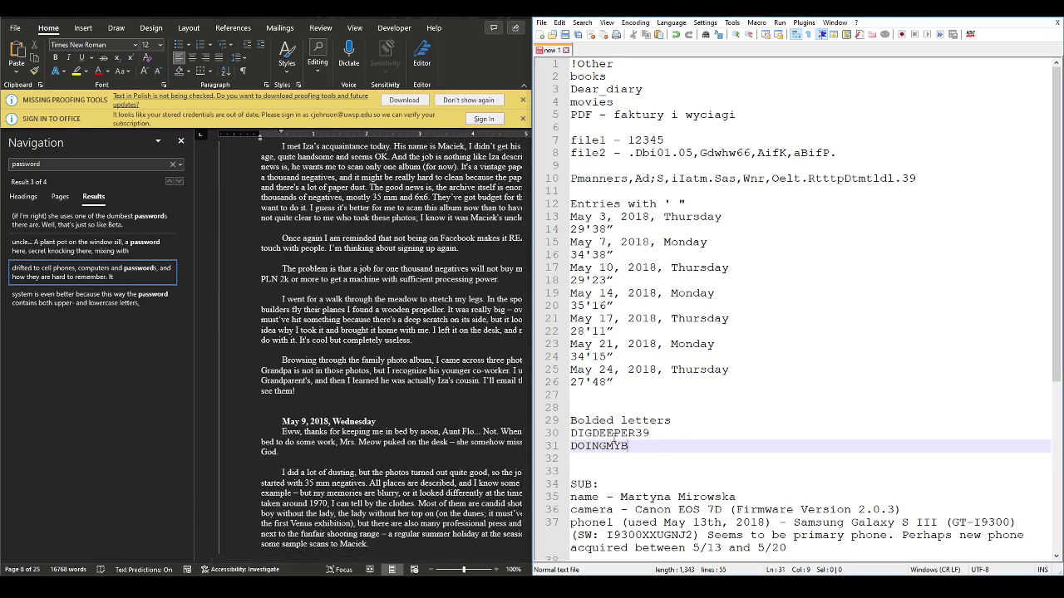
text(E)
scroll(446, 404, down, 3)
scroll(446, 404, down, 15)
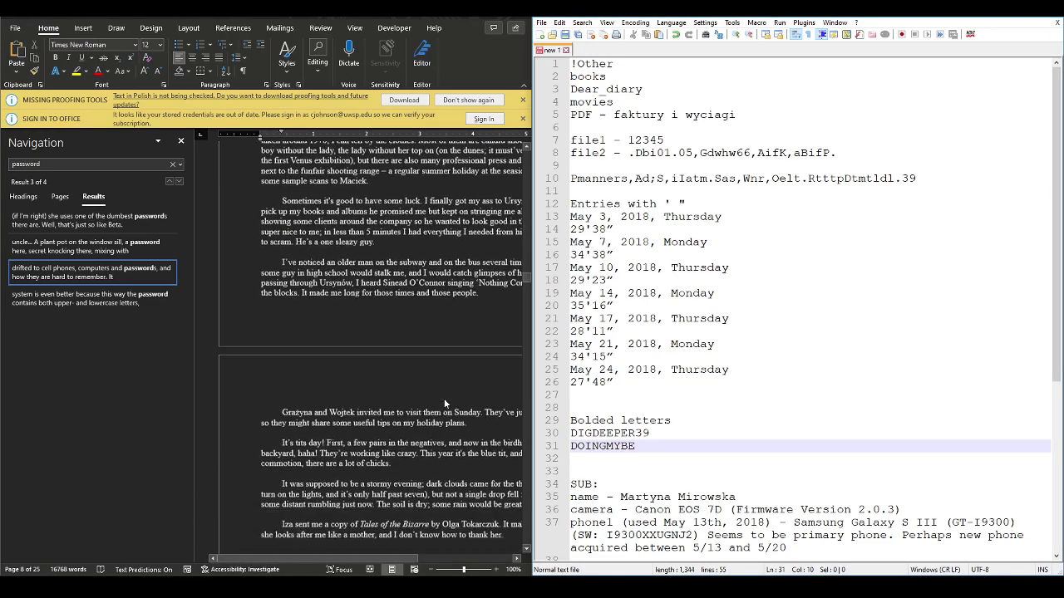
text(S)
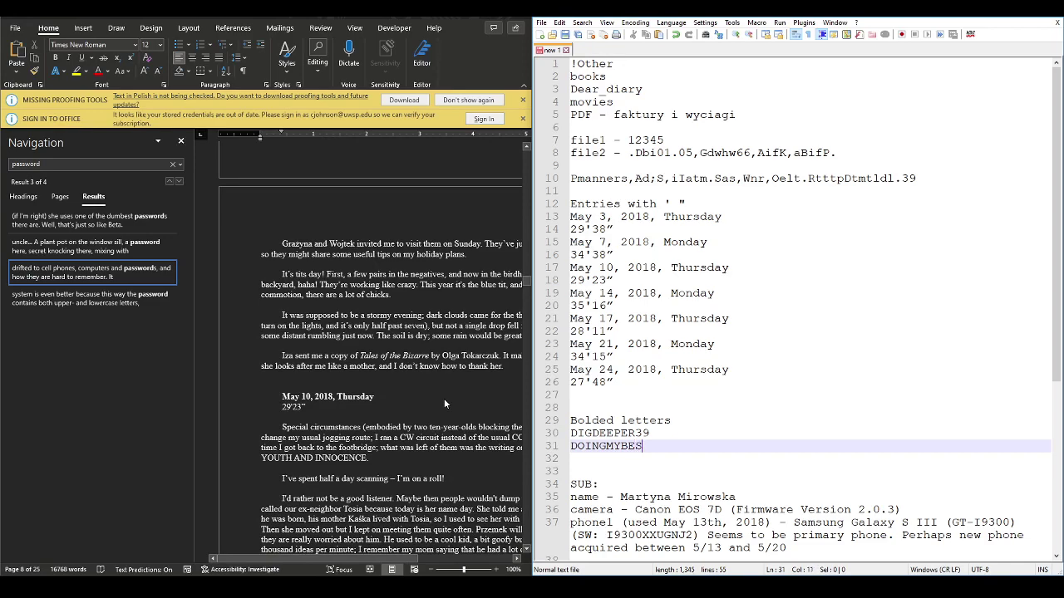
scroll(444, 398, down, 9)
scroll(441, 398, down, 12)
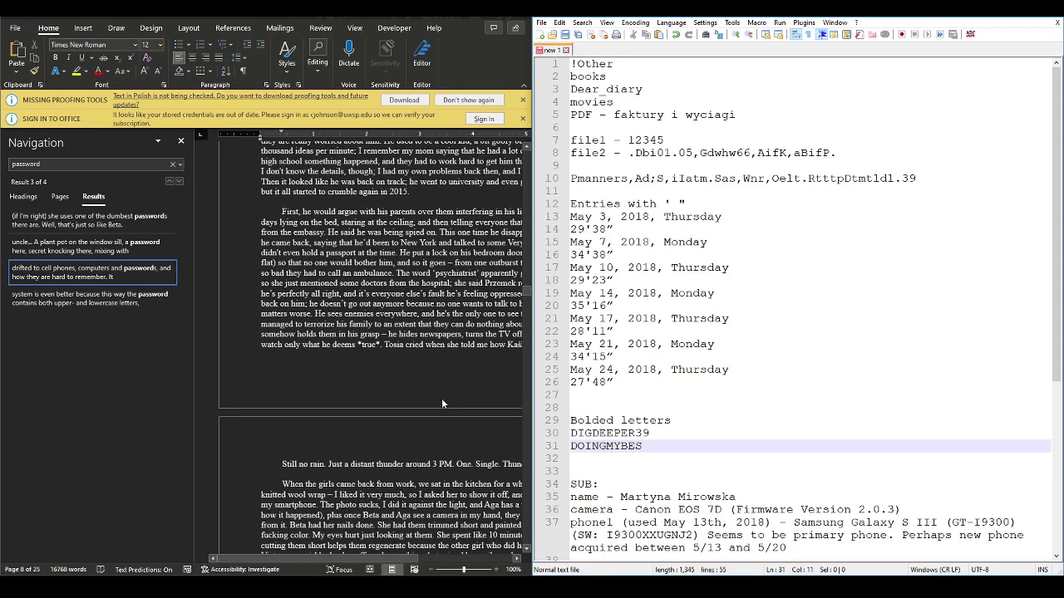
text(T)
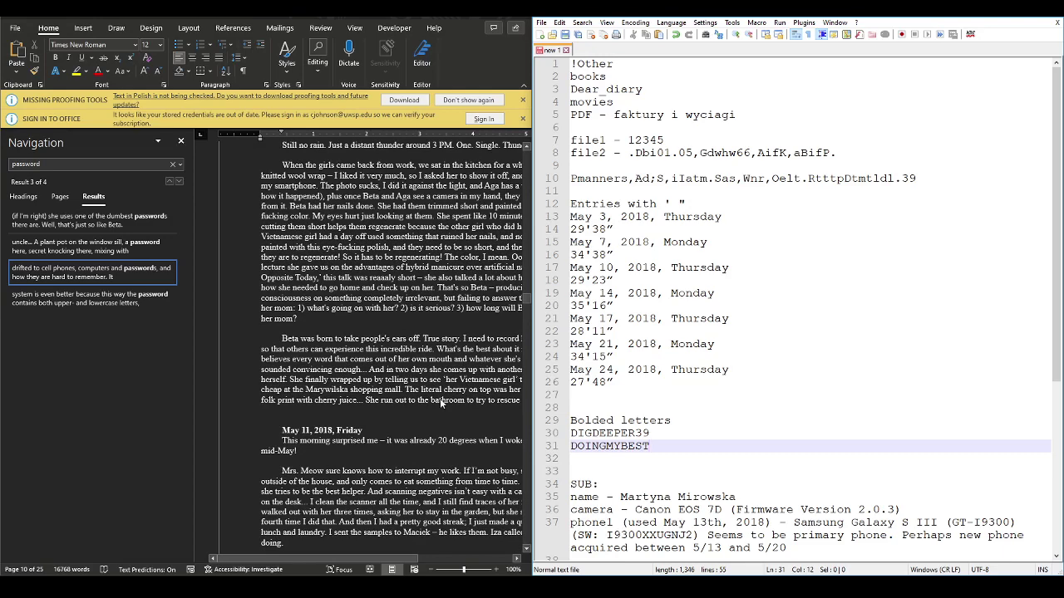
scroll(405, 420, down, 4)
scroll(405, 419, down, 5)
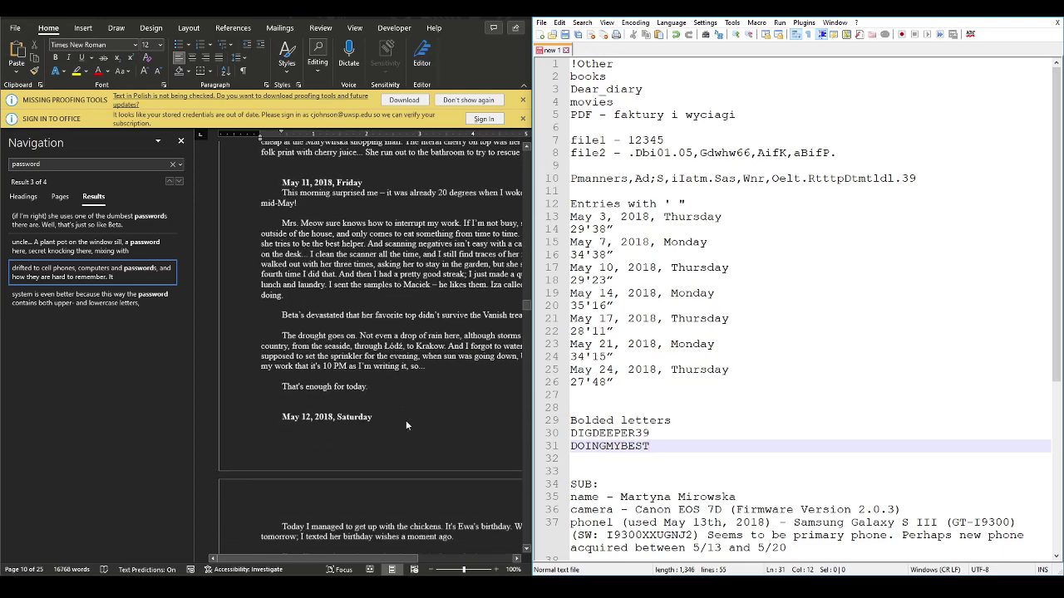
text(T)
scroll(406, 420, down, 9)
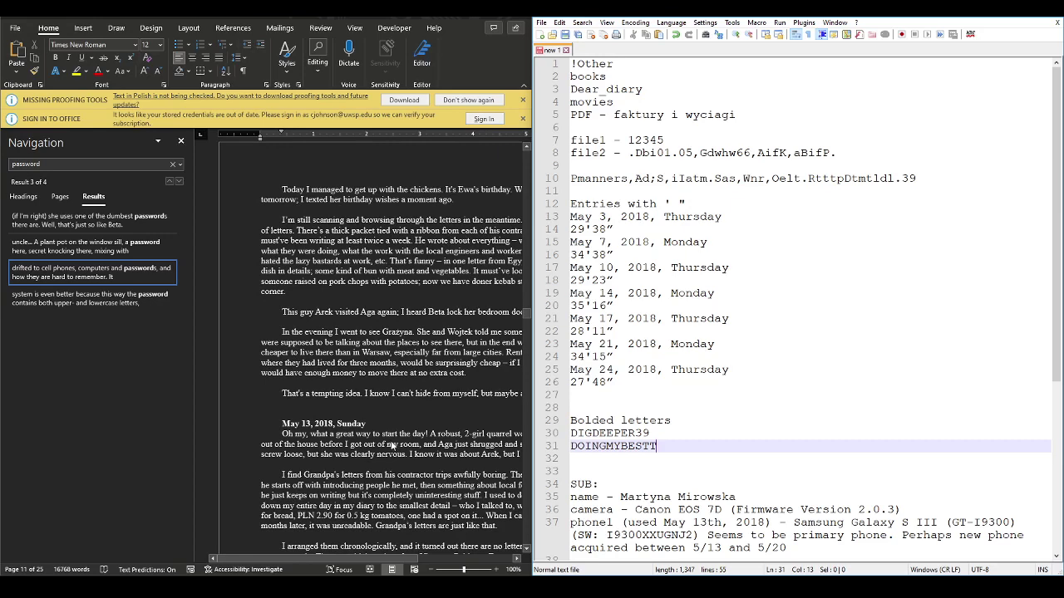
text(o)
key(BackSpace)
text(O)
scroll(409, 461, down, 7)
scroll(402, 469, down, 7)
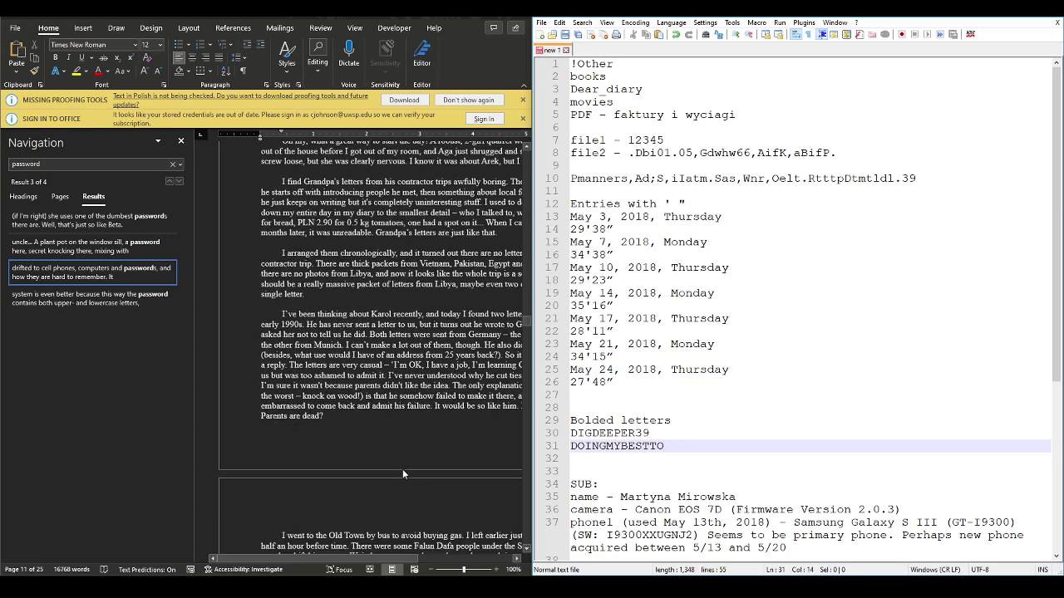
scroll(403, 472, down, 11)
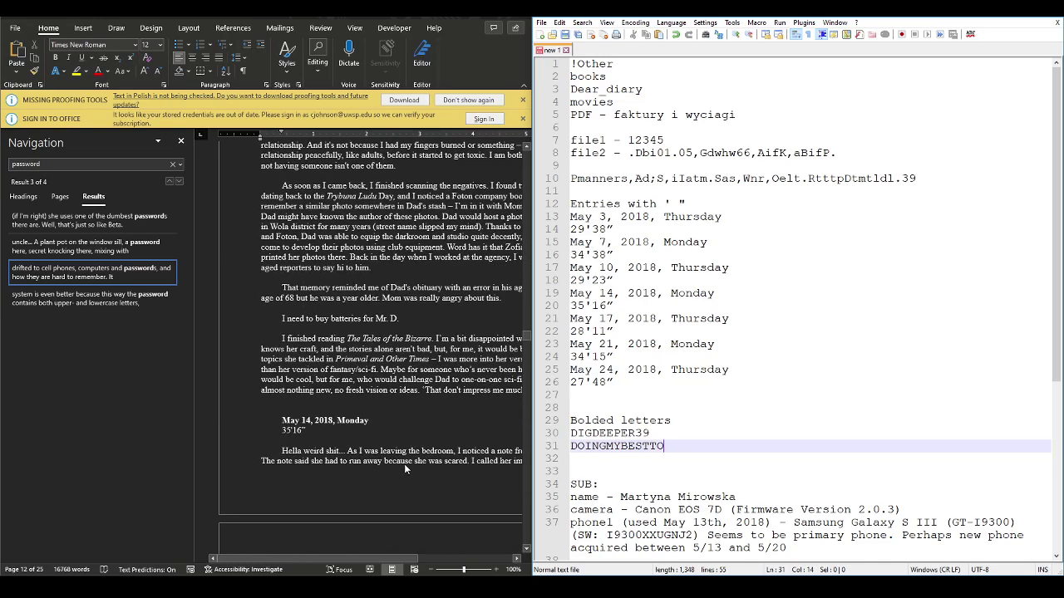
Step: Add the following diary initials so line 31 reads 'DOINGMYBESTTOHIDEEY'
text(H)
scroll(415, 457, down, 7)
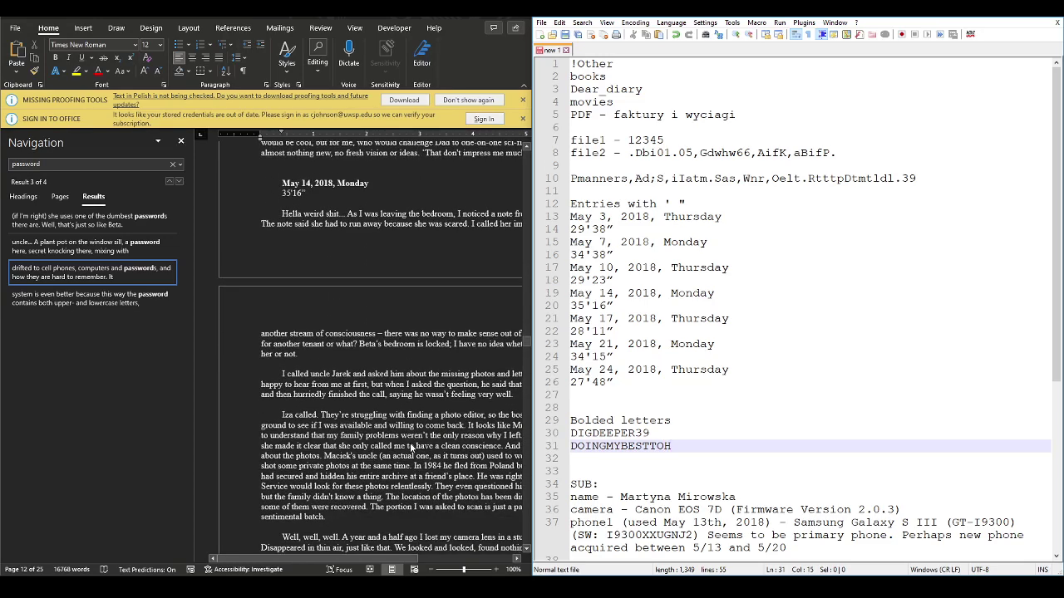
scroll(410, 446, down, 8)
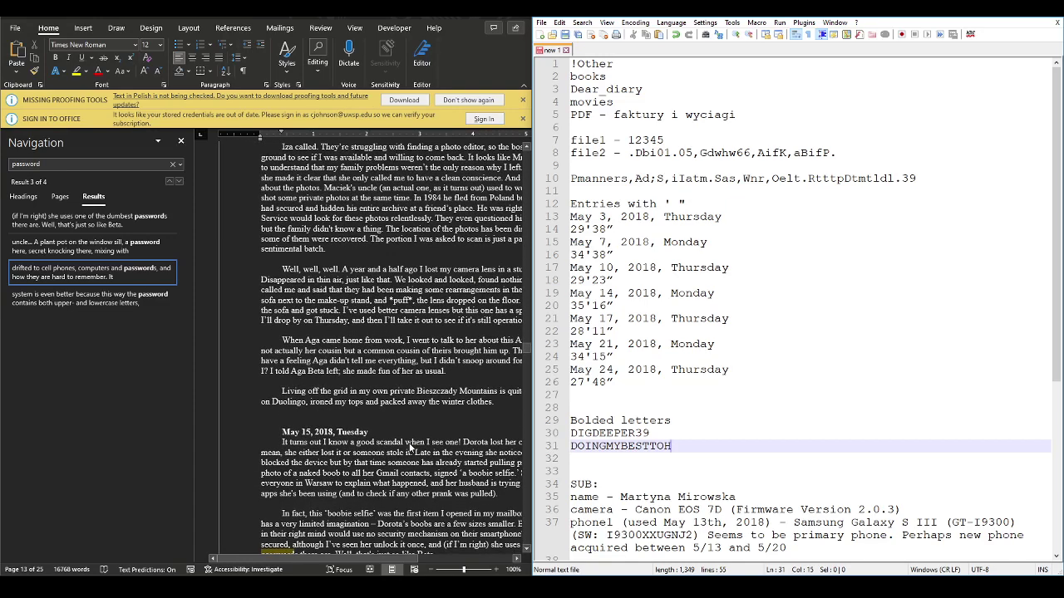
text(I)
scroll(410, 446, down, 10)
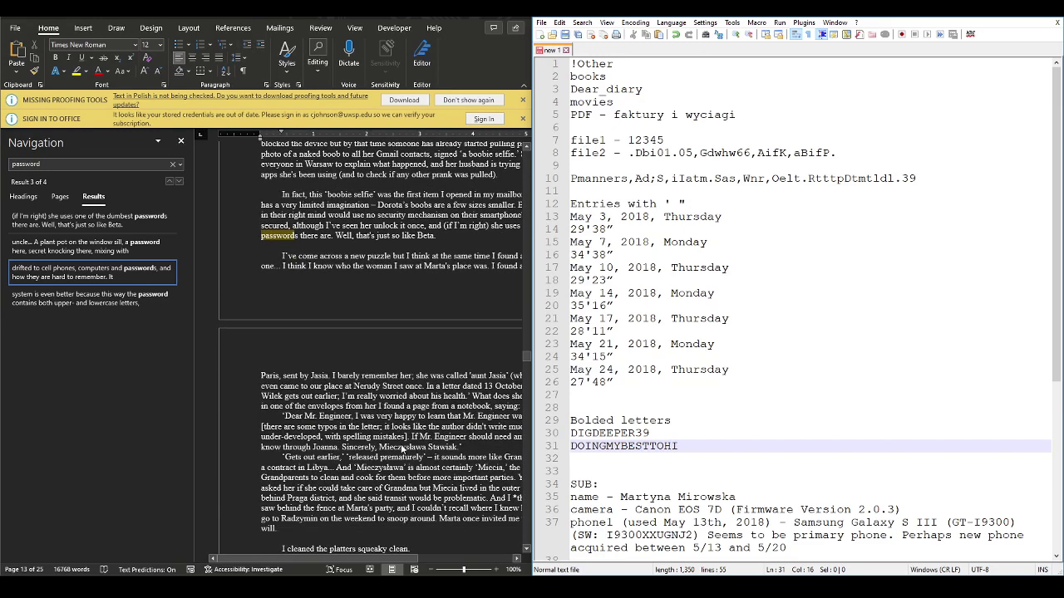
scroll(402, 448, down, 6)
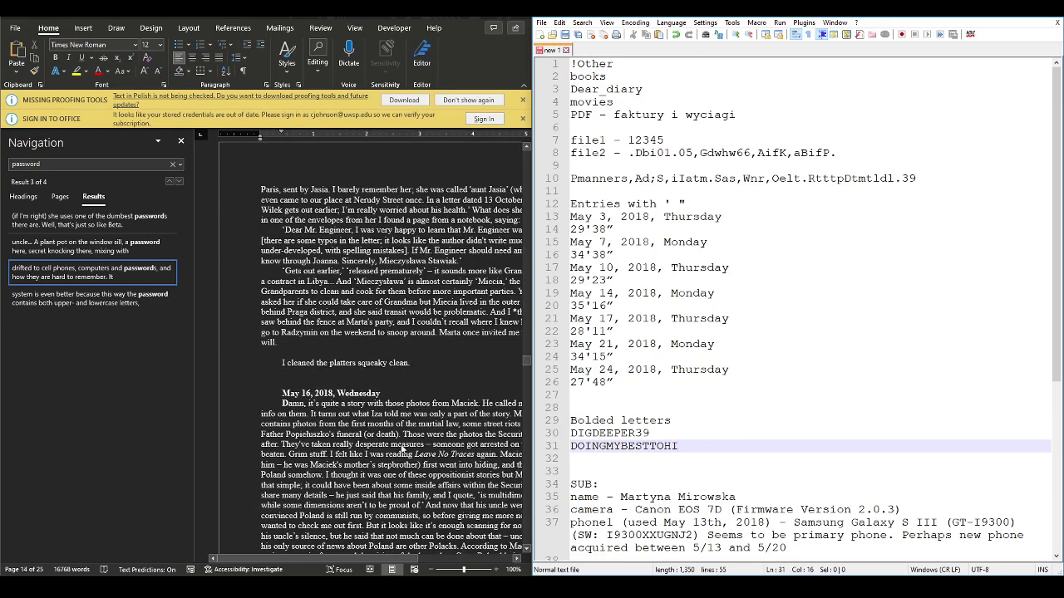
text(D)
scroll(403, 447, down, 20)
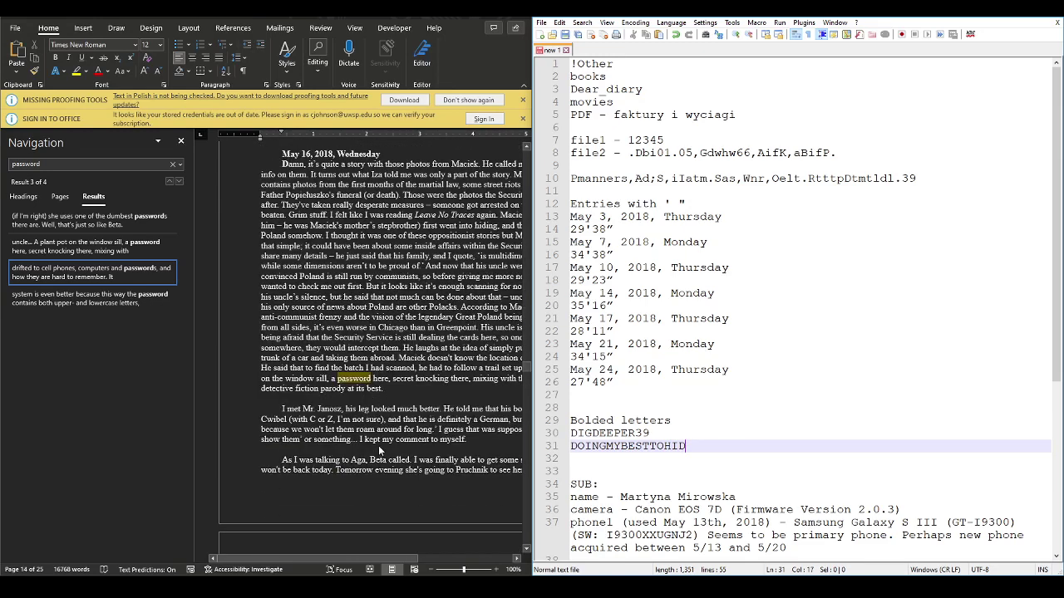
scroll(379, 450, down, 2)
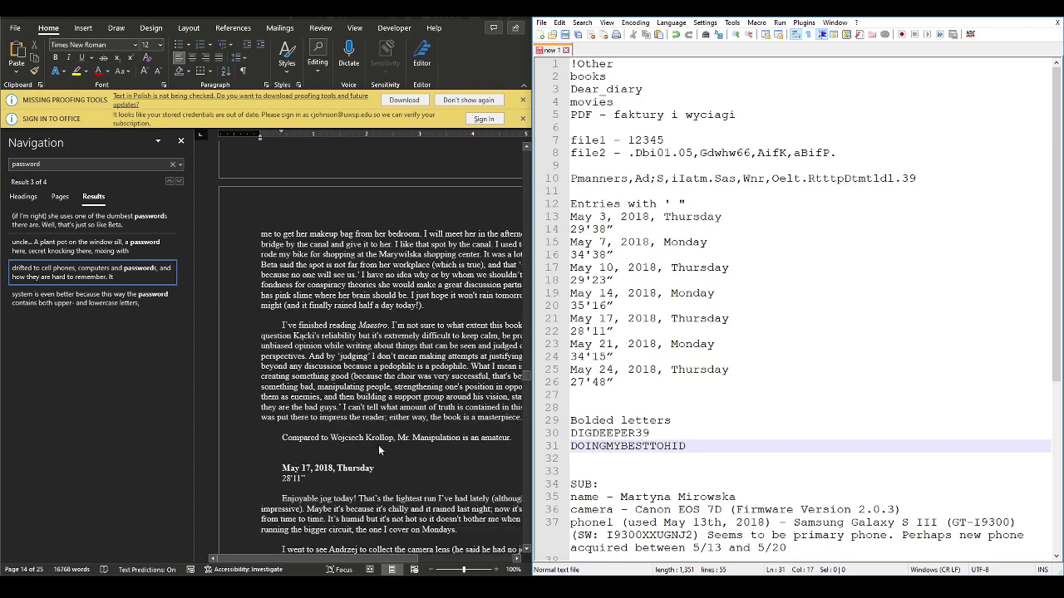
text(E)
scroll(378, 445, down, 9)
scroll(392, 447, down, 13)
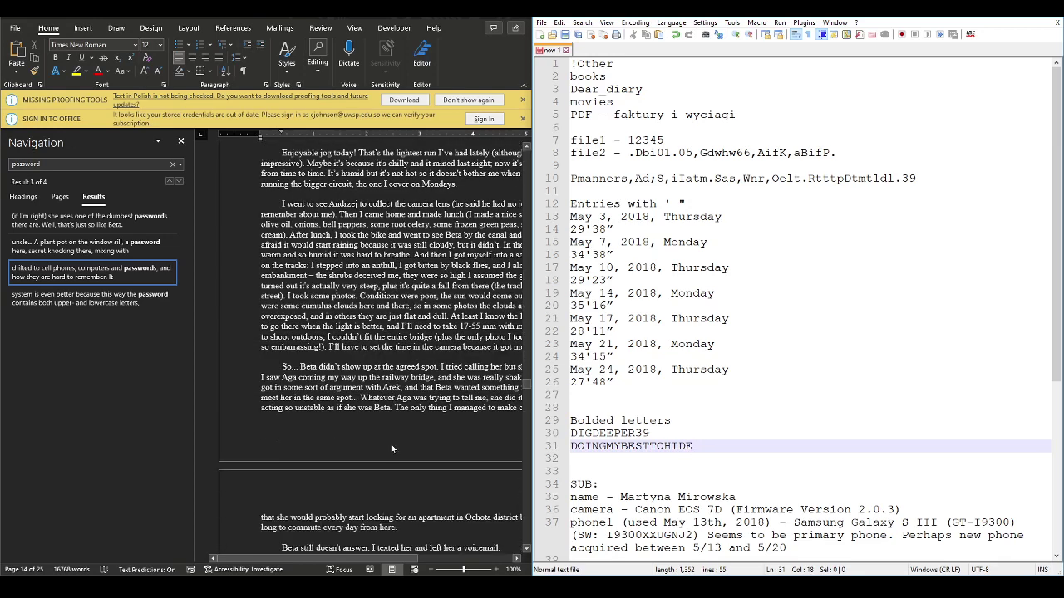
text(E)
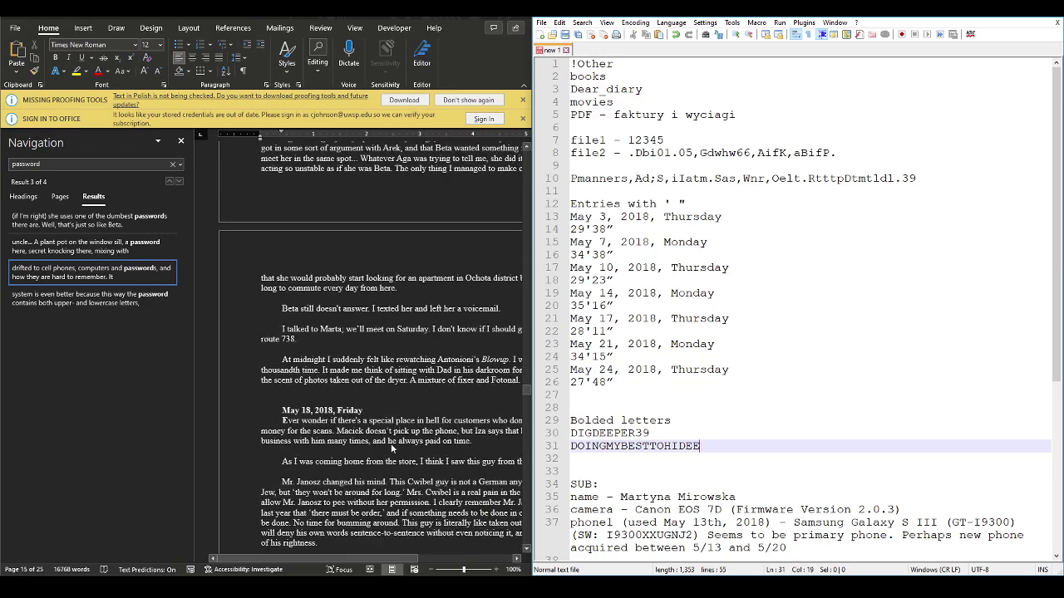
scroll(391, 449, down, 12)
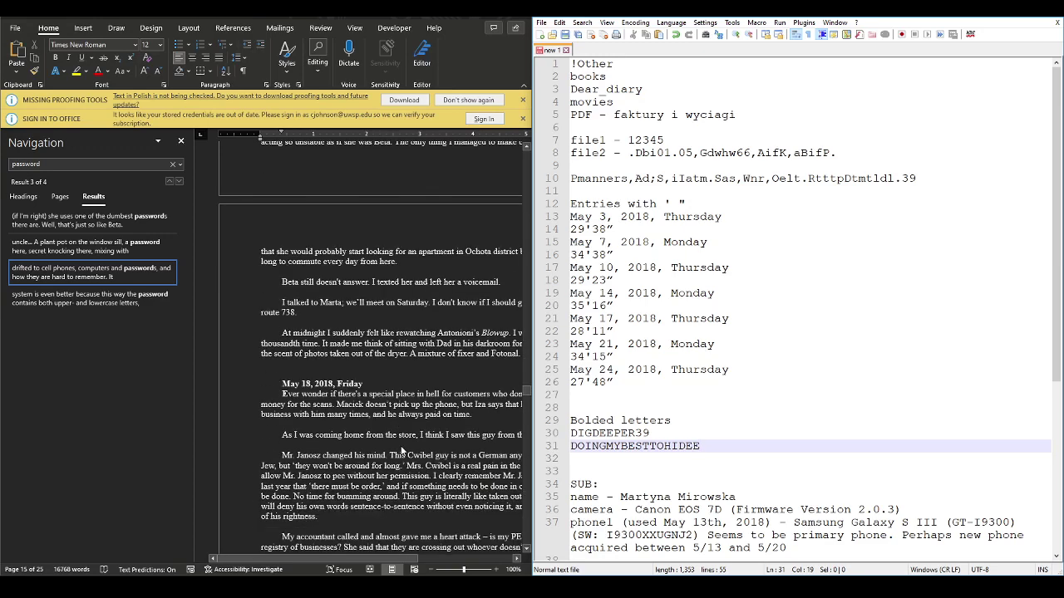
scroll(400, 449, down, 15)
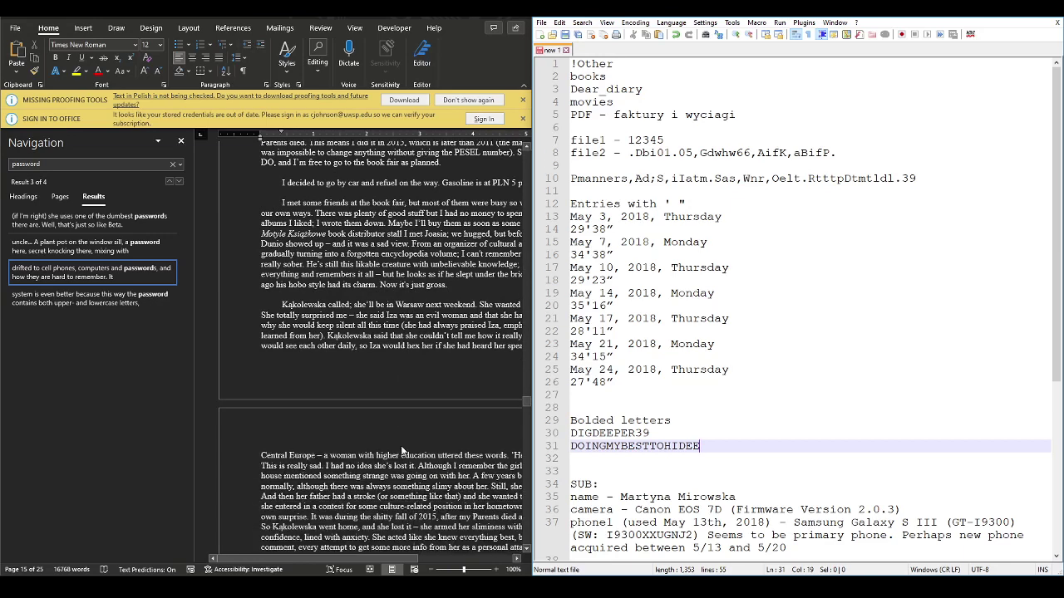
scroll(400, 447, down, 5)
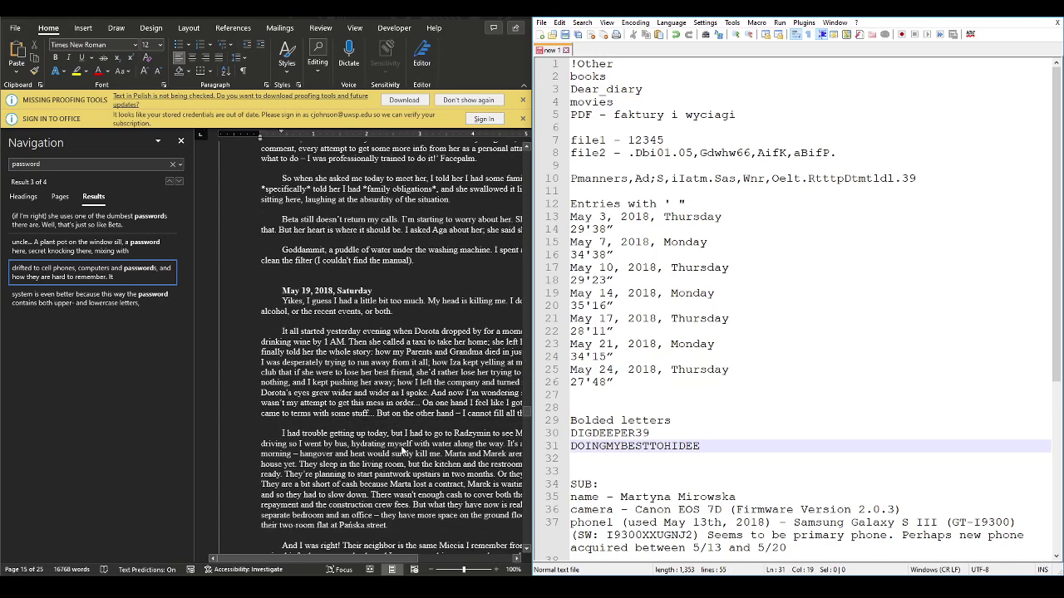
text(Y)
scroll(401, 449, down, 14)
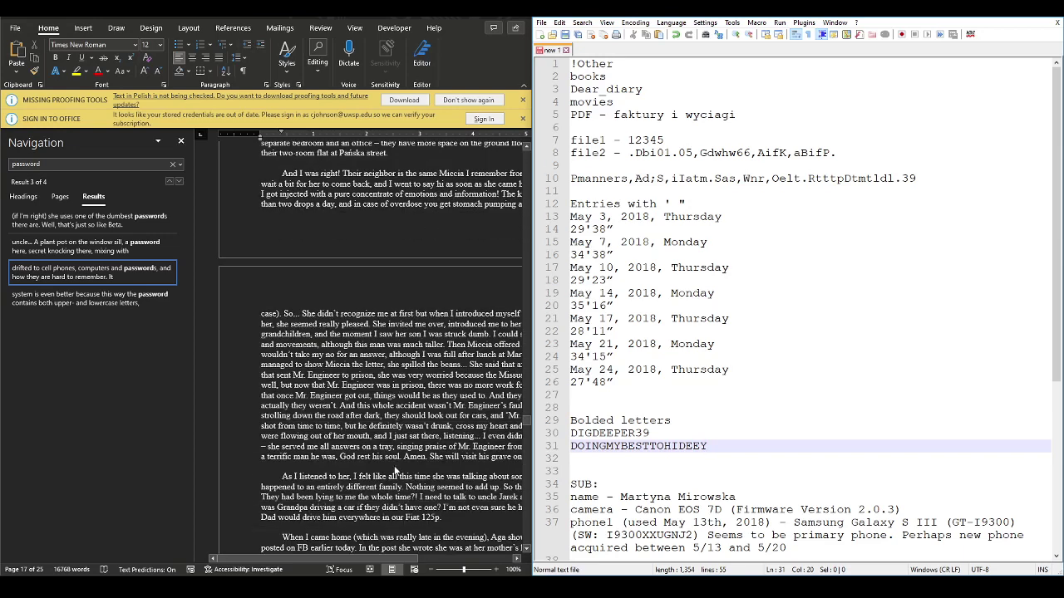
scroll(396, 470, down, 8)
text(E)
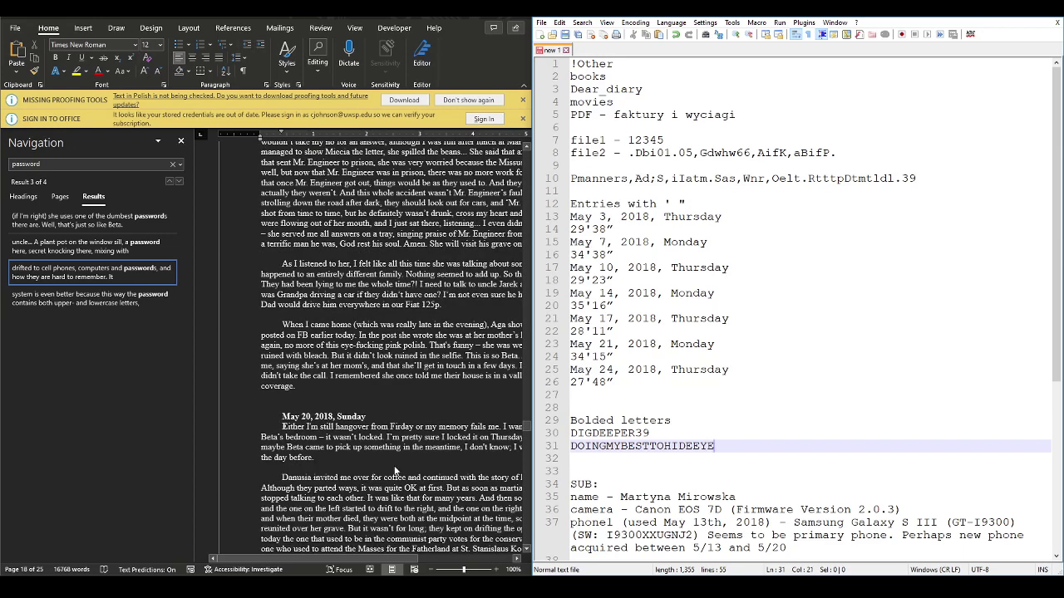
scroll(402, 465, down, 20)
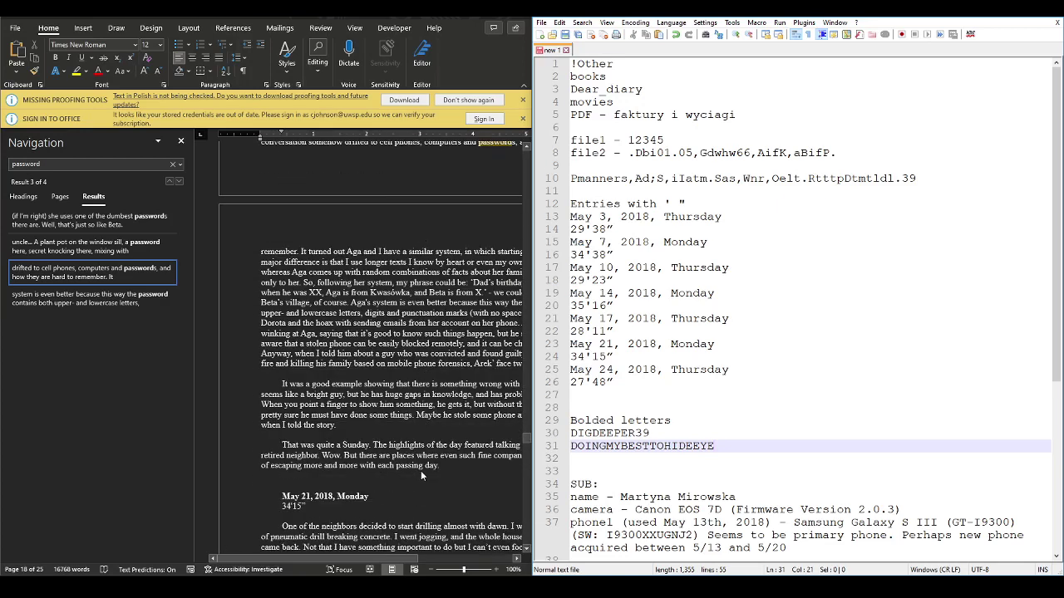
text(O)
scroll(414, 473, down, 9)
scroll(416, 469, down, 13)
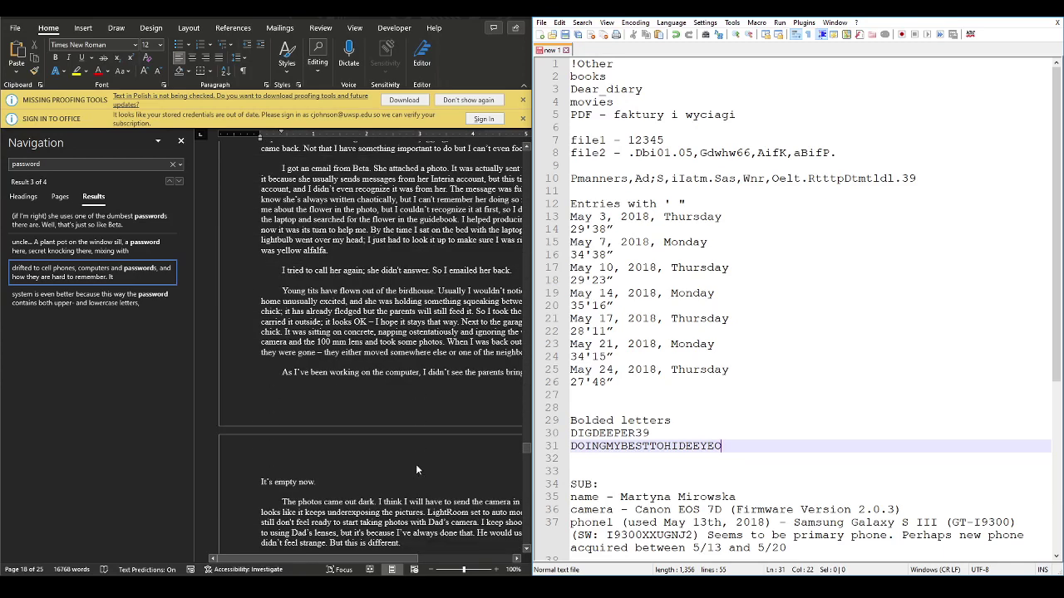
scroll(416, 469, down, 8)
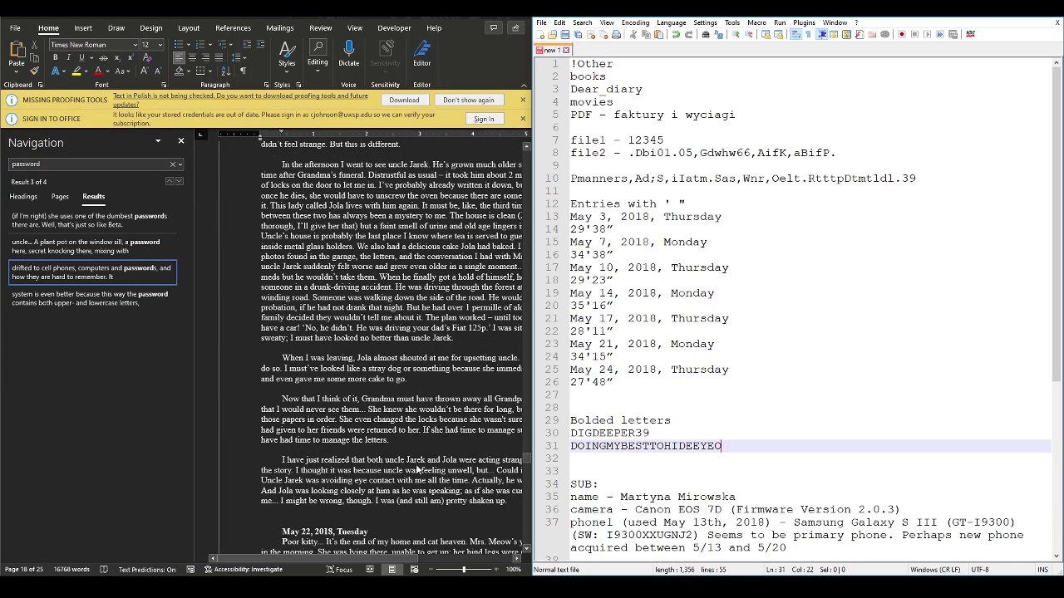
text(P)
scroll(416, 470, down, 14)
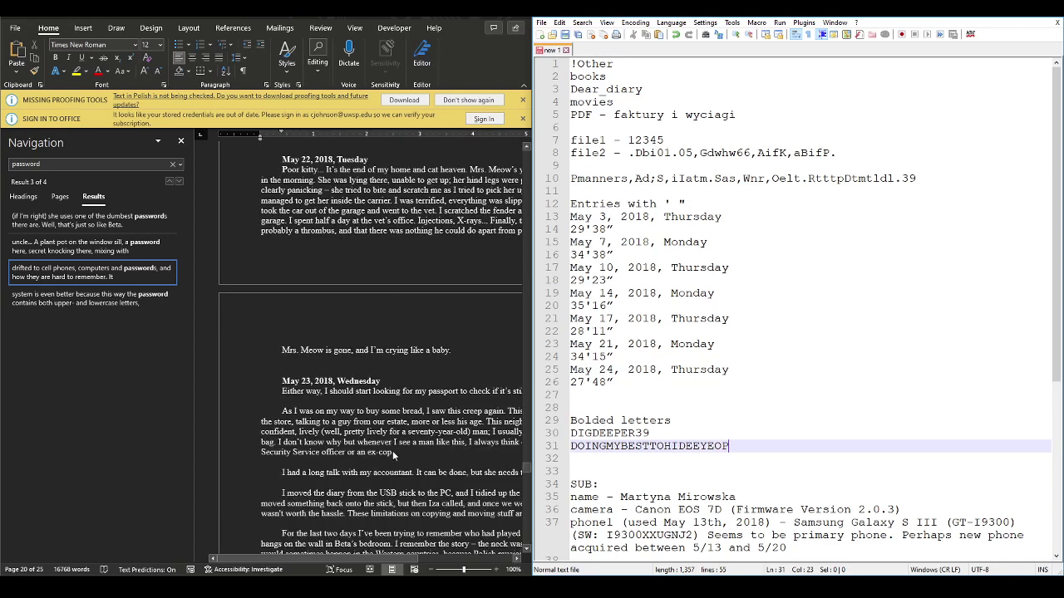
text(E)
Step: Add N, E, R so line 31 reads 'DOINGMYBESTTOHIDEEYEOPENER'
scroll(393, 453, down, 6)
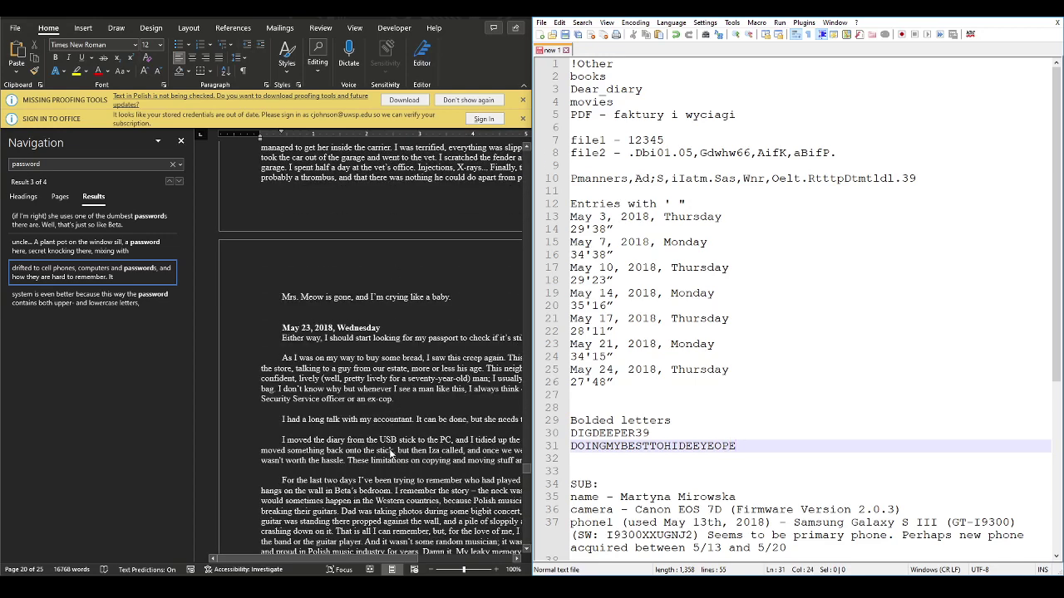
scroll(388, 447, down, 13)
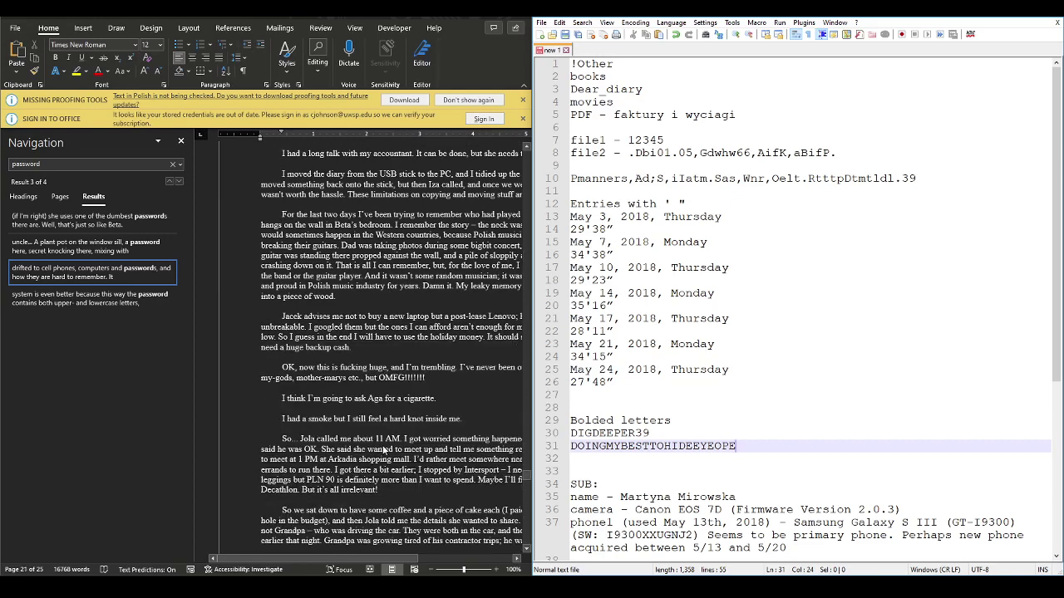
scroll(378, 449, down, 11)
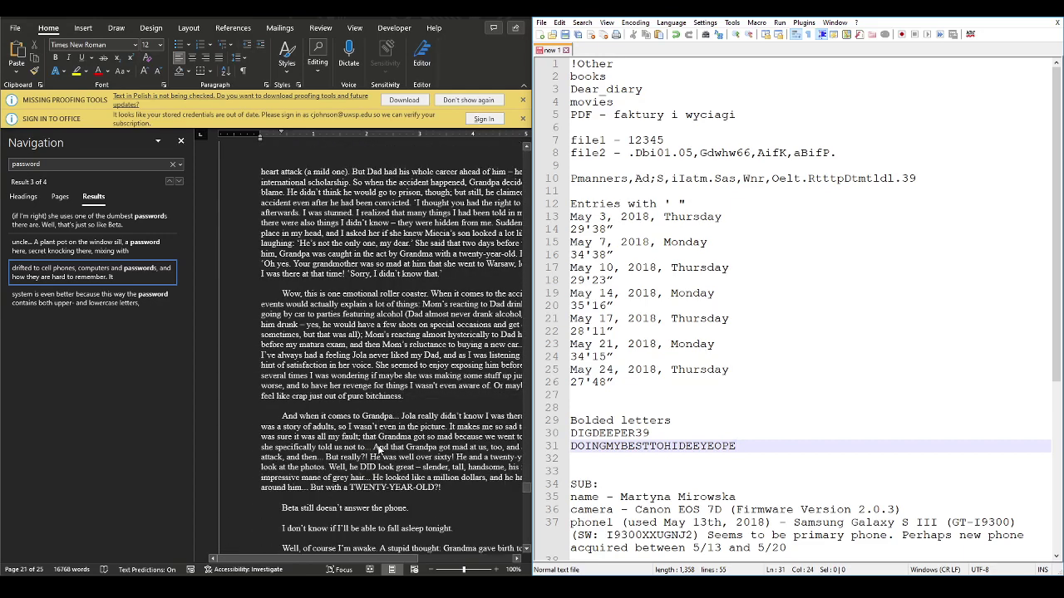
scroll(378, 449, down, 6)
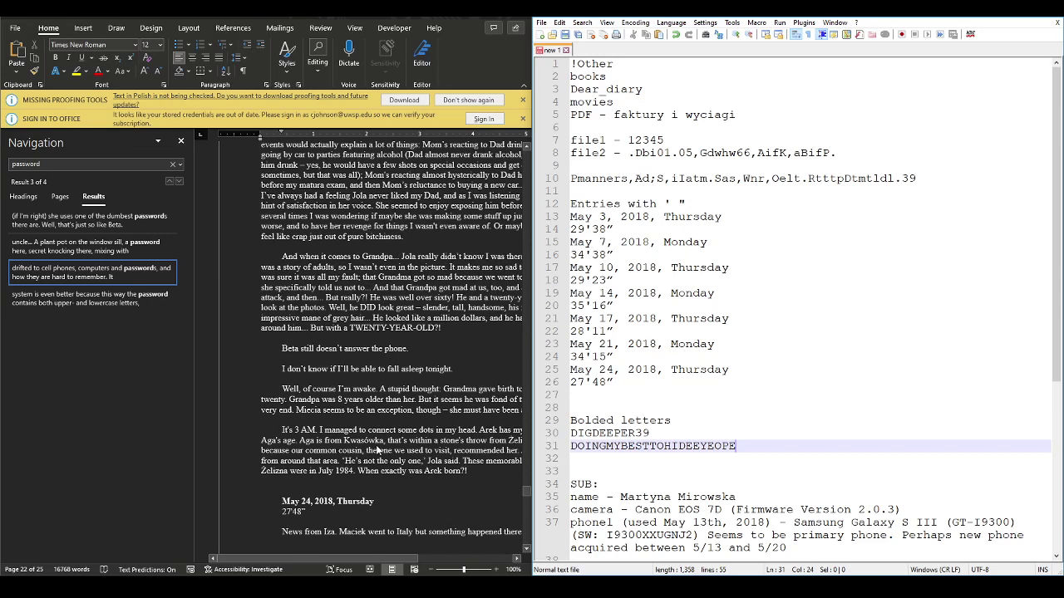
scroll(378, 449, down, 6)
text(N)
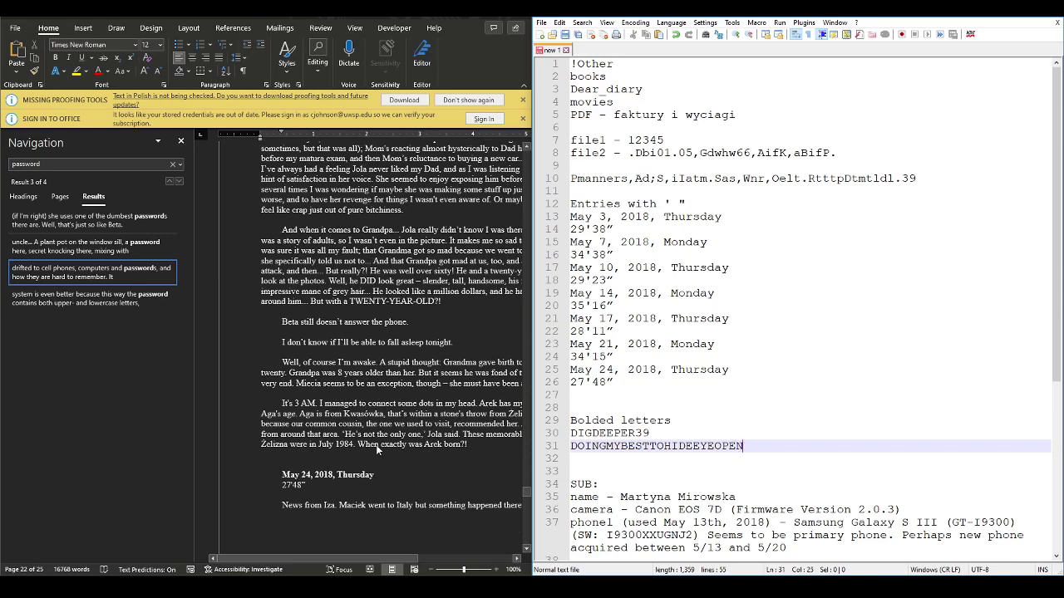
scroll(374, 447, down, 11)
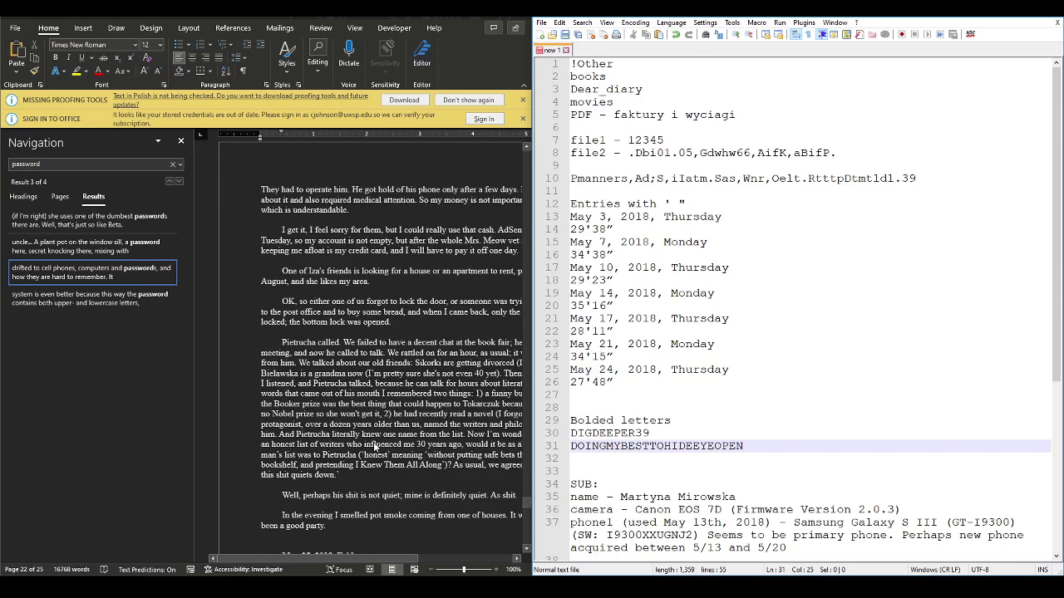
scroll(374, 447, down, 6)
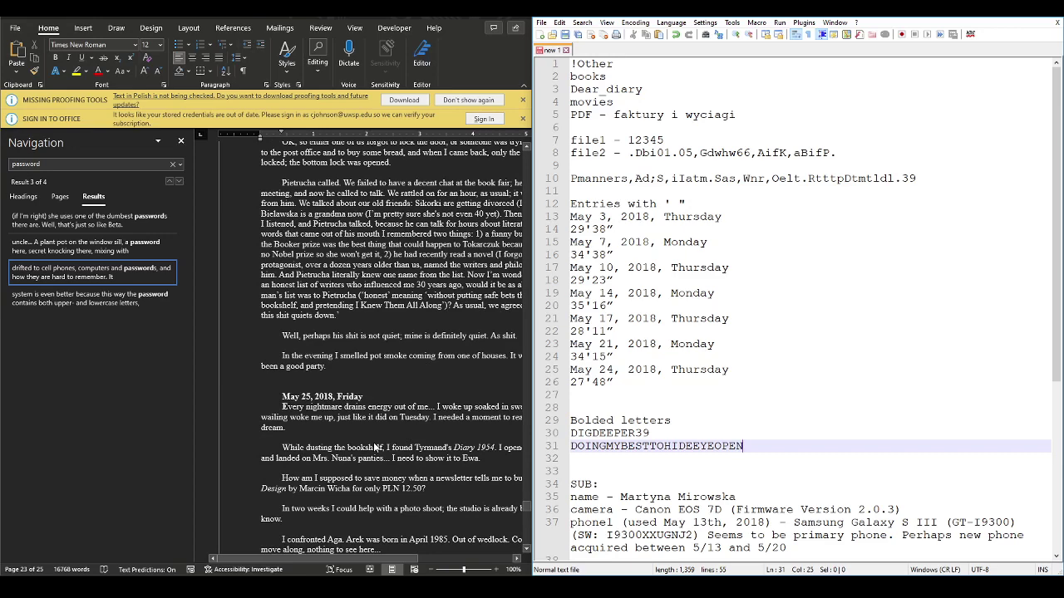
text(E)
scroll(376, 447, down, 15)
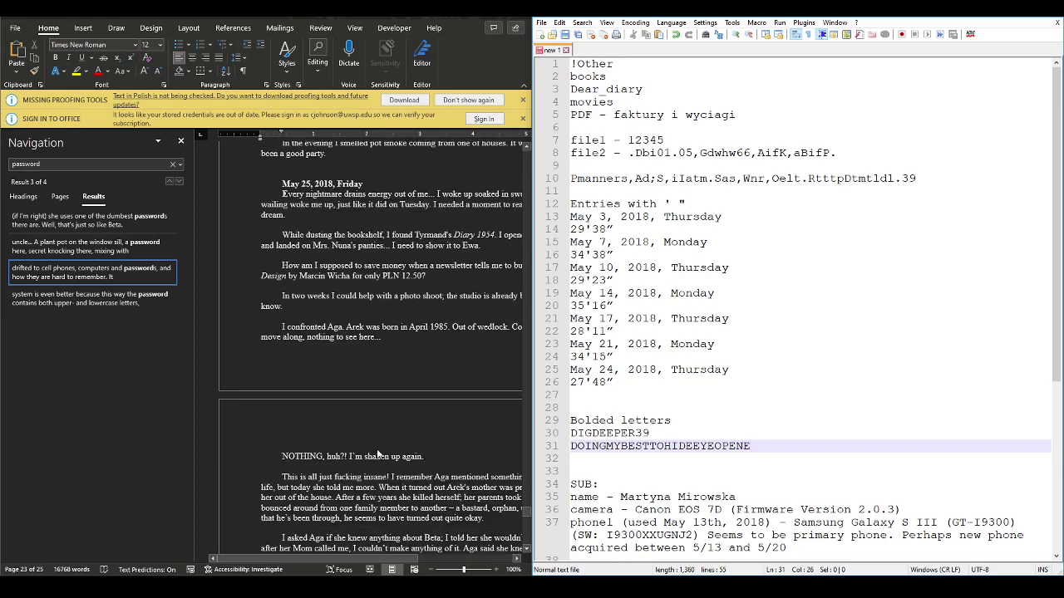
scroll(378, 453, down, 3)
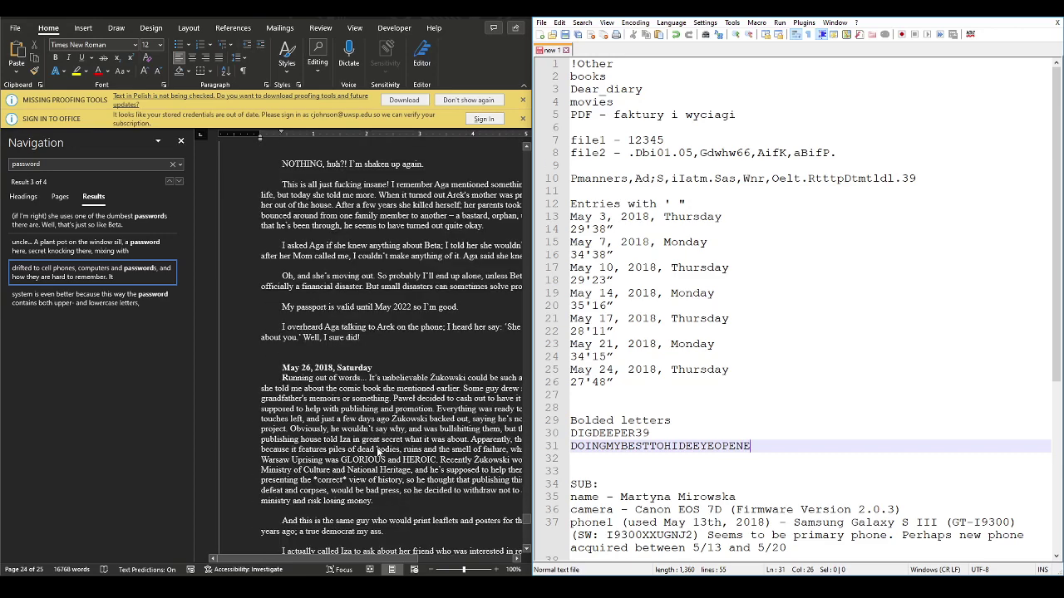
text(R)
scroll(433, 473, down, 15)
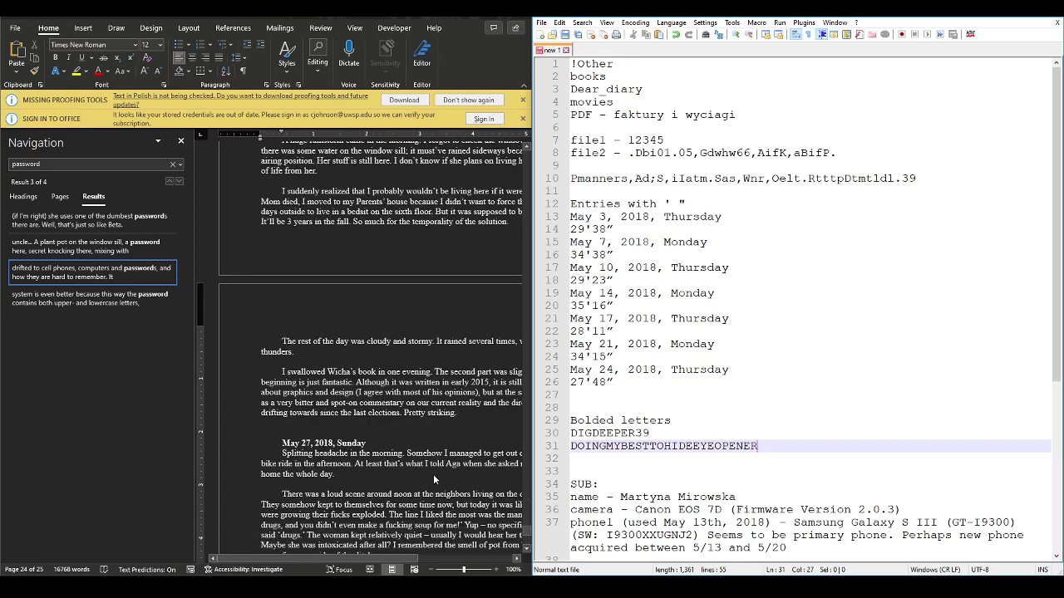
text(S39)
key(shift+Home)
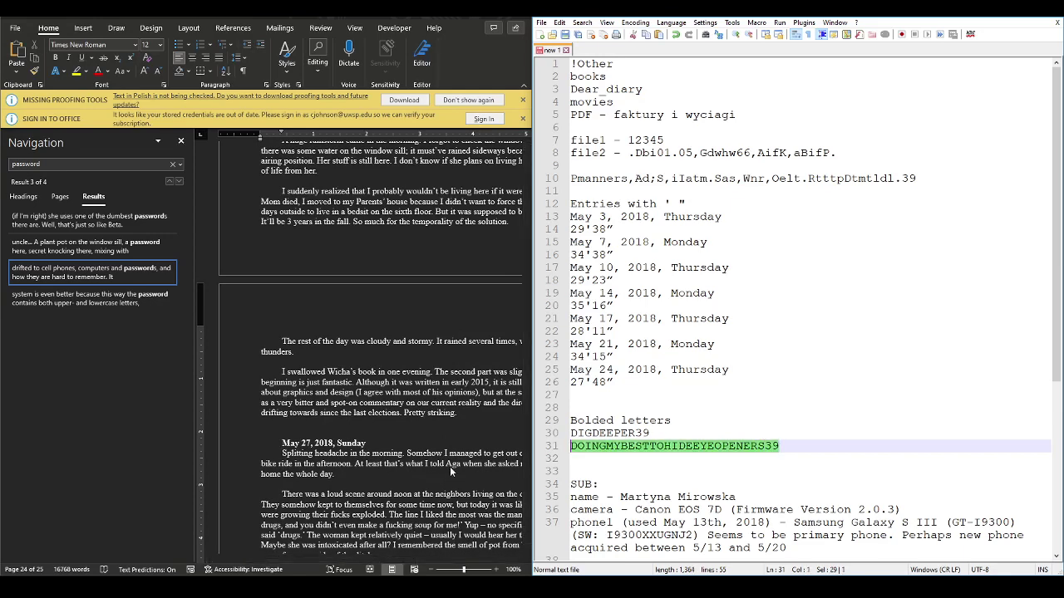
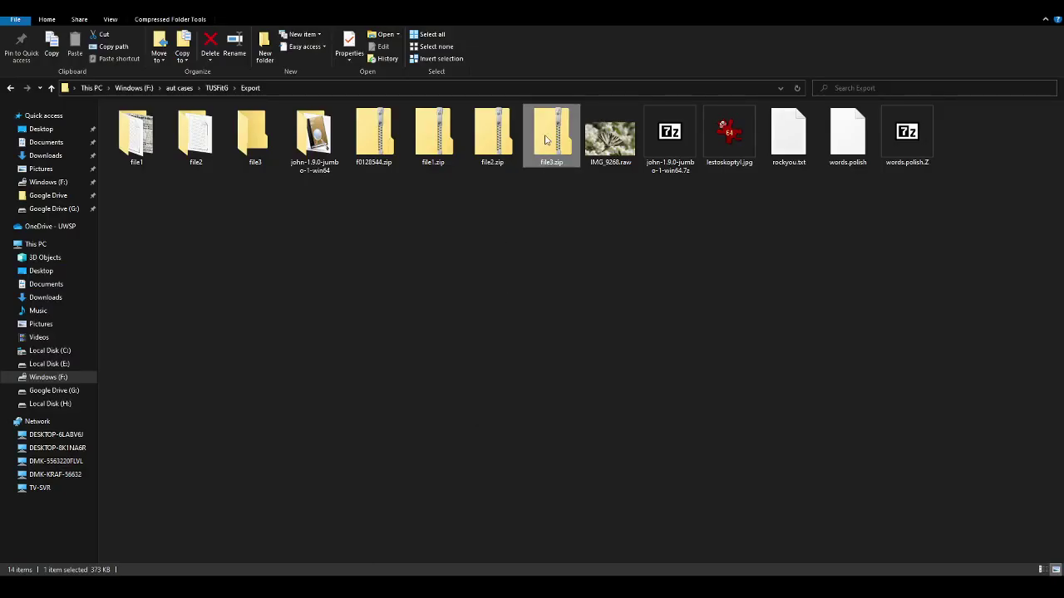
Step: Start extracting all of file3.zip into the Export\file3 folder
right_click(545, 137)
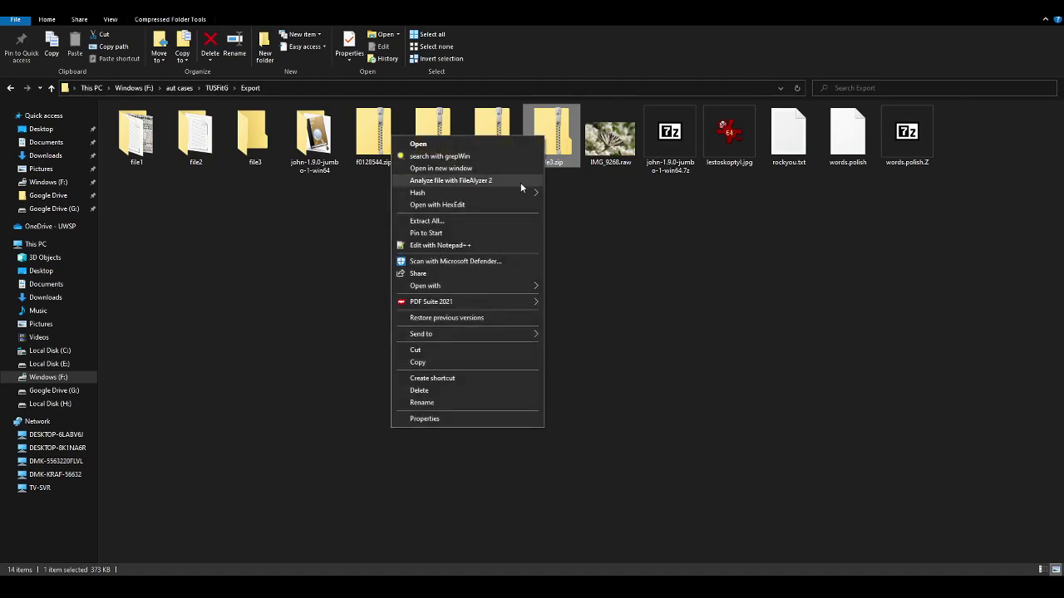
click(447, 219)
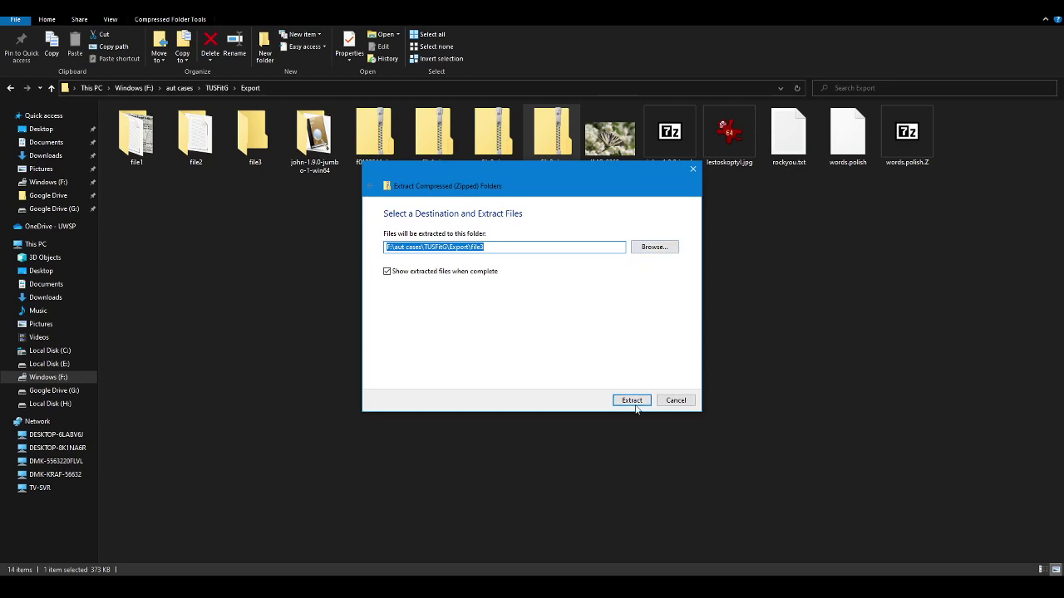
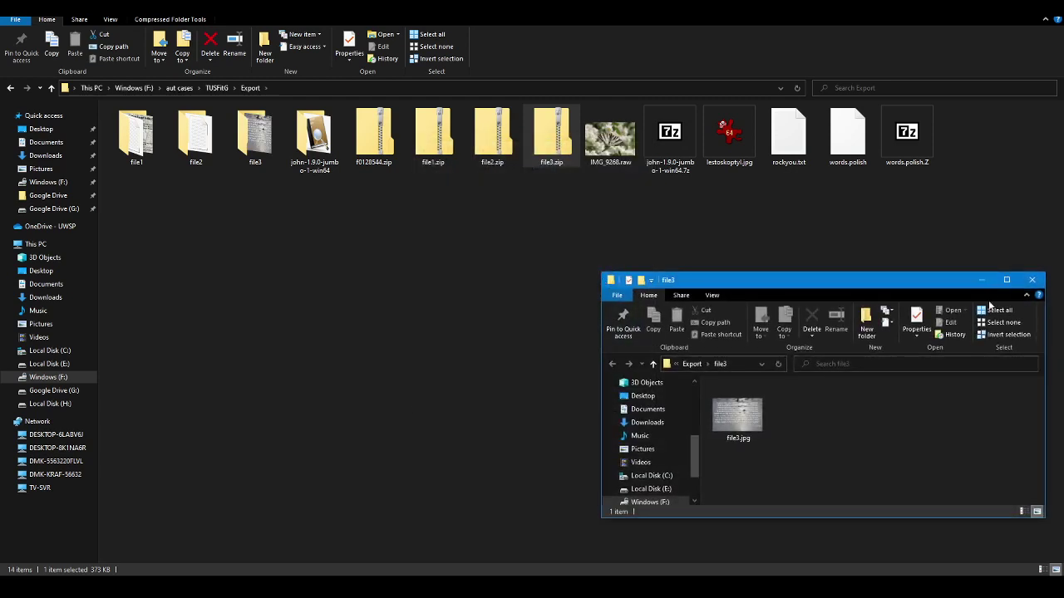
Step: Close the separate file3 window and open the extracted file3 folder in the main window
click(1031, 280)
double_click(255, 134)
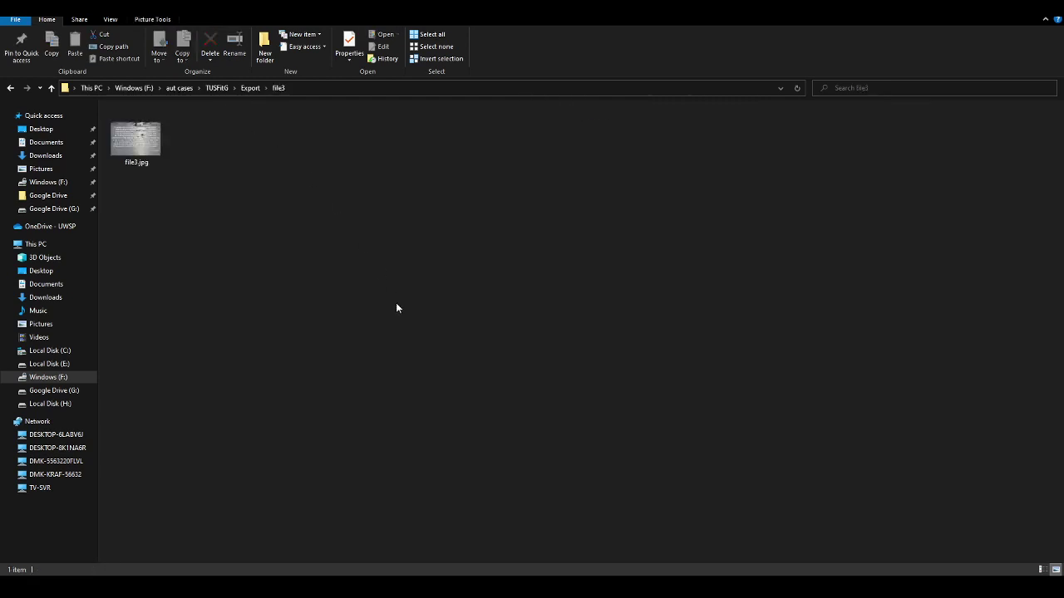
key(alt+Tab)
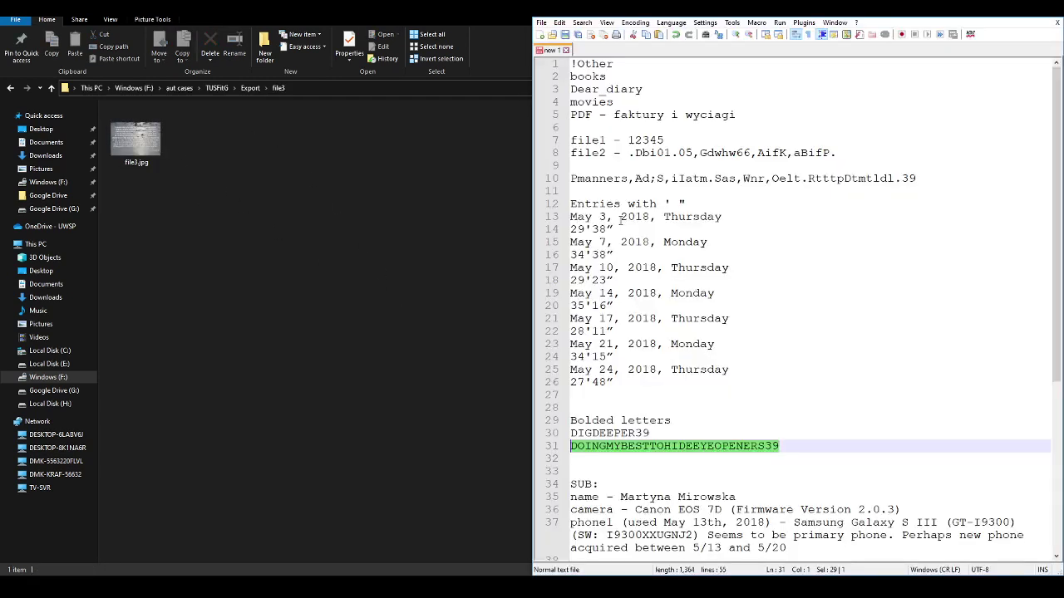
Step: Add a 'file3 - ' line with the pasted value below file2 in the case notes, then select file3.jpg
click(852, 149)
key(Return)
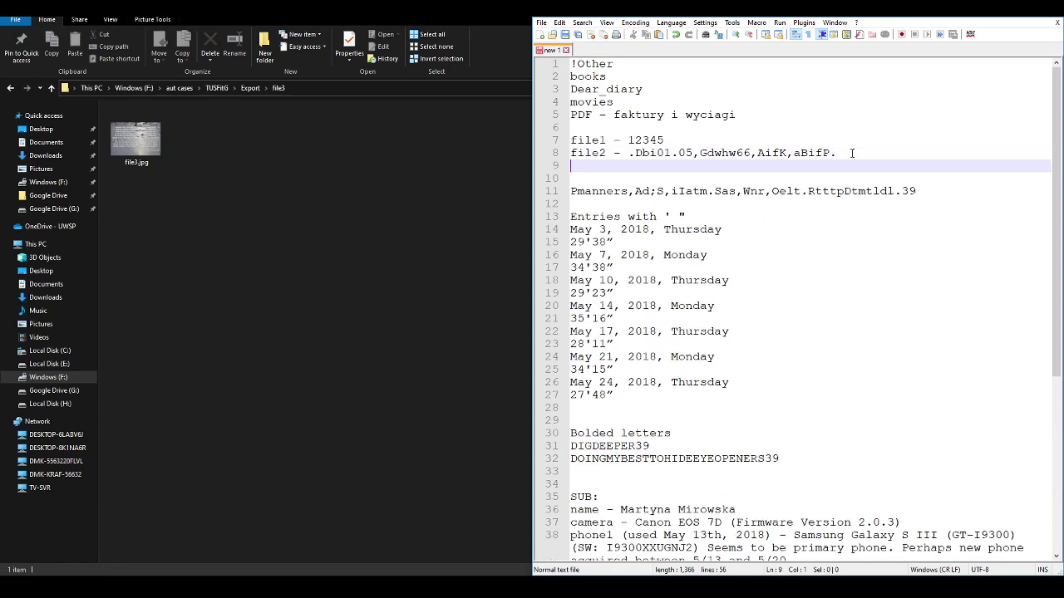
text(file3 -)
key(ctrl+v)
key(alt+Tab)
click(135, 147)
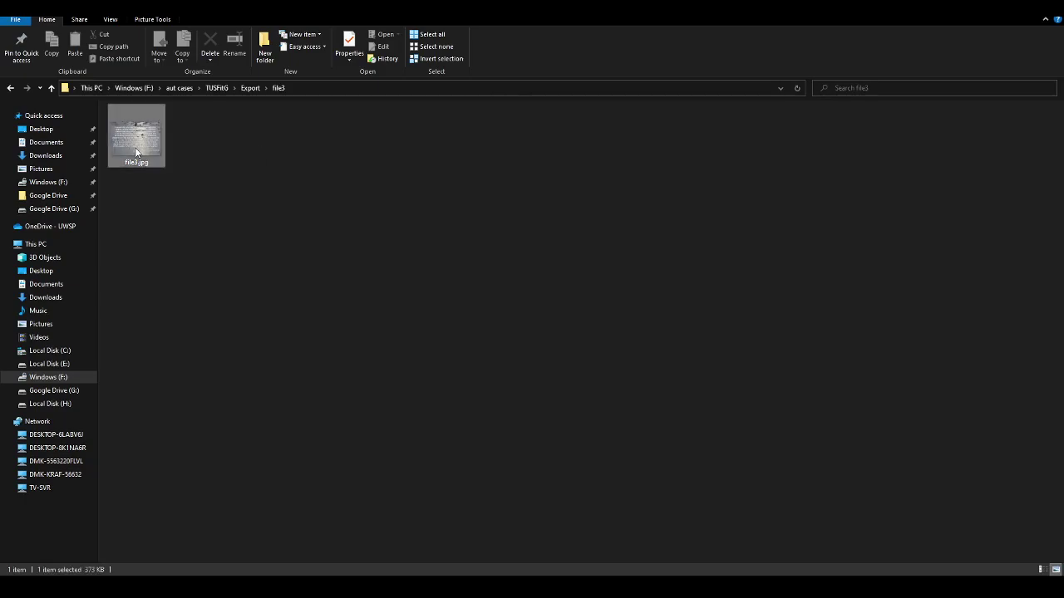
Step: View file3.jpg, the 1280 x 854 snowy quote photo, in IrfanView, then close the viewer
double_click(135, 147)
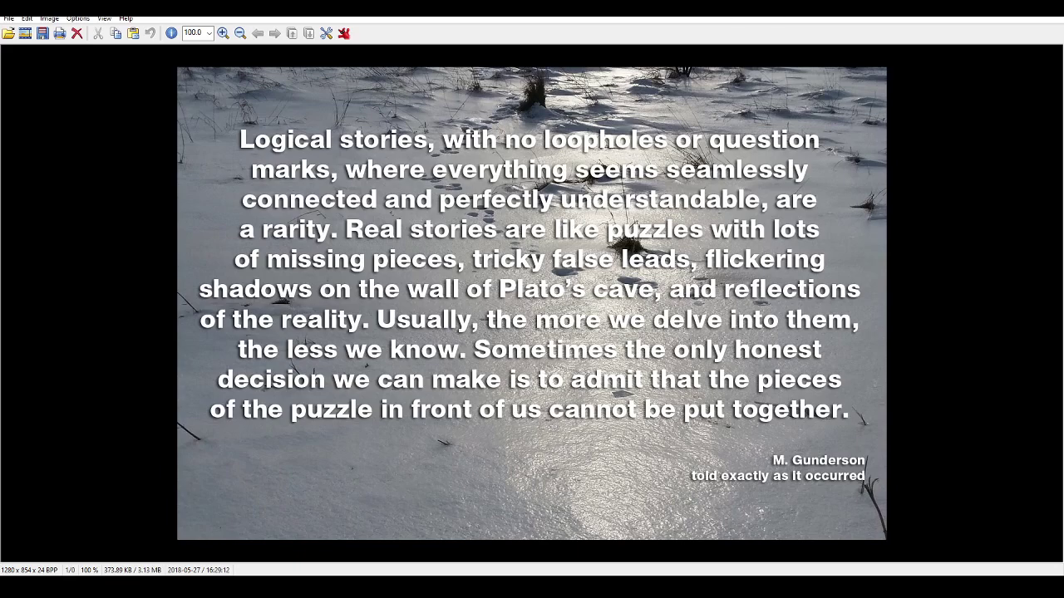
key(Escape)
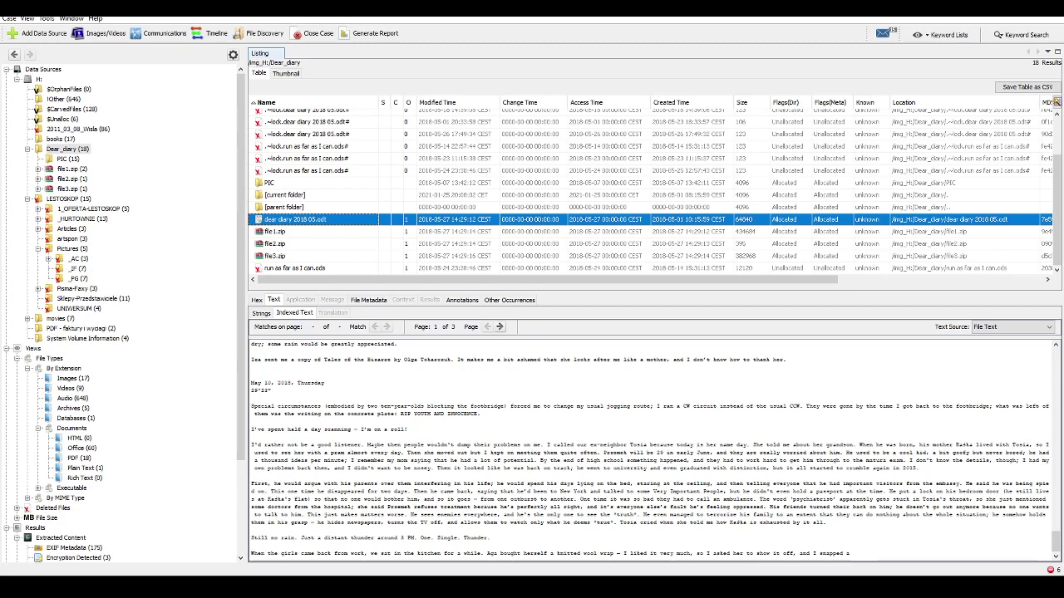
key(alt+Tab)
scroll(797, 389, down, 4)
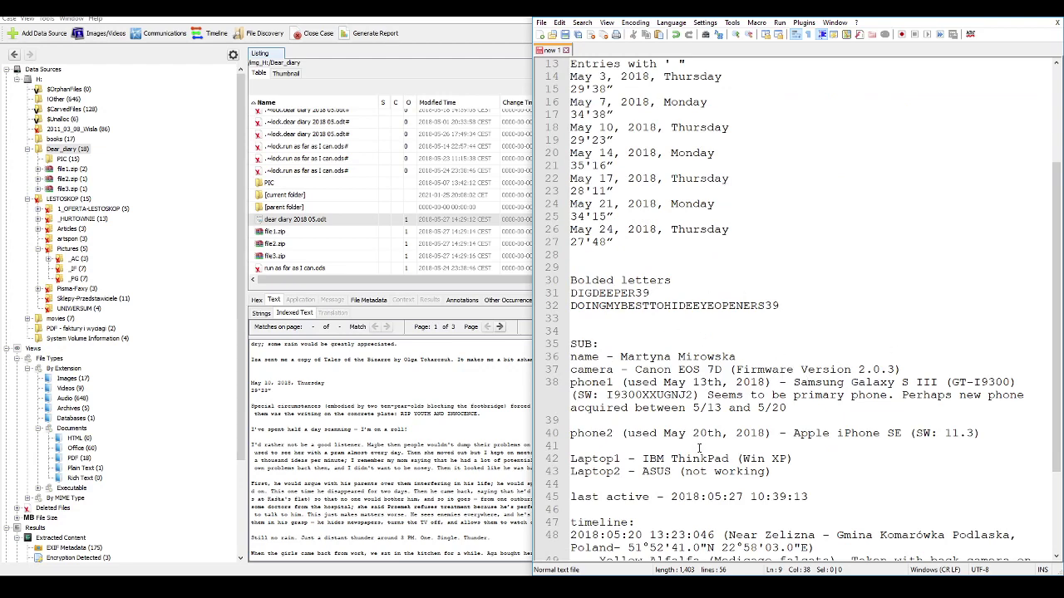
scroll(699, 447, down, 2)
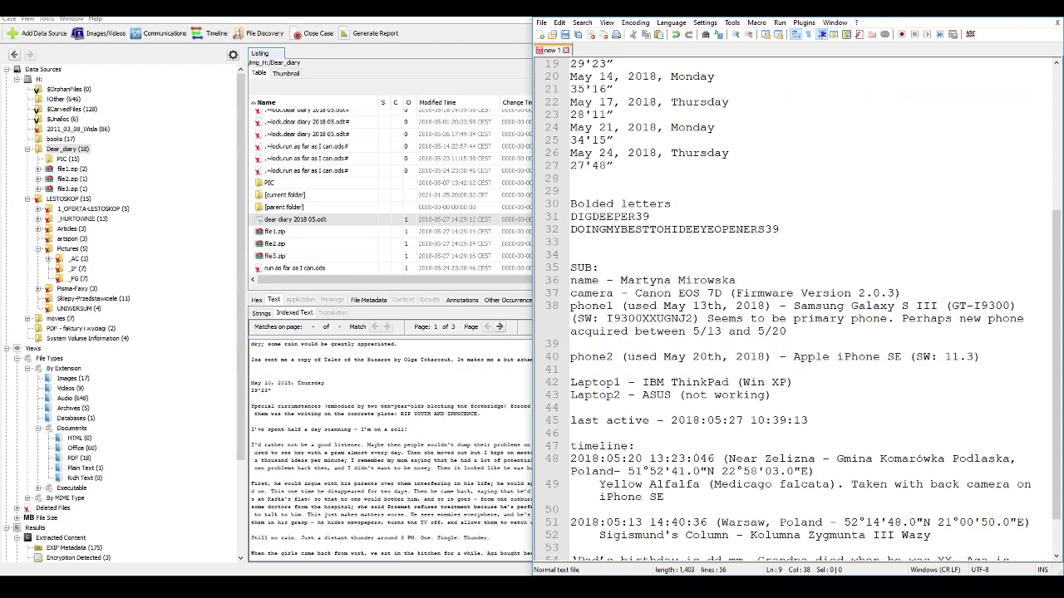
key(alt+Tab)
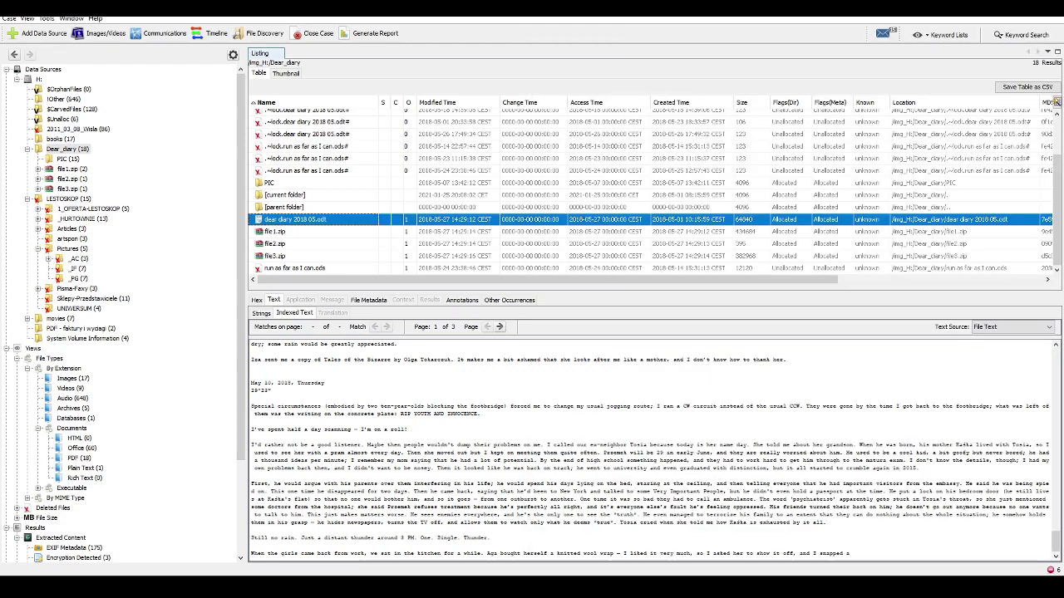